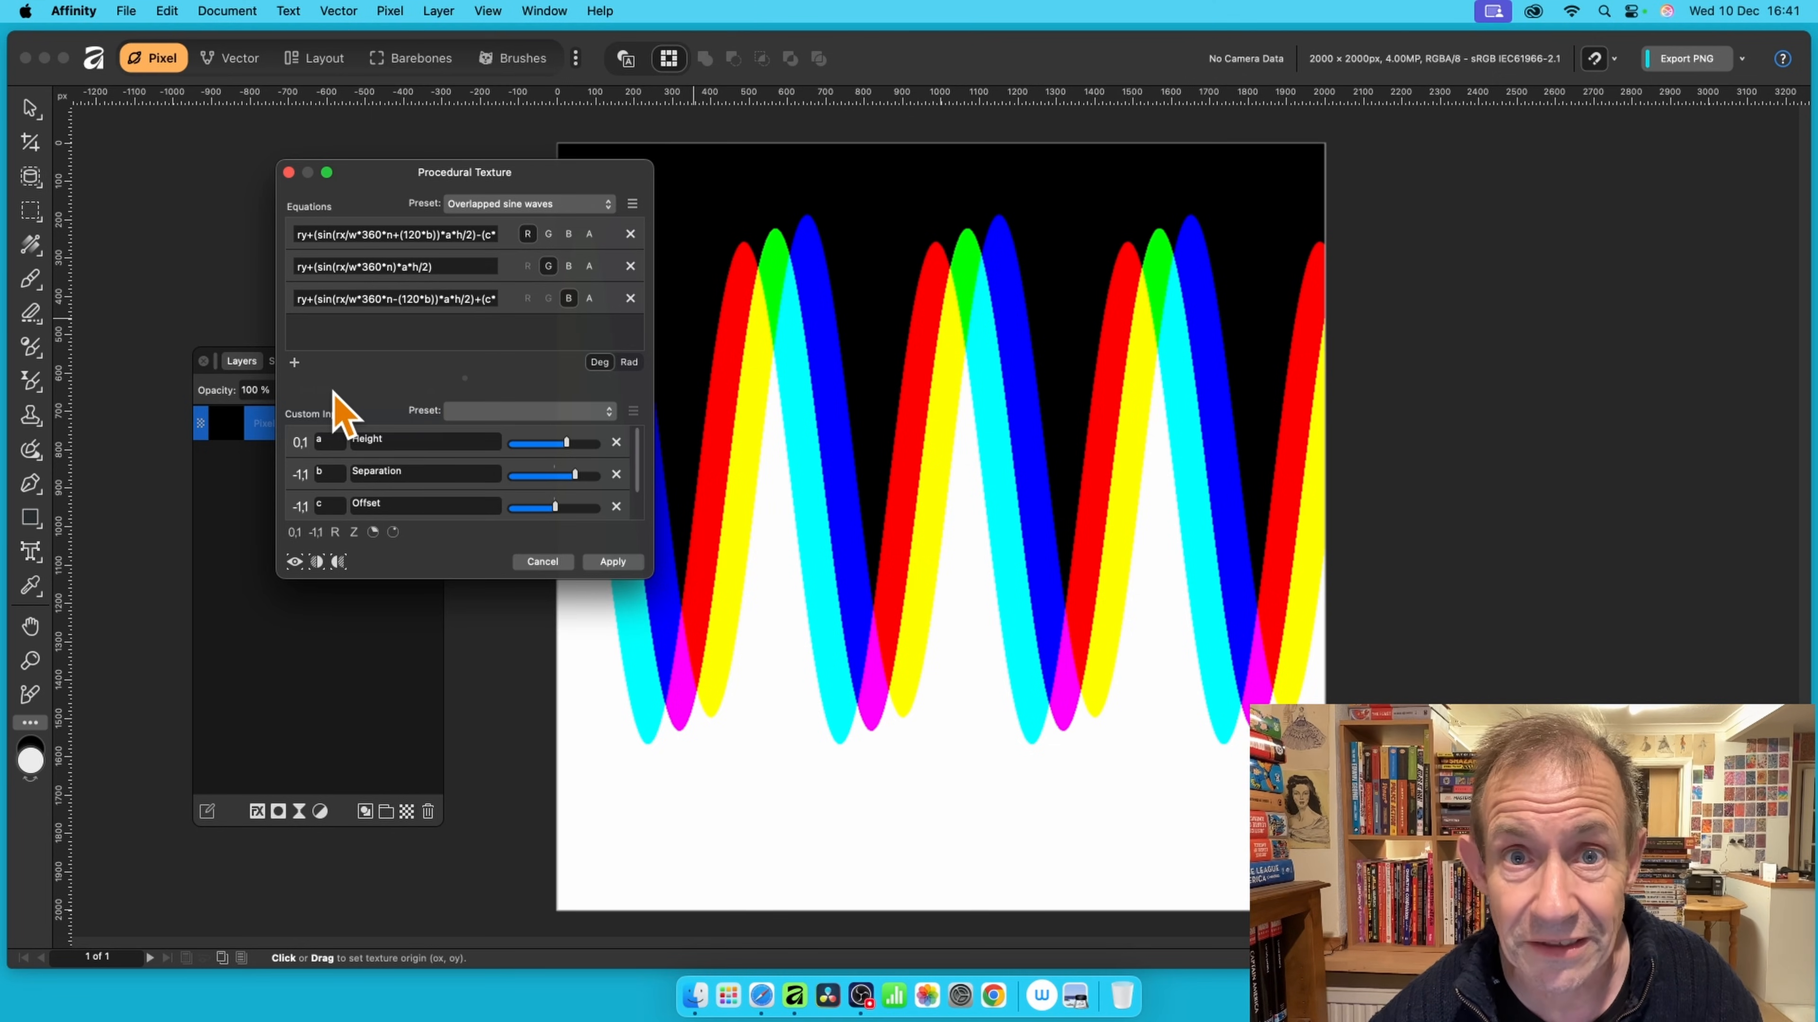
- Apply the Chequered preset to the procedural texture and vary its square count, down to 12 and up to 43
{"action": "left_click", "coordinate": [528, 207]}
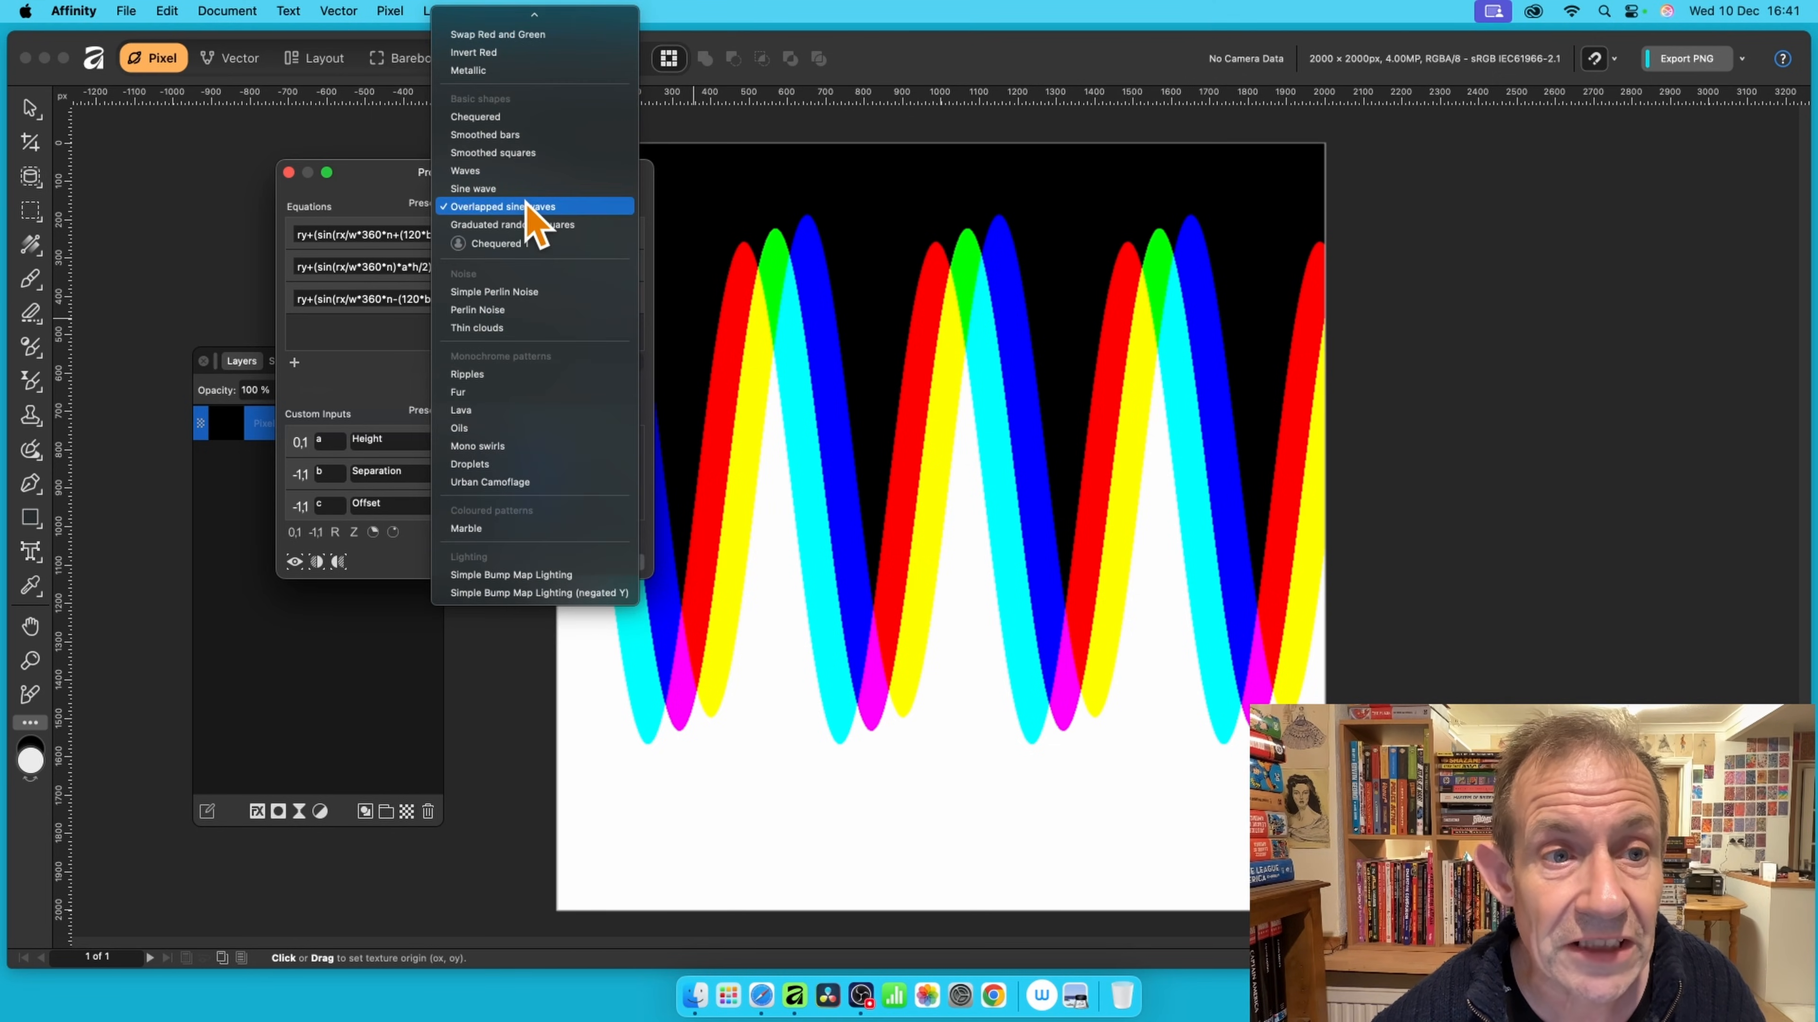
{"action": "left_click", "coordinate": [522, 120]}
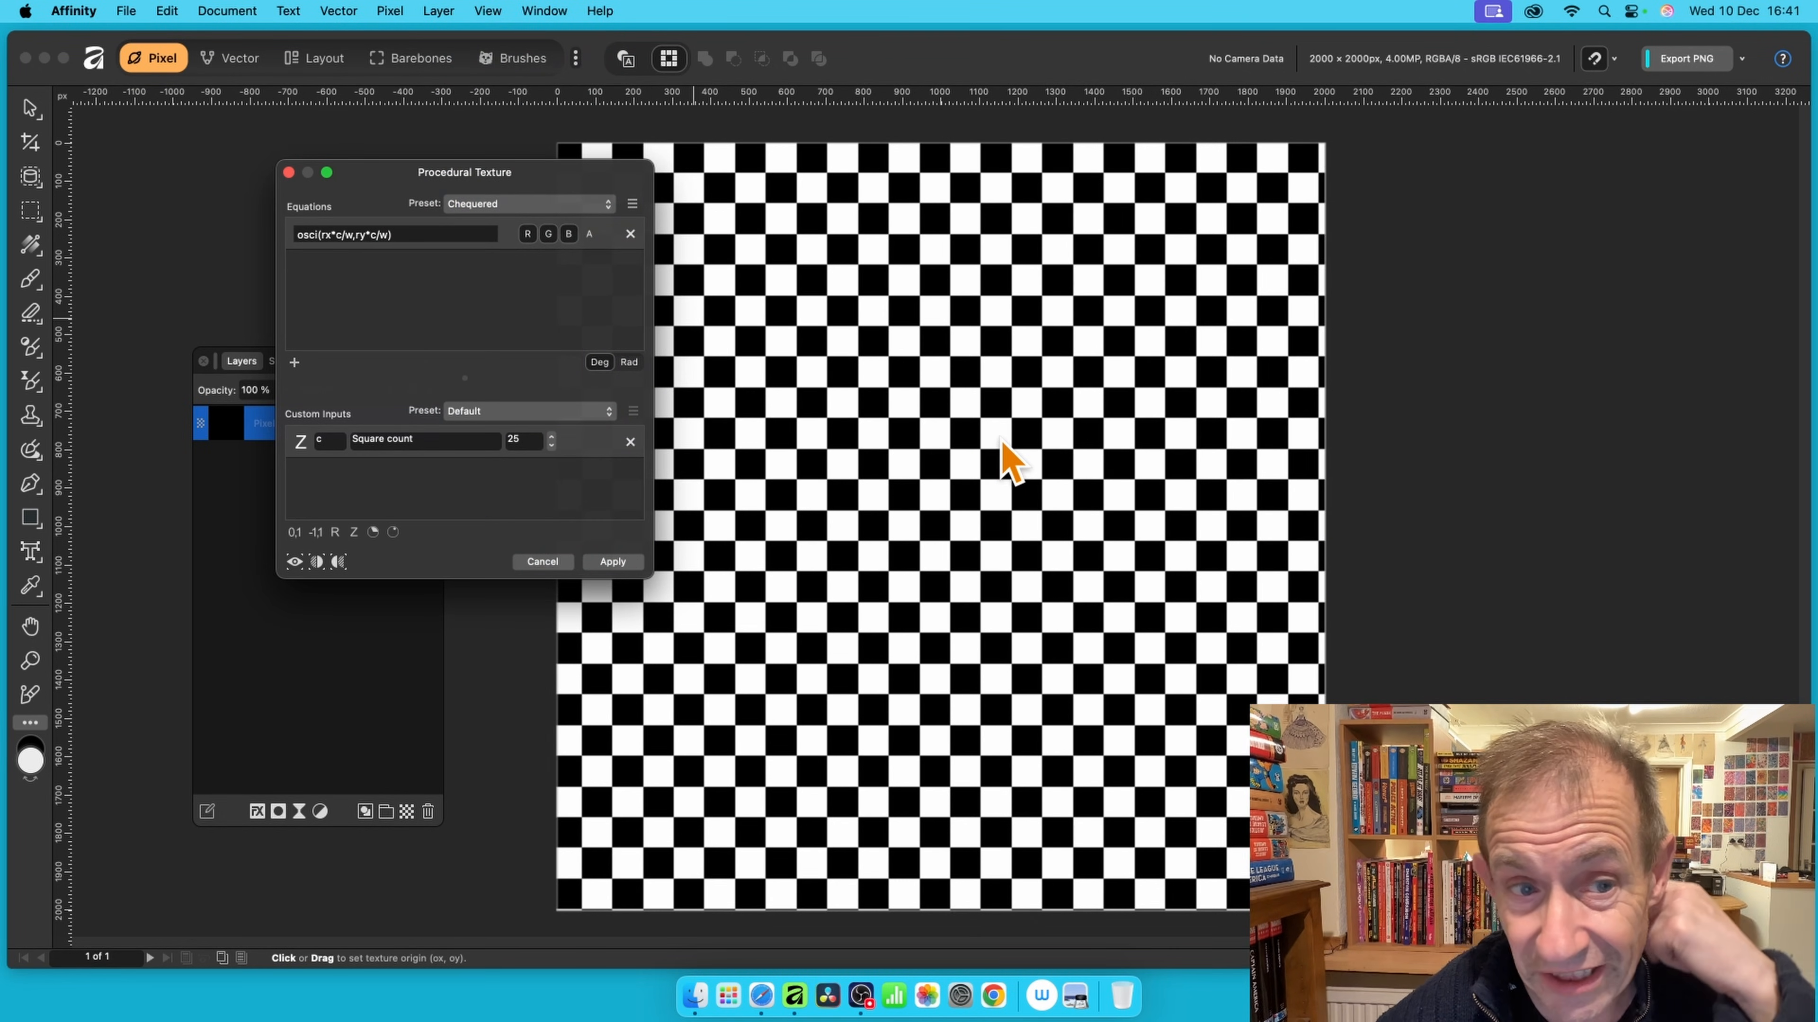
{"action": "left_click", "coordinate": [551, 446]}
{"action": "left_click", "coordinate": [551, 446]}
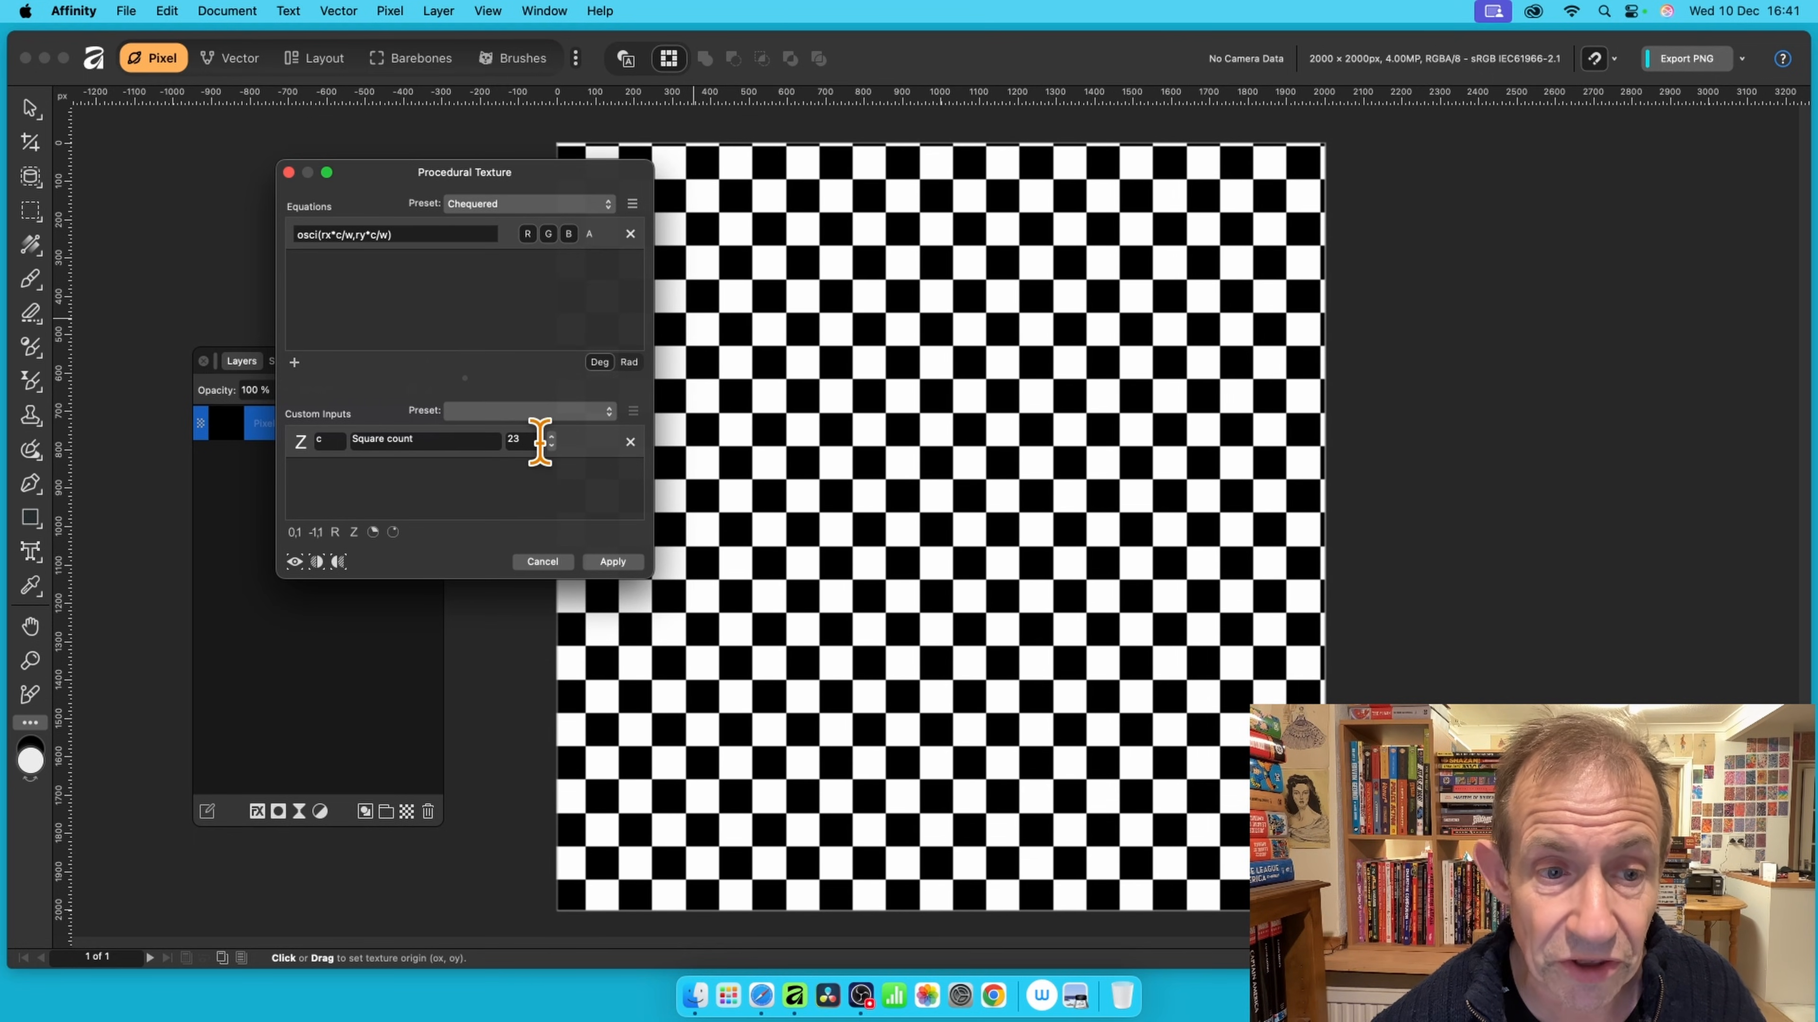
{"action": "left_click", "coordinate": [552, 446]}
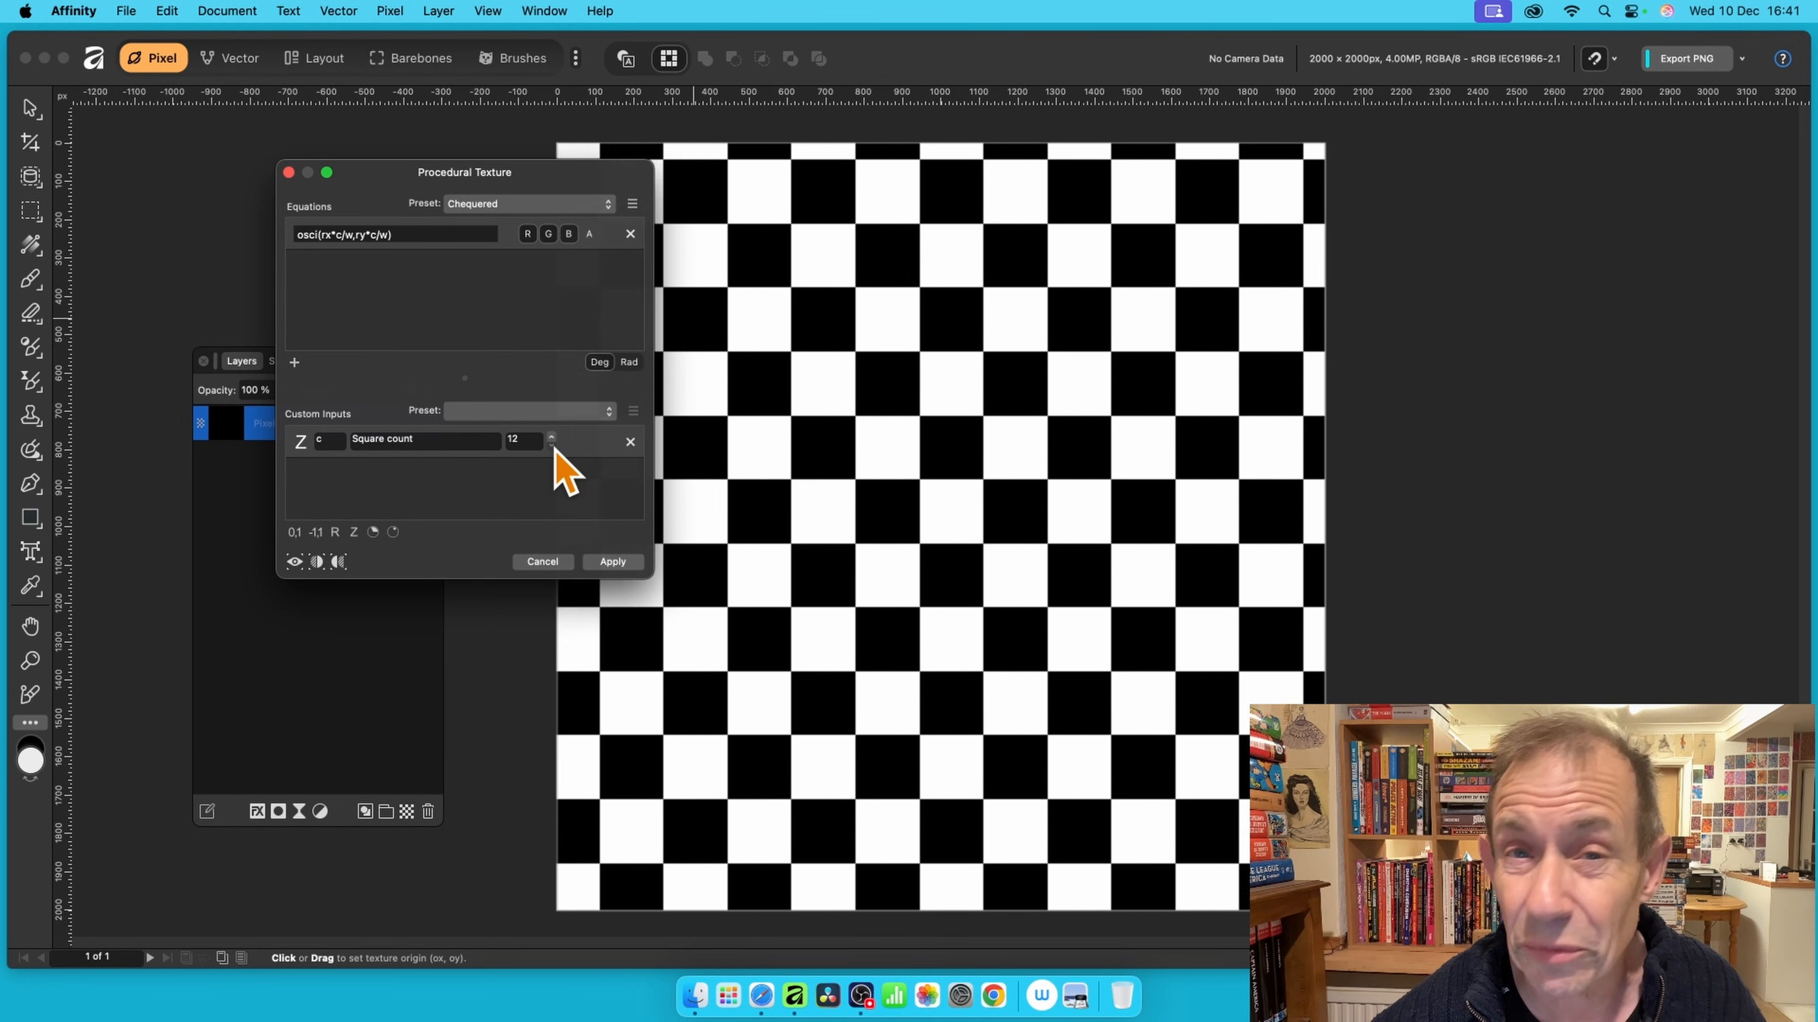
{"action": "left_click", "coordinate": [552, 438]}
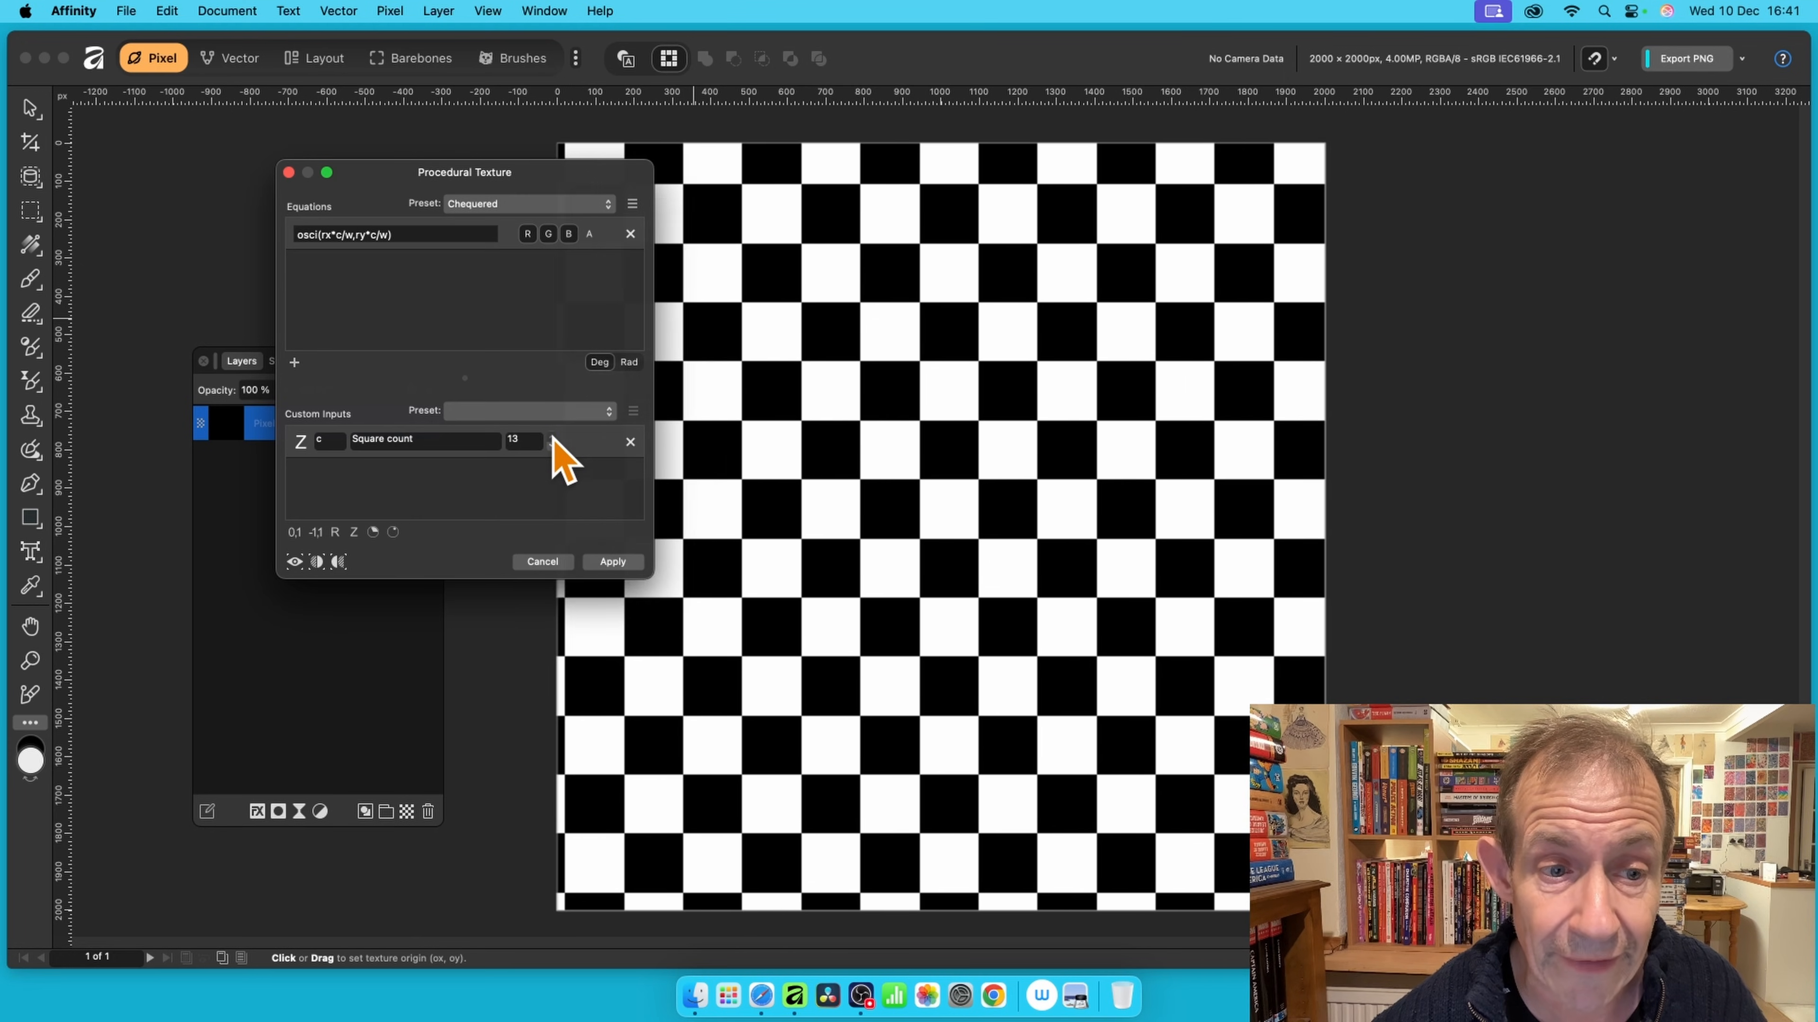
{"action": "left_click", "coordinate": [552, 439]}
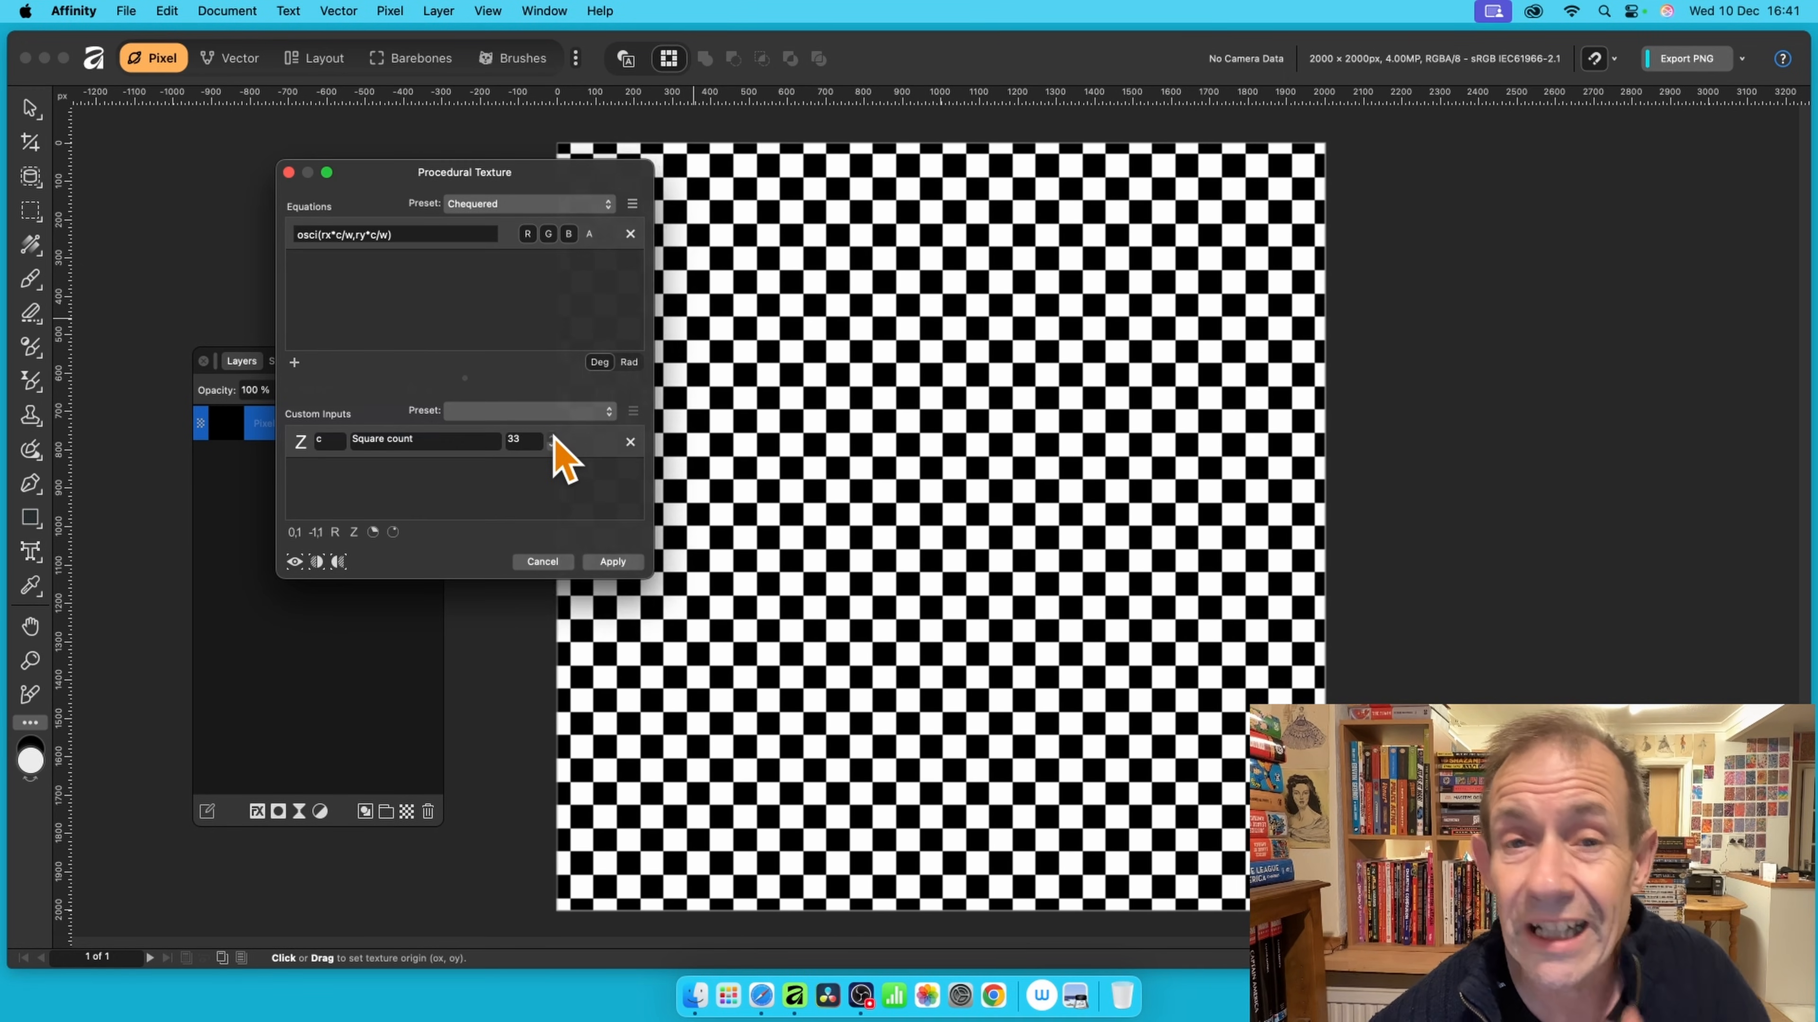
{"action": "left_click", "coordinate": [552, 438]}
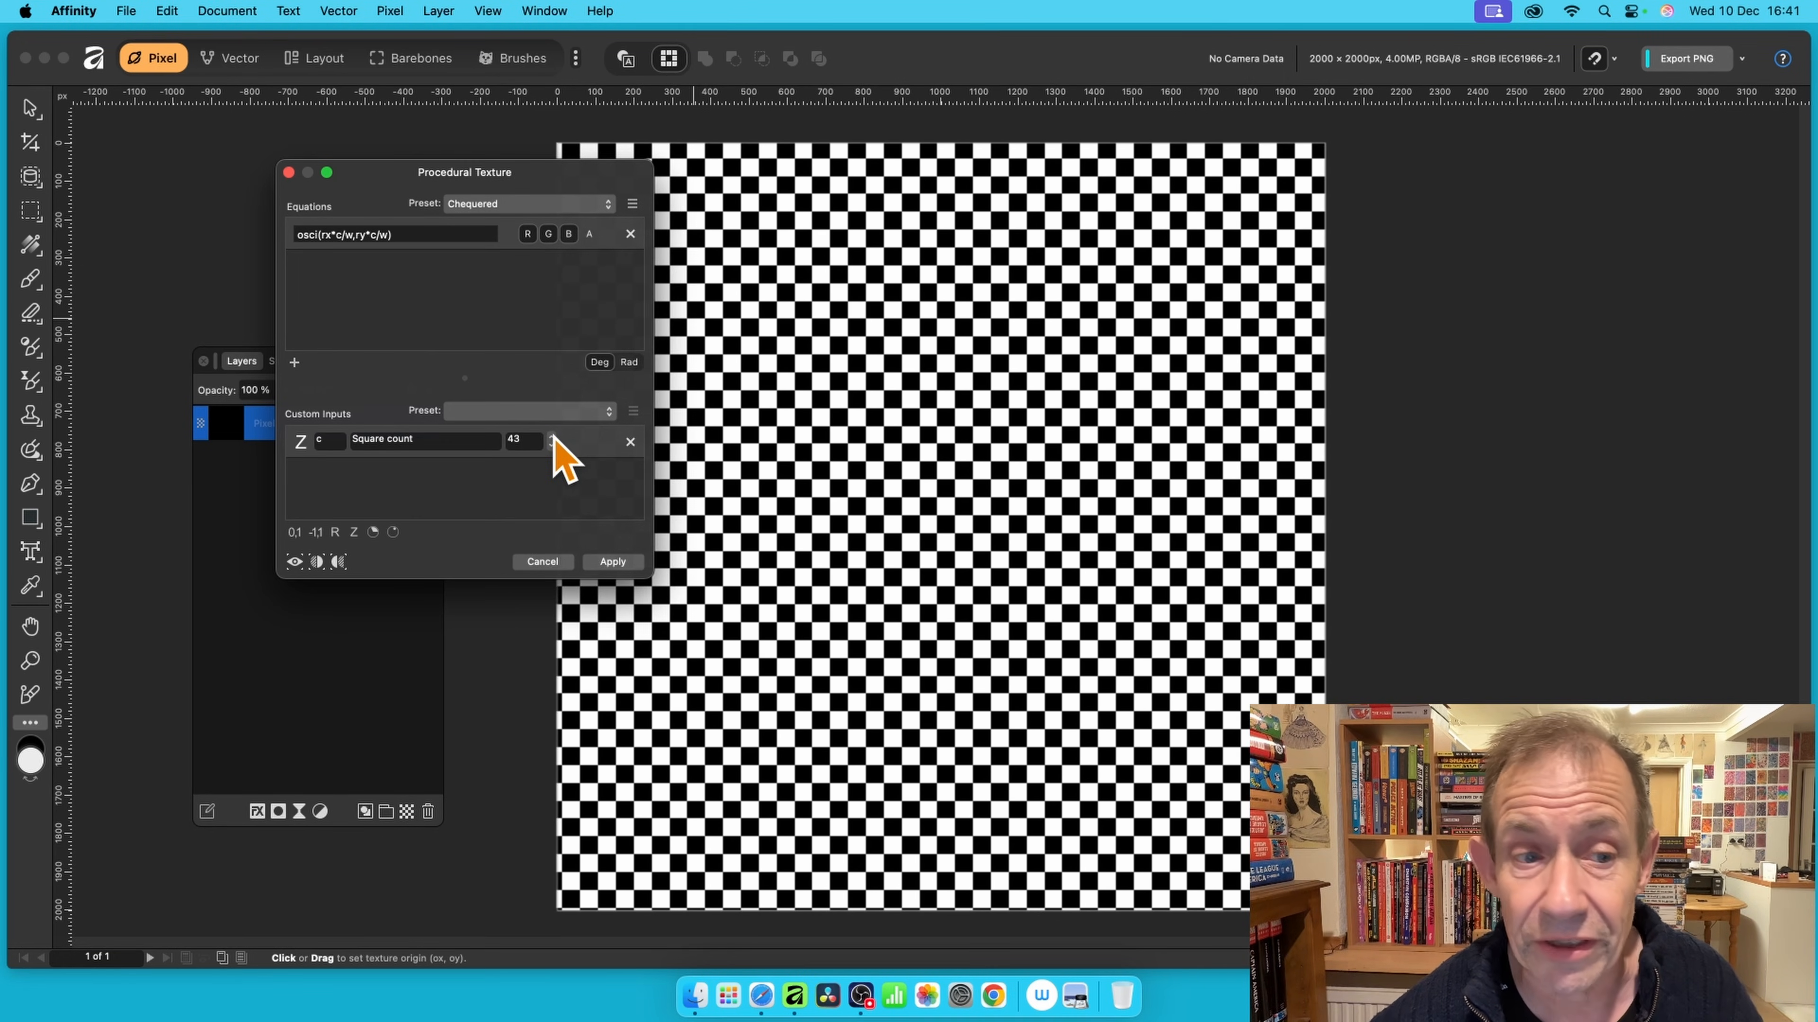
{"action": "double_click", "coordinate": [528, 439]}
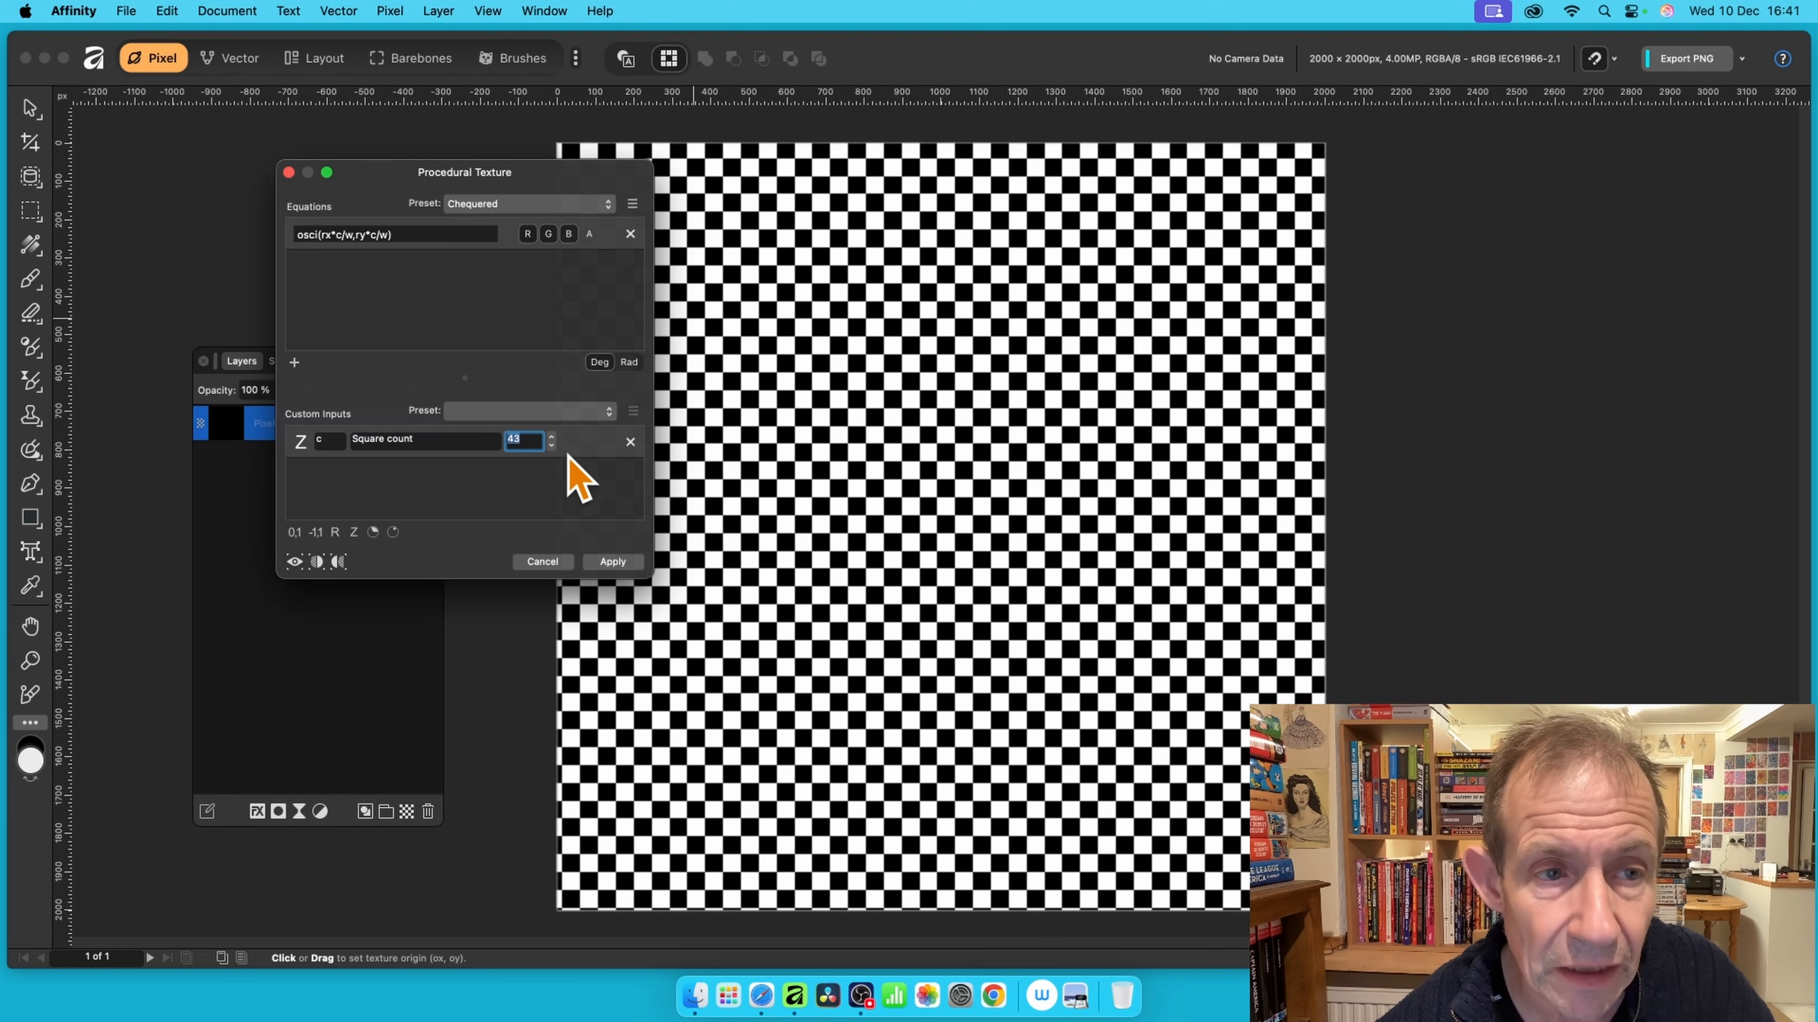
- Apply the Smoothed bars preset with minimum smoothing size and a bar count of 50, shifting the texture origin on the canvas
{"action": "left_click", "coordinate": [491, 203]}
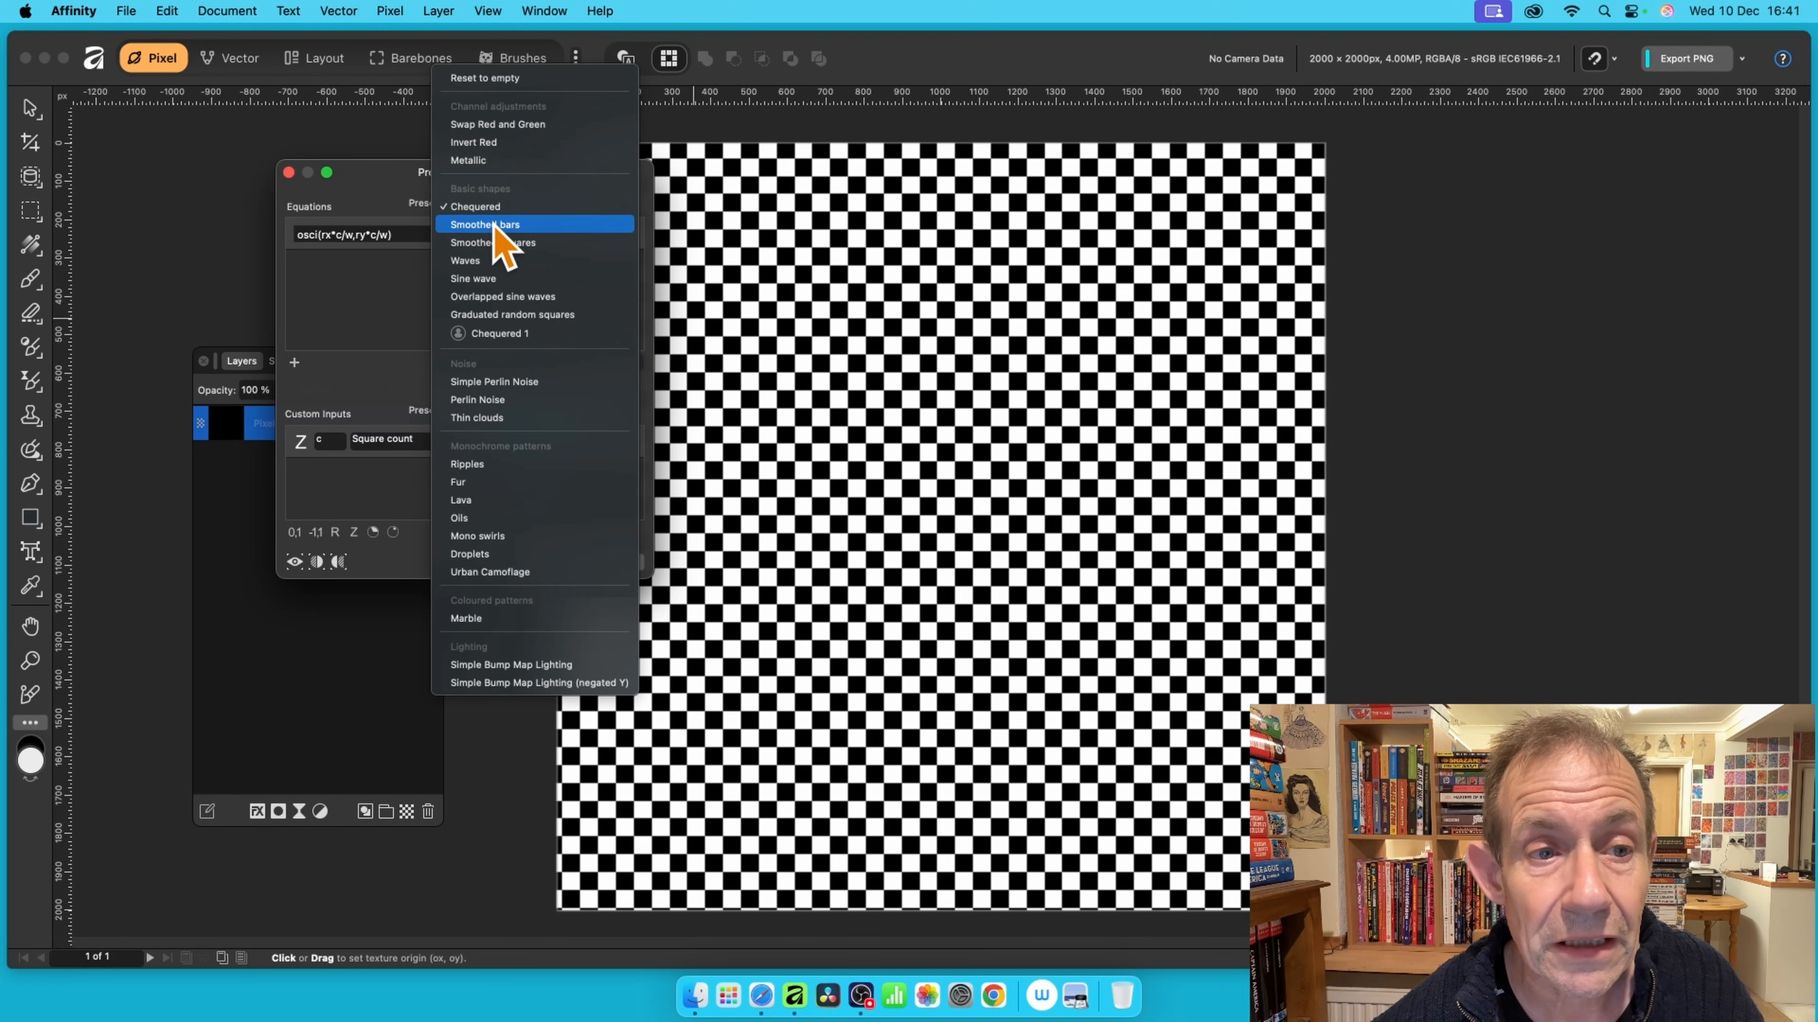
{"action": "left_click", "coordinate": [501, 229]}
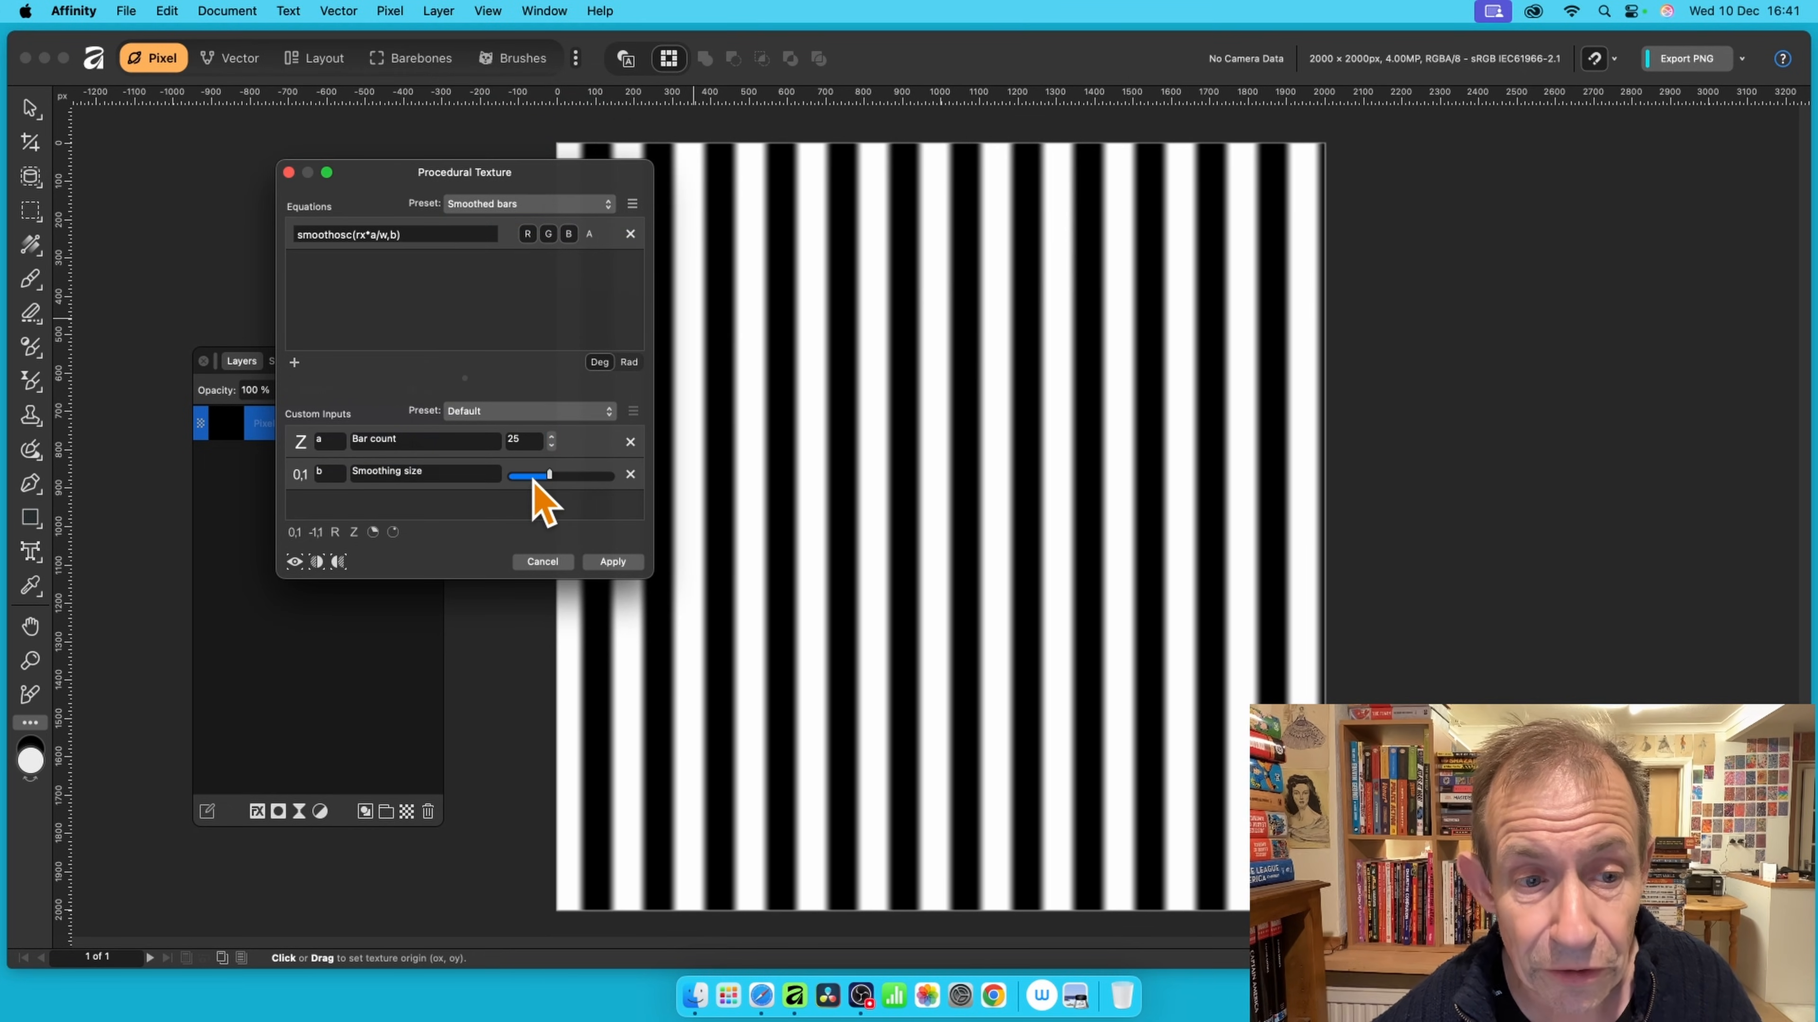
{"action": "left_click_drag", "start_coordinate": [550, 476], "coordinate": [487, 479]}
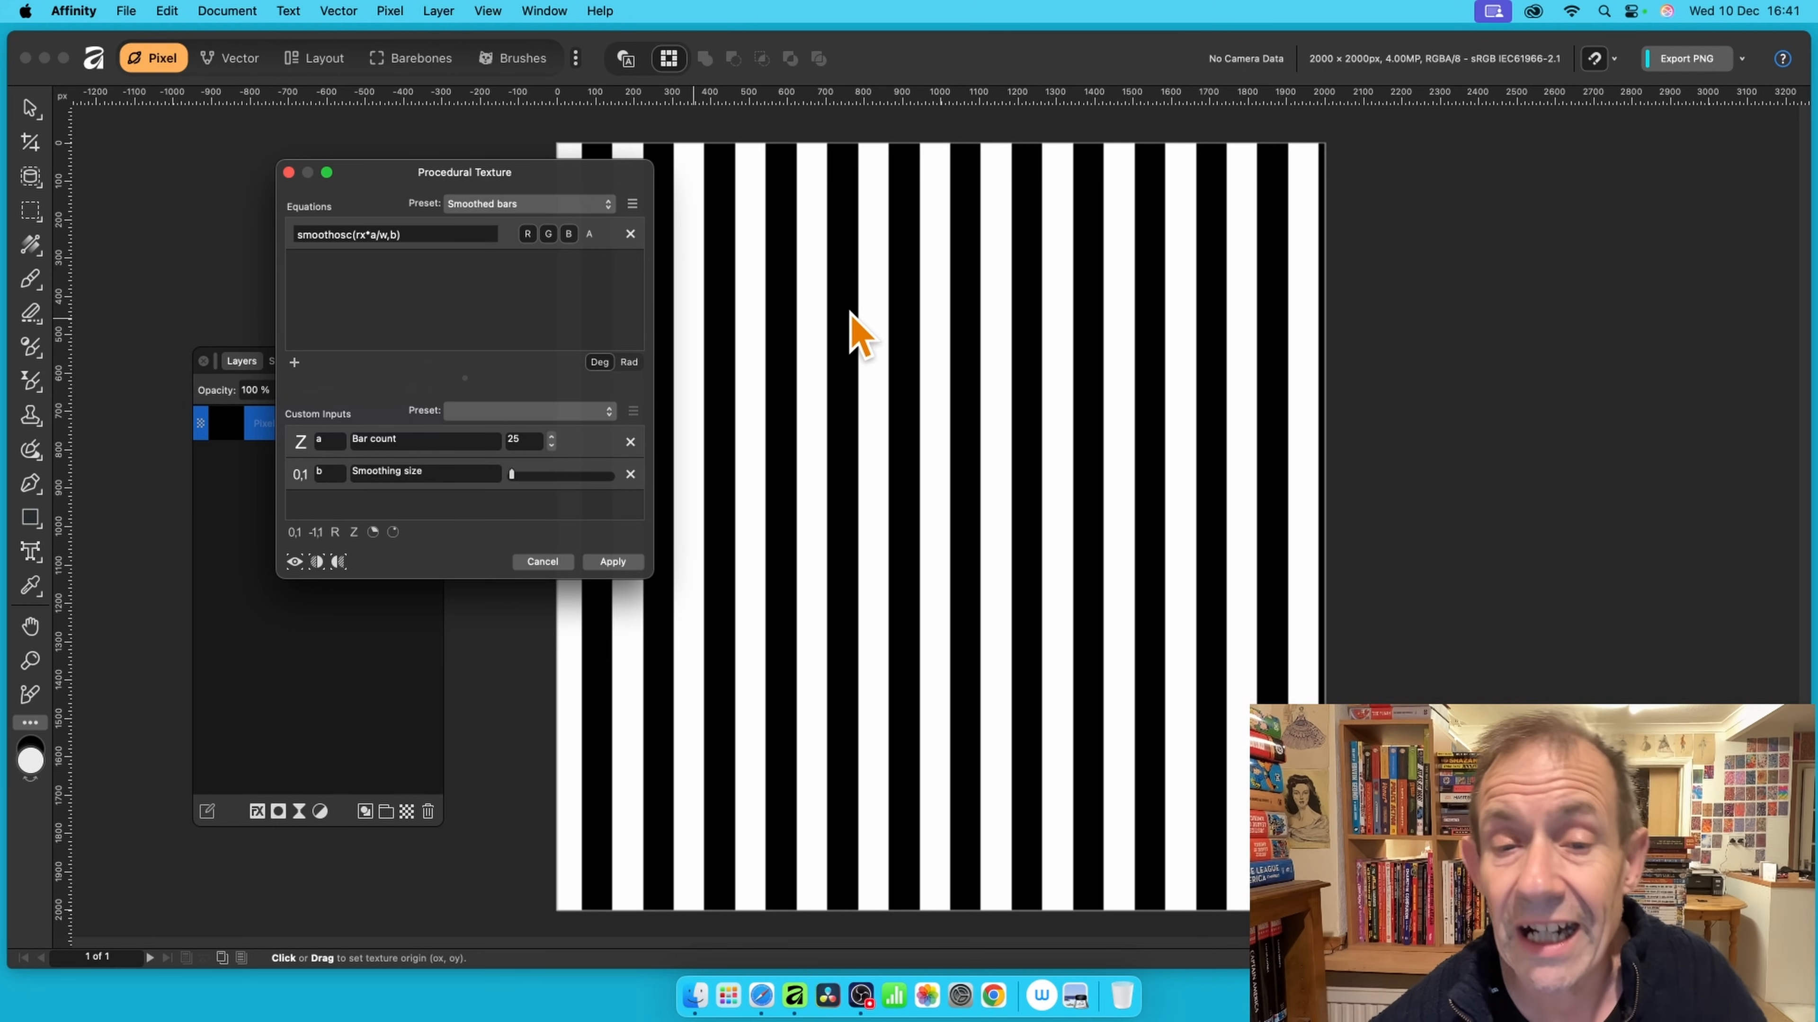
{"action": "left_click", "coordinate": [552, 438]}
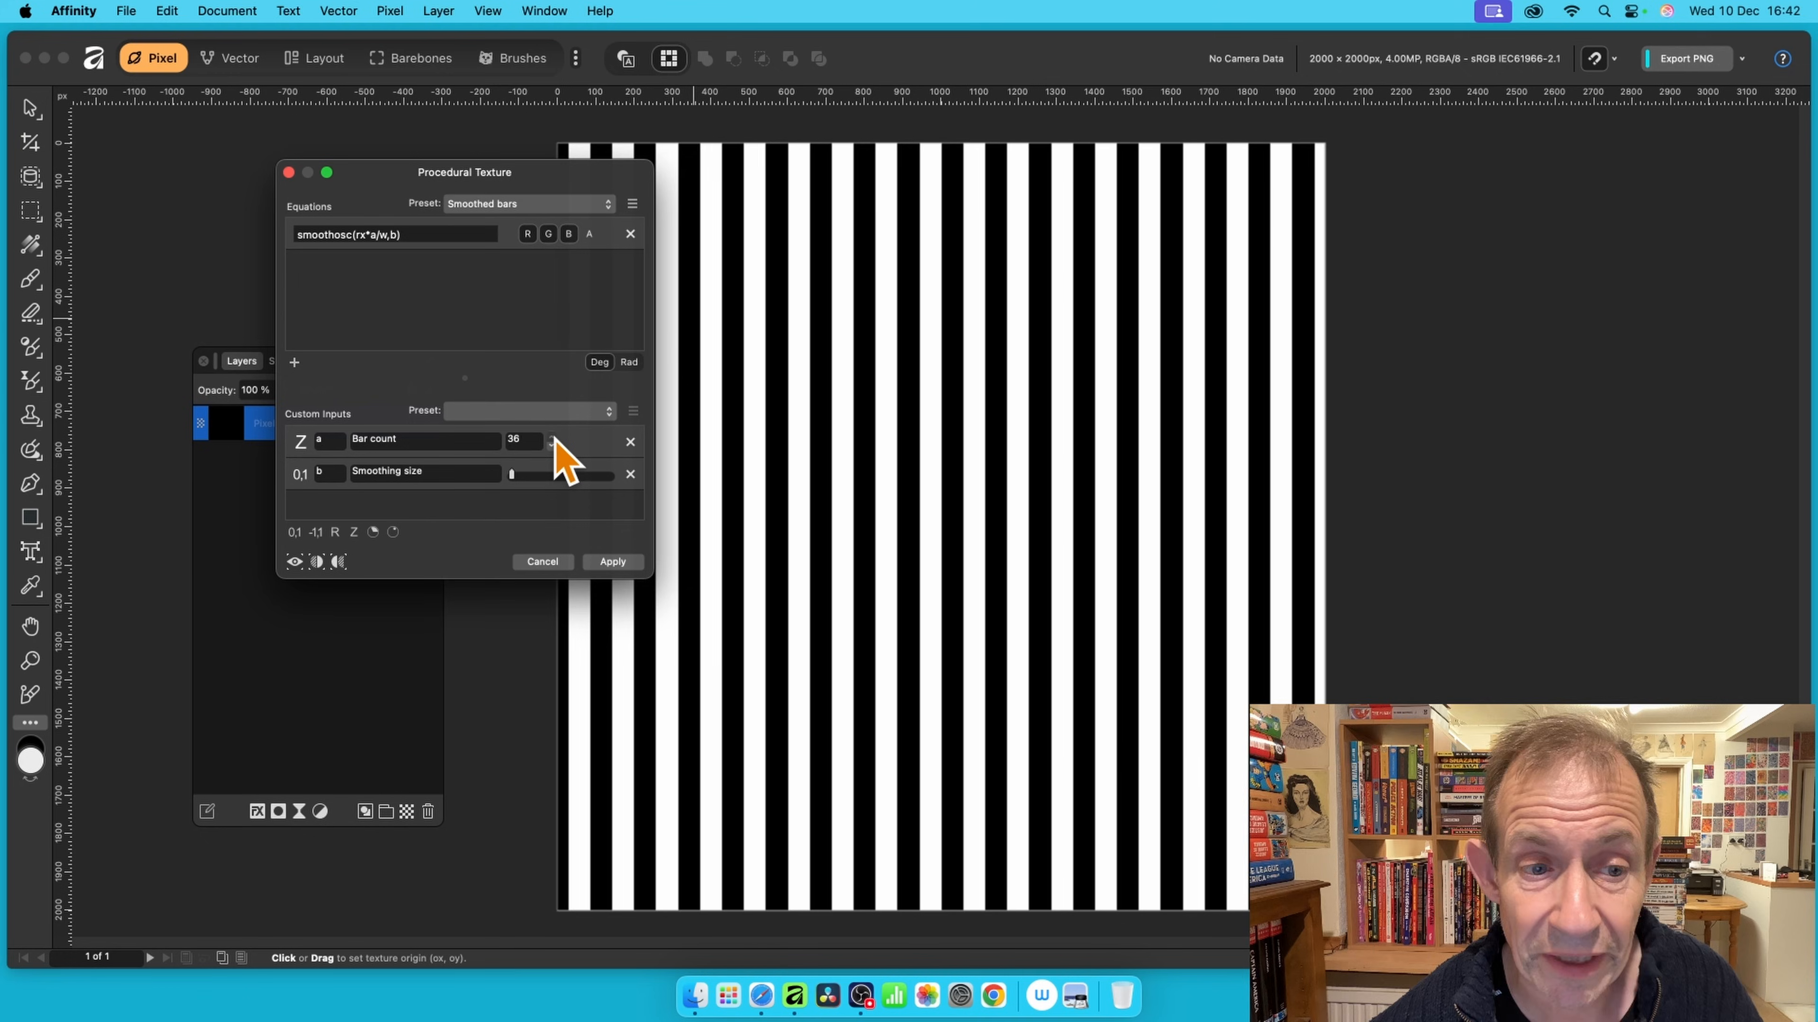
{"action": "left_click", "coordinate": [552, 437]}
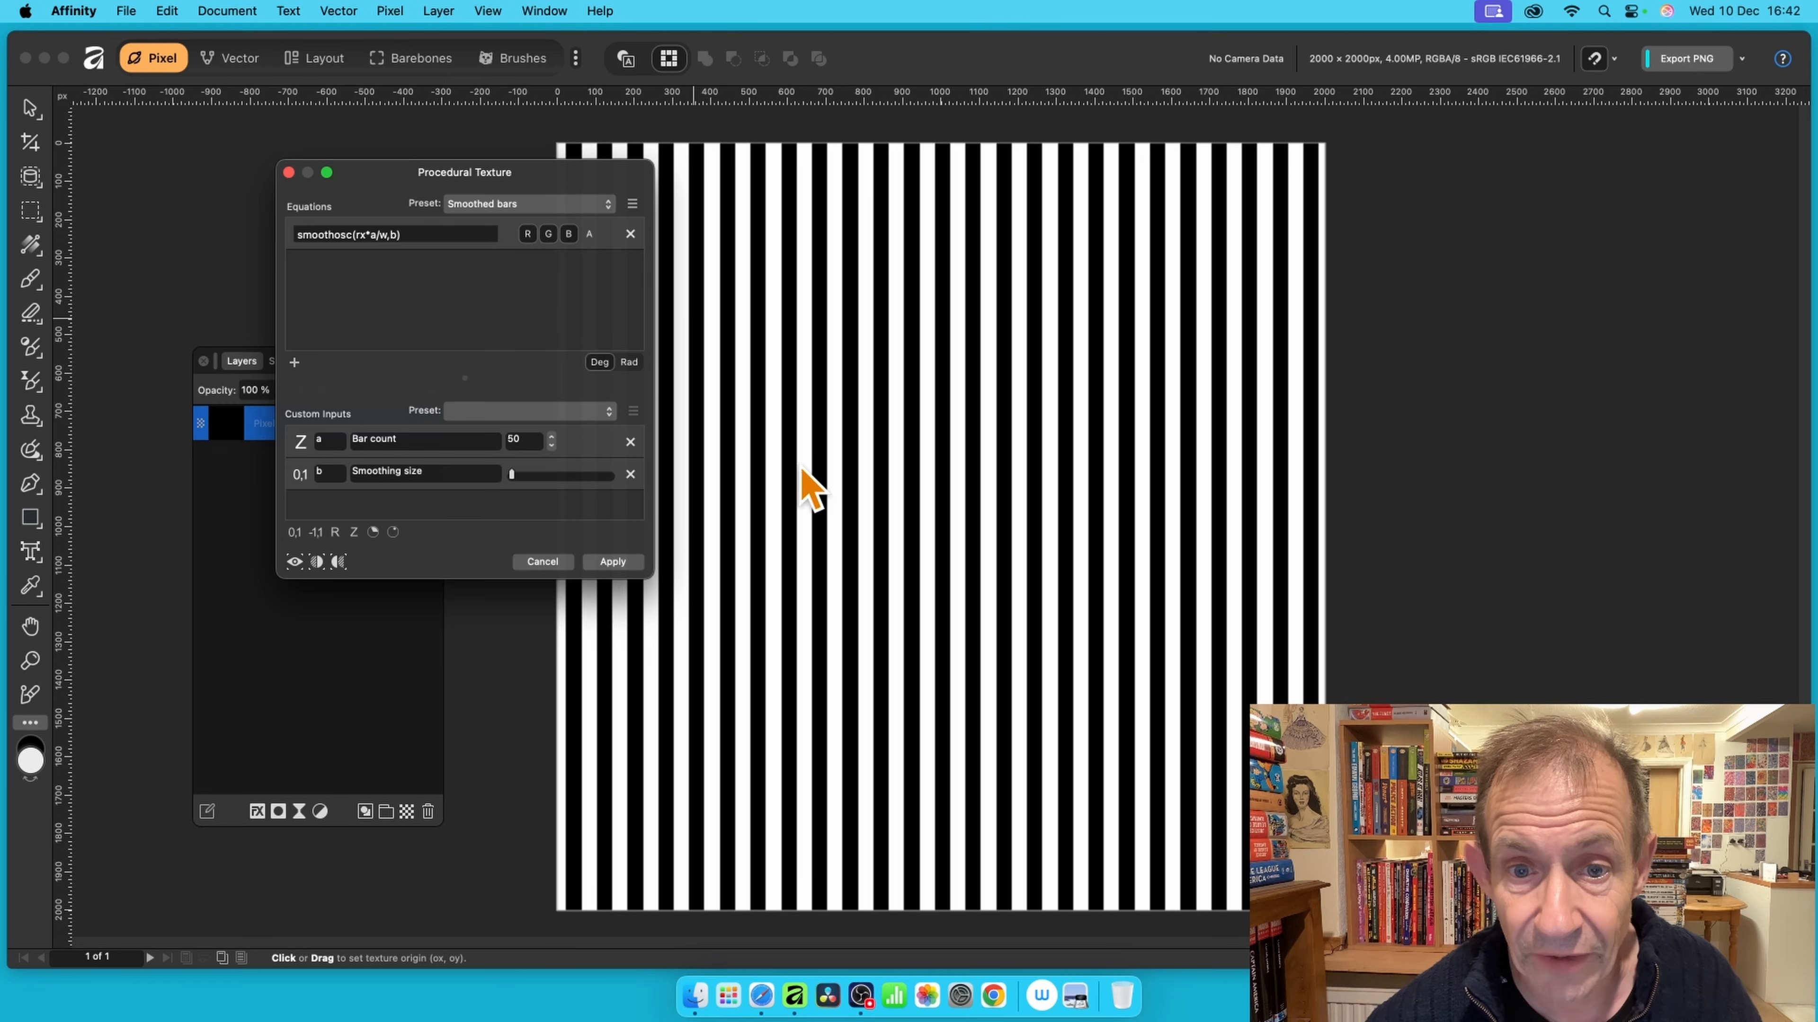
{"action": "left_click_drag", "start_coordinate": [840, 386], "coordinate": [994, 368]}
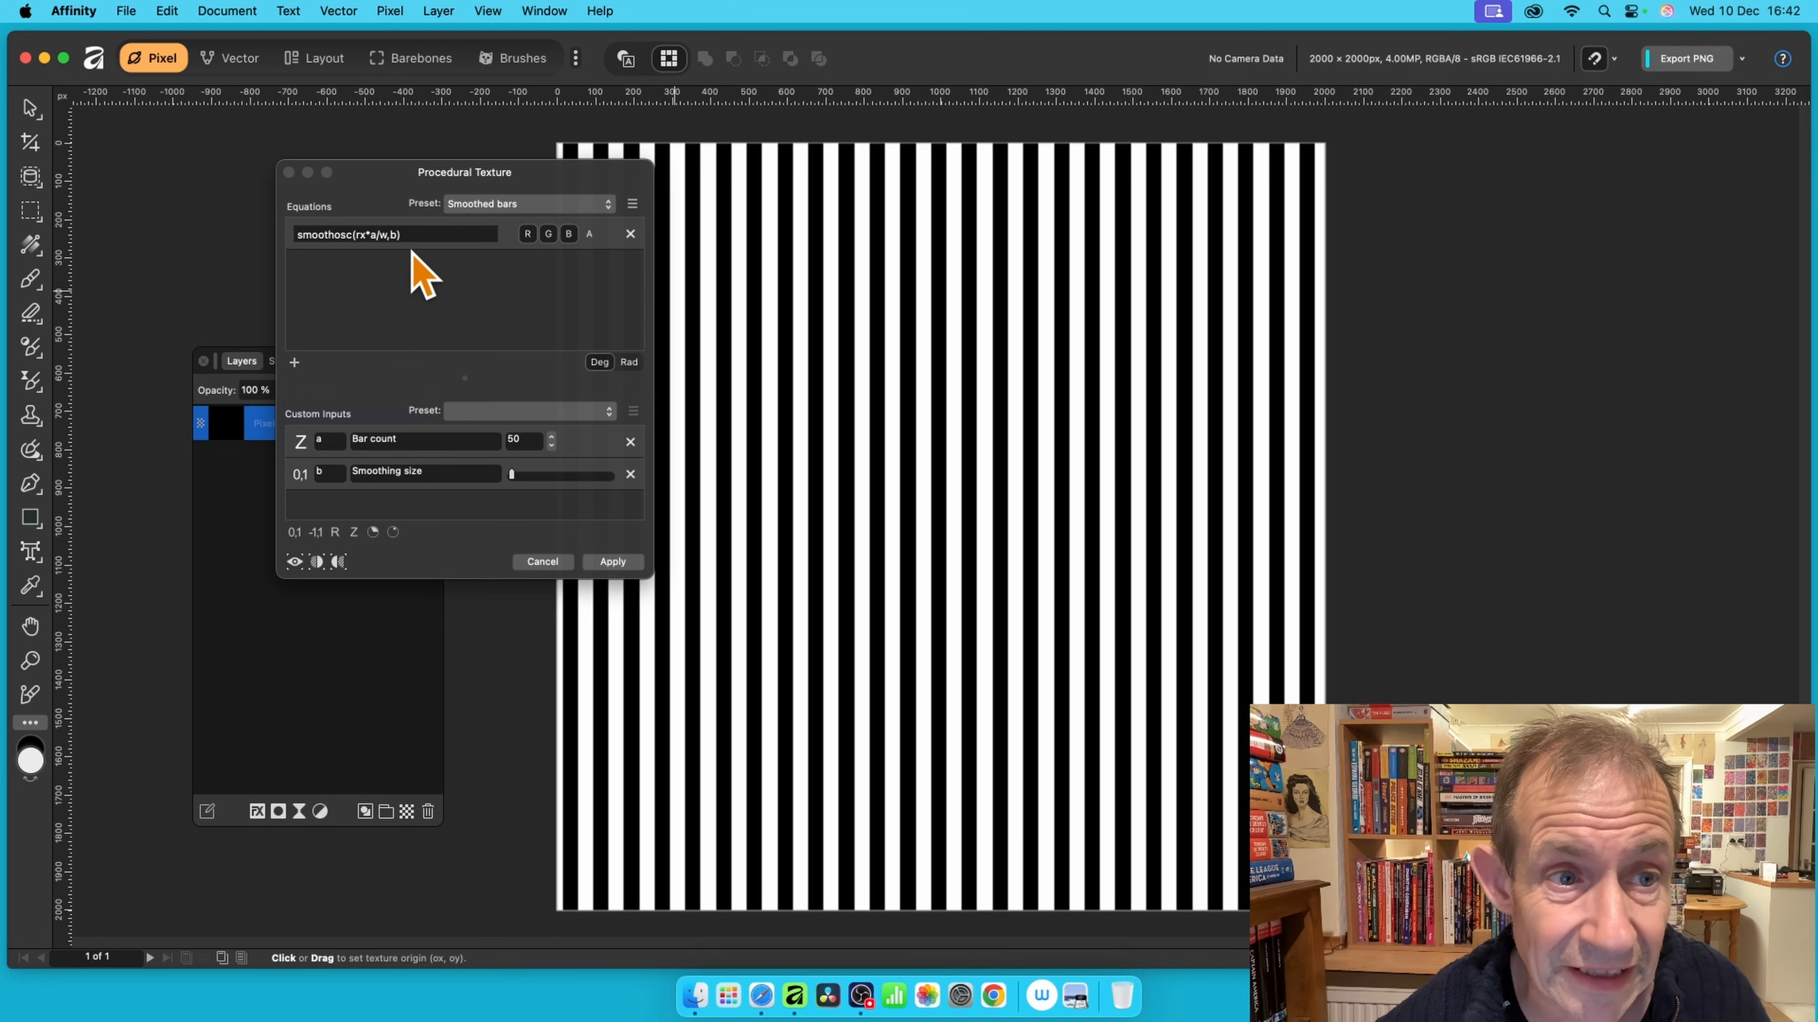
{"action": "left_click", "coordinate": [422, 235]}
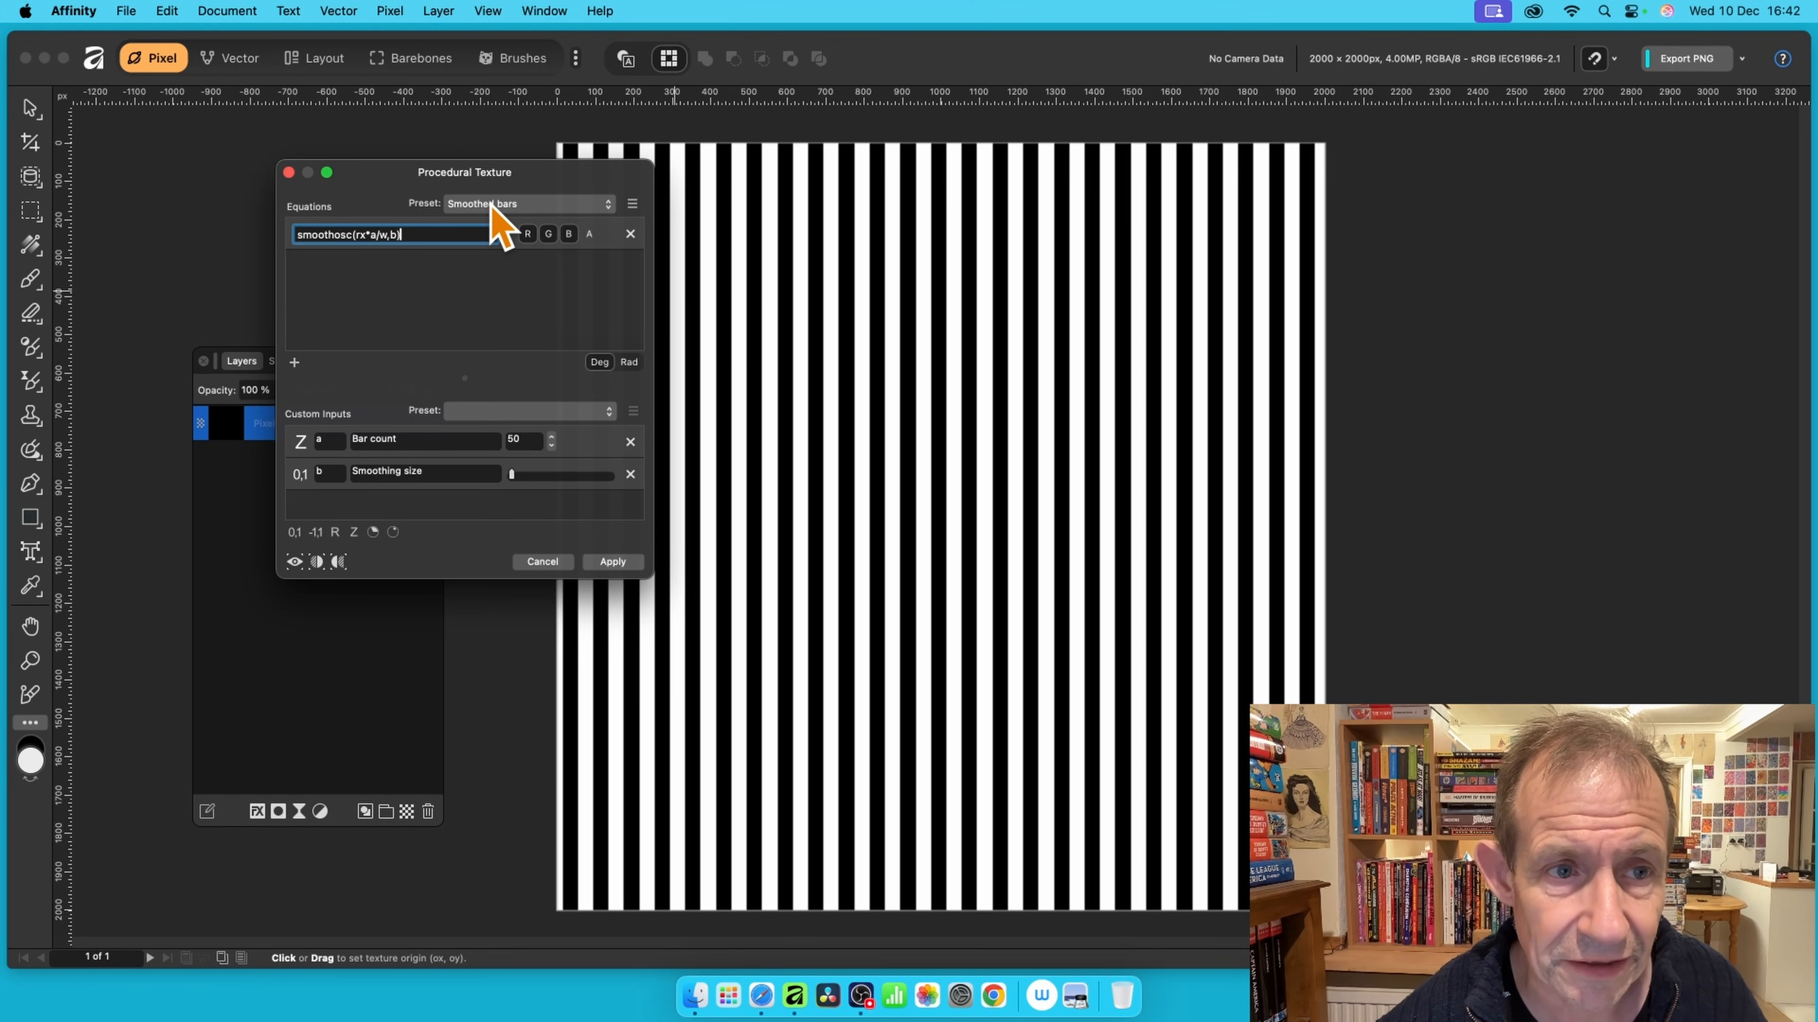
- Apply the Smoothed squares preset with maximum smoothing size and a bar count of 45
{"action": "left_click", "coordinate": [490, 205]}
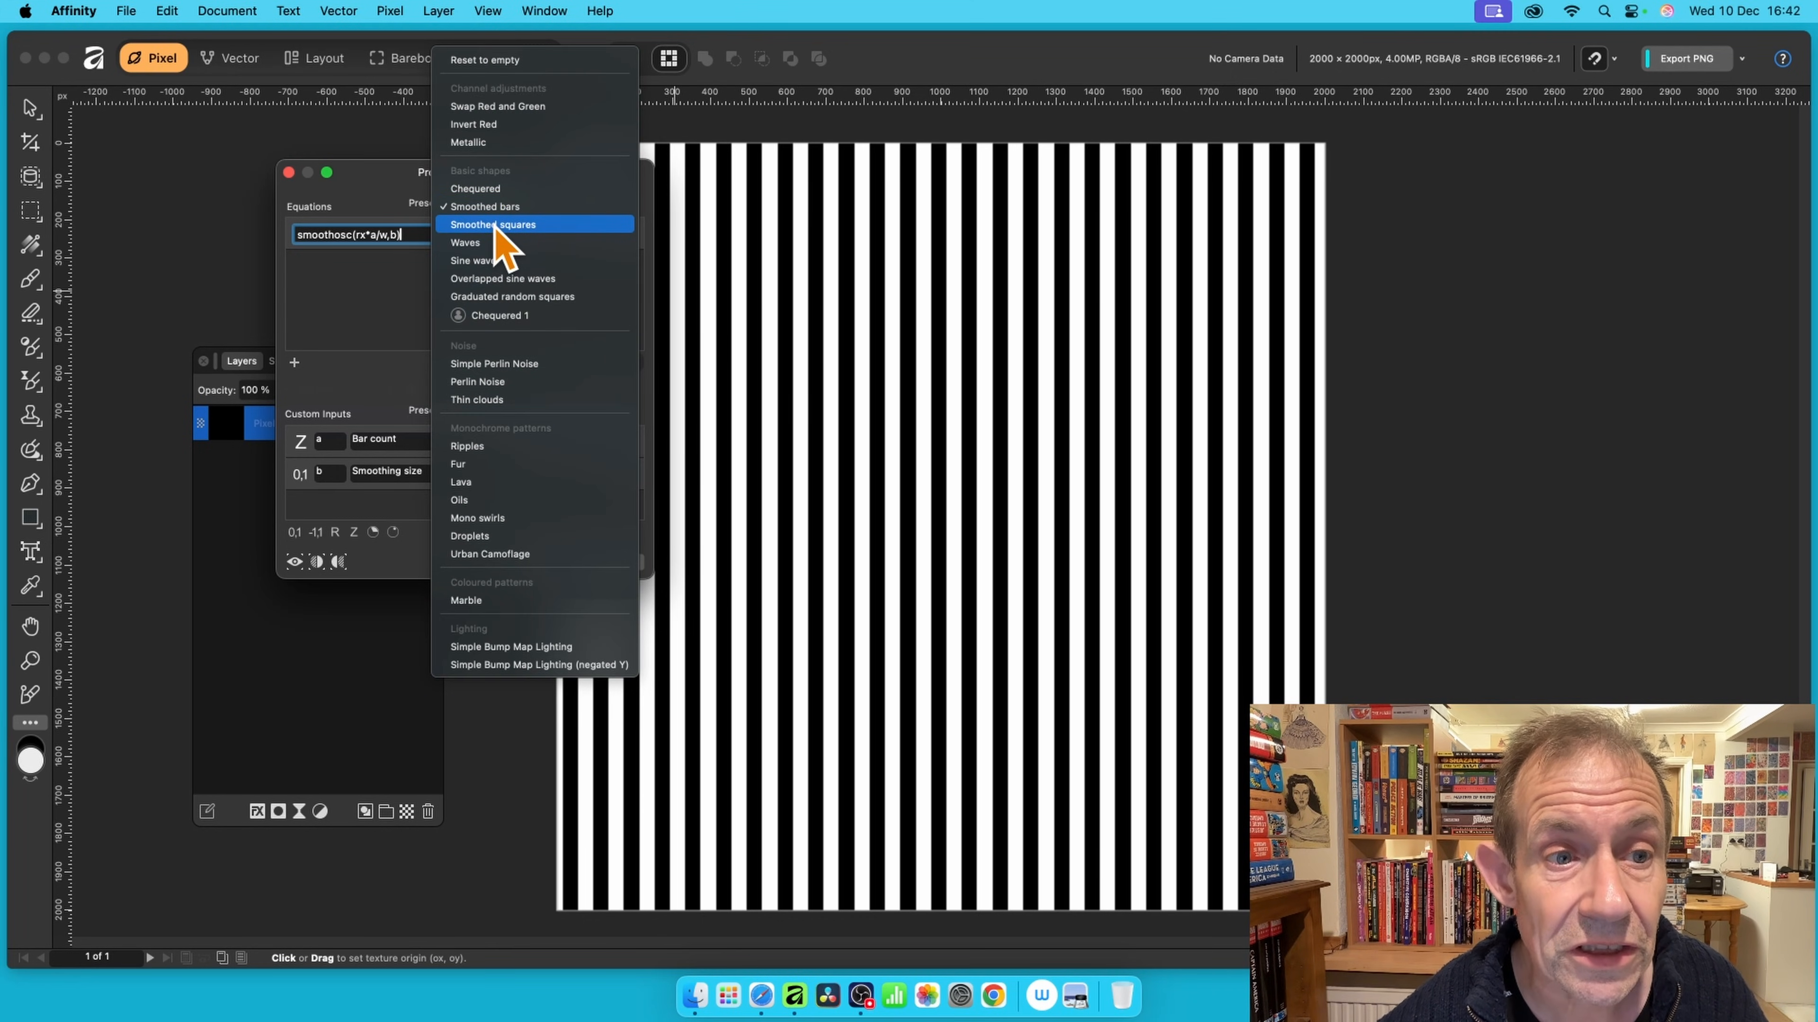
{"action": "left_click", "coordinate": [493, 207]}
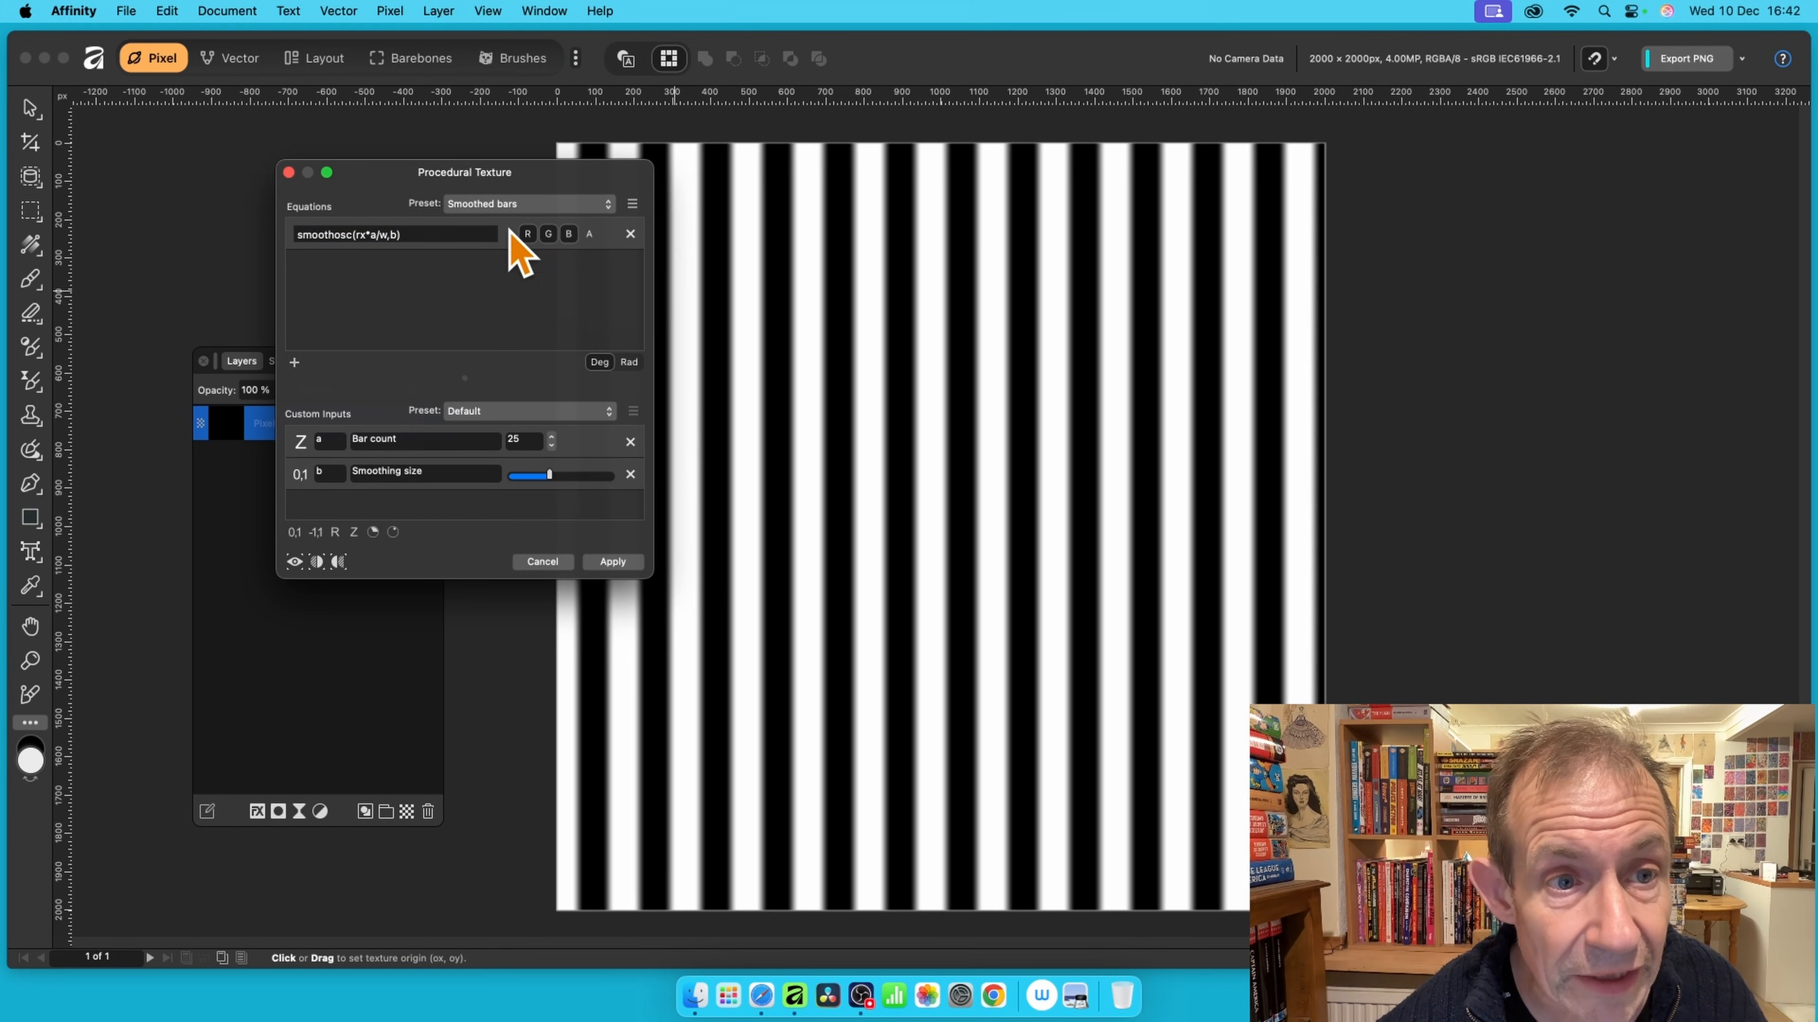
{"action": "left_click", "coordinate": [517, 205]}
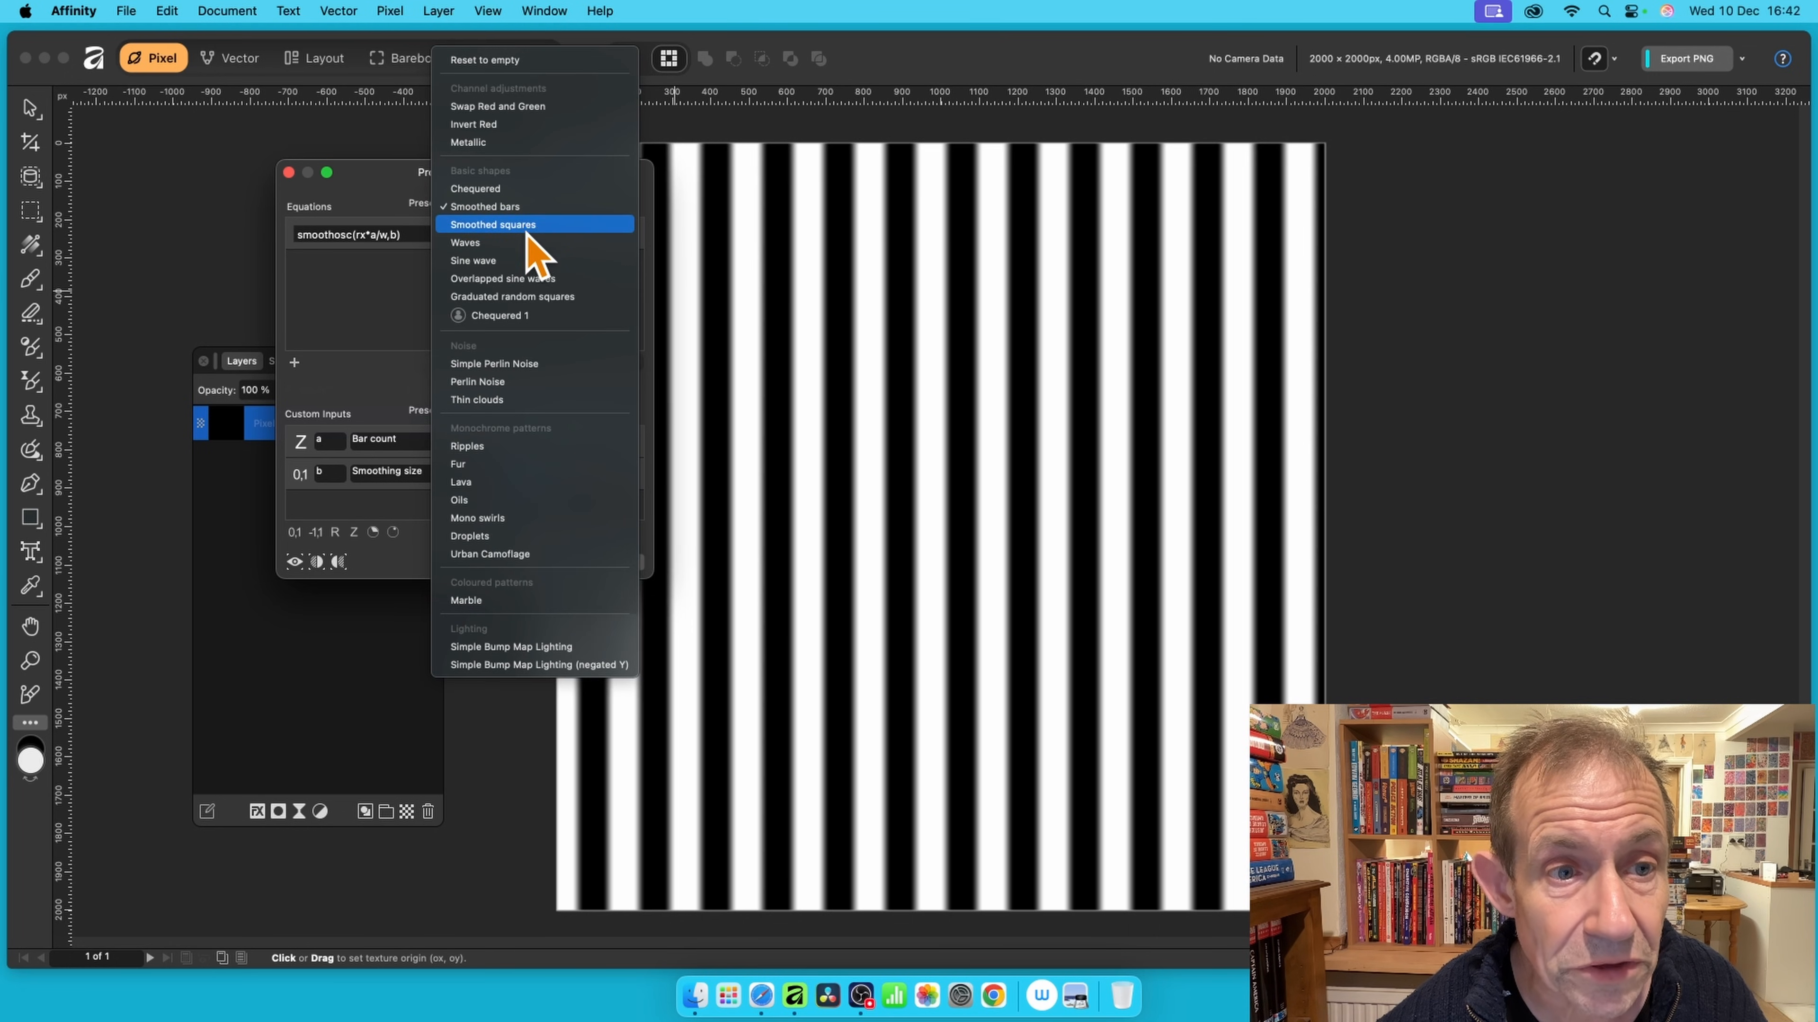
{"action": "left_click", "coordinate": [529, 226]}
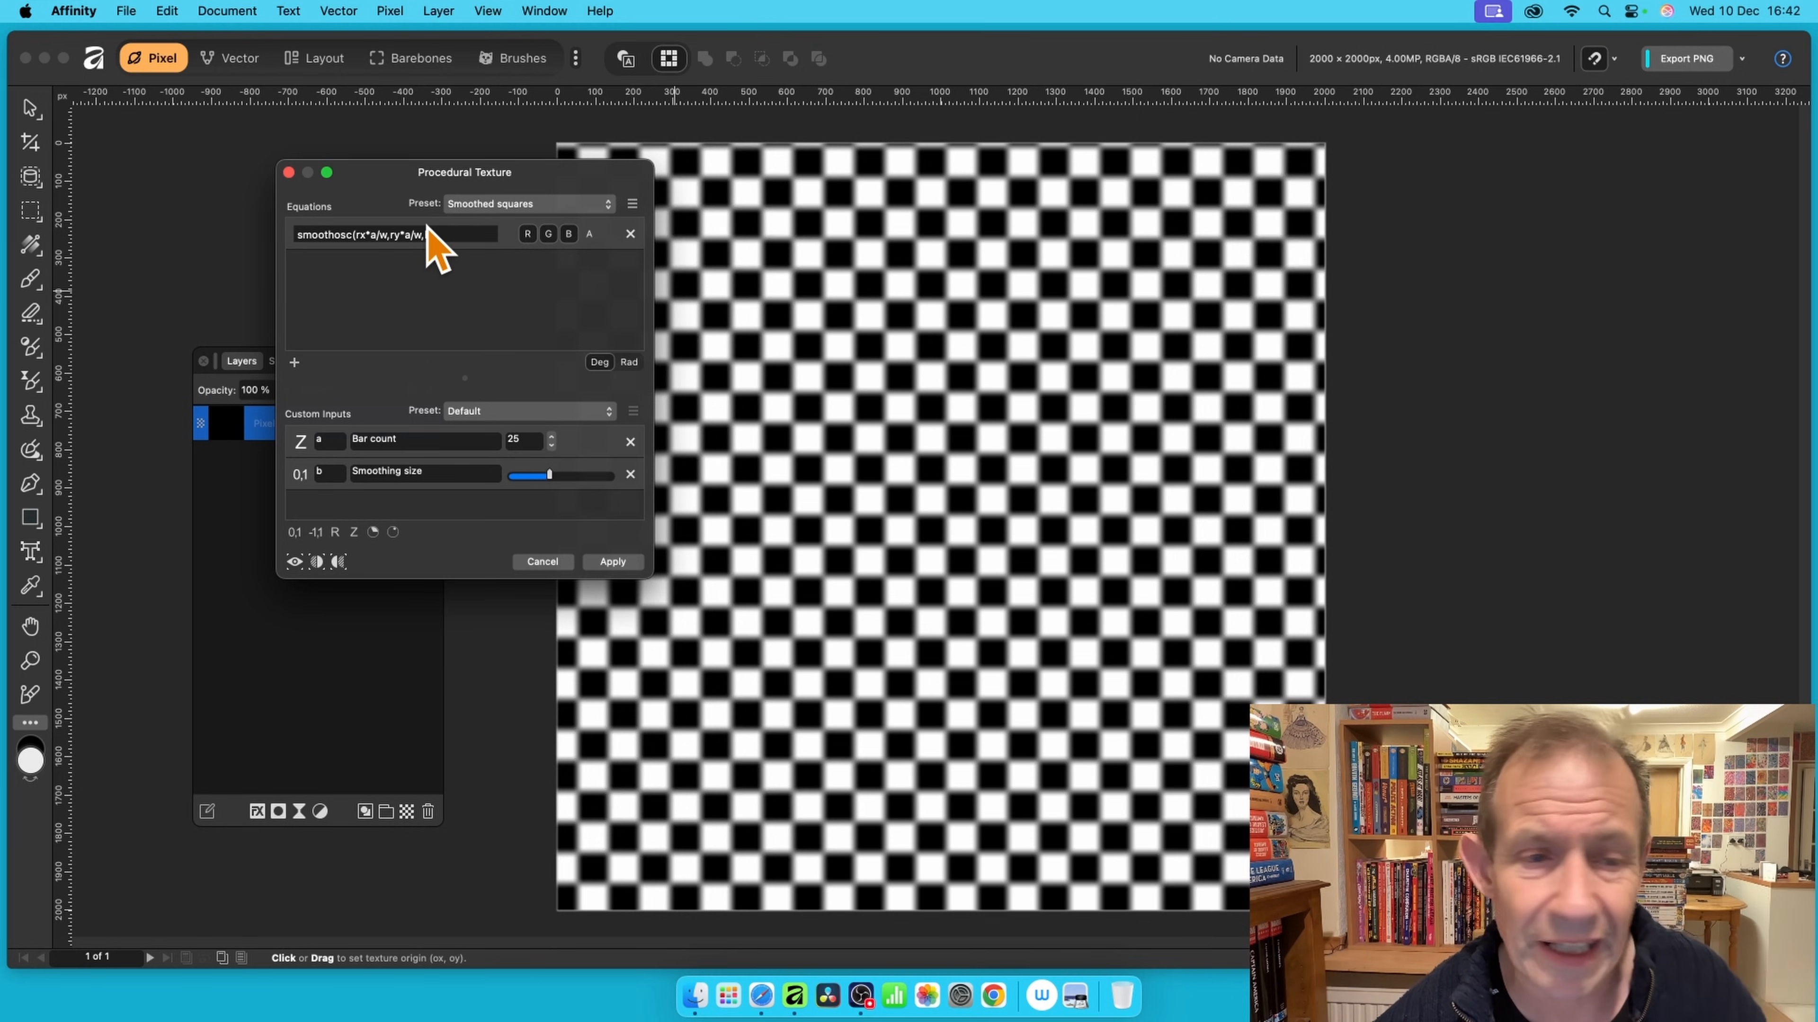
{"action": "left_click", "coordinate": [517, 208]}
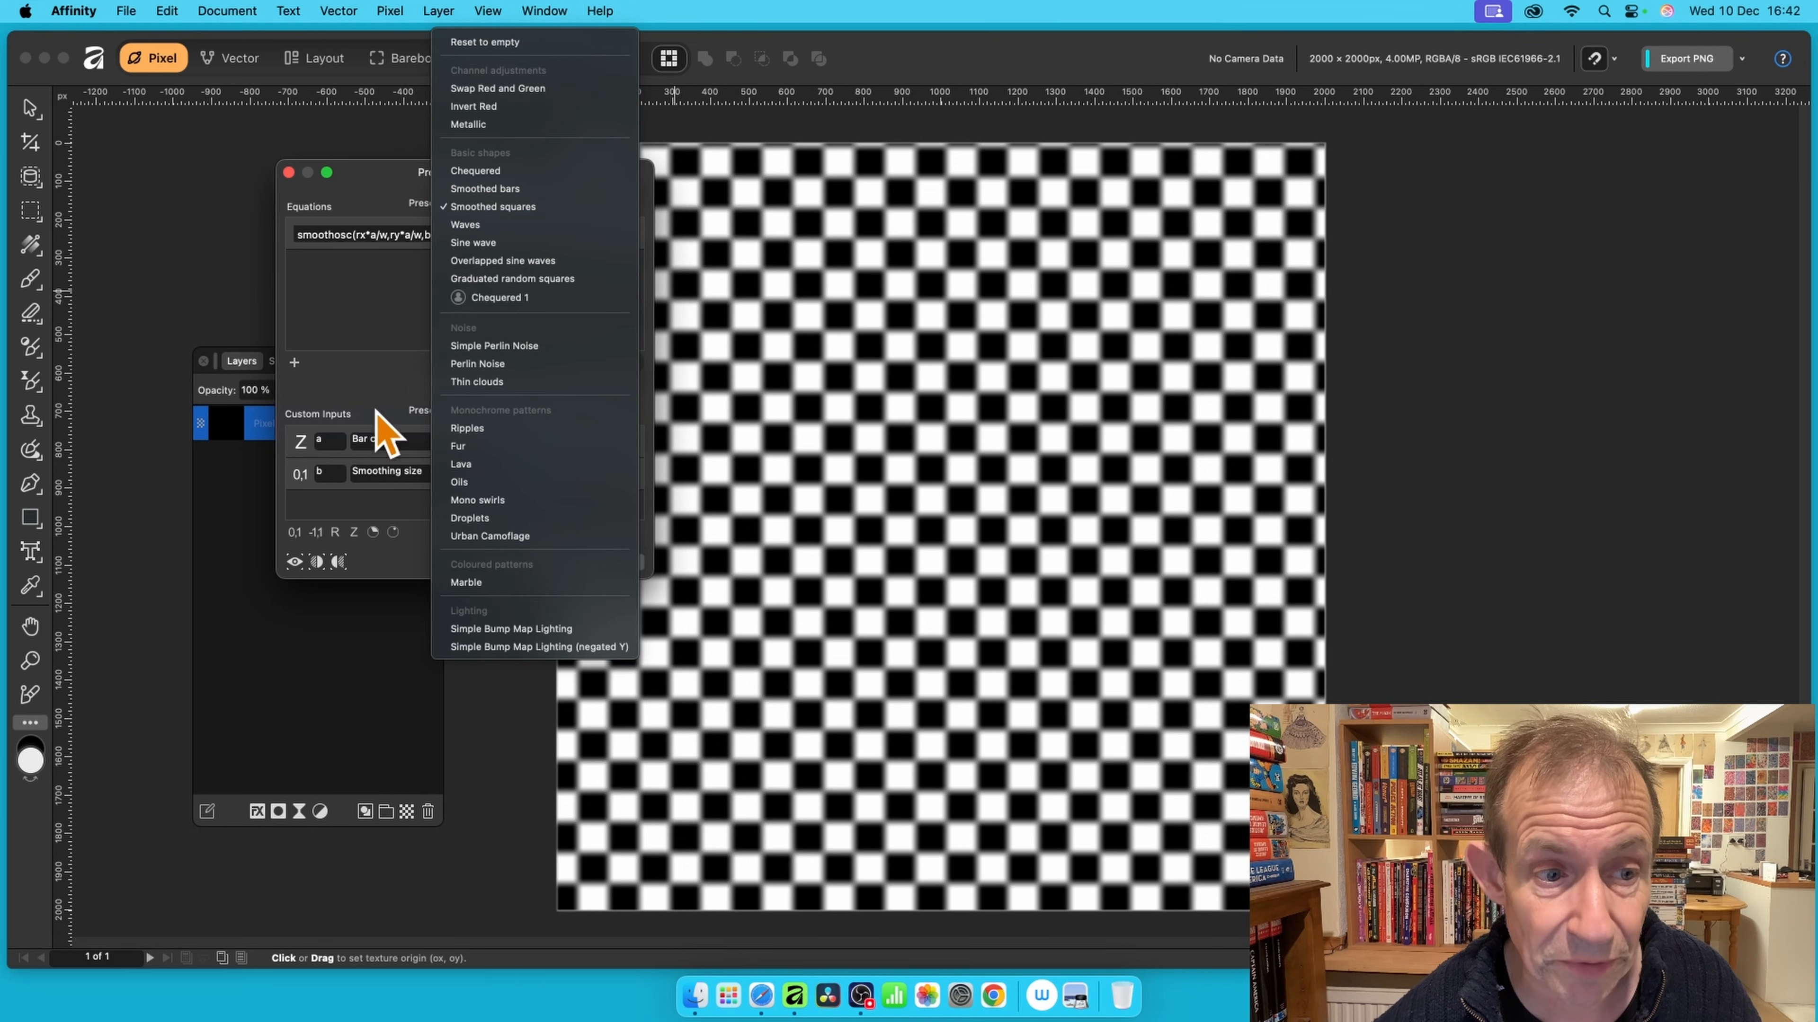
{"action": "left_click", "coordinate": [320, 515]}
{"action": "left_click_drag", "start_coordinate": [557, 475], "coordinate": [651, 466]}
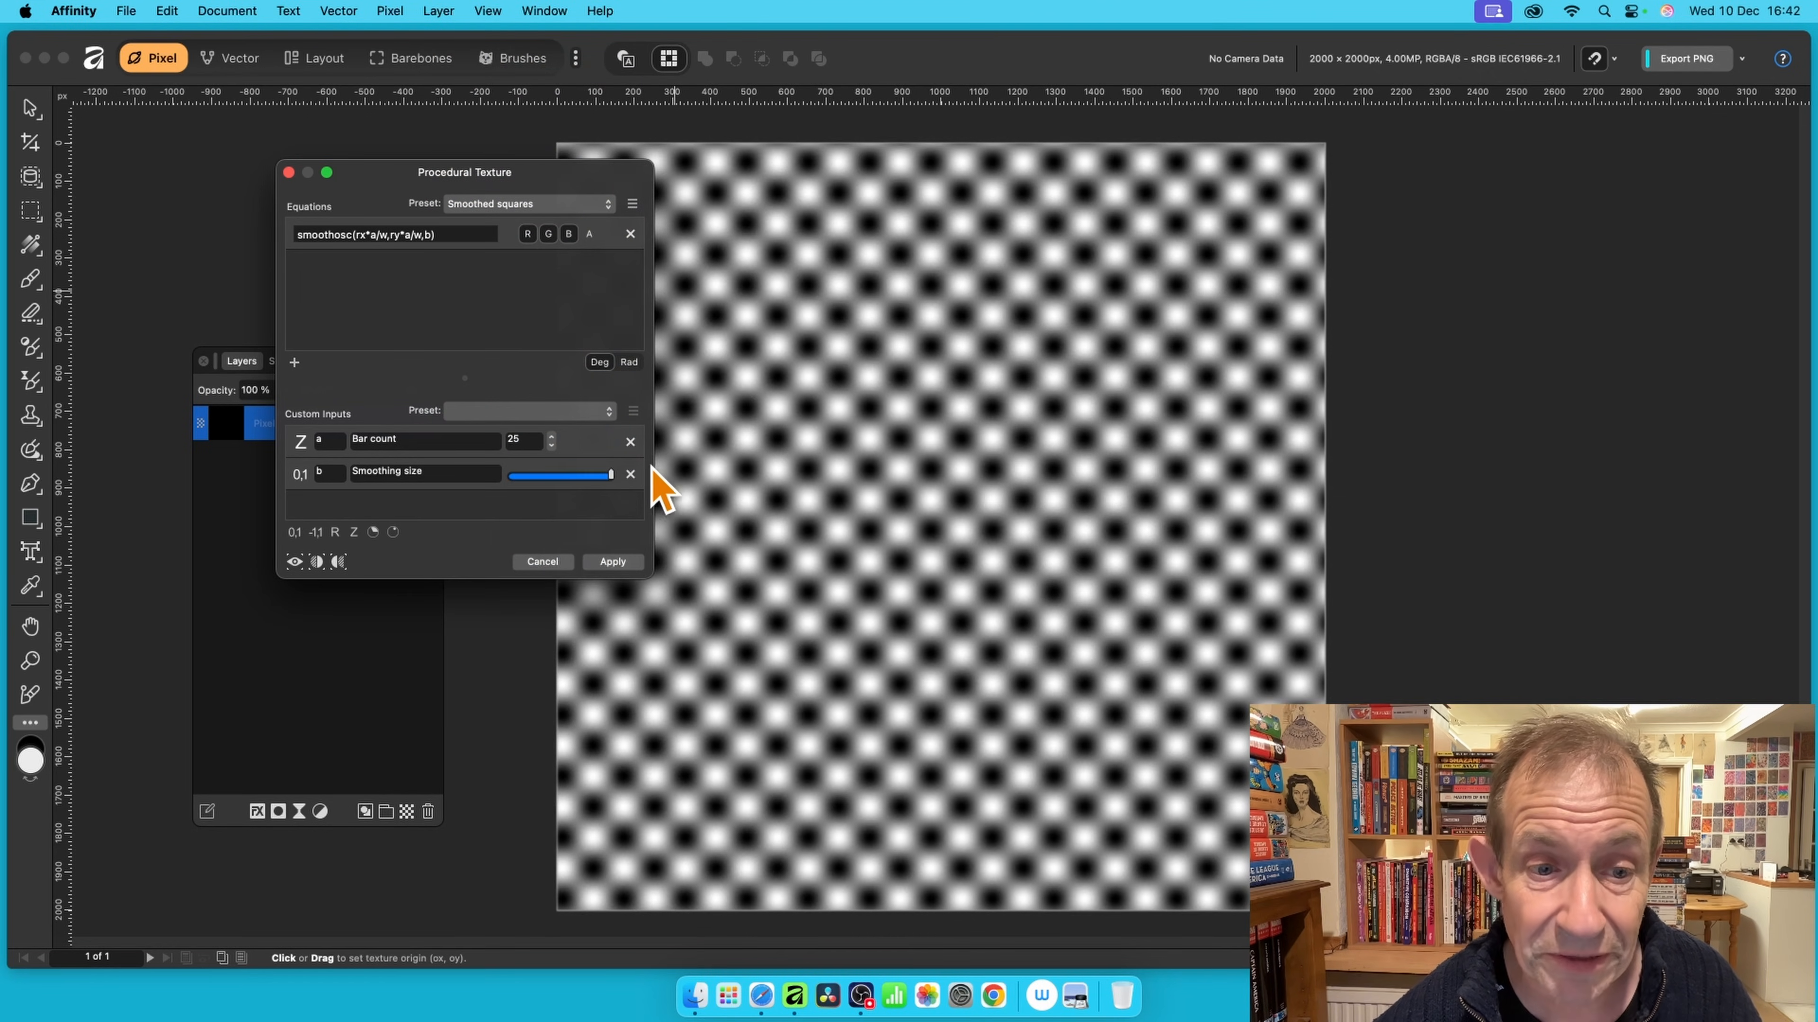
{"action": "left_click", "coordinate": [553, 437]}
{"action": "left_click", "coordinate": [552, 438]}
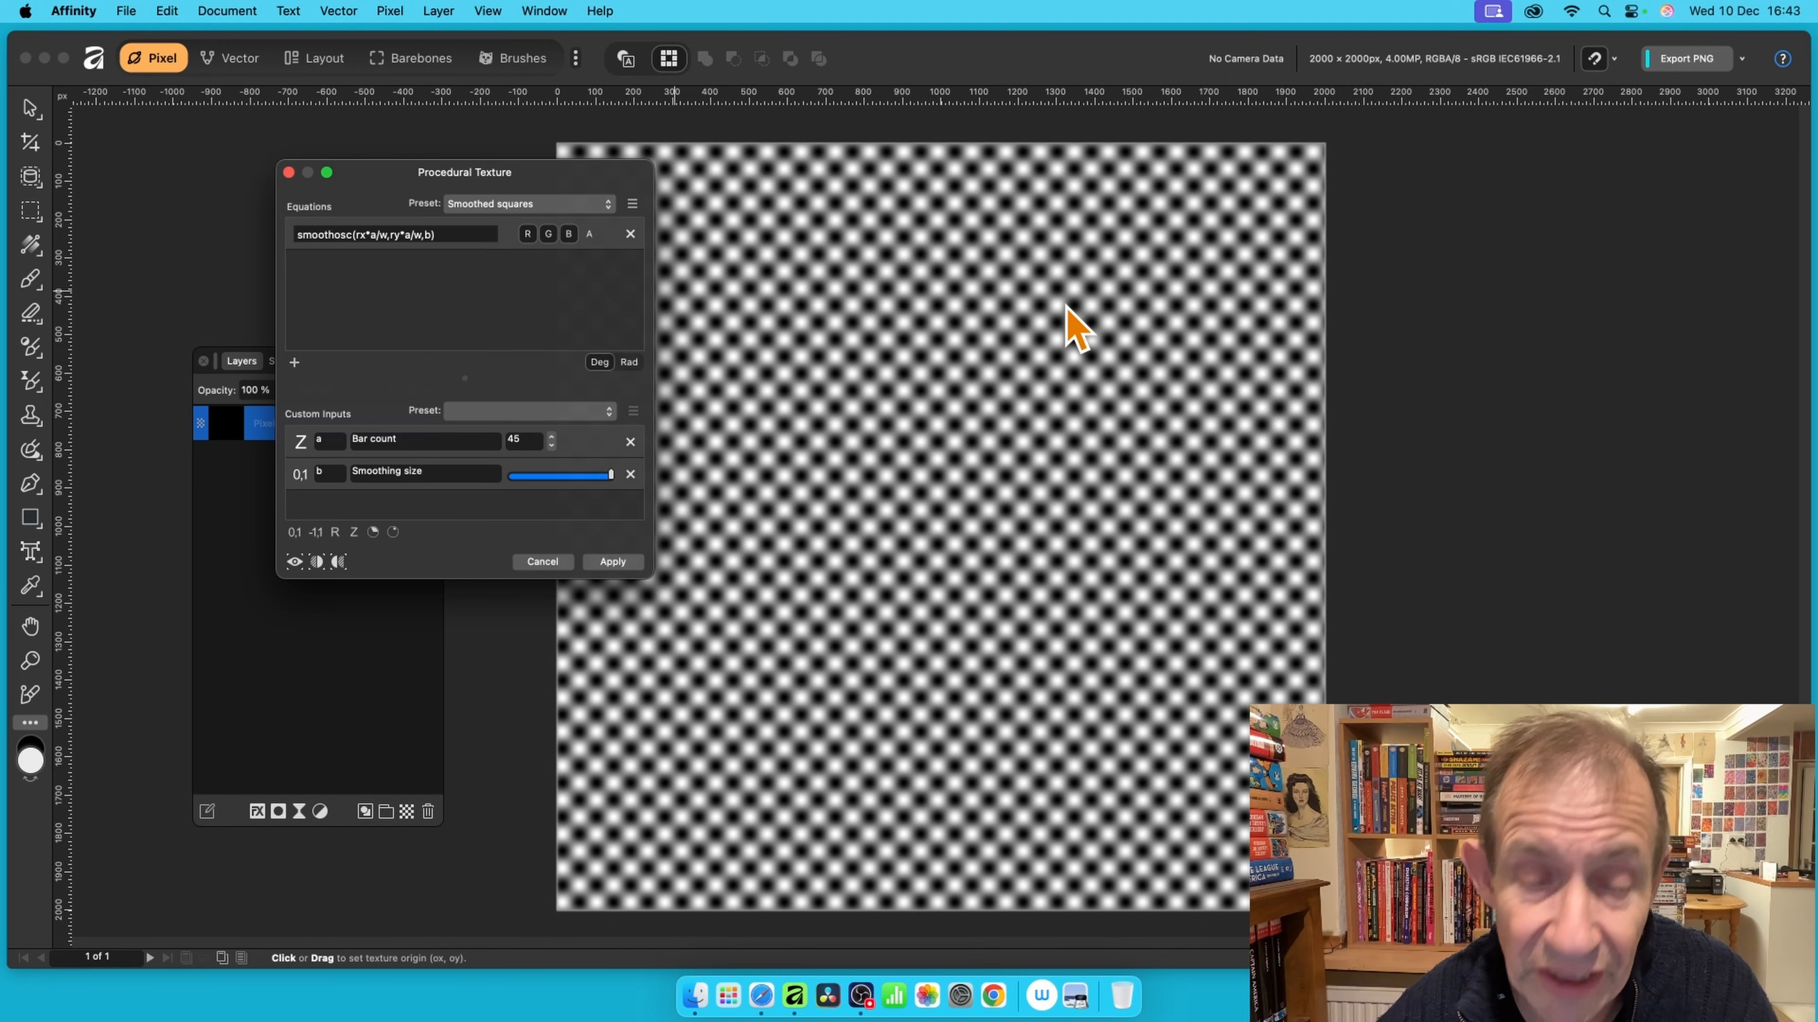
- Apply the Waves preset and increase its Wave amount to make the curves steeper
{"action": "left_click", "coordinate": [479, 204]}
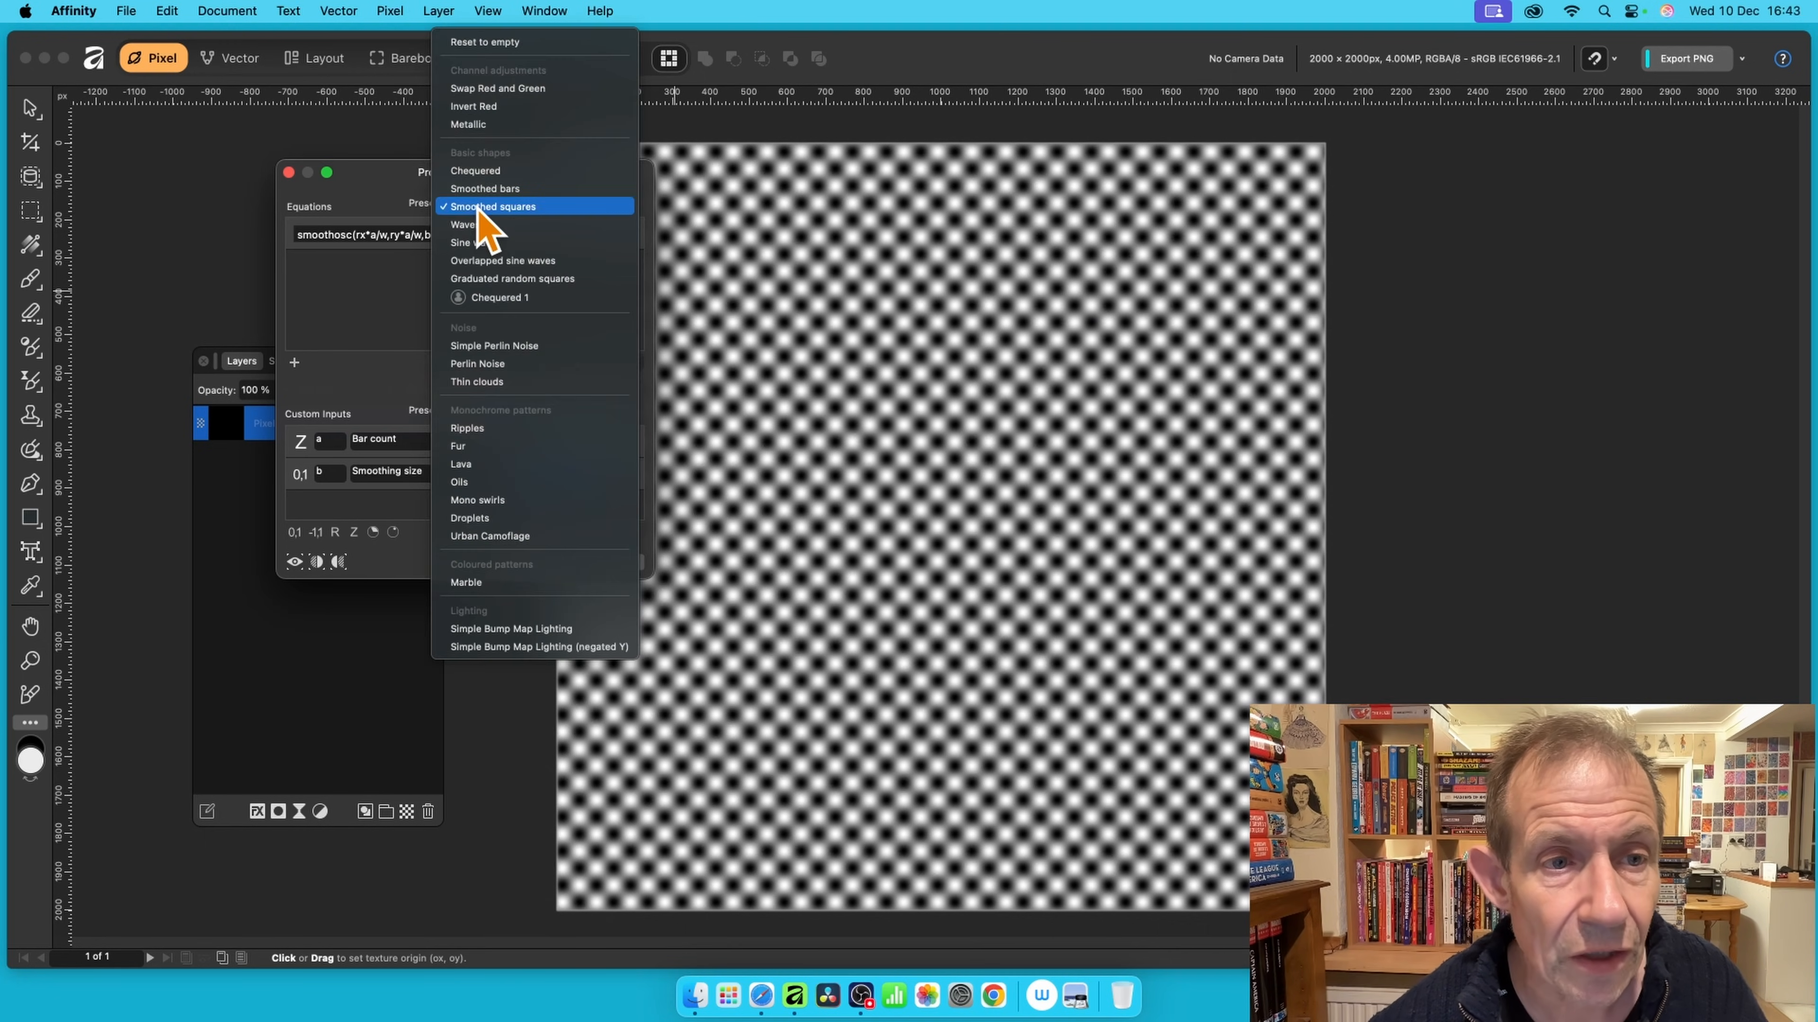
{"action": "left_click", "coordinate": [483, 222]}
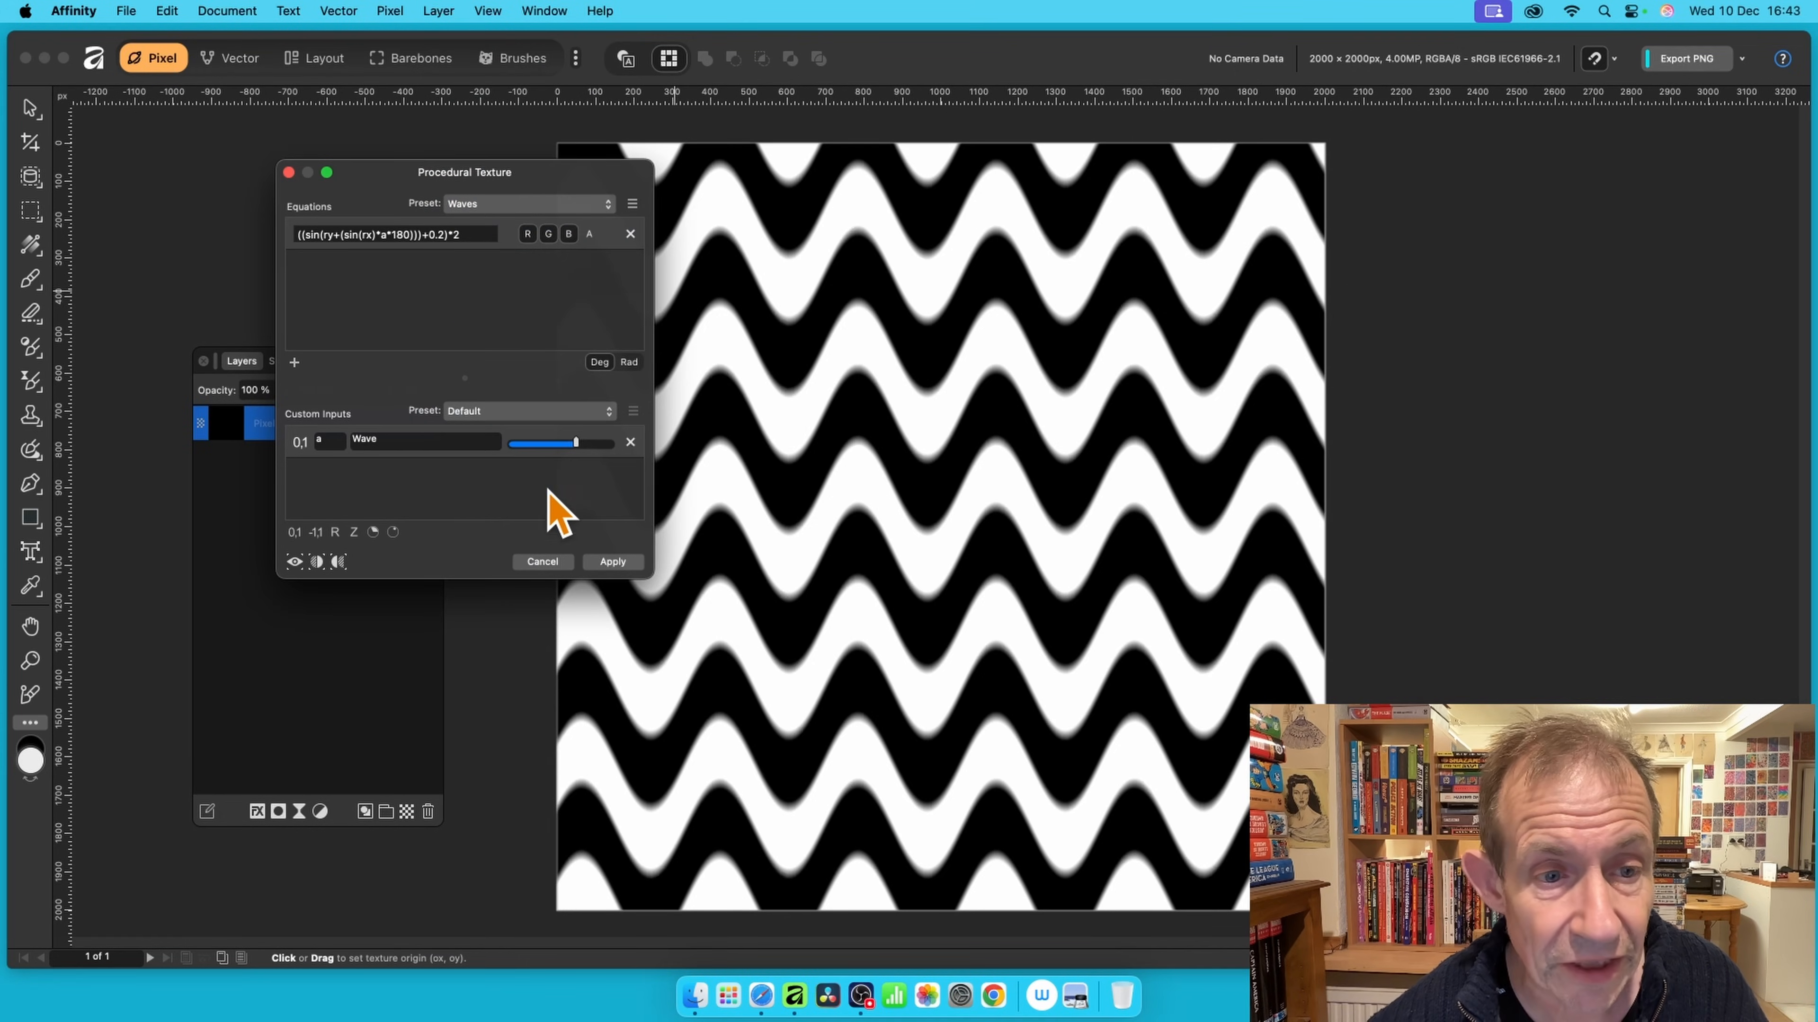
{"action": "mouse_move", "coordinate": [576, 443]}
{"action": "left_mouse_down"}
{"action": "mouse_move", "coordinate": [500, 443]}
{"action": "mouse_move", "coordinate": [598, 443]}
{"action": "left_mouse_up"}
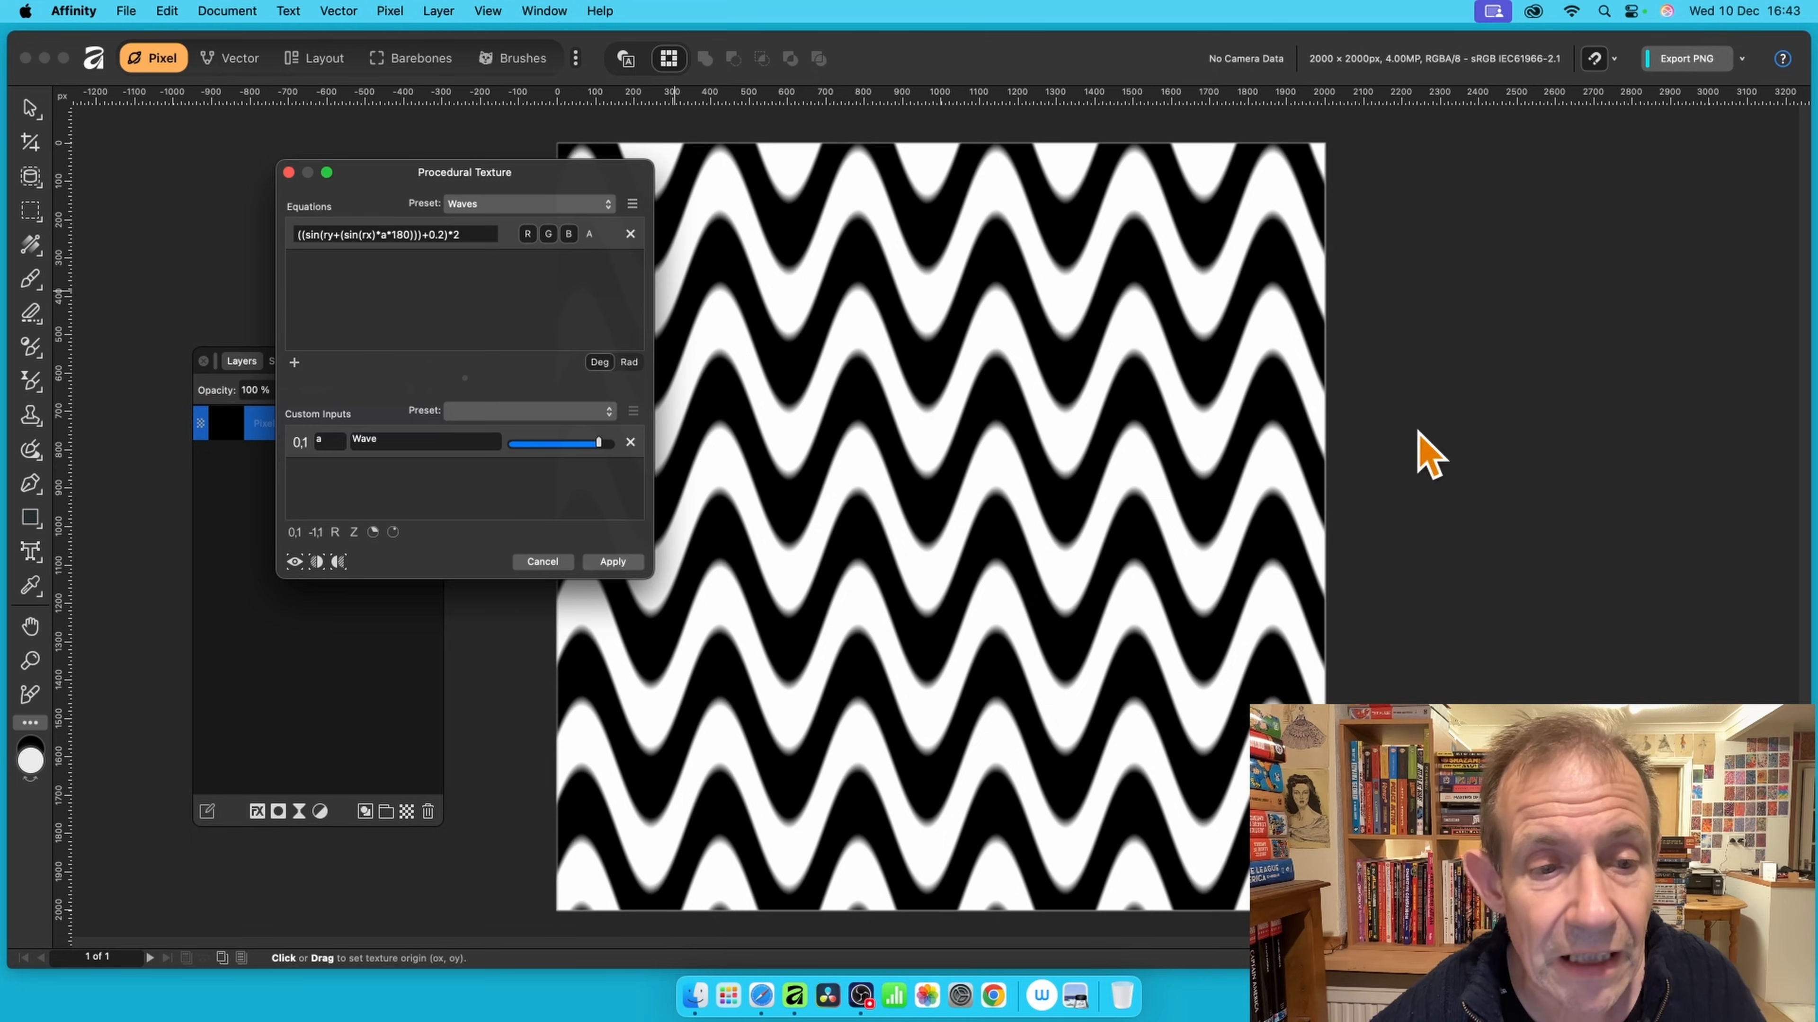
- Apply the Sine wave preset, with its origin moved higher on the canvas and Height raised to about half
{"action": "left_click", "coordinate": [527, 202]}
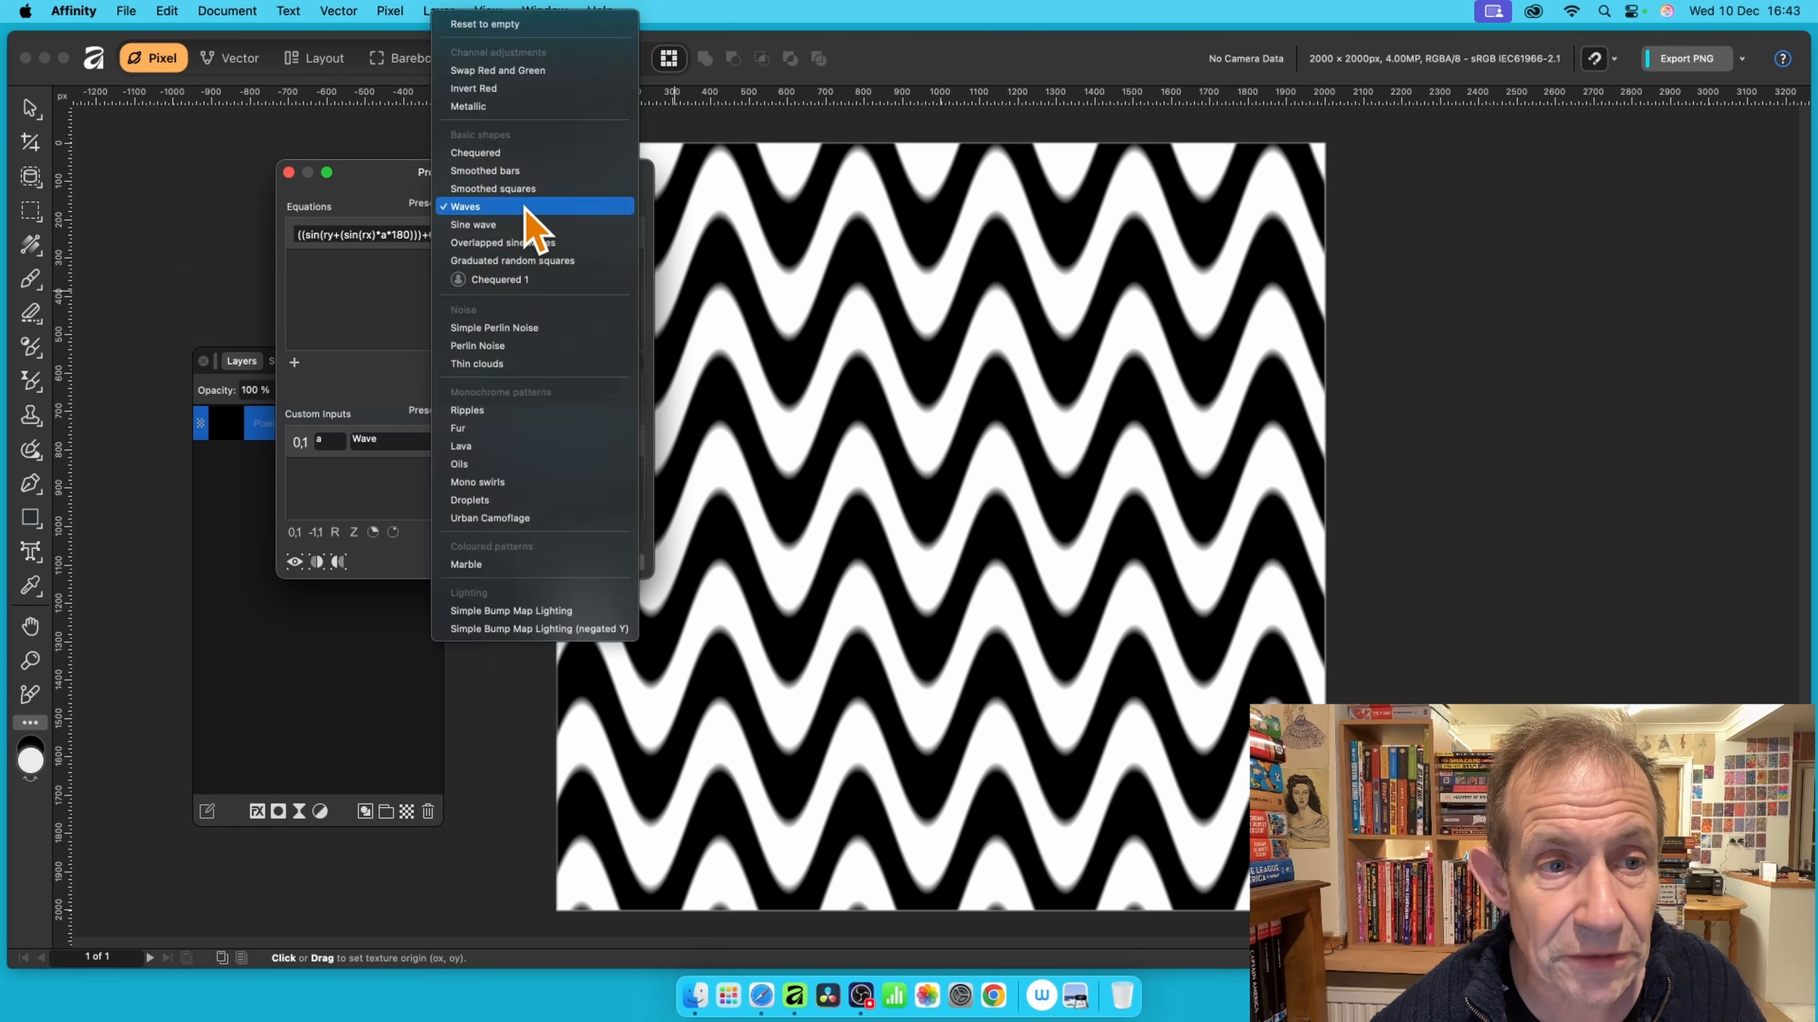
{"action": "left_click", "coordinate": [527, 224]}
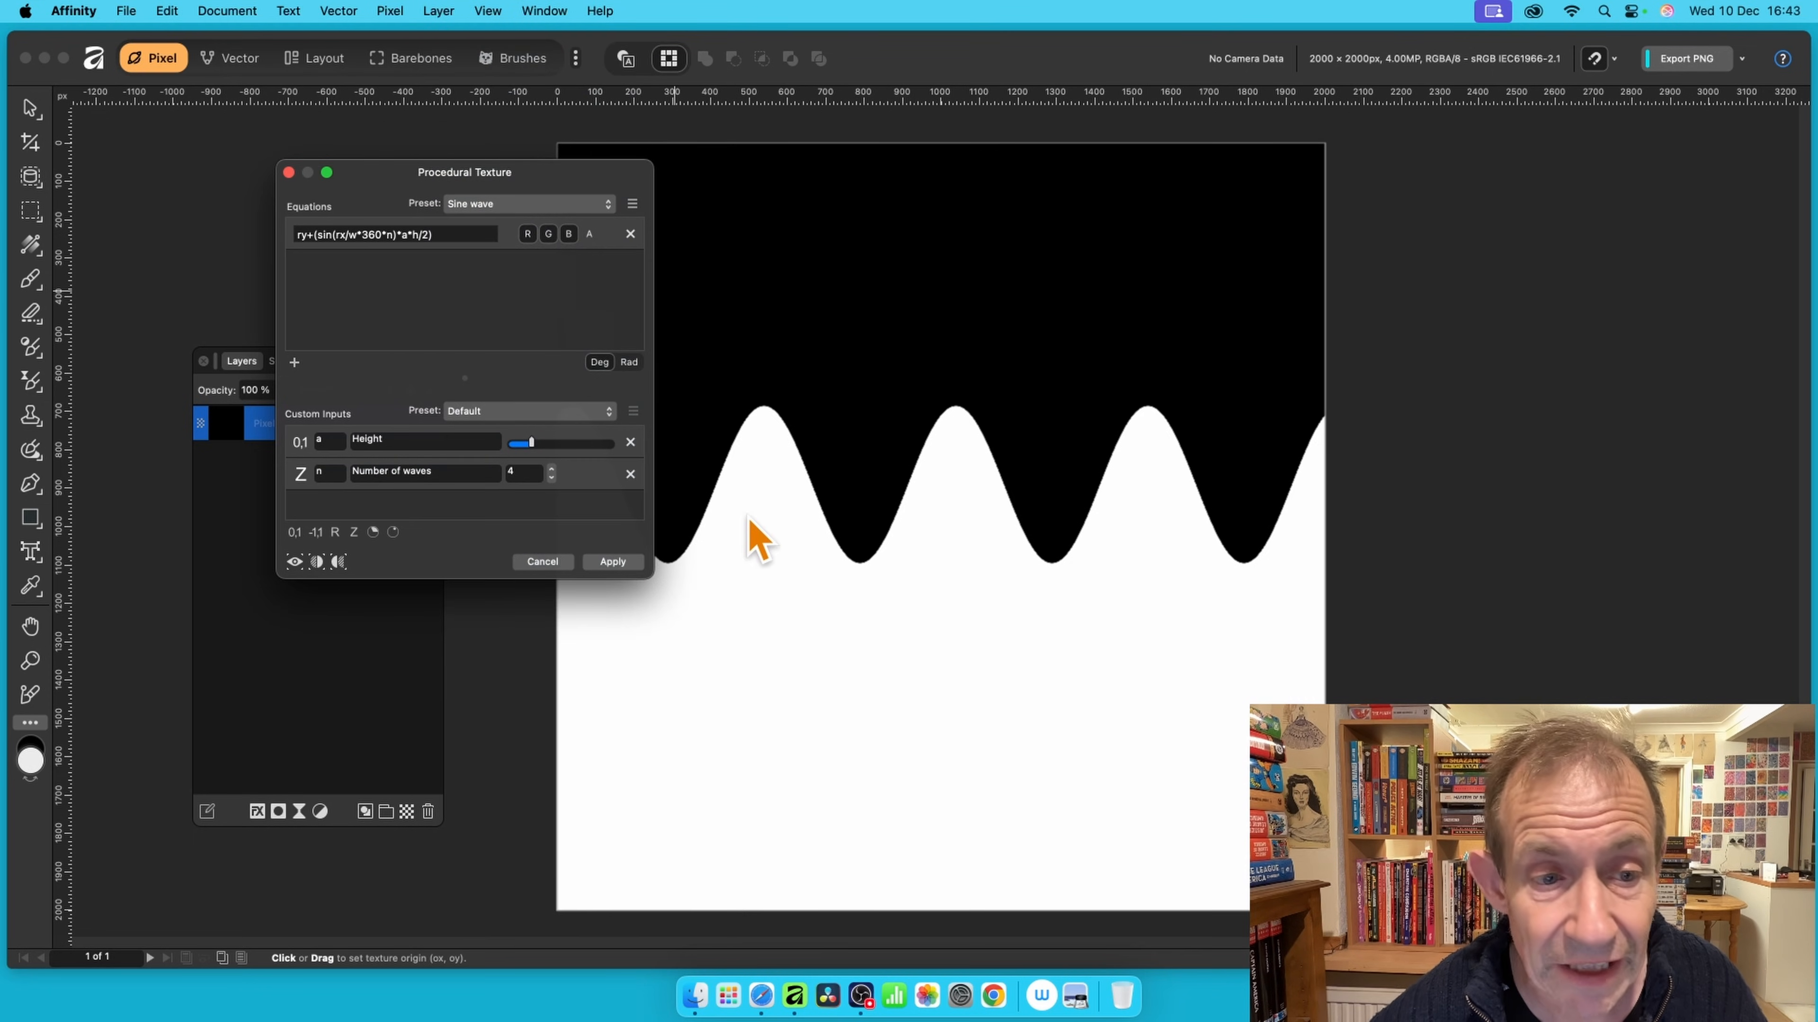
{"action": "left_click_drag", "start_coordinate": [796, 527], "coordinate": [854, 387]}
{"action": "left_click_drag", "start_coordinate": [533, 444], "coordinate": [558, 444]}
- Set the sine wave's number of waves to 15 and move the texture origin down towards mid-canvas
{"action": "left_click", "coordinate": [552, 471]}
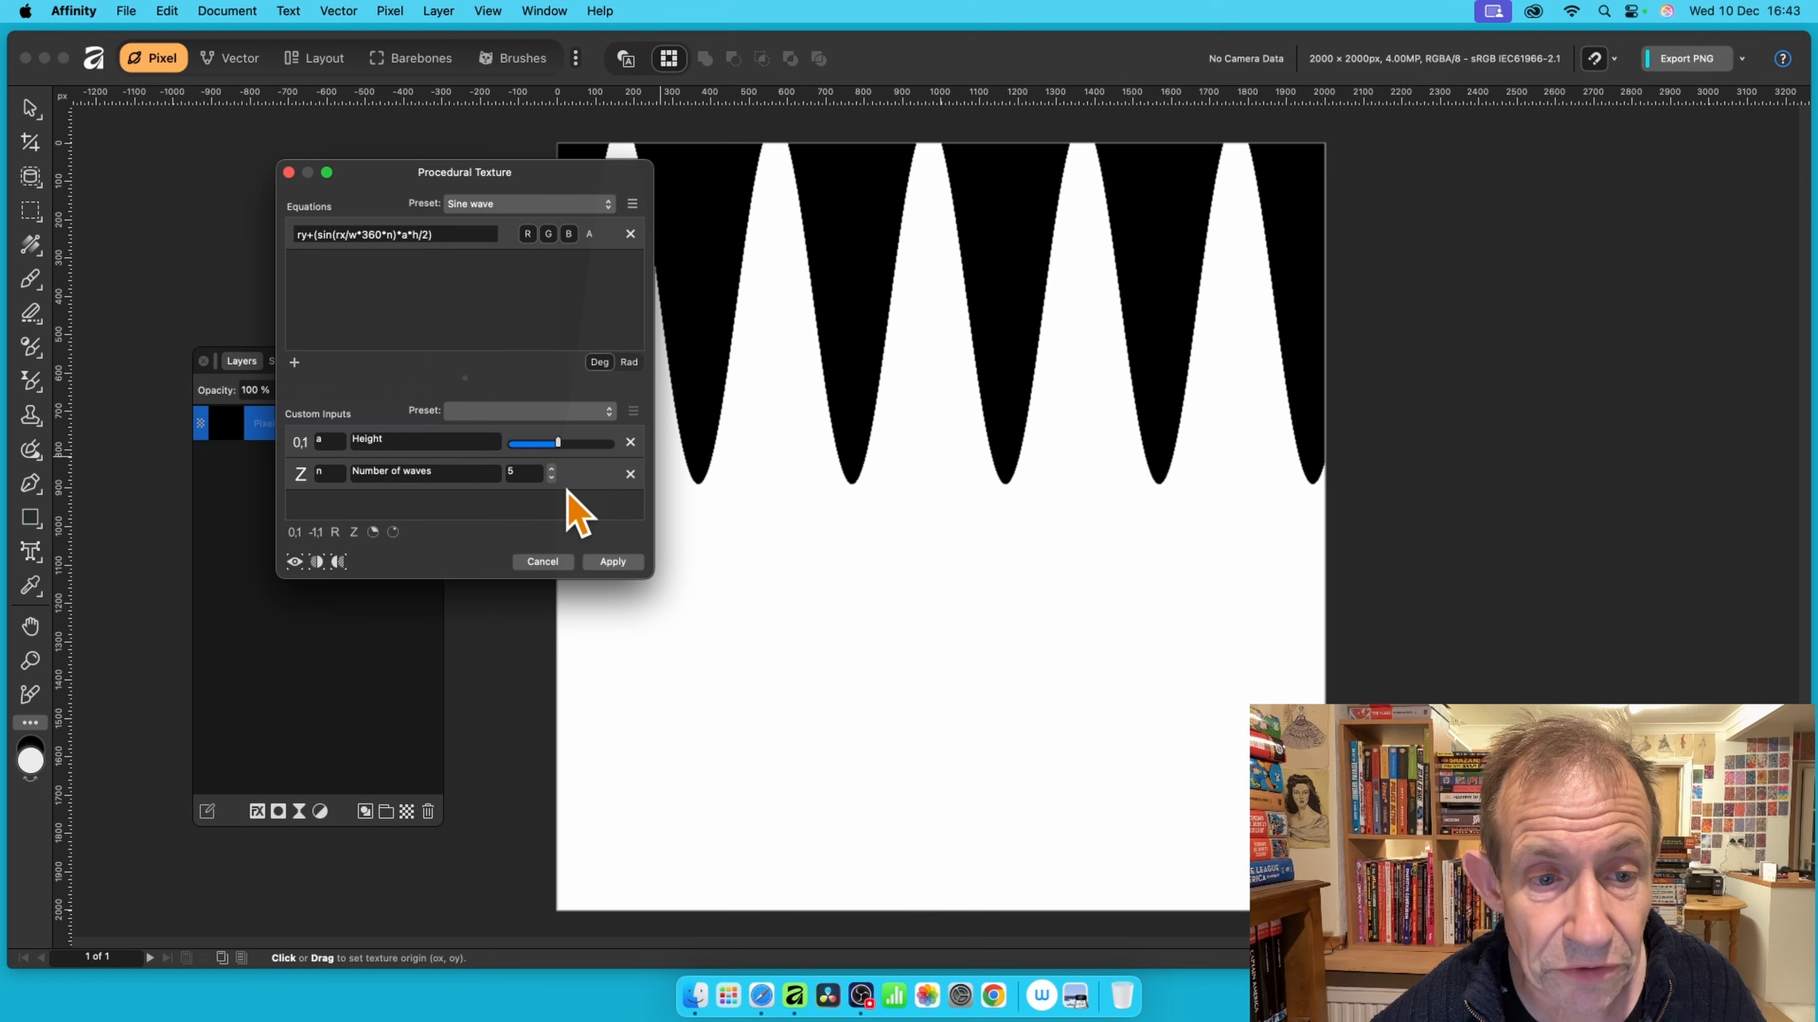
{"action": "left_click", "coordinate": [551, 468]}
{"action": "left_click", "coordinate": [550, 468]}
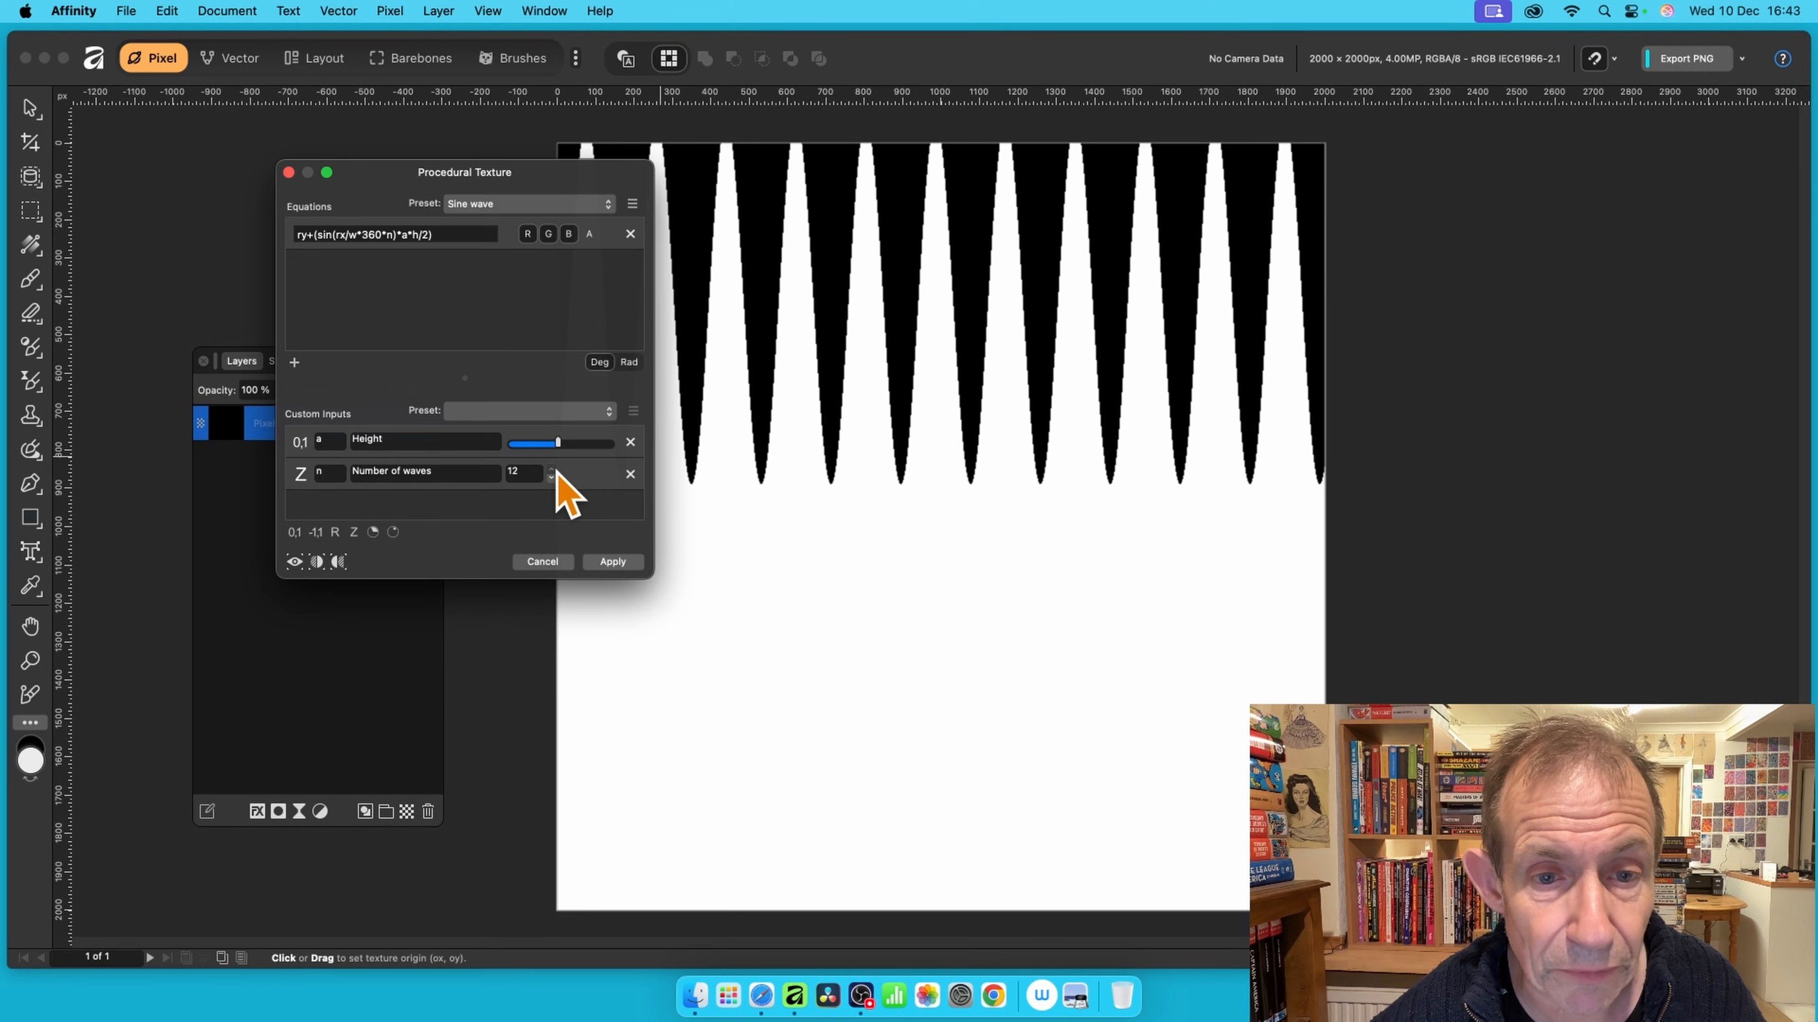
{"action": "left_click", "coordinate": [551, 468]}
{"action": "left_click_drag", "start_coordinate": [1047, 358], "coordinate": [1003, 575]}
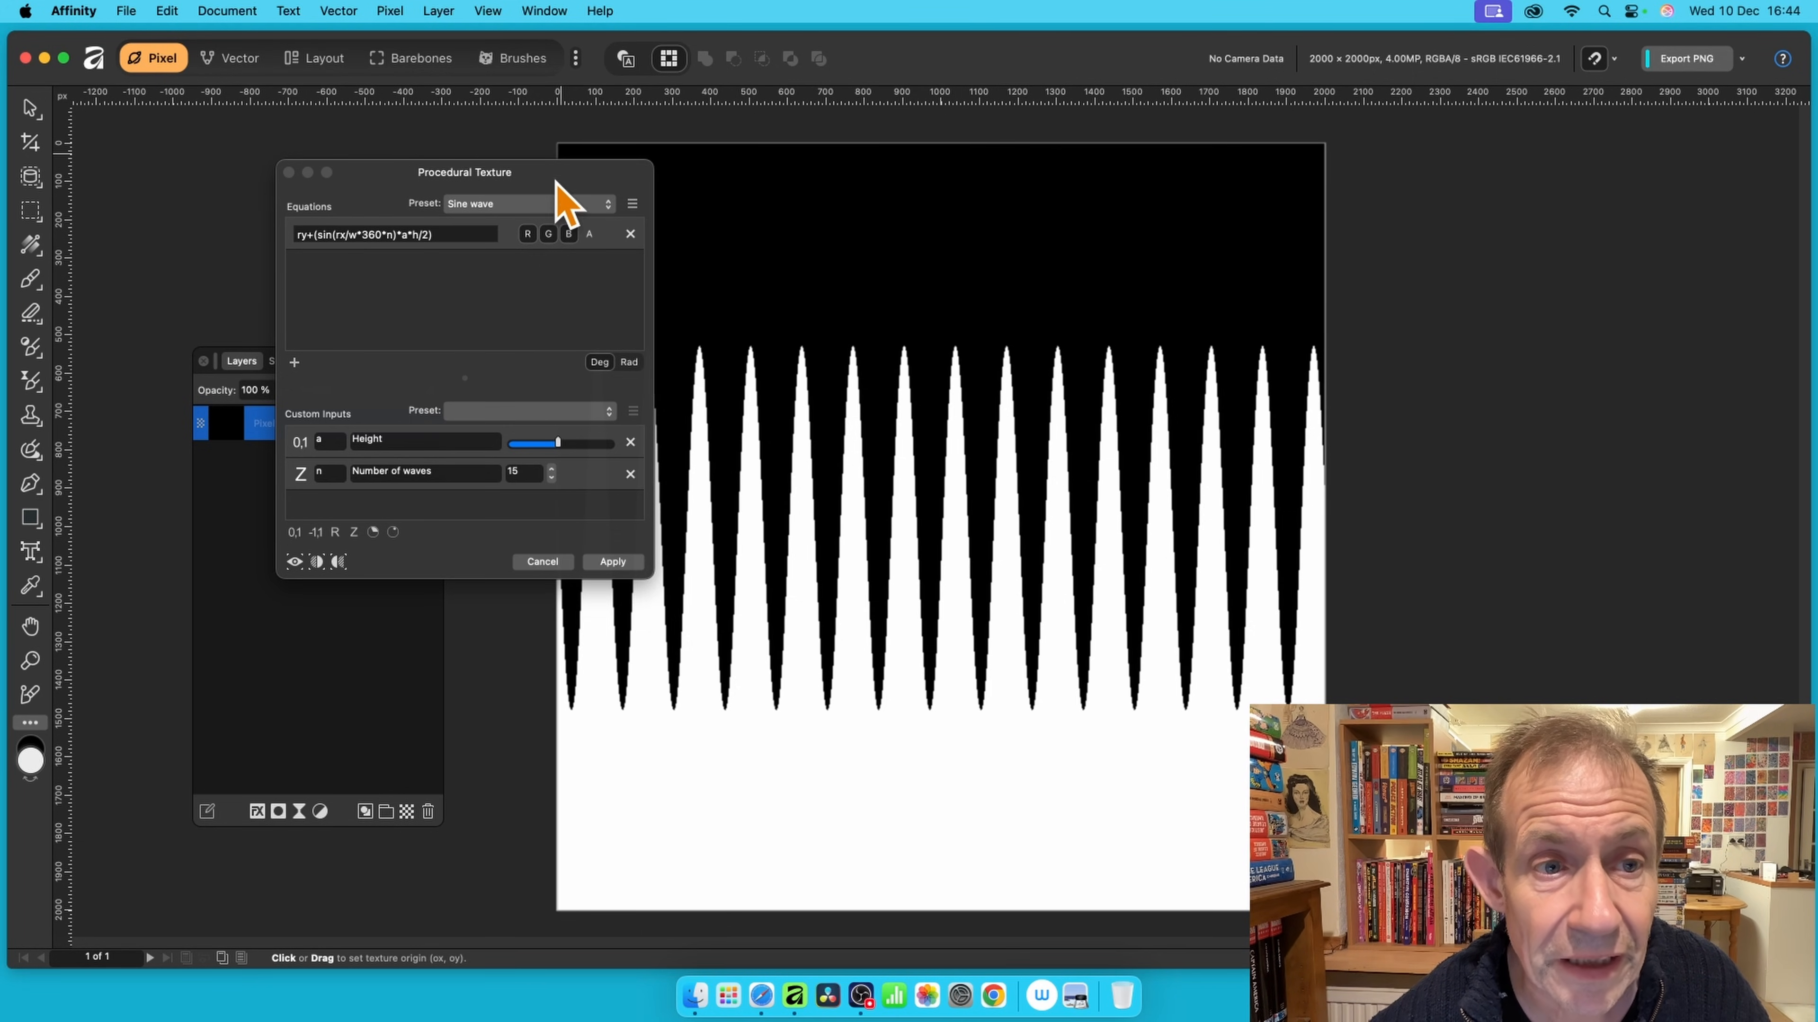
- Apply the Overlapped sine waves preset and move the texture origin upward on the canvas
{"action": "left_click", "coordinate": [533, 205]}
{"action": "left_click", "coordinate": [536, 225]}
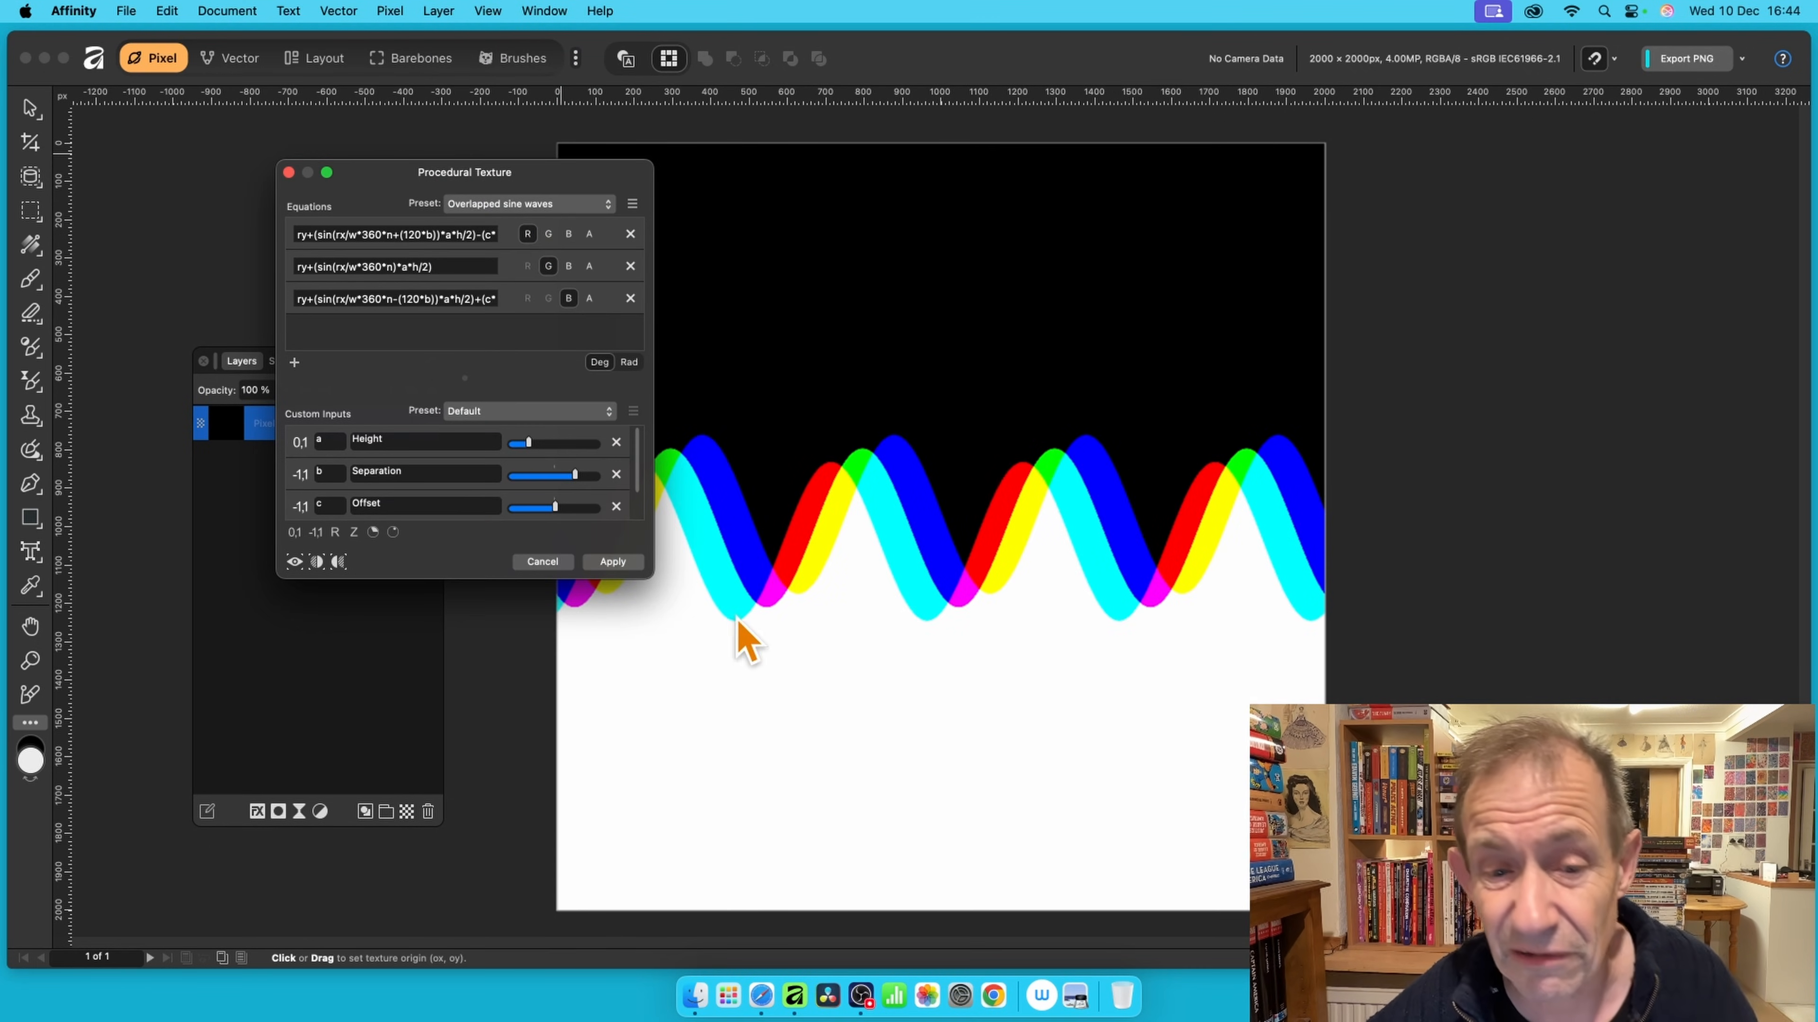
{"action": "left_click_drag", "start_coordinate": [742, 634], "coordinate": [840, 455]}
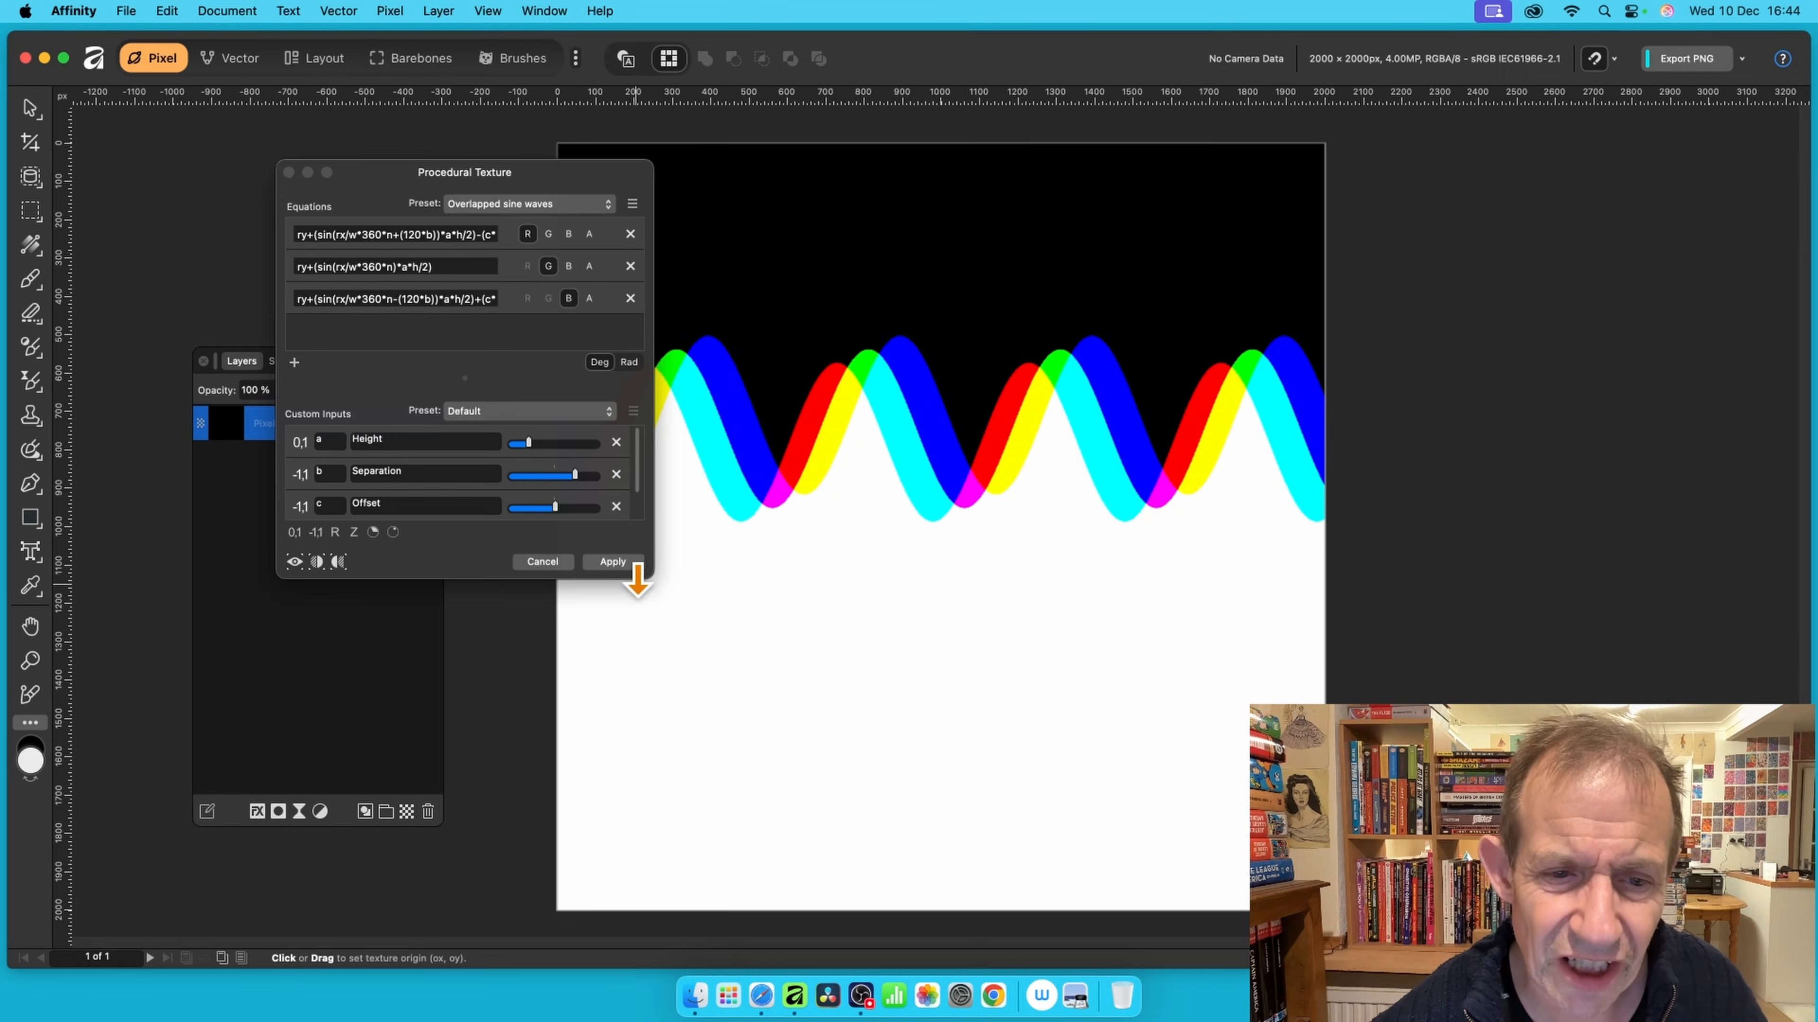
- Widen the Procedural Texture dialog and increase the overlapped waves' Height moderately and Separation to nearly its maximum
{"action": "left_click_drag", "start_coordinate": [653, 573], "coordinate": [865, 577]}
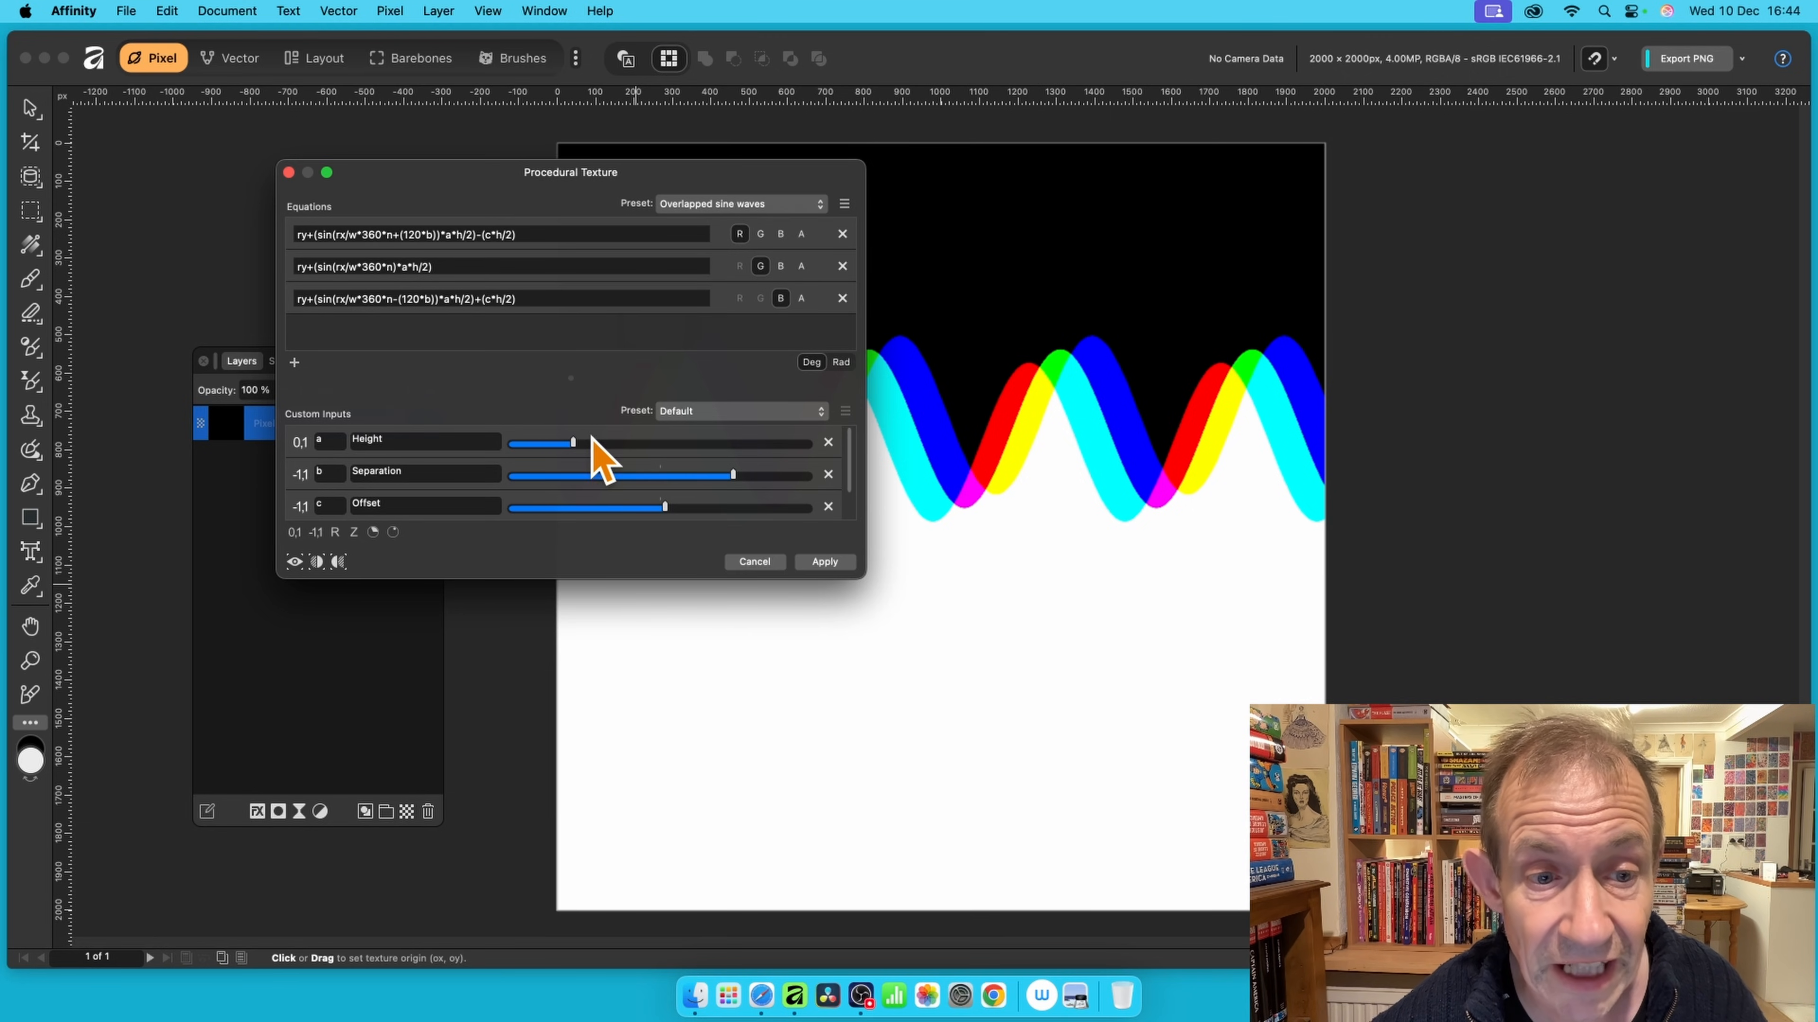
{"action": "left_click_drag", "start_coordinate": [574, 441], "coordinate": [628, 442]}
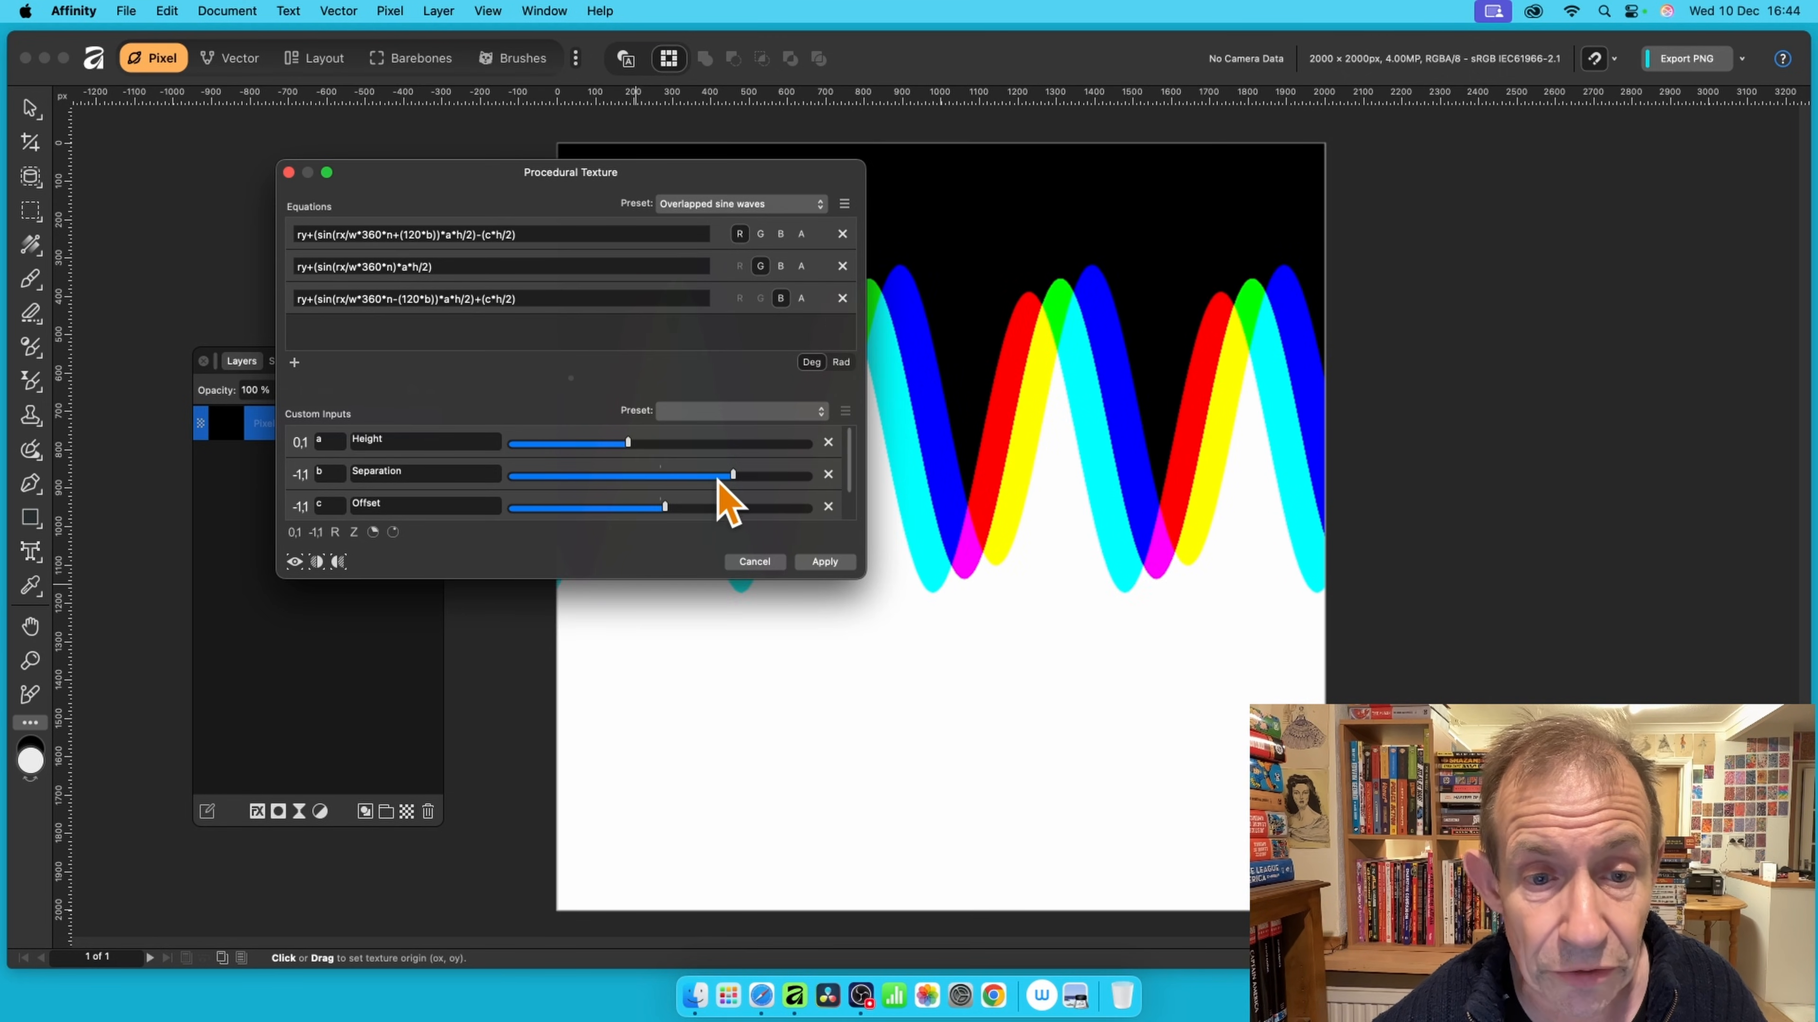
{"action": "left_click_drag", "start_coordinate": [730, 476], "coordinate": [802, 478]}
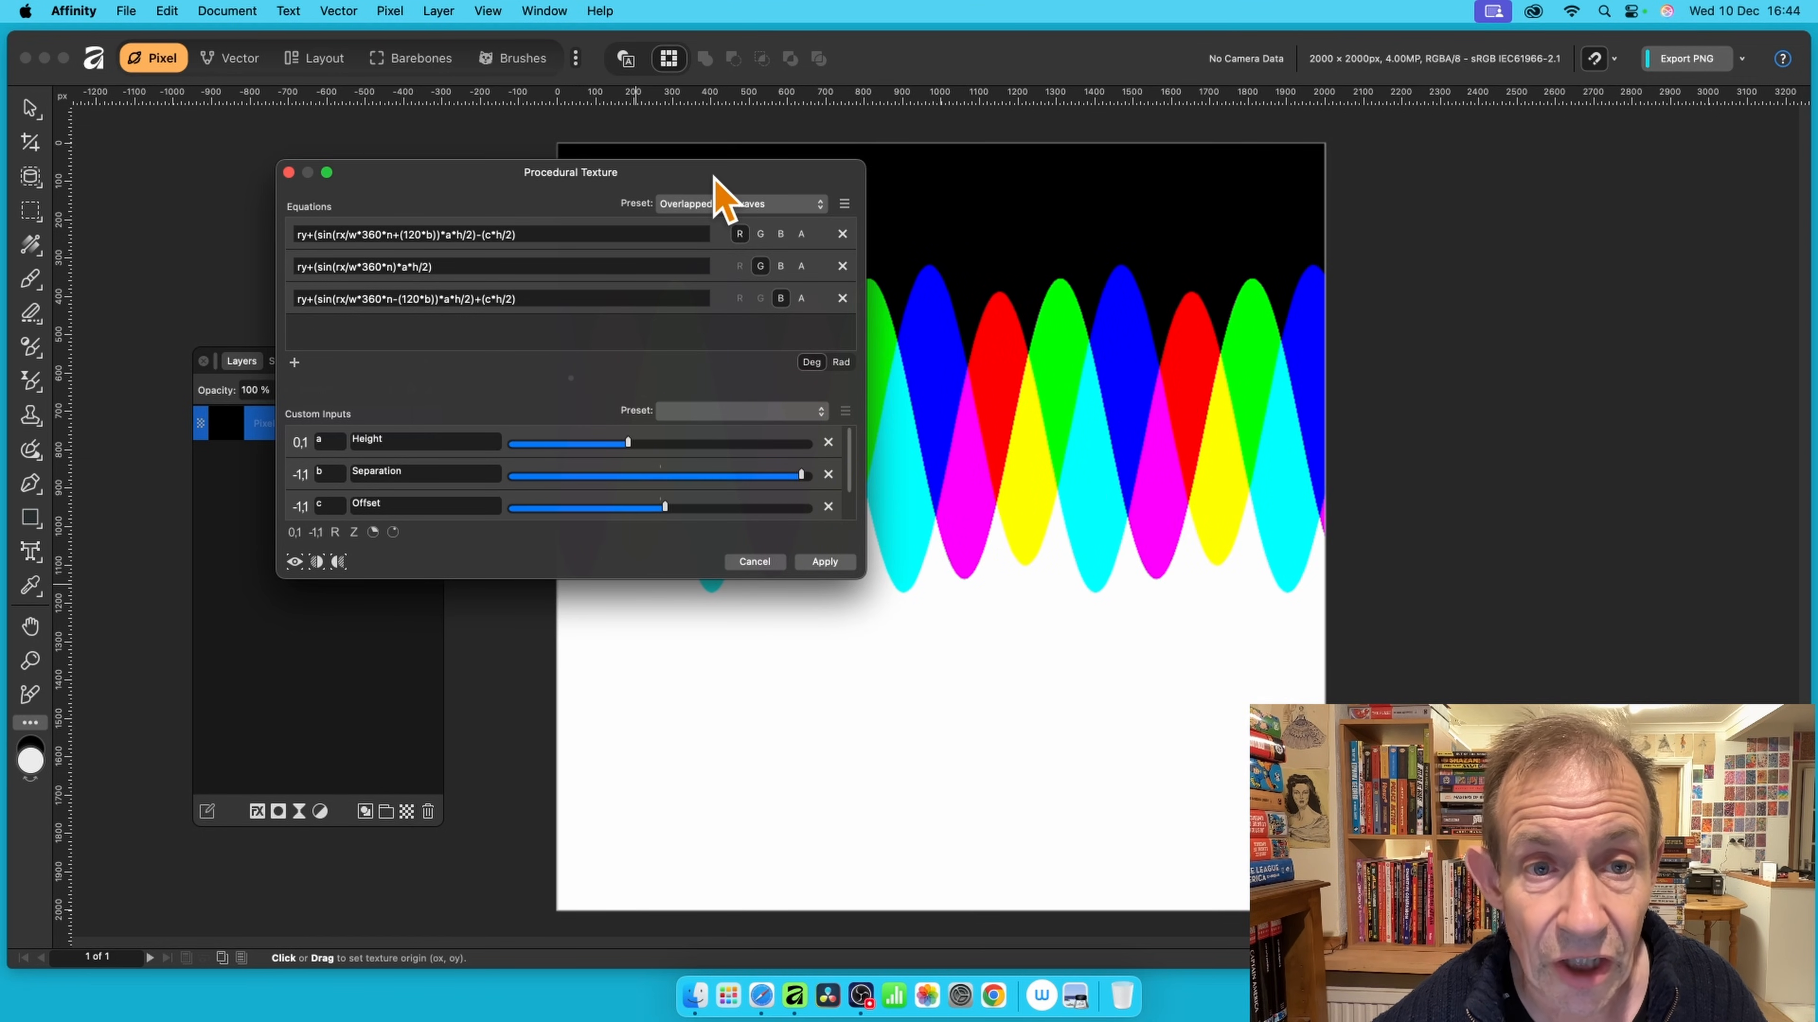
- Move and narrow the Procedural Texture dialog, and raise the overlapped waves' Offset slightly above its midpoint
{"action": "left_click_drag", "start_coordinate": [714, 176], "coordinate": [653, 150]}
{"action": "left_click_drag", "start_coordinate": [801, 548], "coordinate": [687, 565]}
{"action": "left_click_drag", "start_coordinate": [548, 490], "coordinate": [631, 521]}
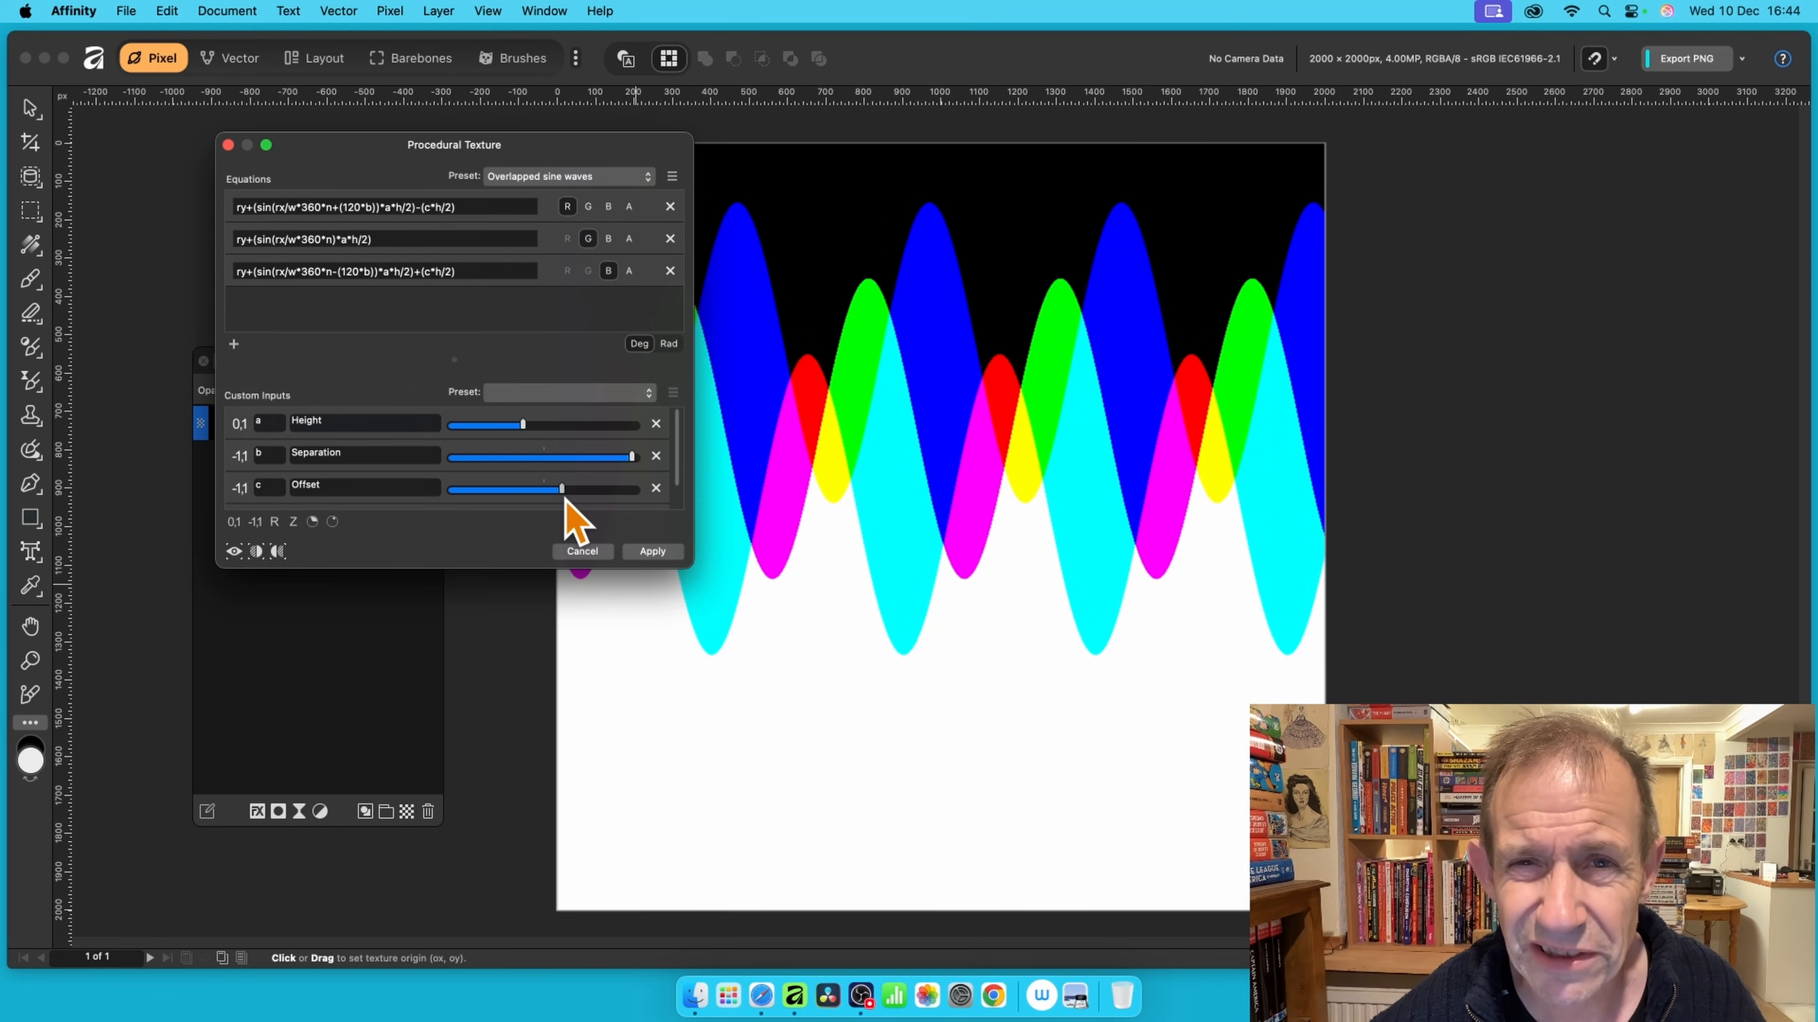
- Apply the Graduated random squares preset and try to set the texture origin in the upper half of the canvas
{"action": "left_click", "coordinate": [559, 179]}
{"action": "left_click", "coordinate": [560, 198]}
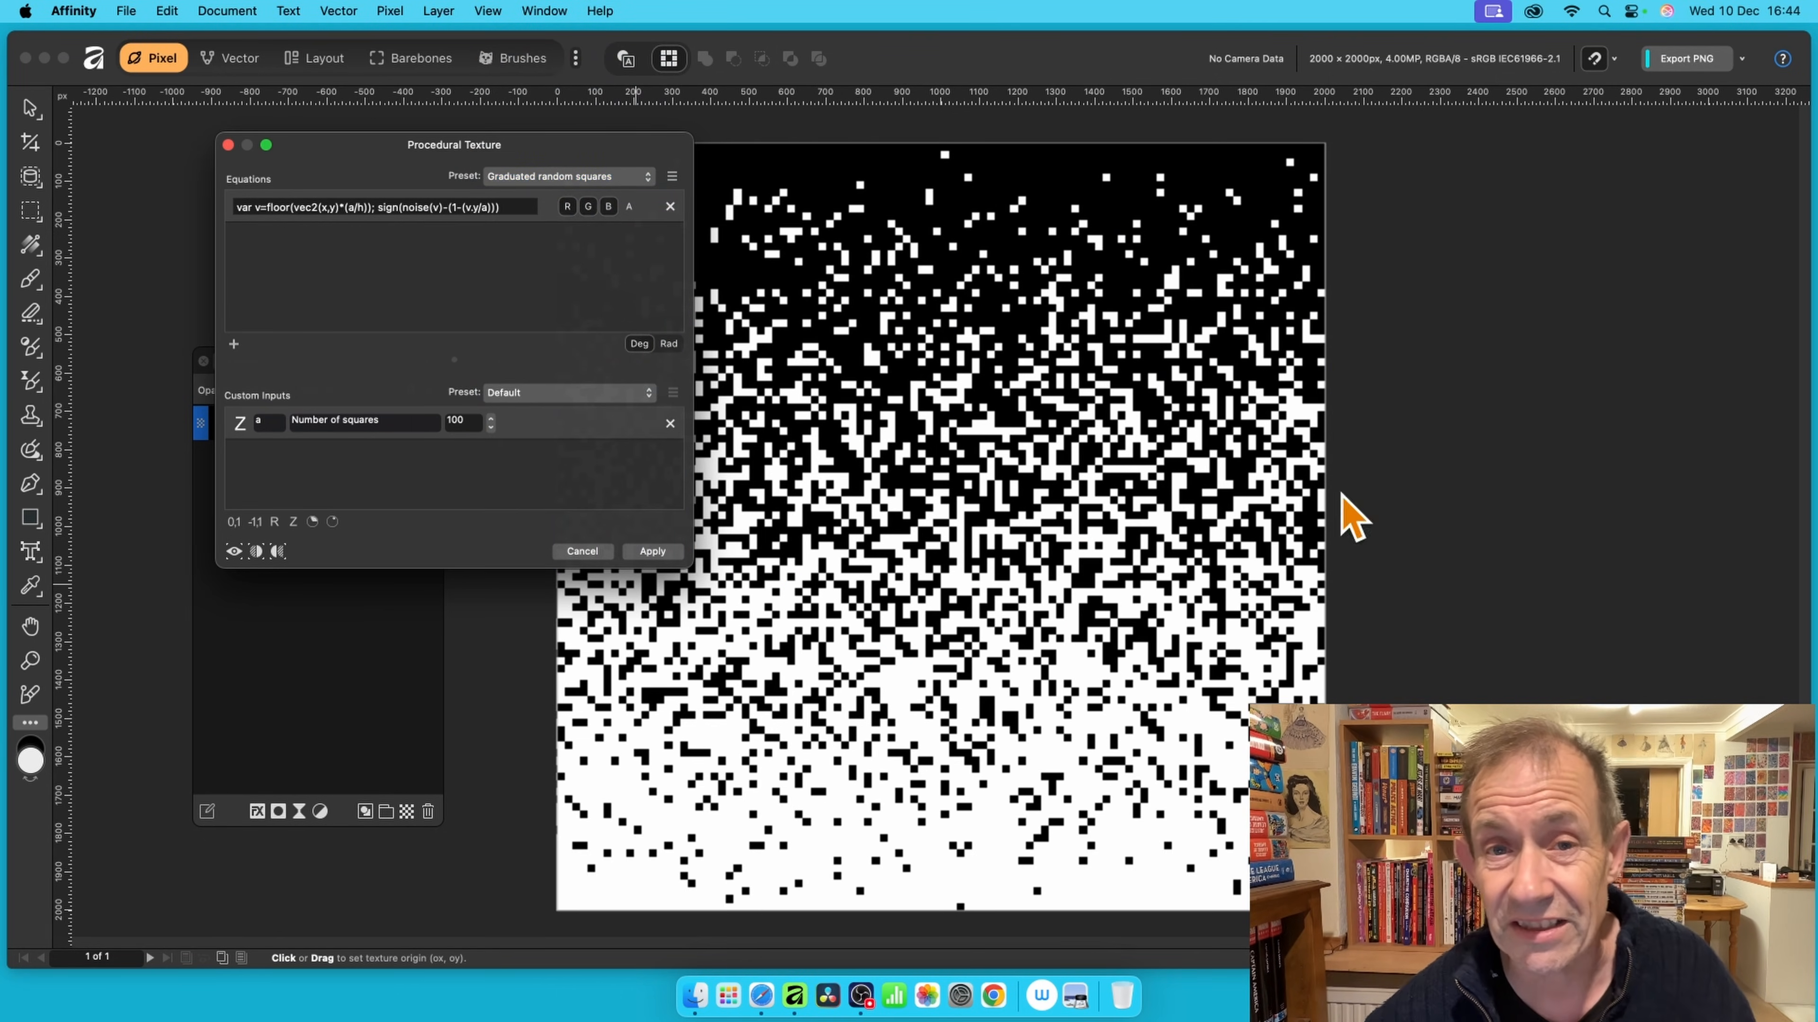
{"action": "left_click", "coordinate": [940, 324]}
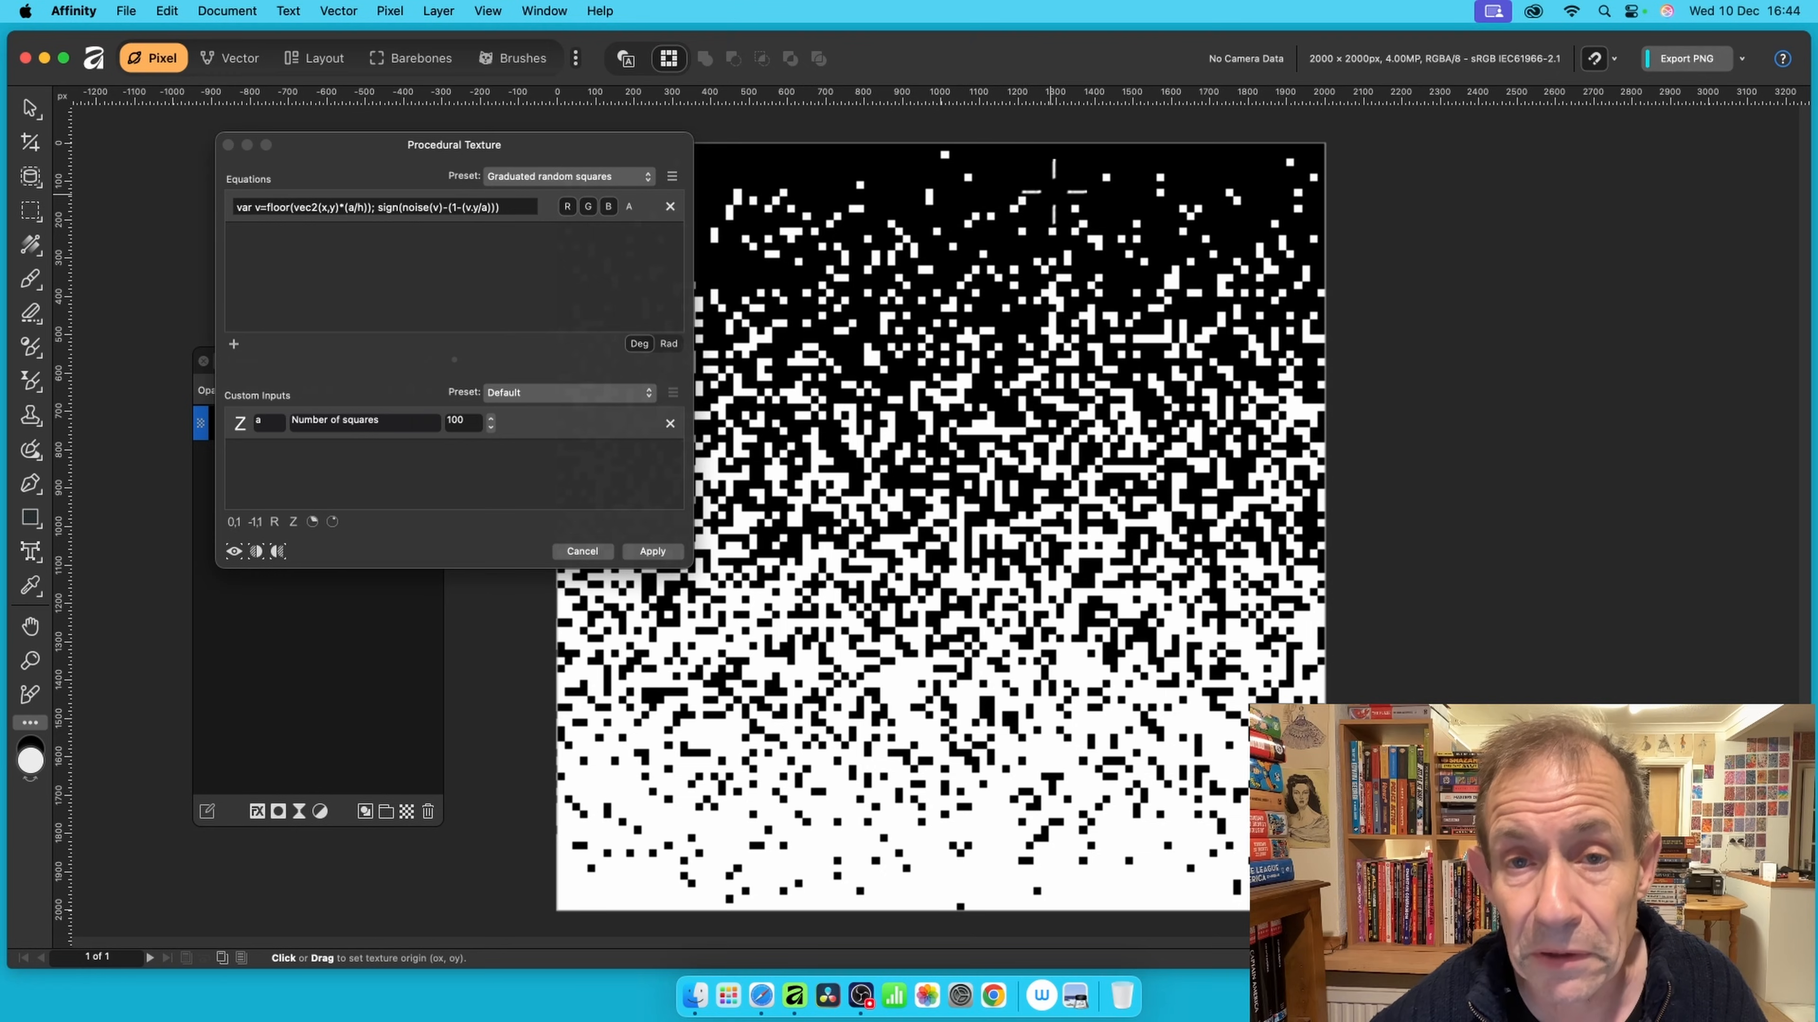
- Edit the random squares equation so that it uses vec2(rx,ry) and follows the texture origin
{"action": "left_click", "coordinate": [321, 207]}
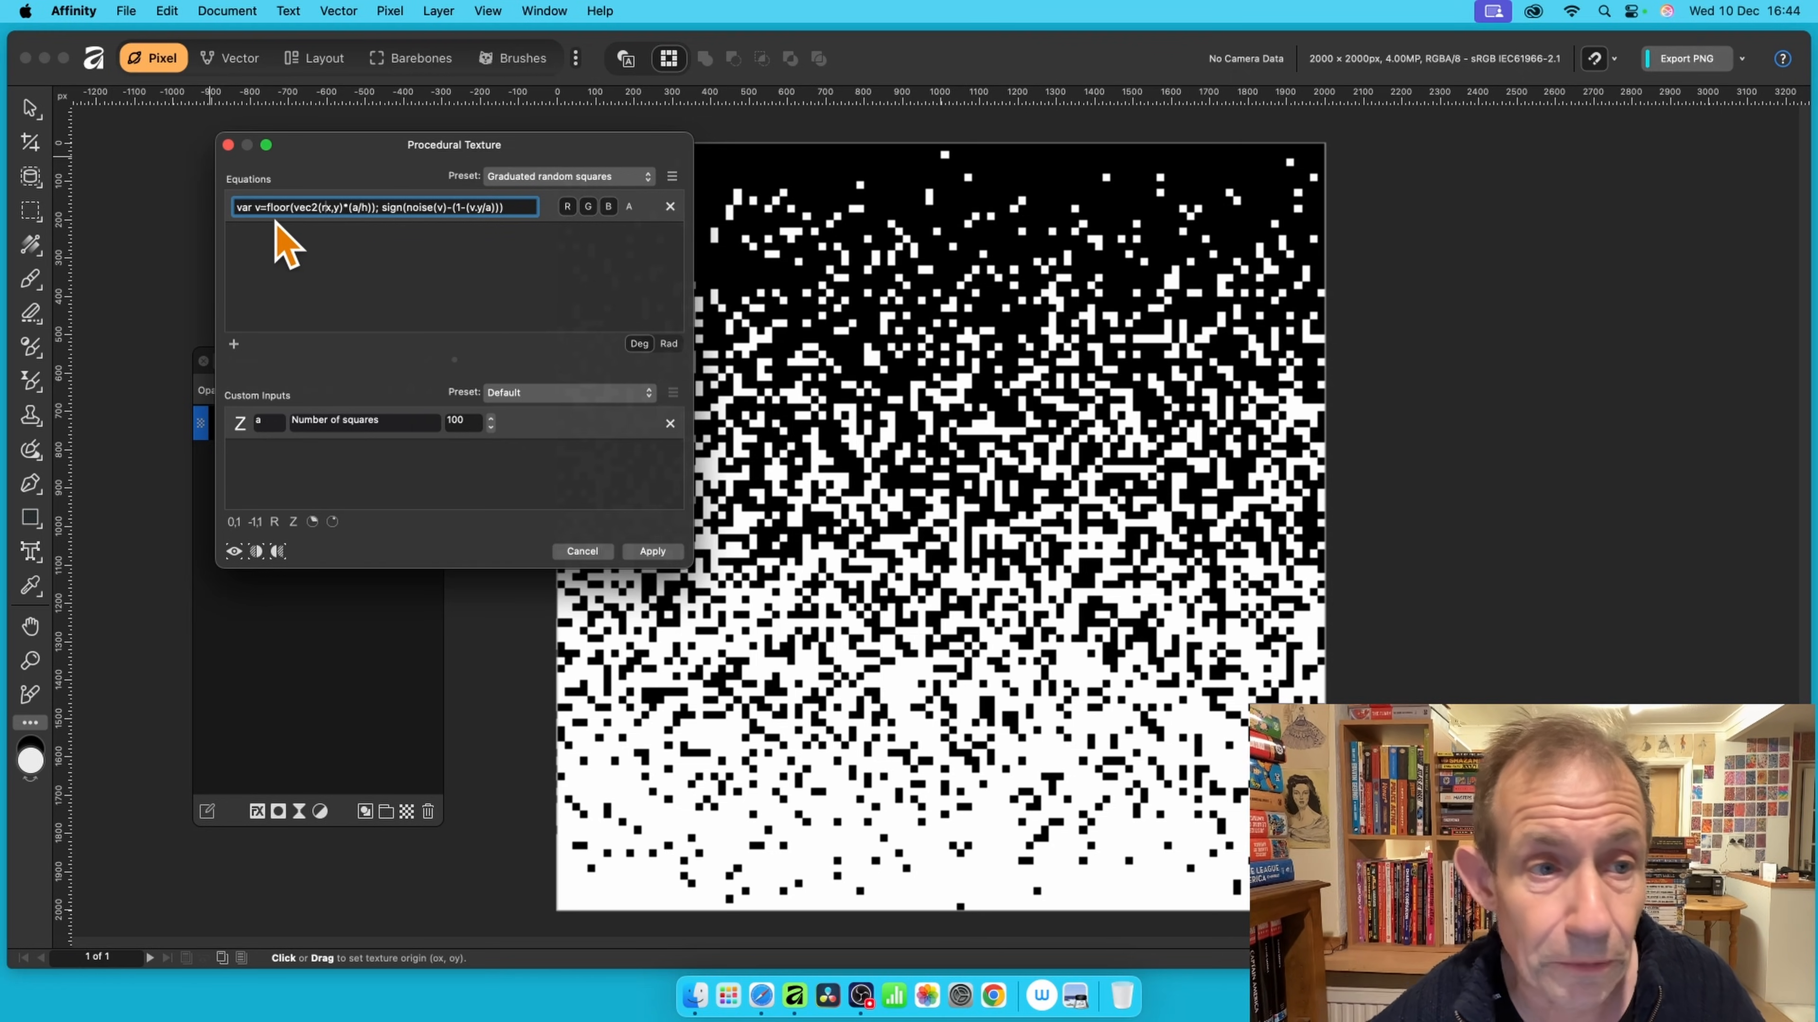
{"action": "left_click", "coordinate": [326, 209]}
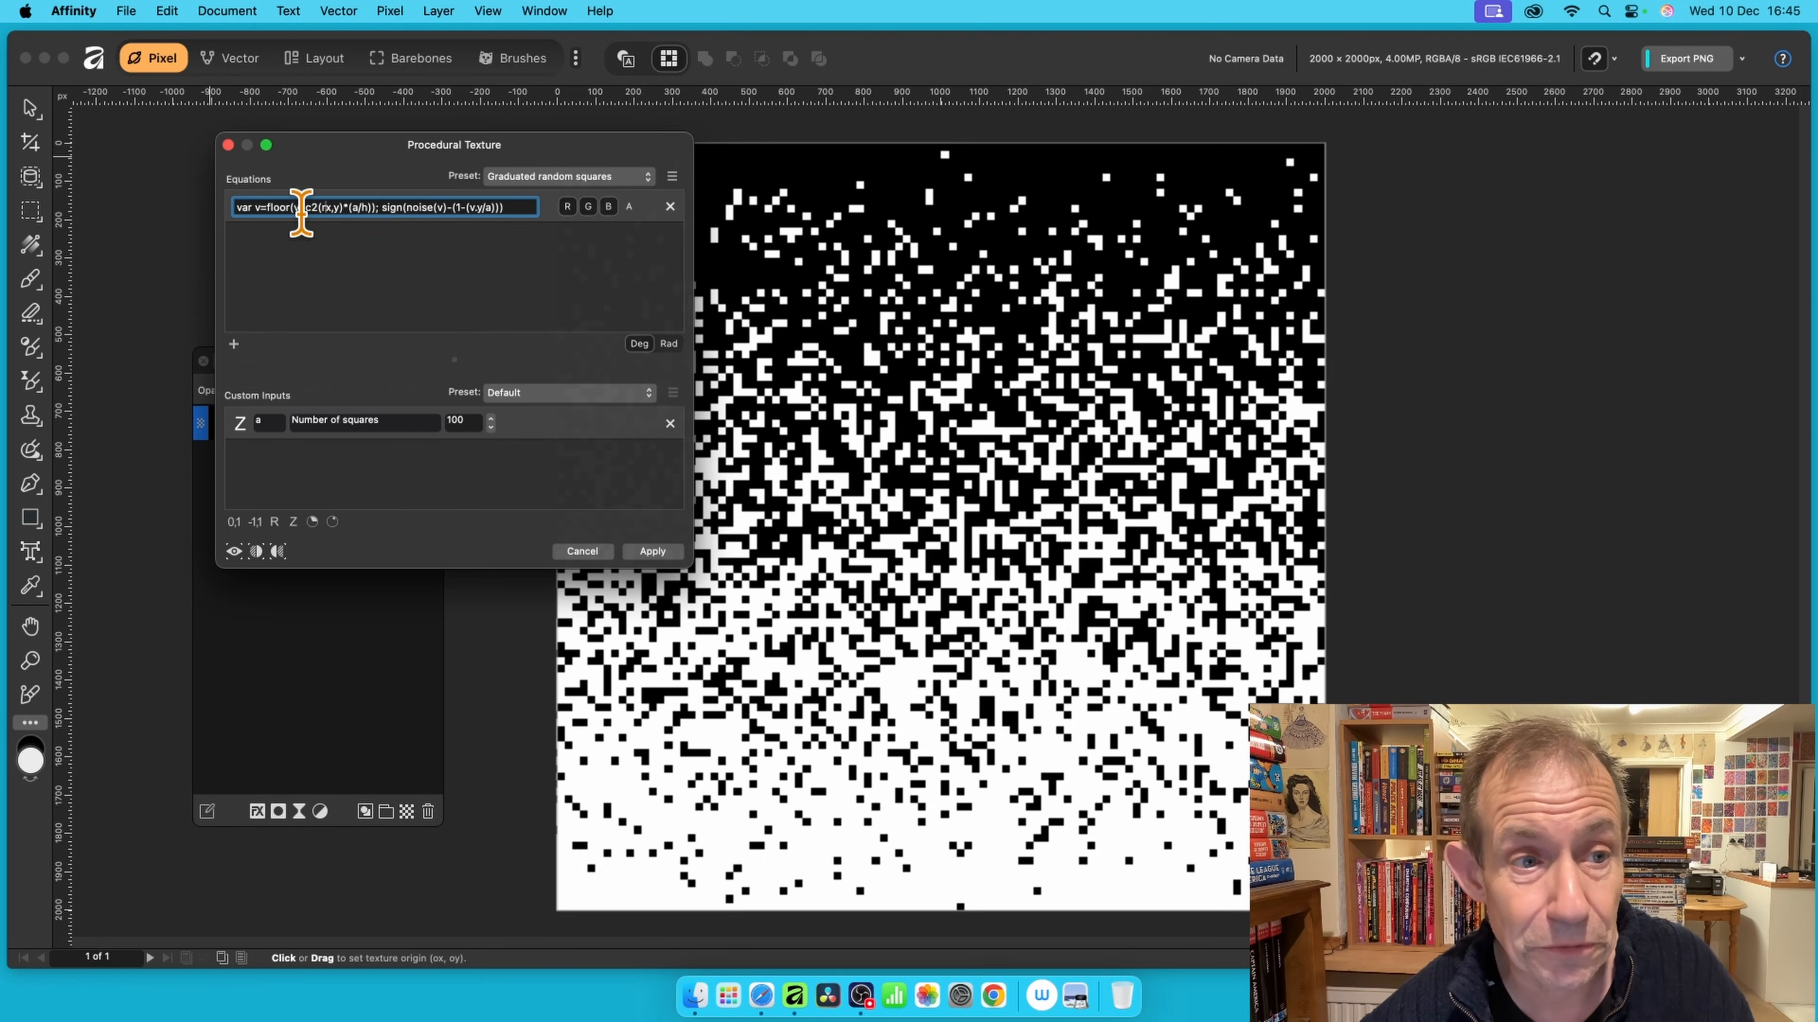
{"action": "left_click", "coordinate": [333, 207]}
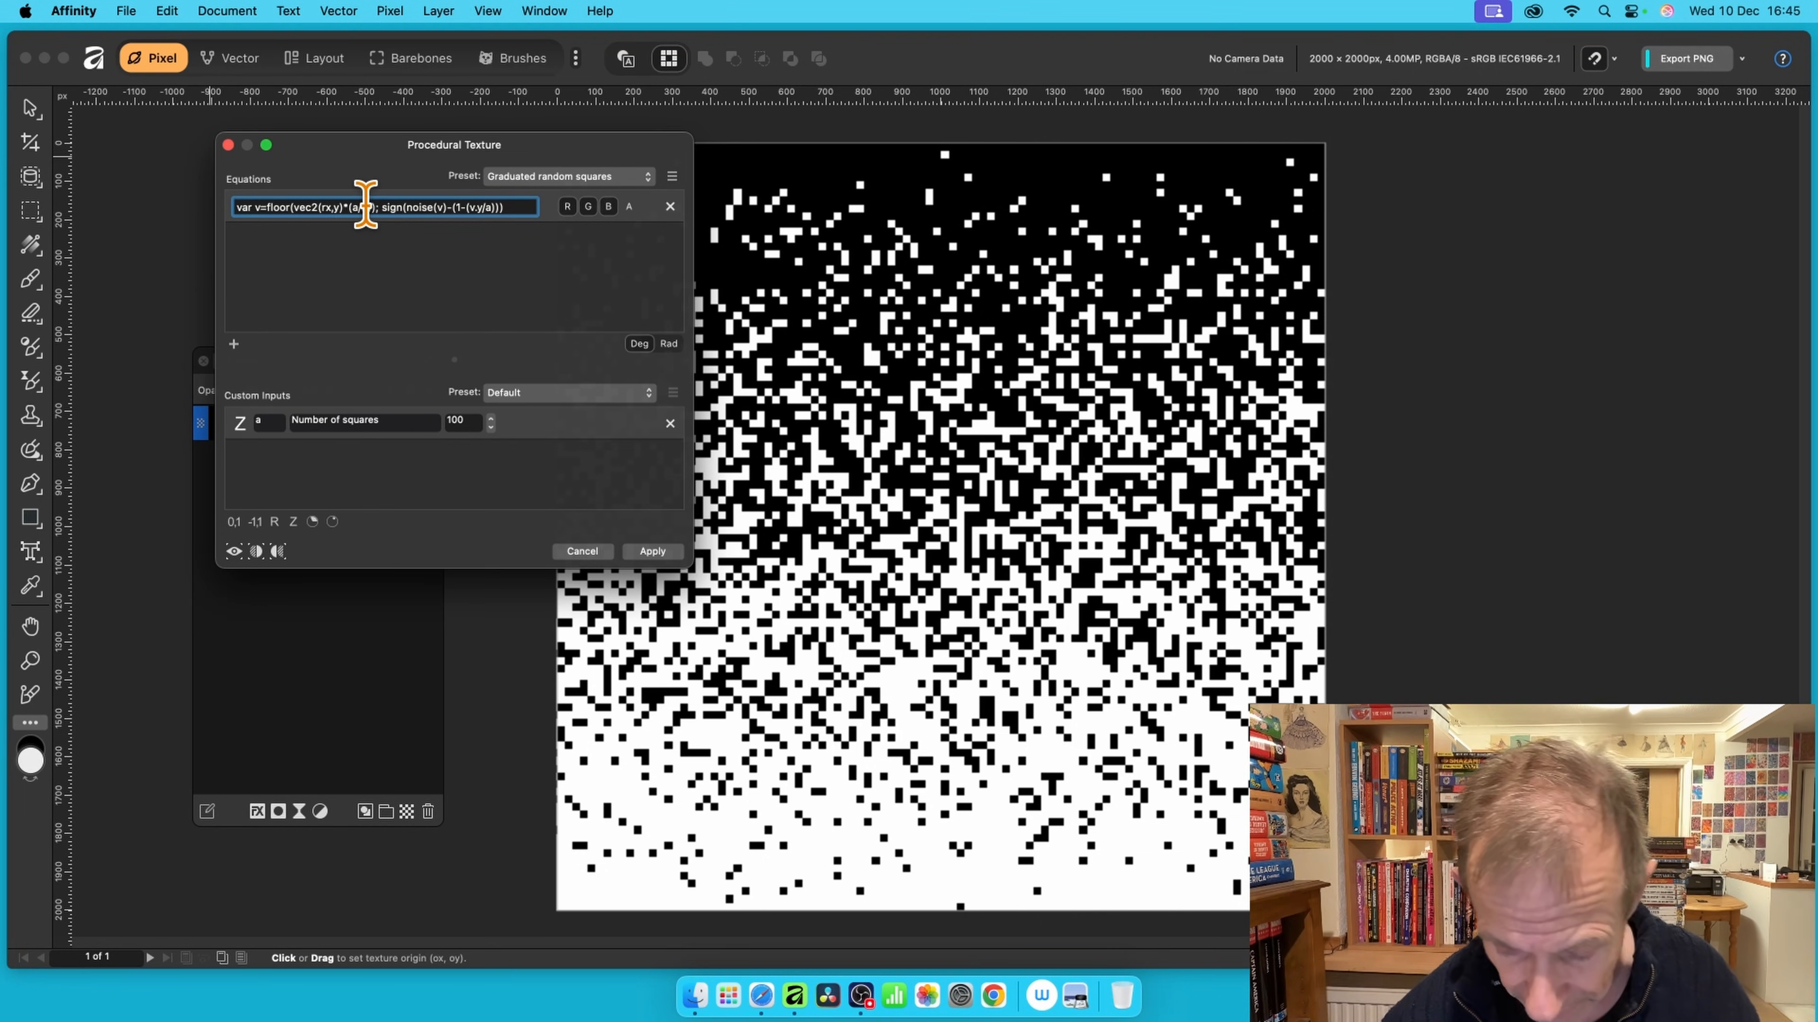
{"action": "type", "text": "r"}
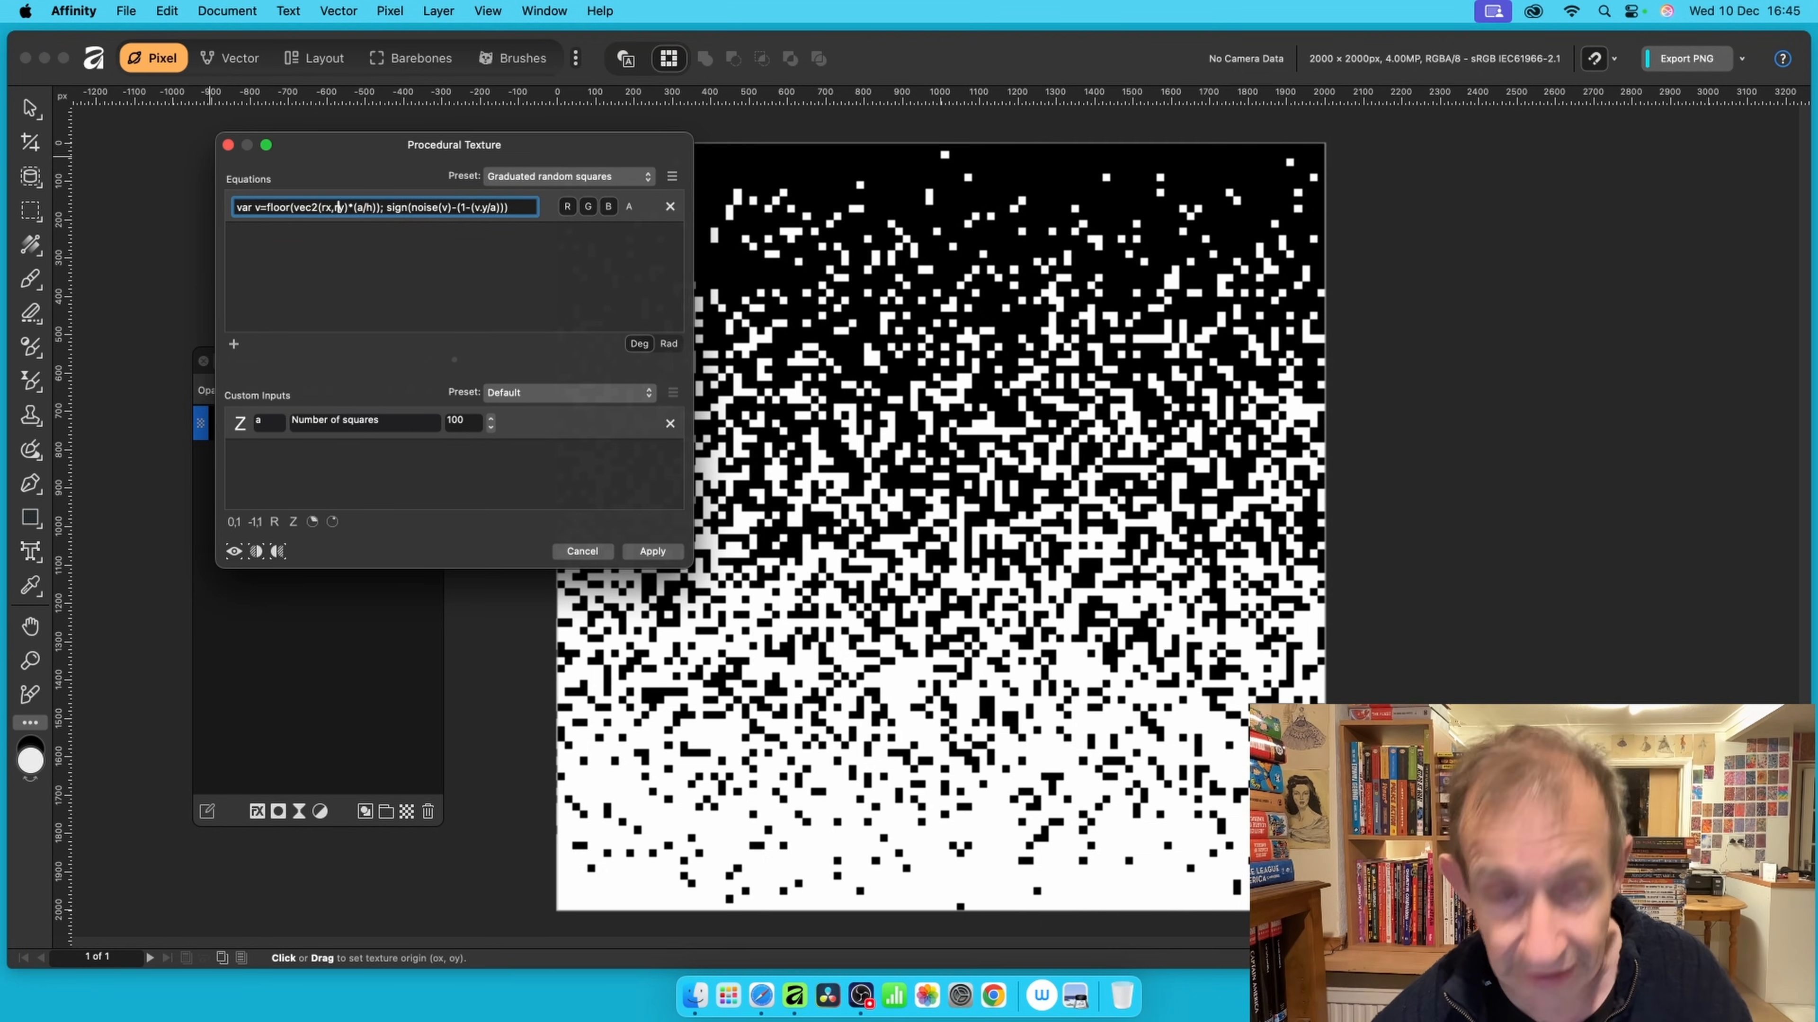
{"action": "left_click", "coordinate": [672, 177]}
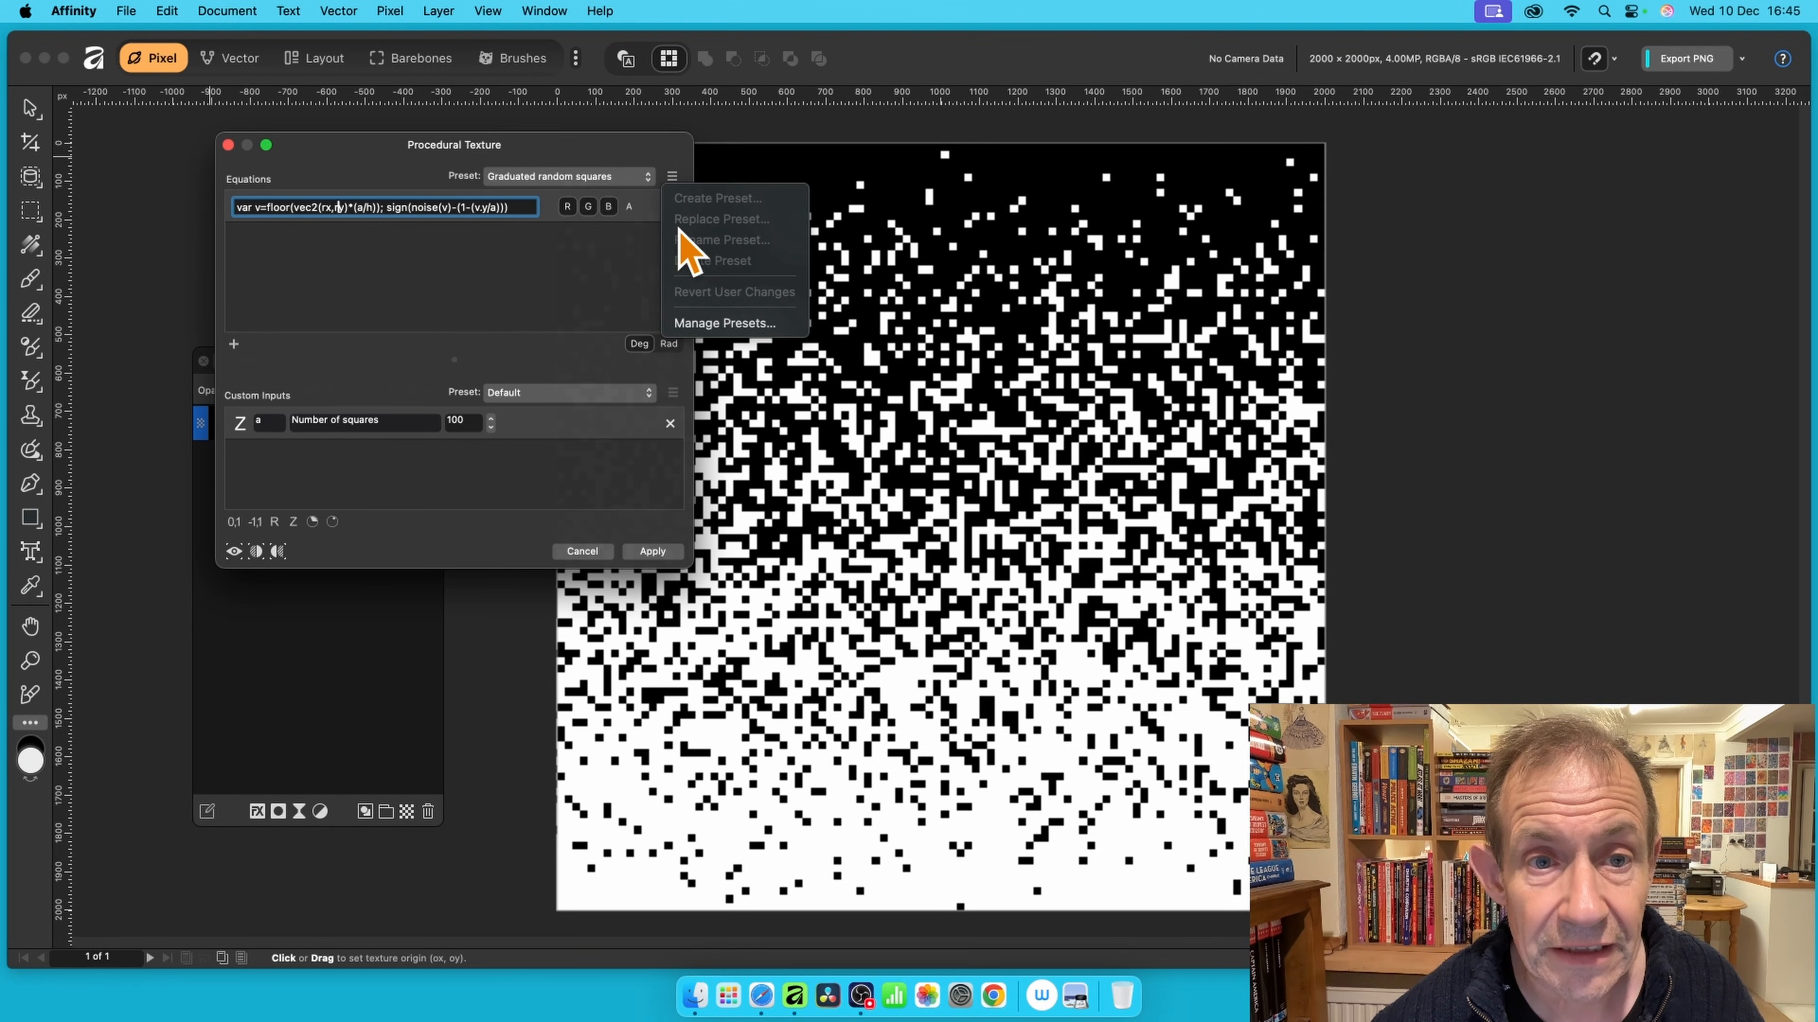
{"action": "left_click", "coordinate": [569, 295]}
{"action": "left_click", "coordinate": [508, 207]}
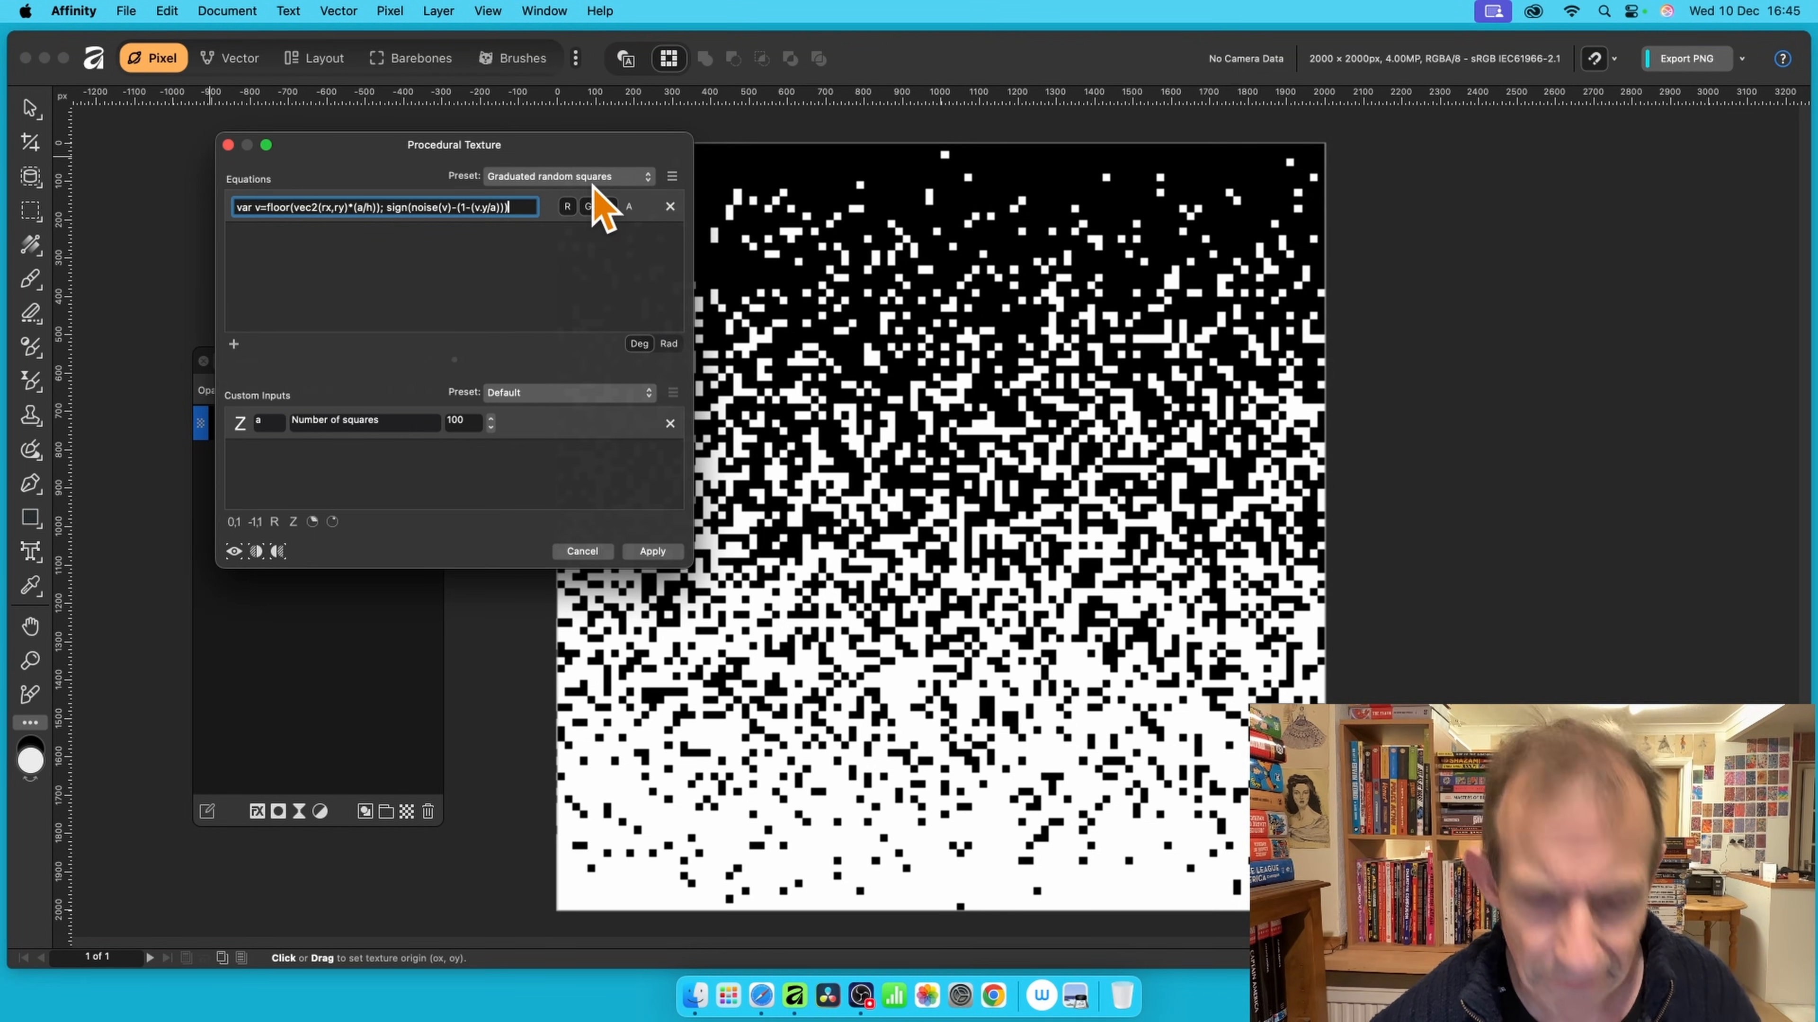
{"action": "key", "text": "Return"}
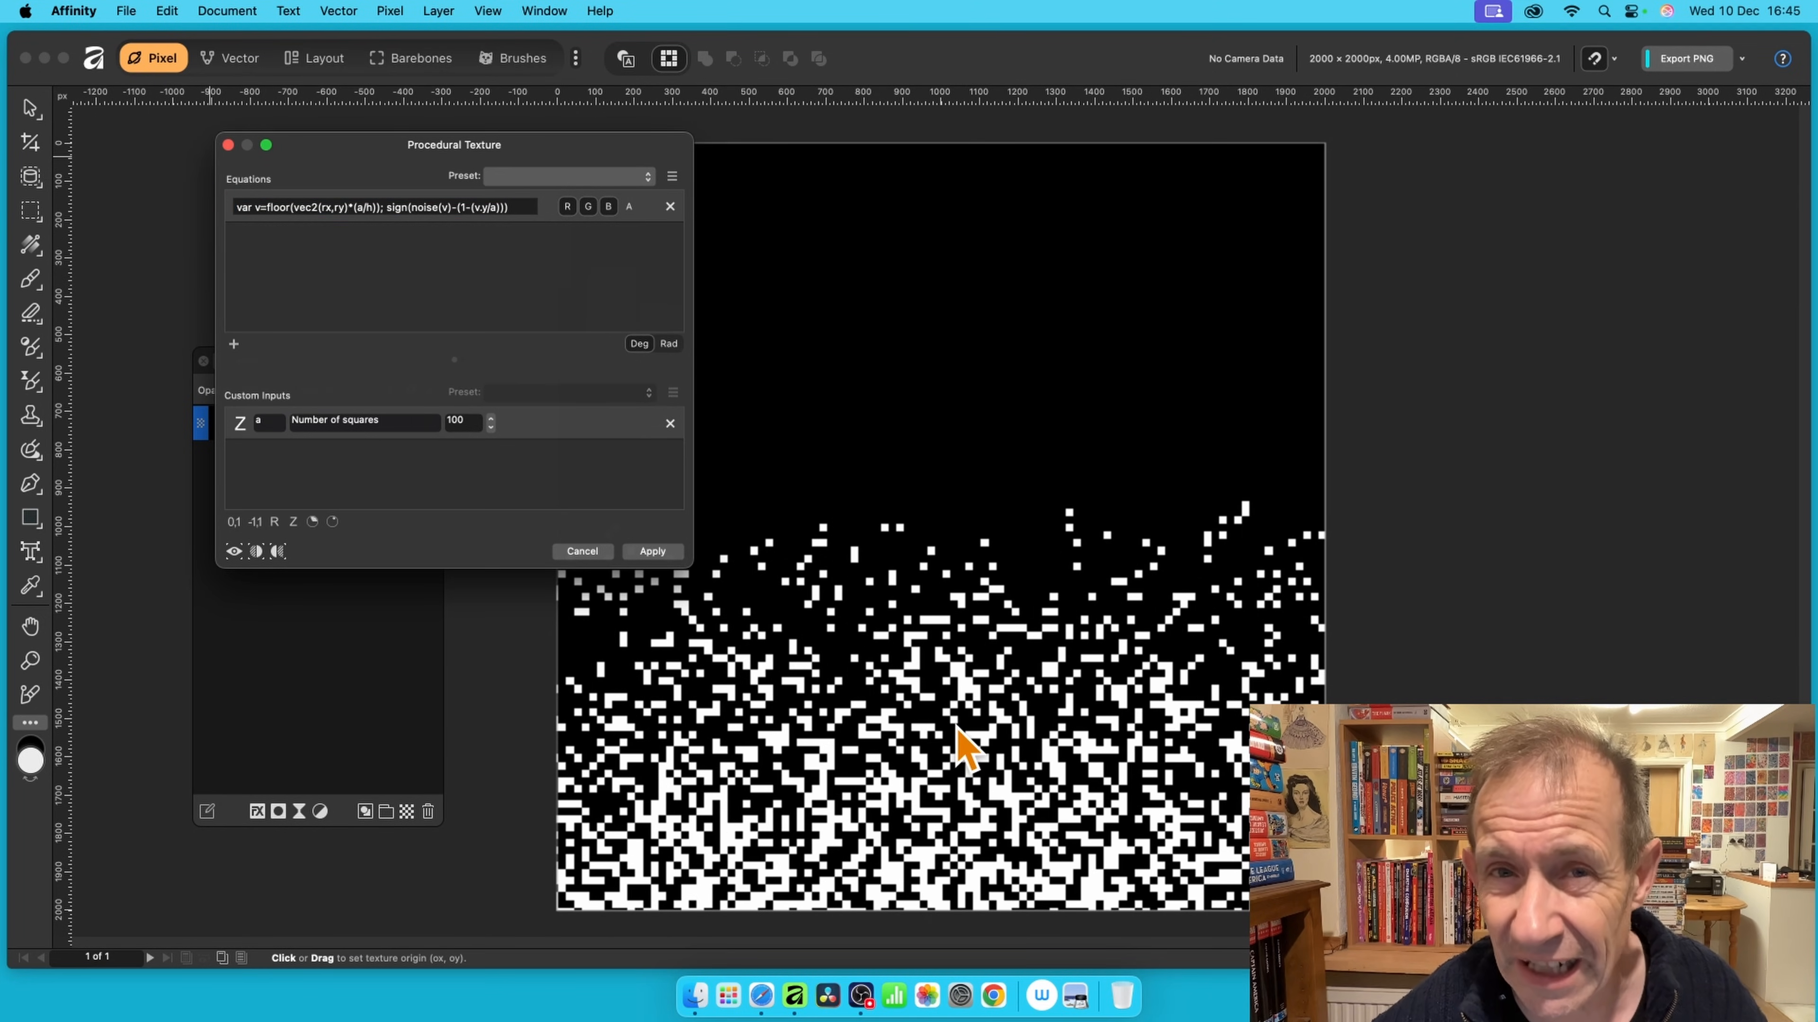
- Move the texture origin higher on the canvas and reduce the number of squares to 84
{"action": "left_click", "coordinate": [962, 684]}
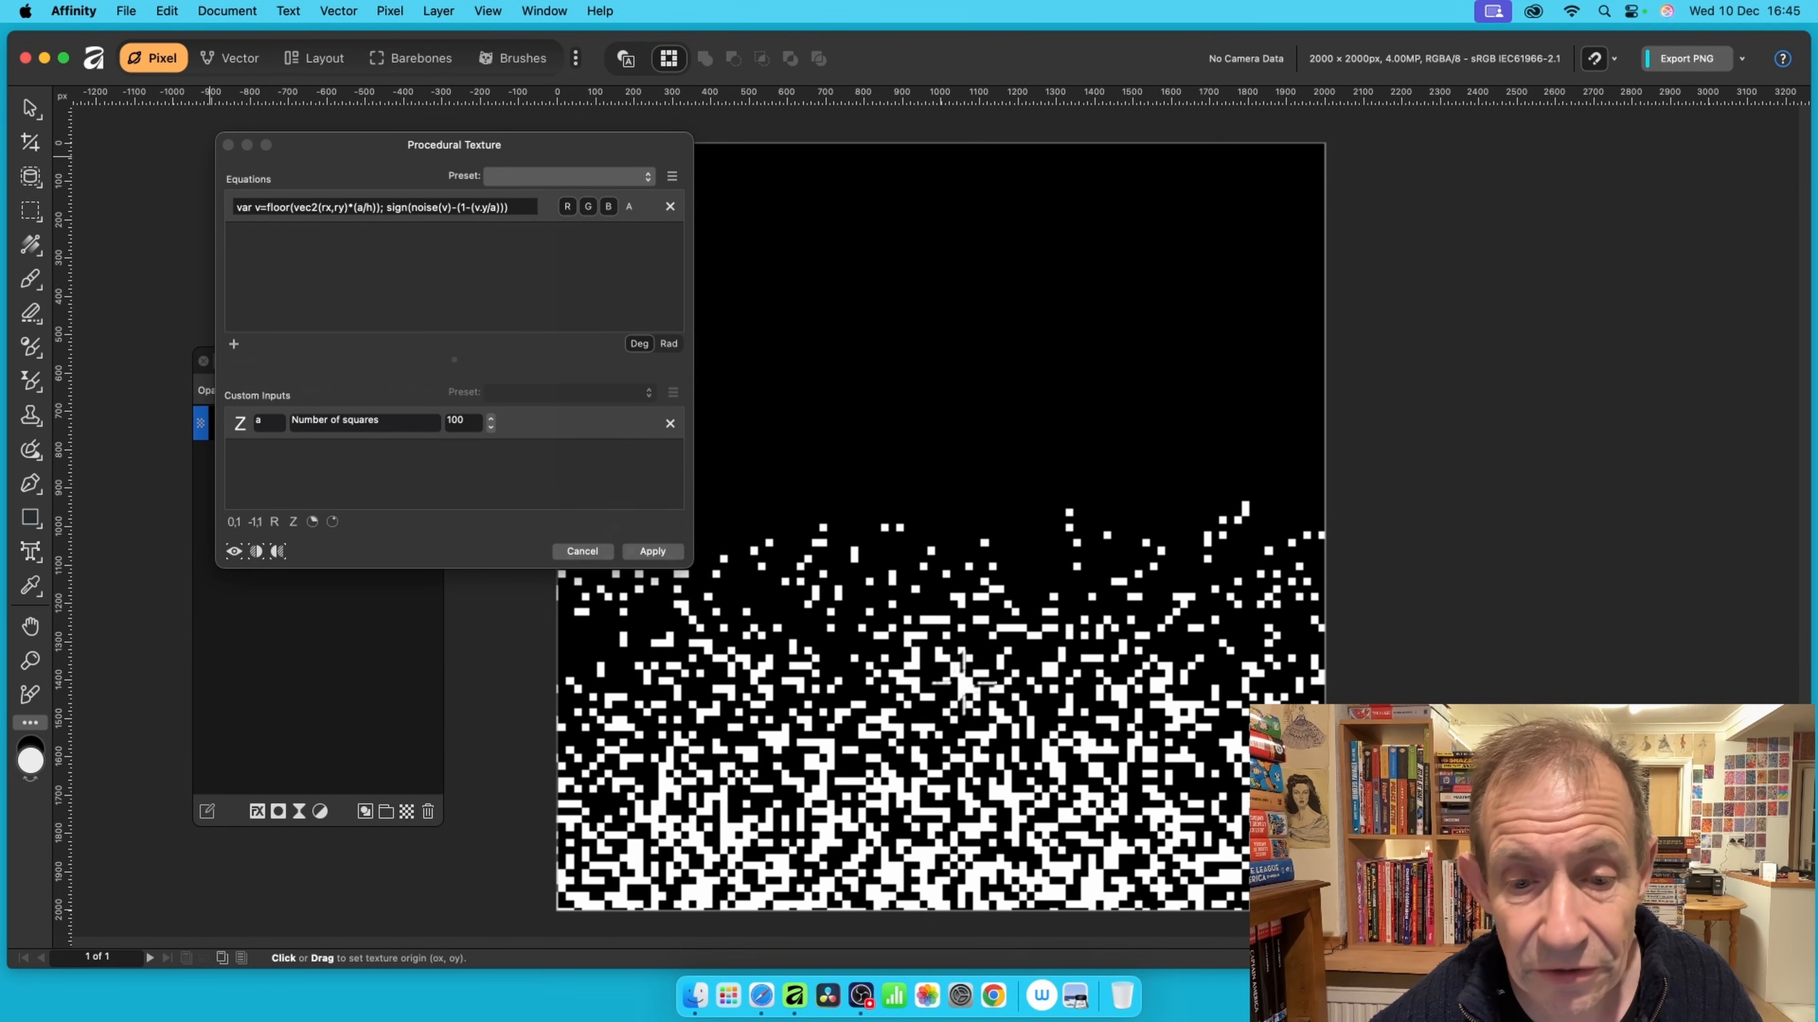
{"action": "left_click_drag", "start_coordinate": [963, 684], "coordinate": [842, 419]}
{"action": "left_click", "coordinate": [491, 428]}
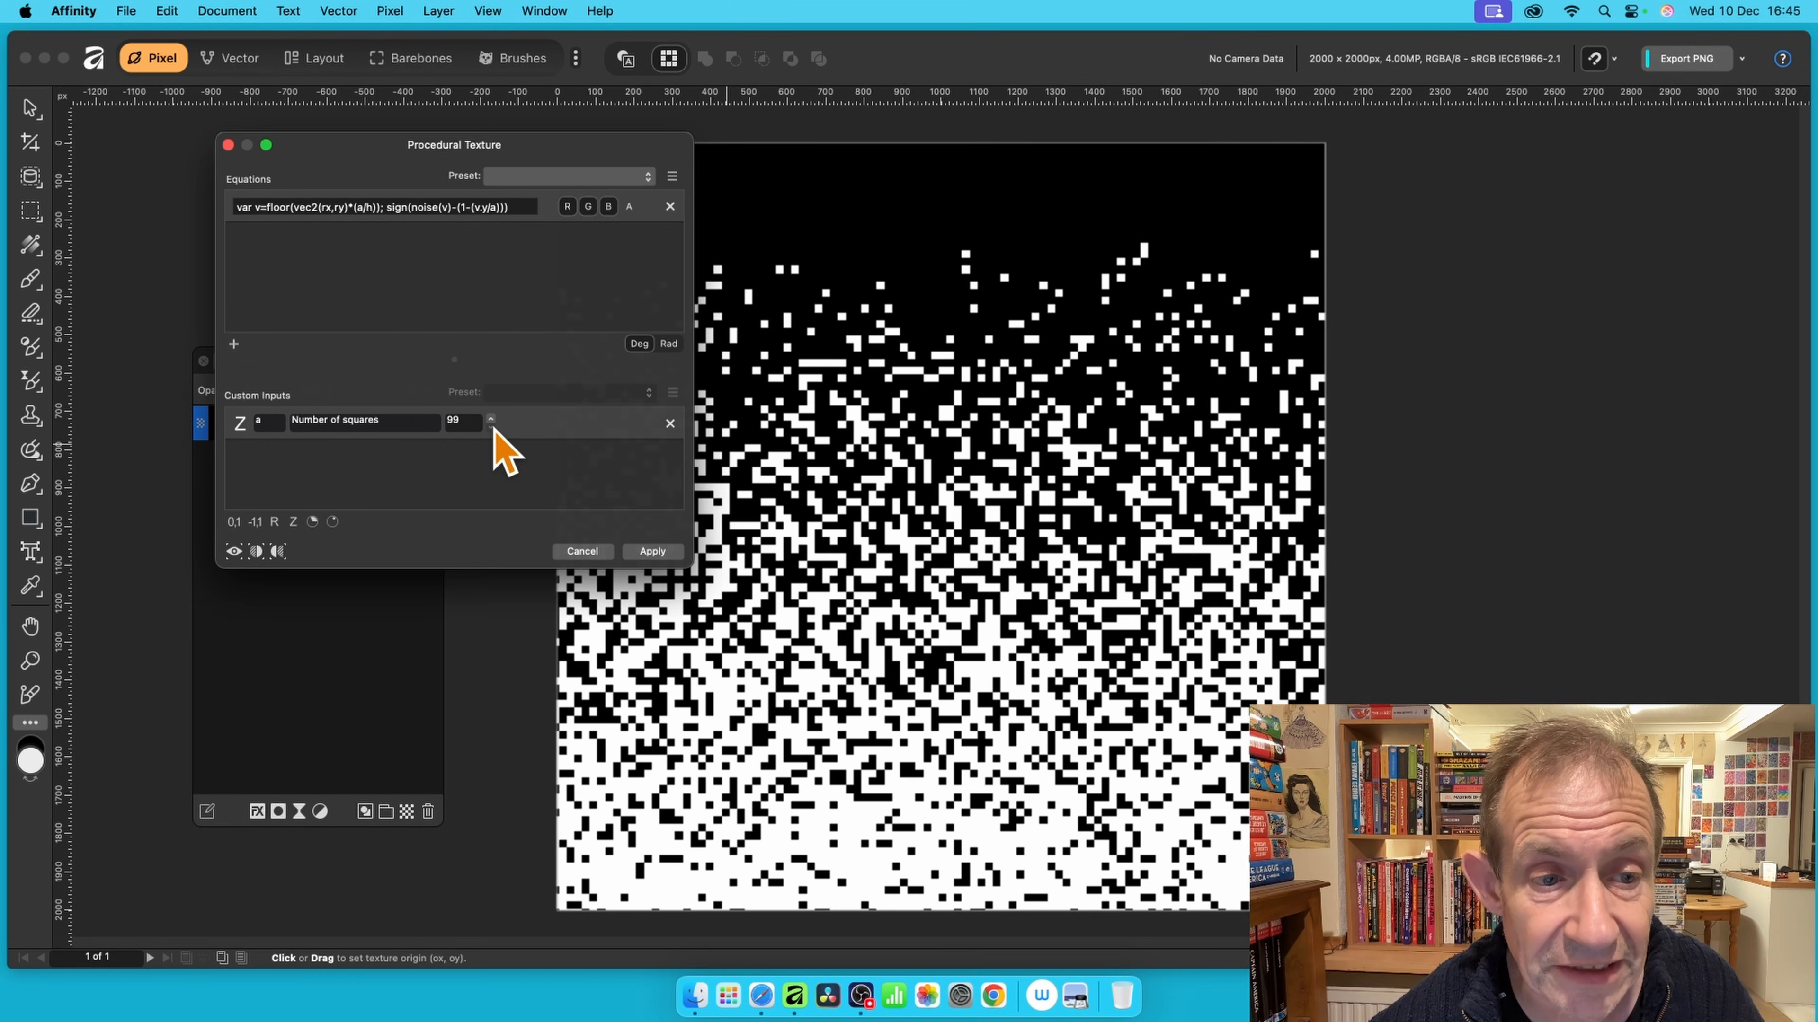
{"action": "left_click", "coordinate": [491, 428]}
{"action": "left_click", "coordinate": [491, 428]}
{"action": "left_click", "coordinate": [491, 428]}
{"action": "left_click", "coordinate": [491, 428]}
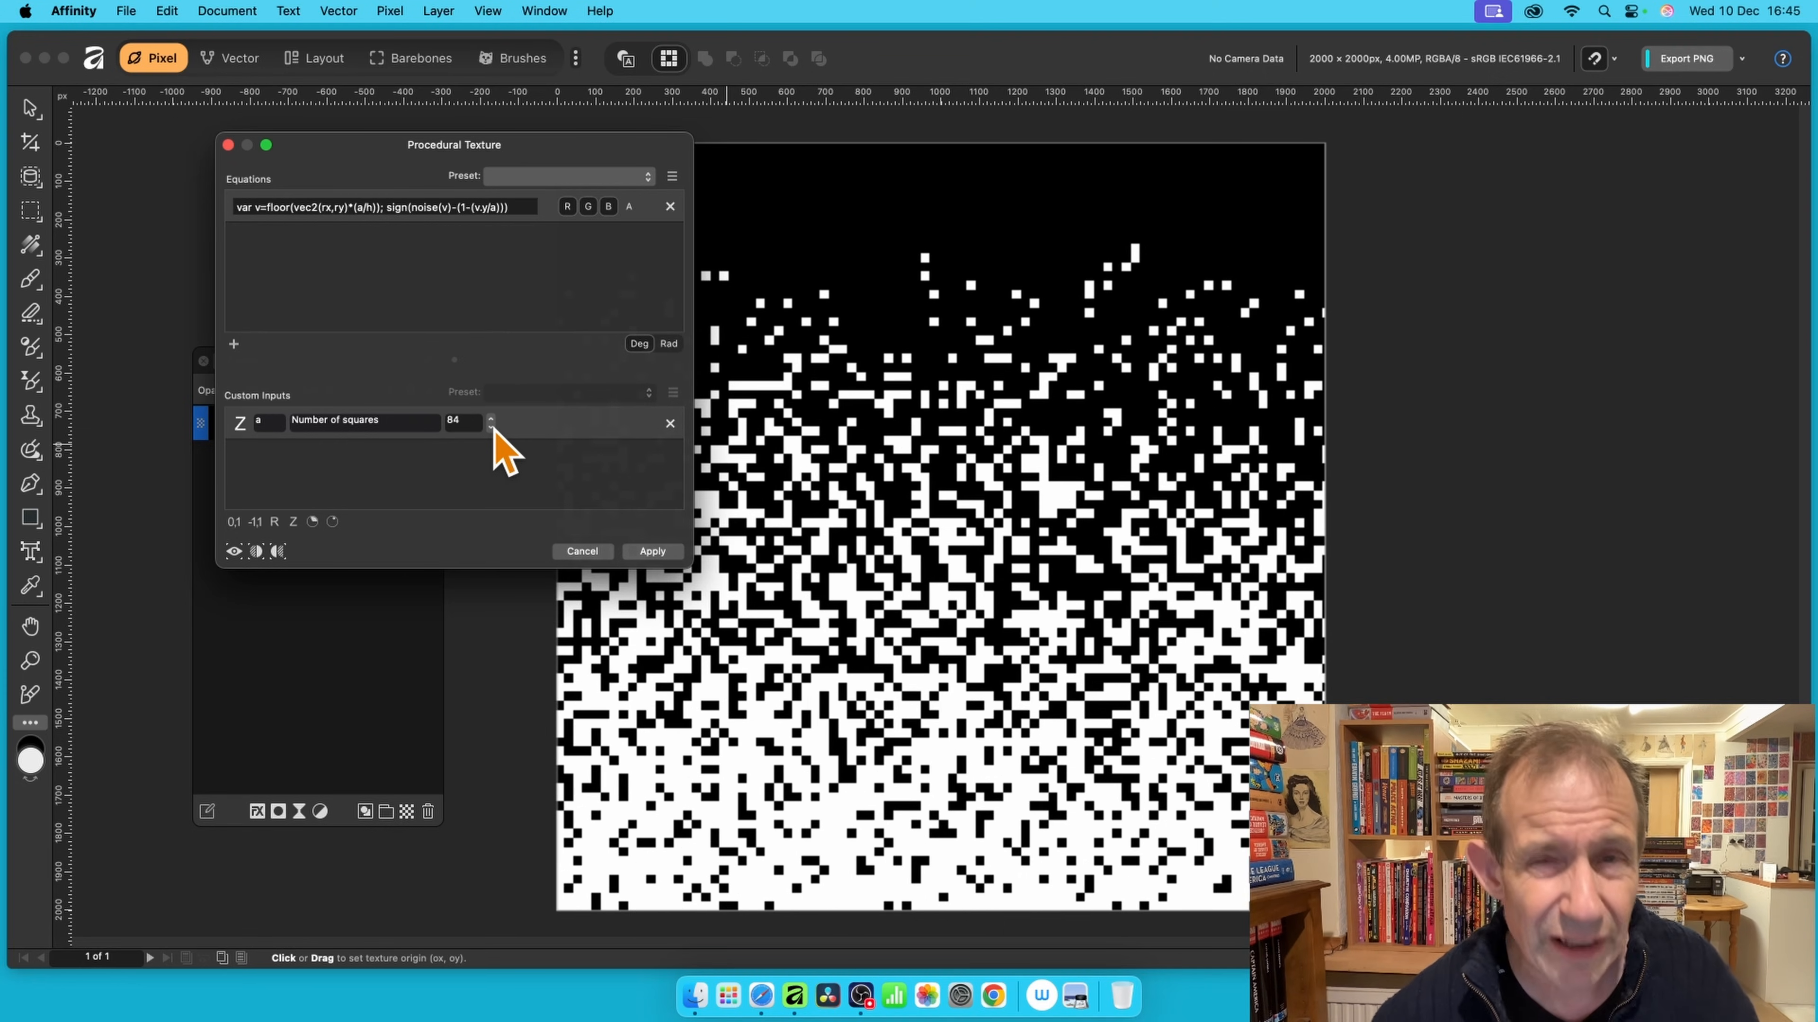
{"action": "left_click_drag", "start_coordinate": [837, 525], "coordinate": [716, 428]}
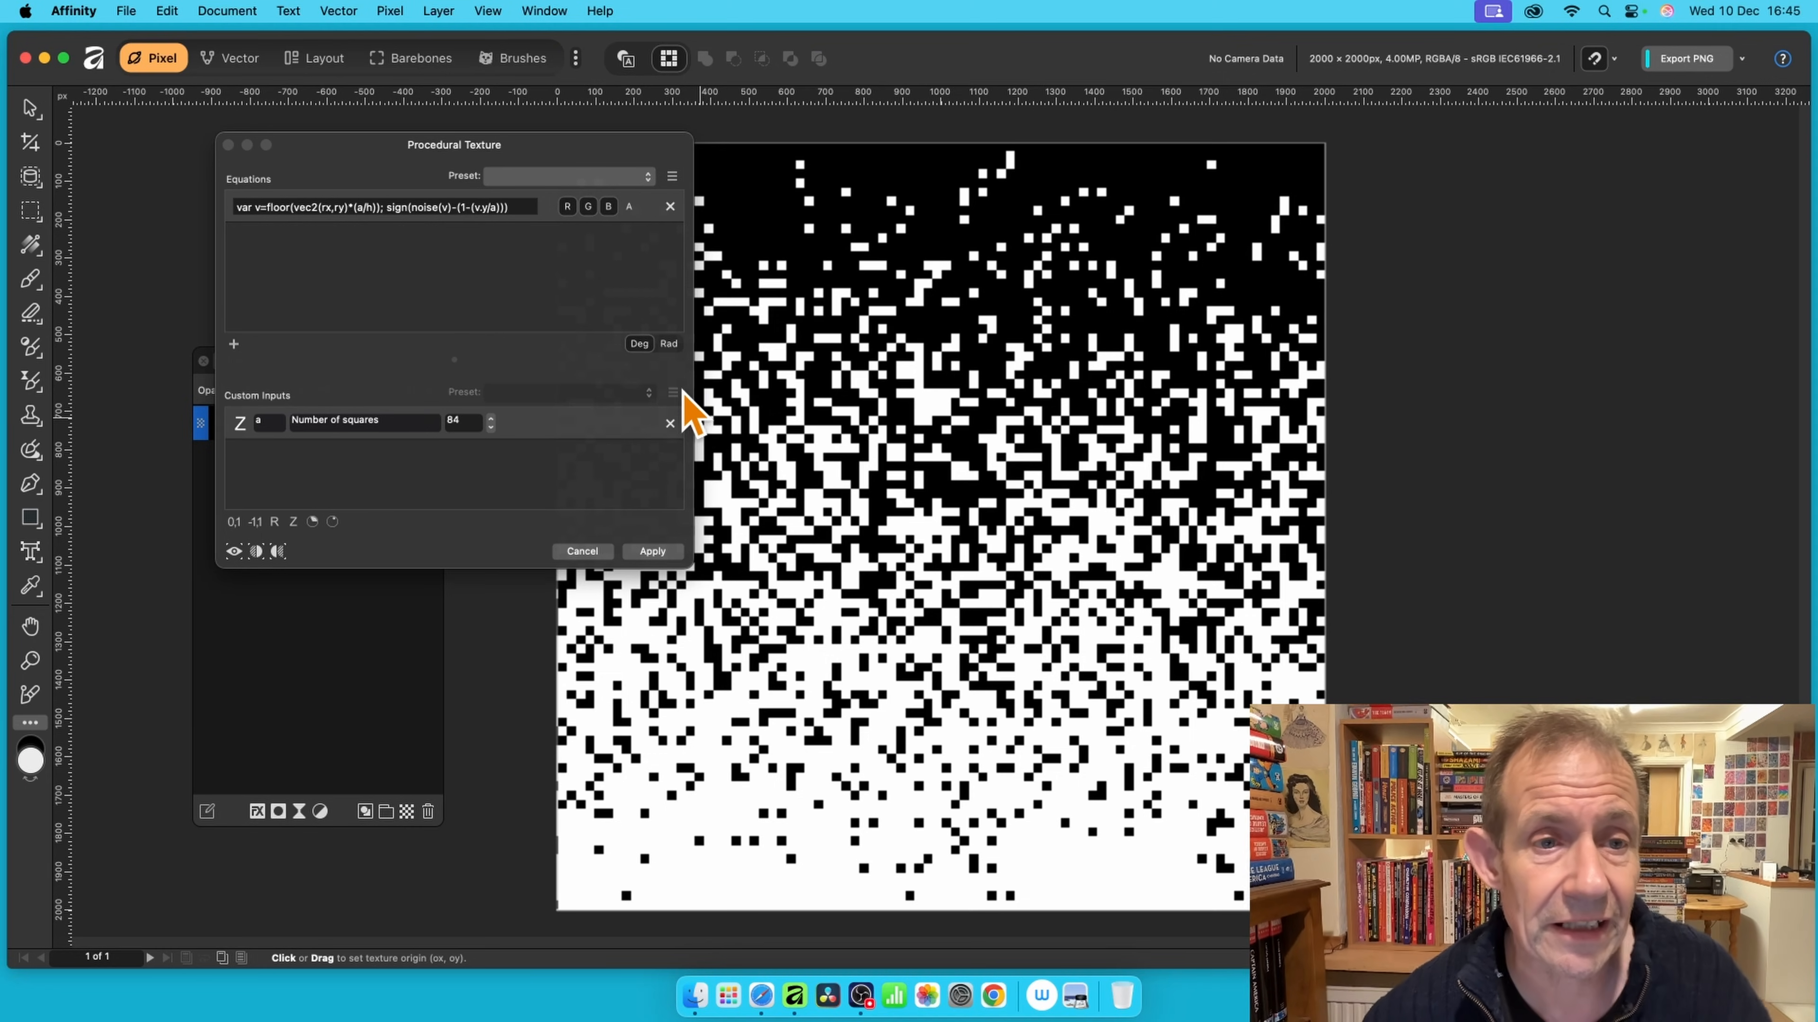
- Apply the custom Chequered 1 preset to preview it, and switch to the built-in Chequered preset
{"action": "left_click", "coordinate": [558, 177]}
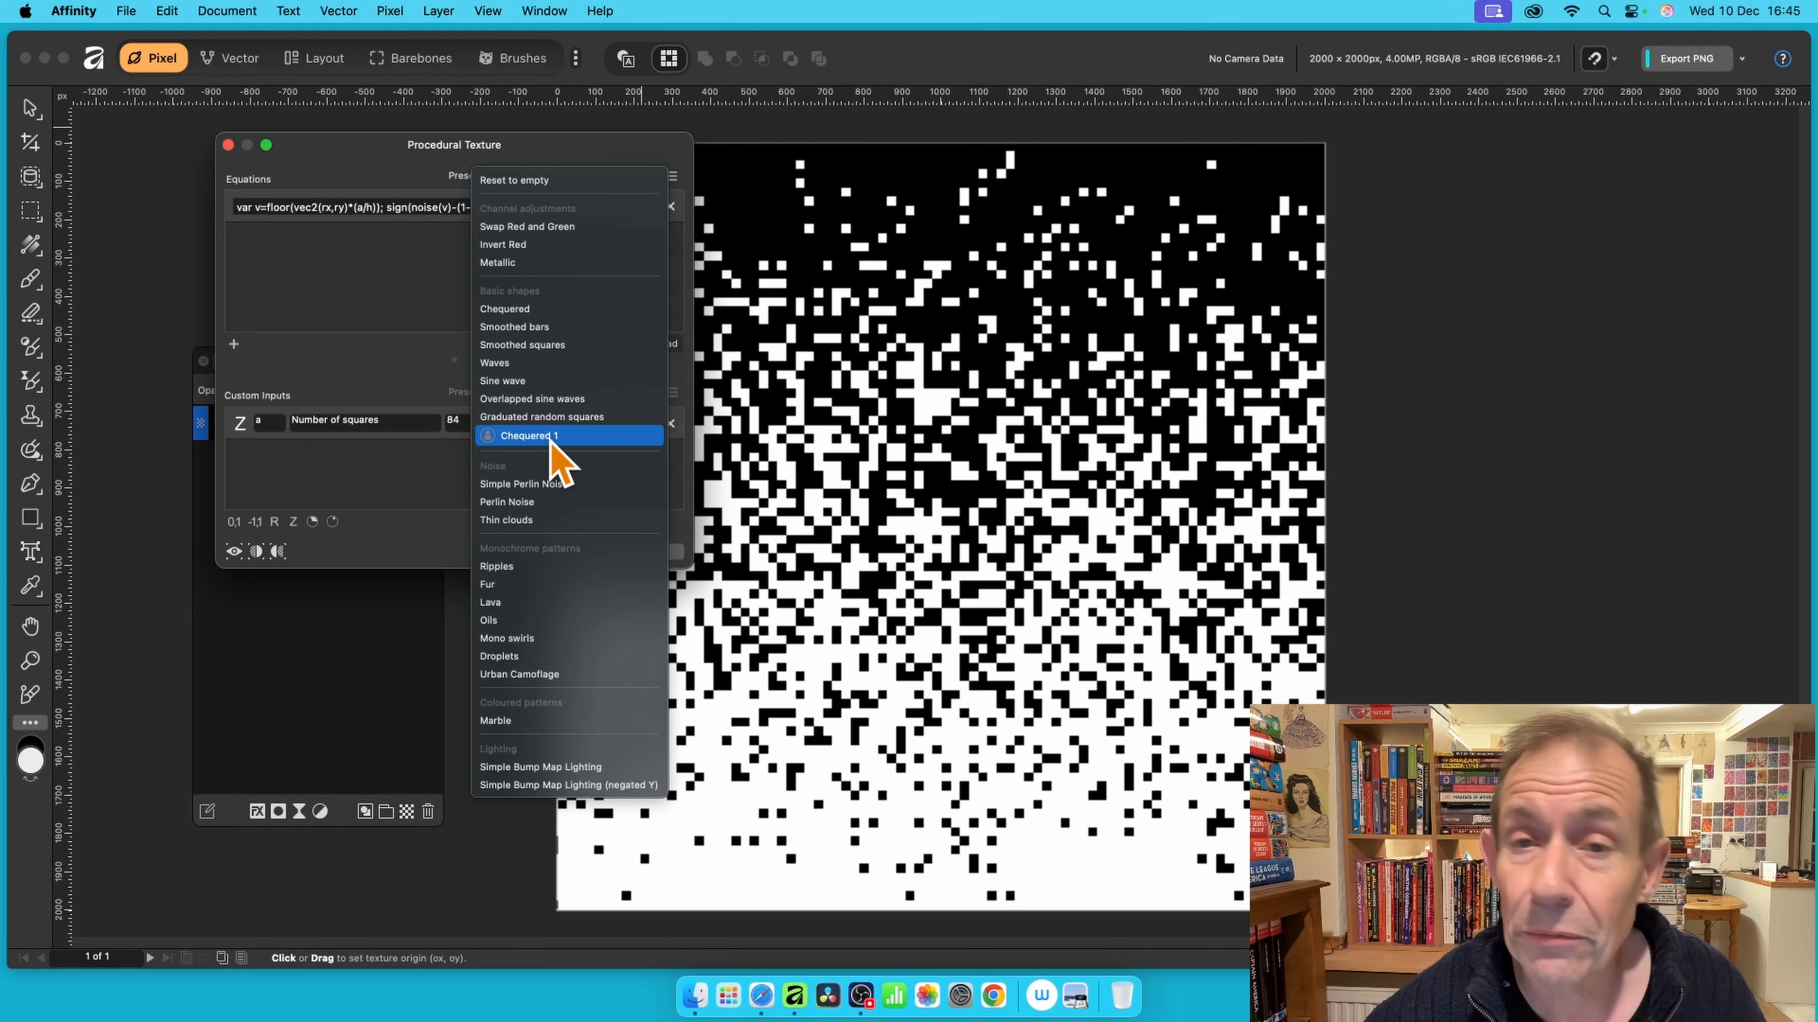
{"action": "left_click", "coordinate": [496, 445]}
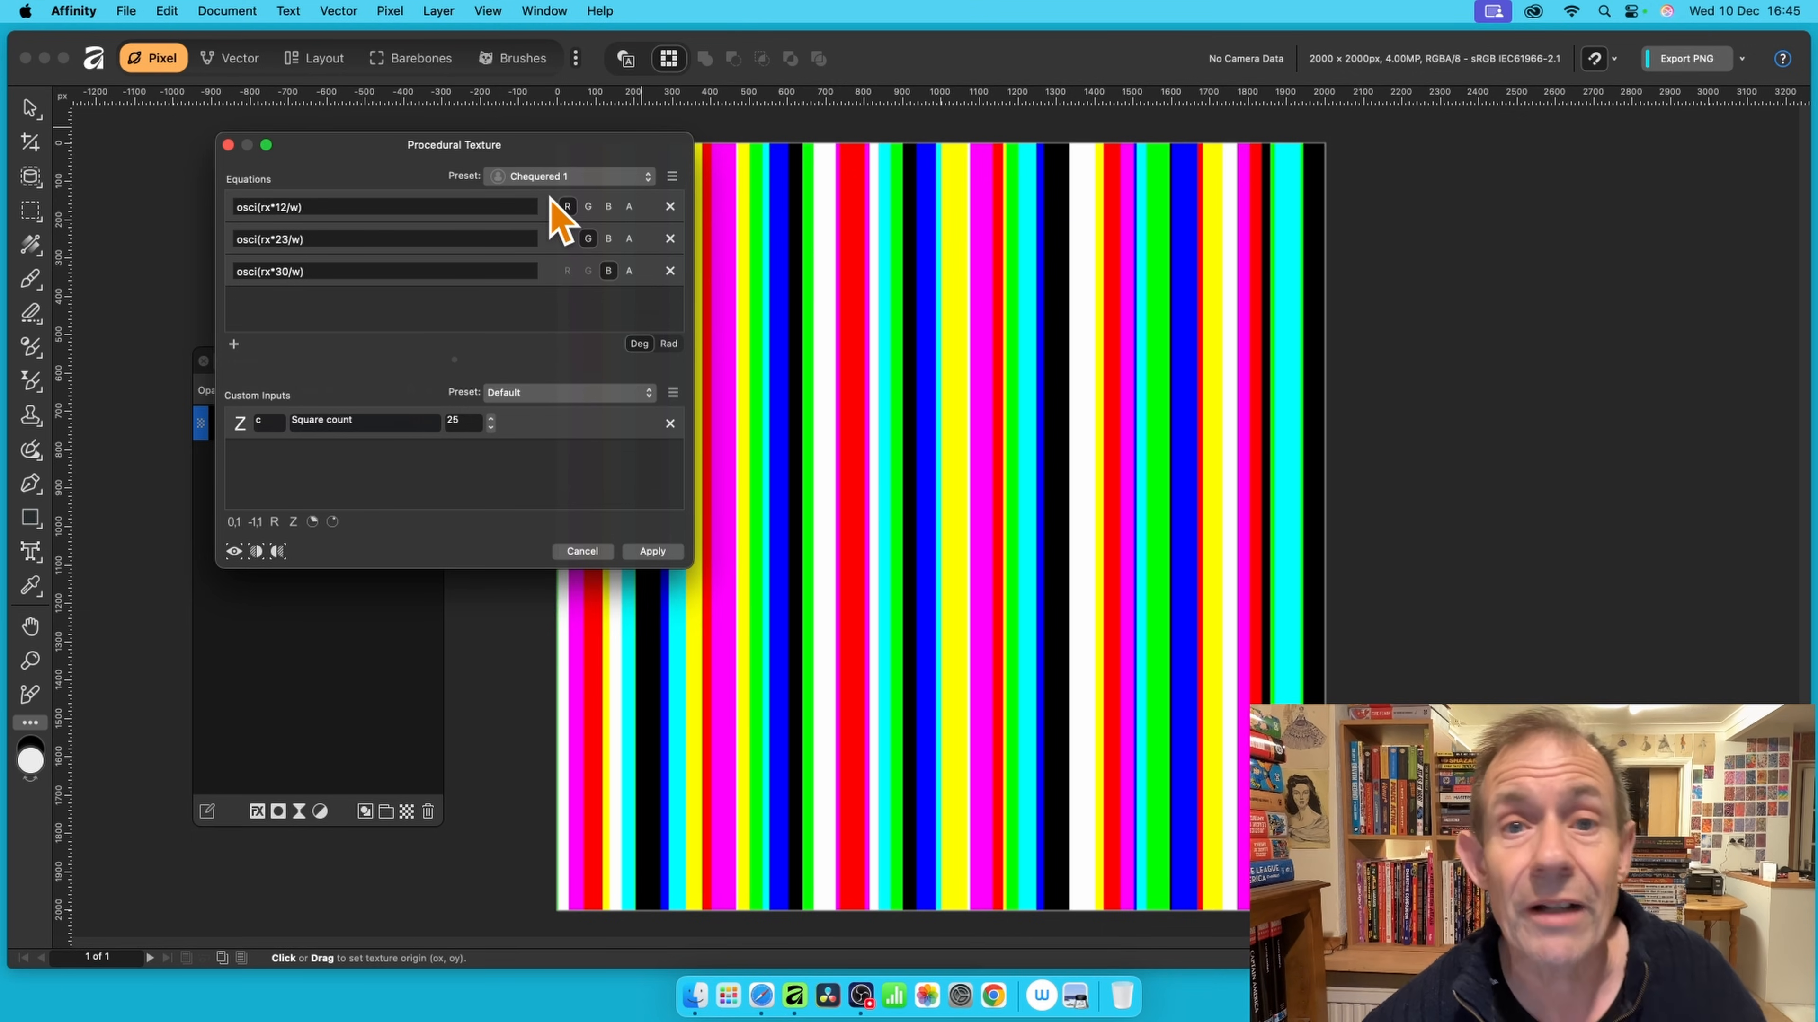
{"action": "left_click", "coordinate": [594, 177]}
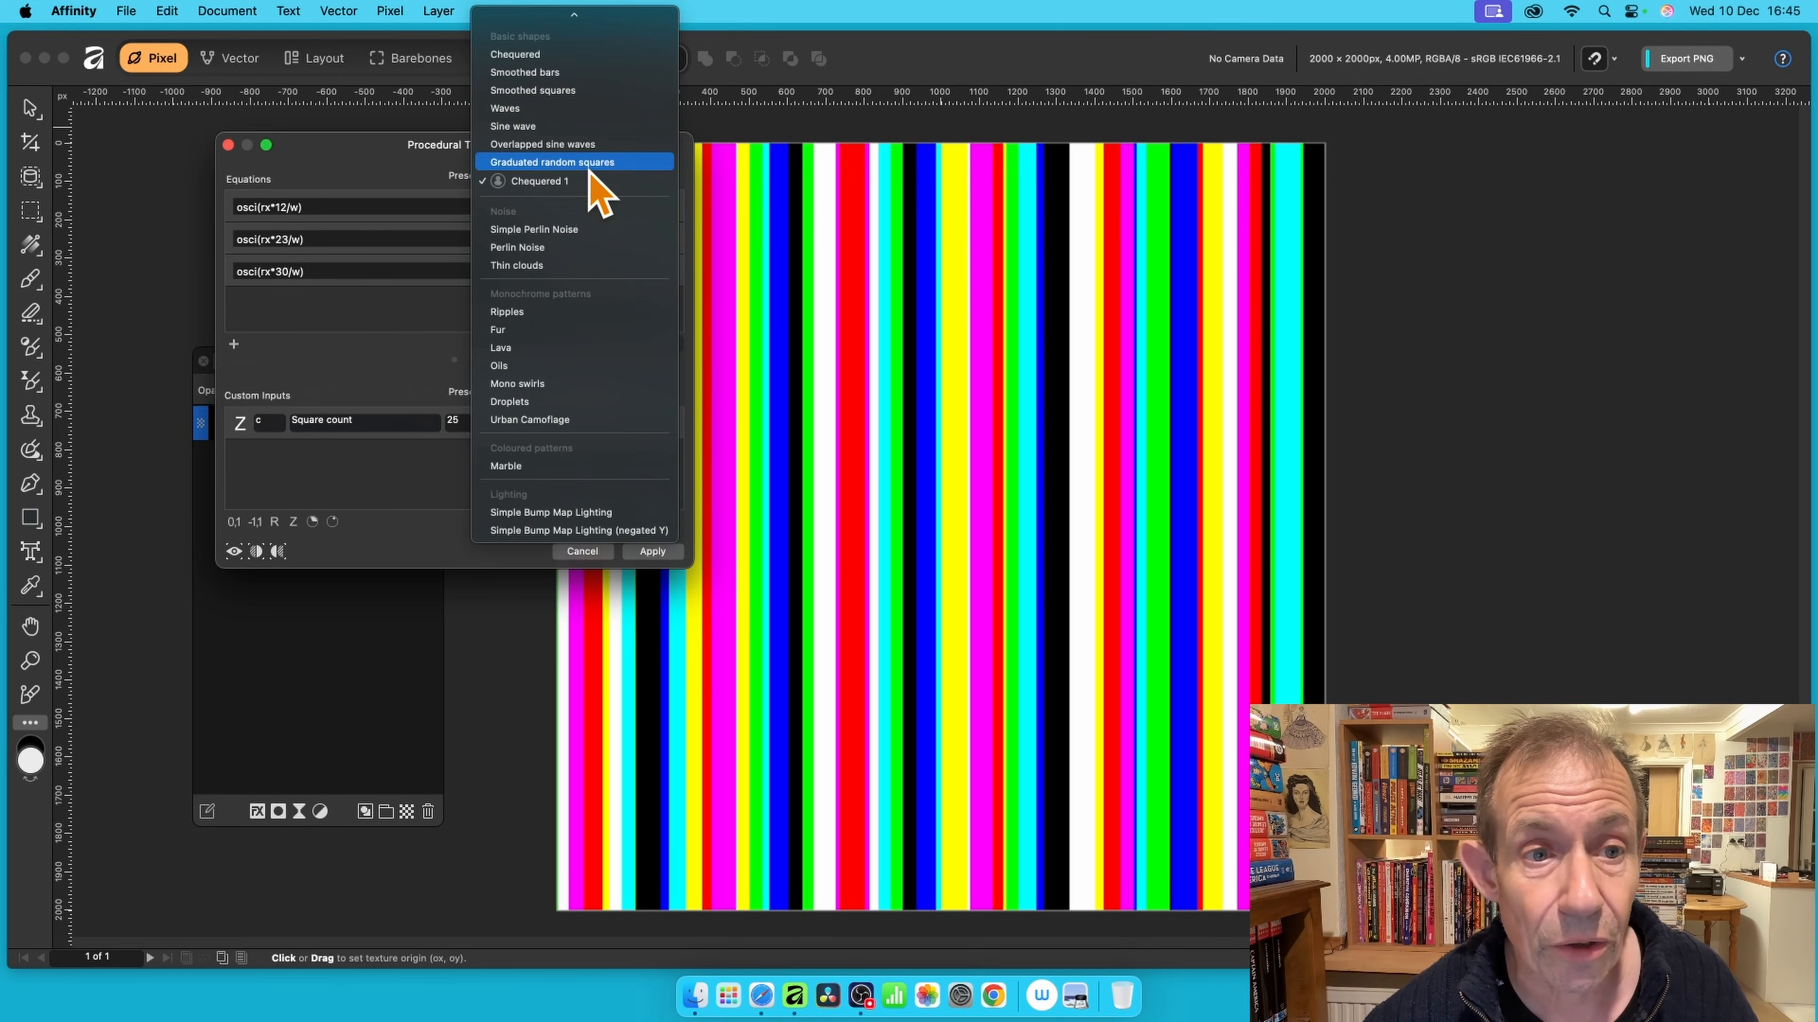
{"action": "left_click", "coordinate": [544, 55]}
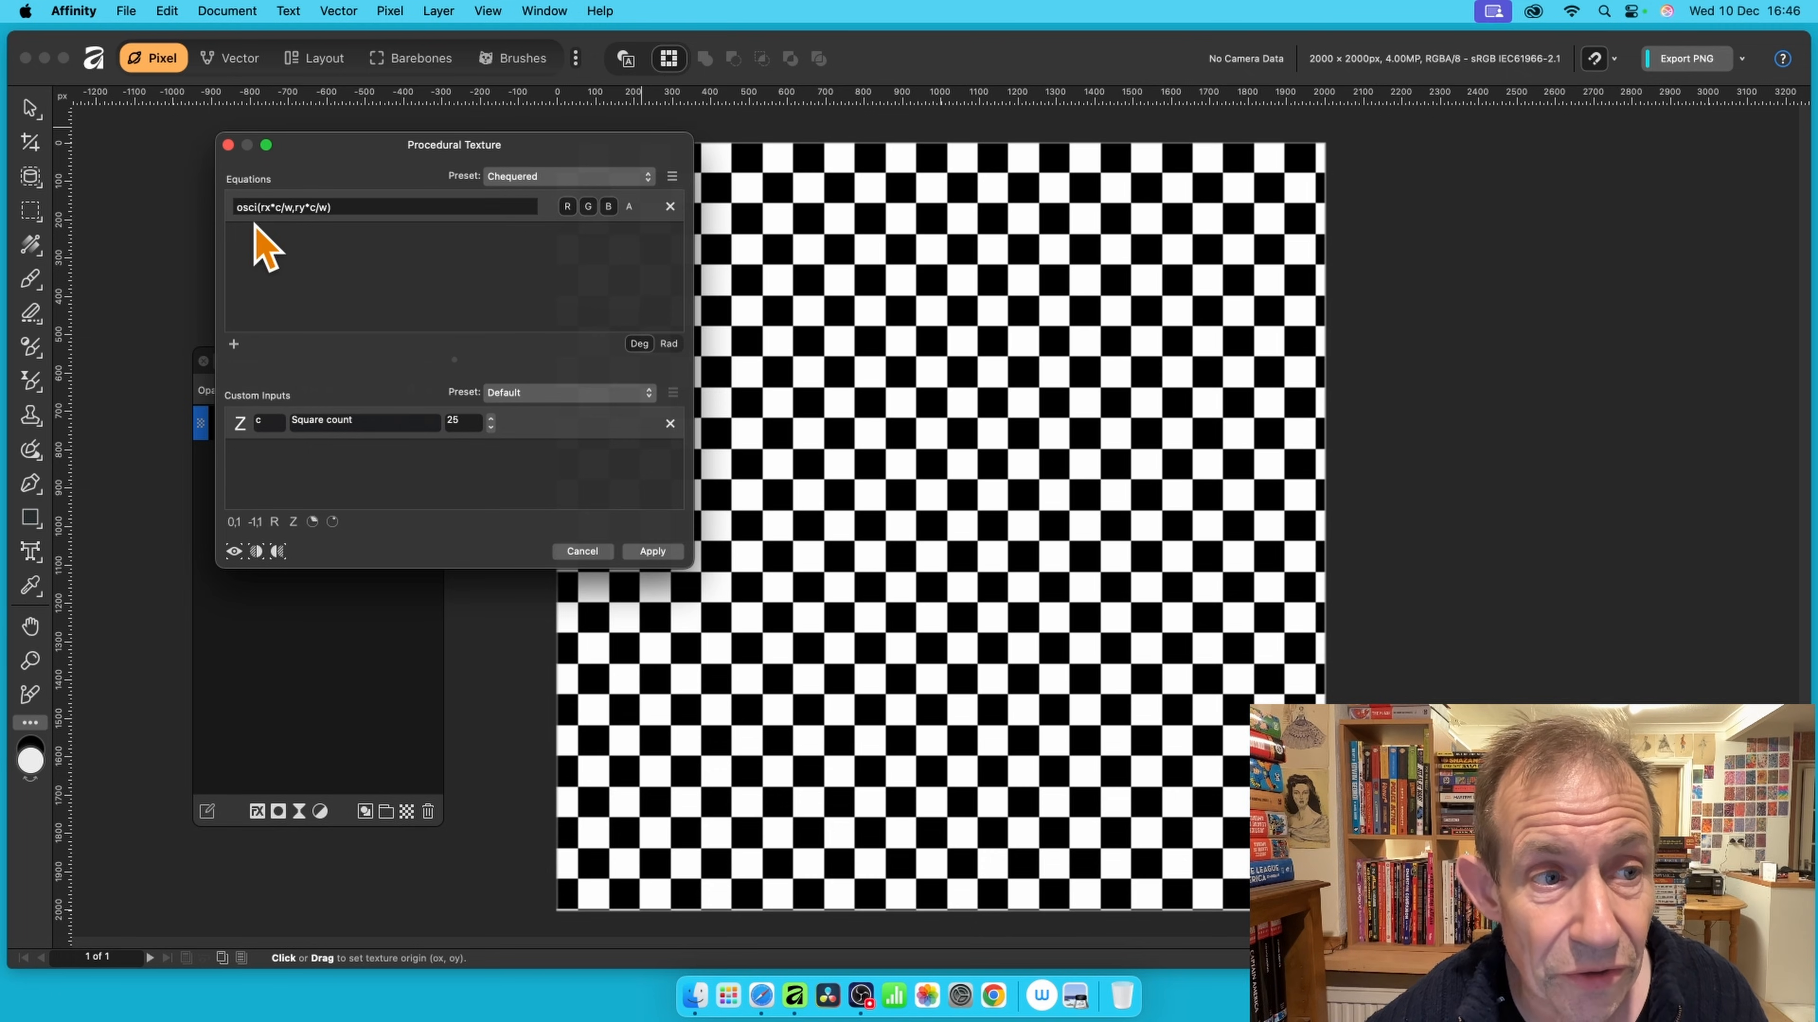
- Change the chequered equation to osci(4*rx*c/w,ry*c/w) to make the squares narrower
{"action": "left_click", "coordinate": [263, 207]}
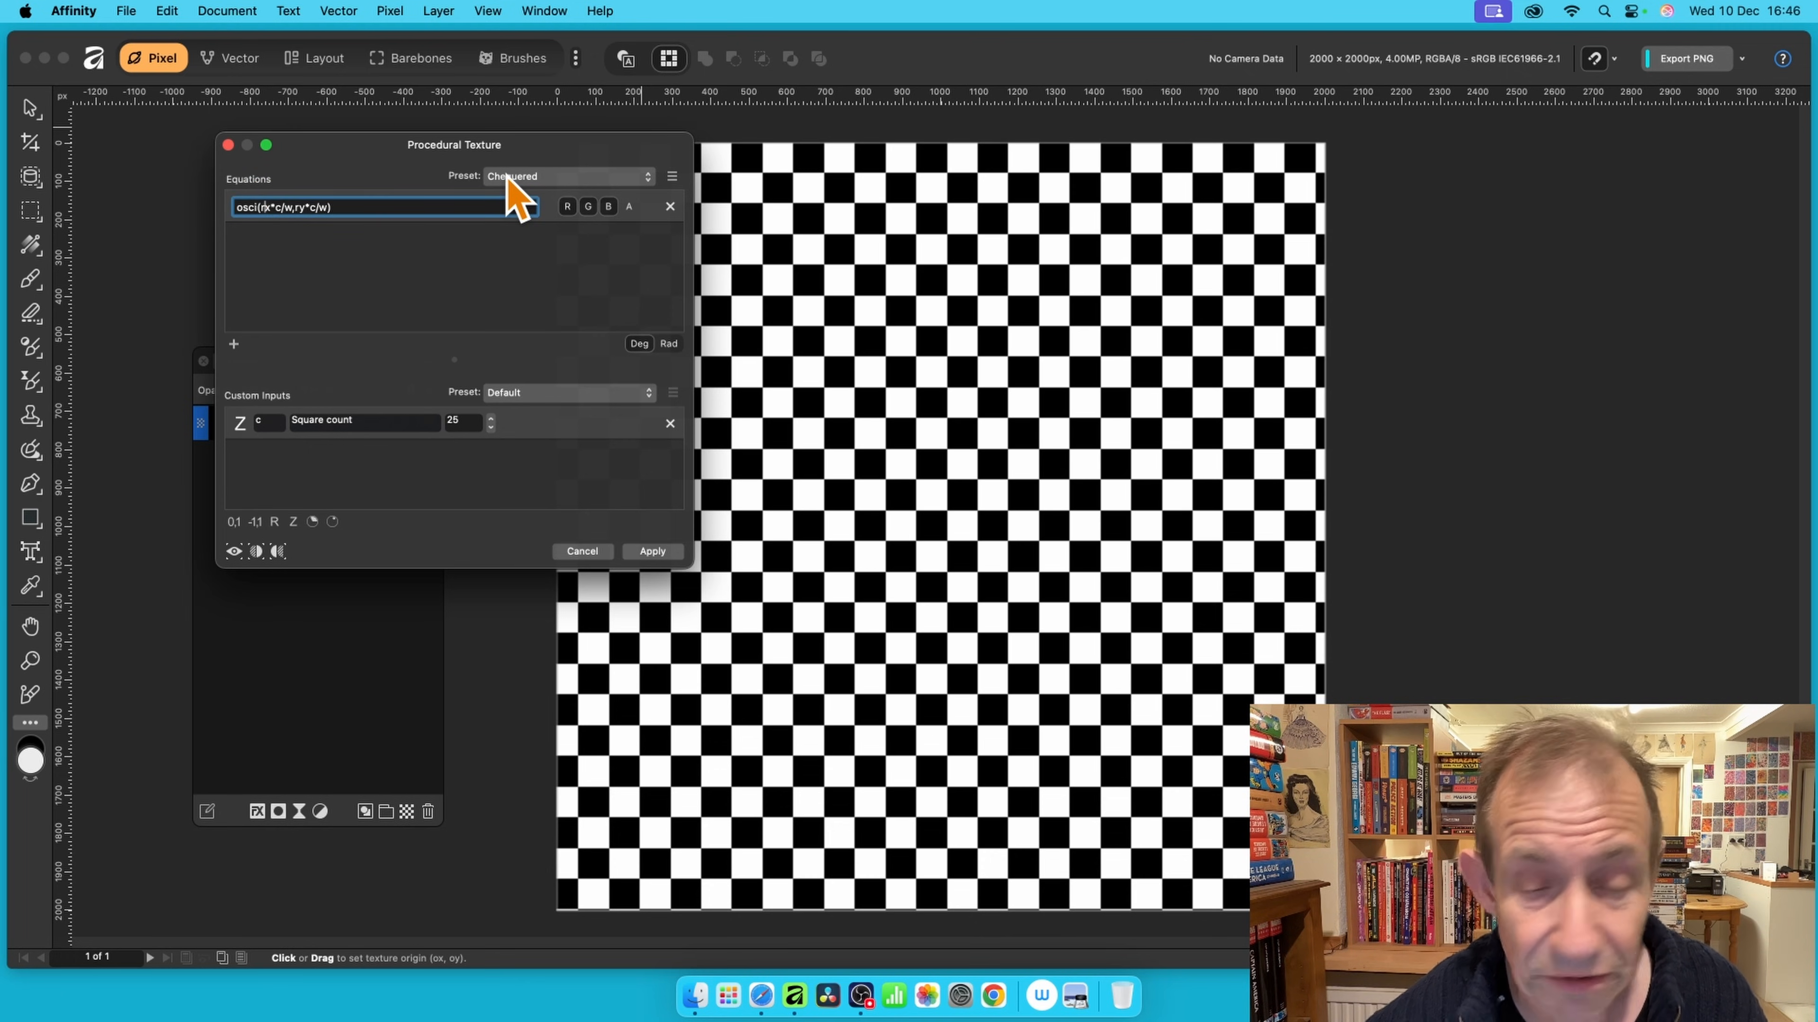
{"action": "key", "text": "Left"}
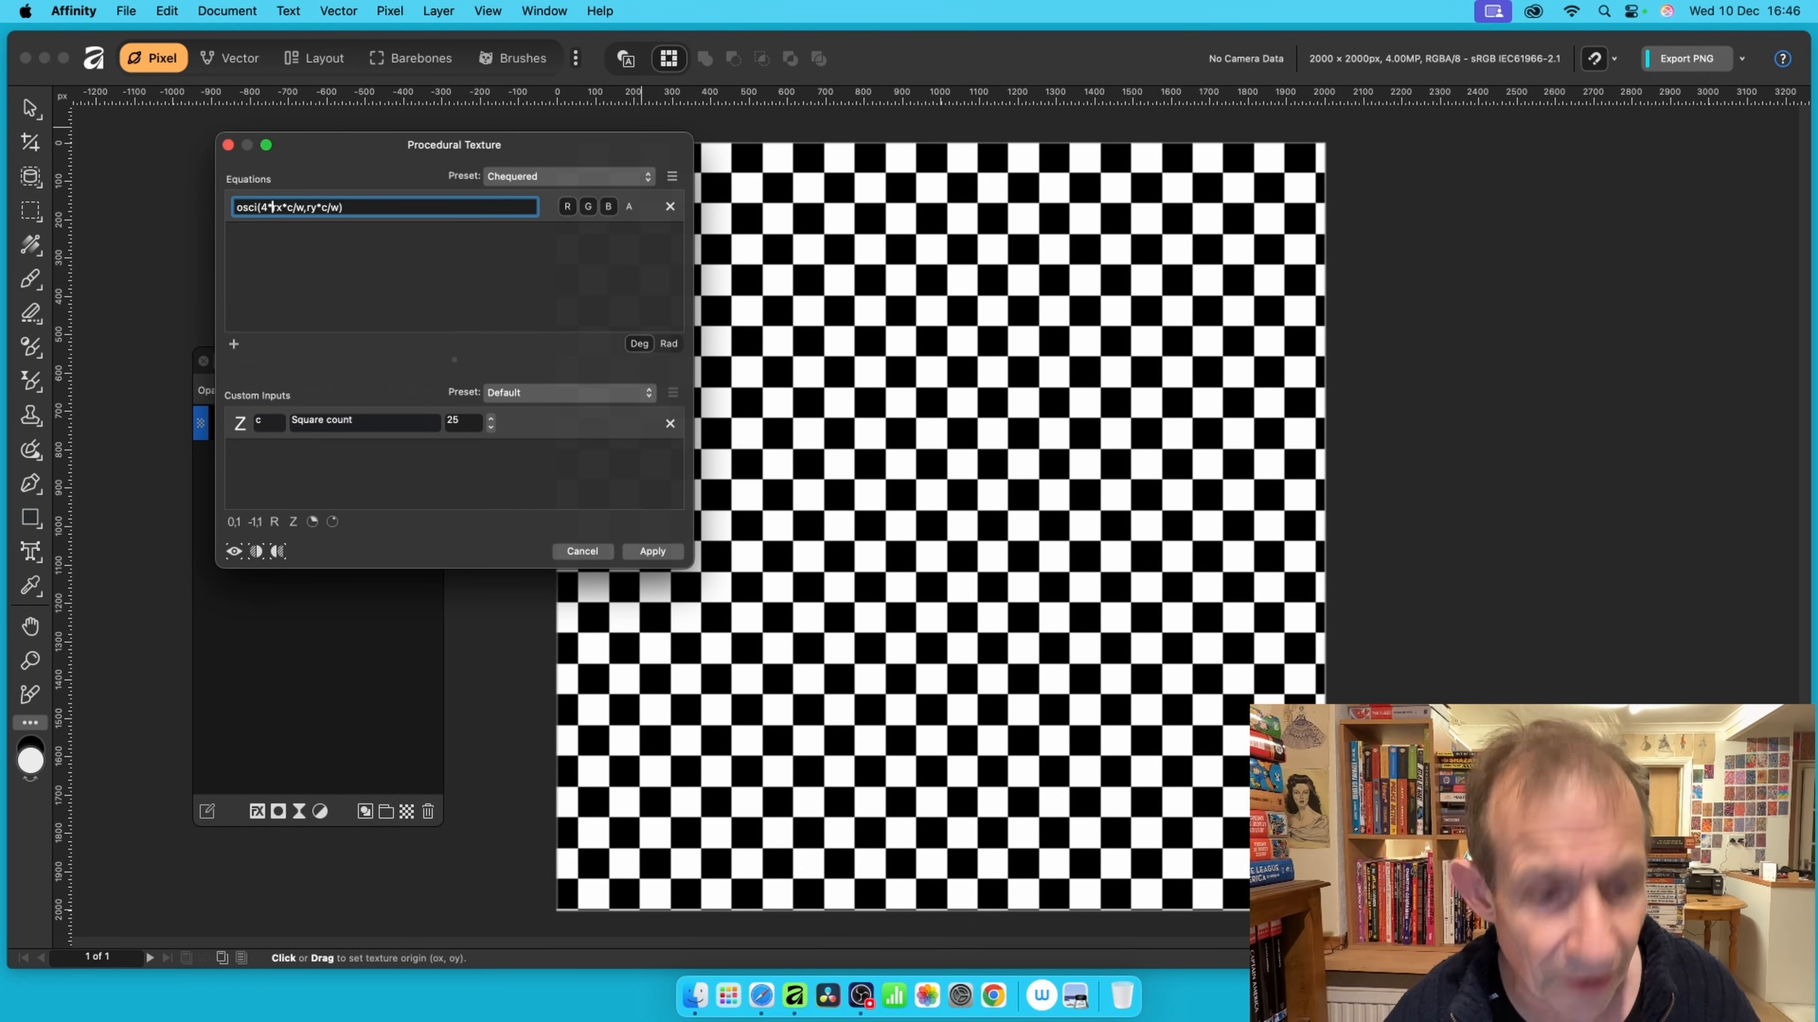
{"action": "type", "text": "4*"}
{"action": "key", "text": "Return"}
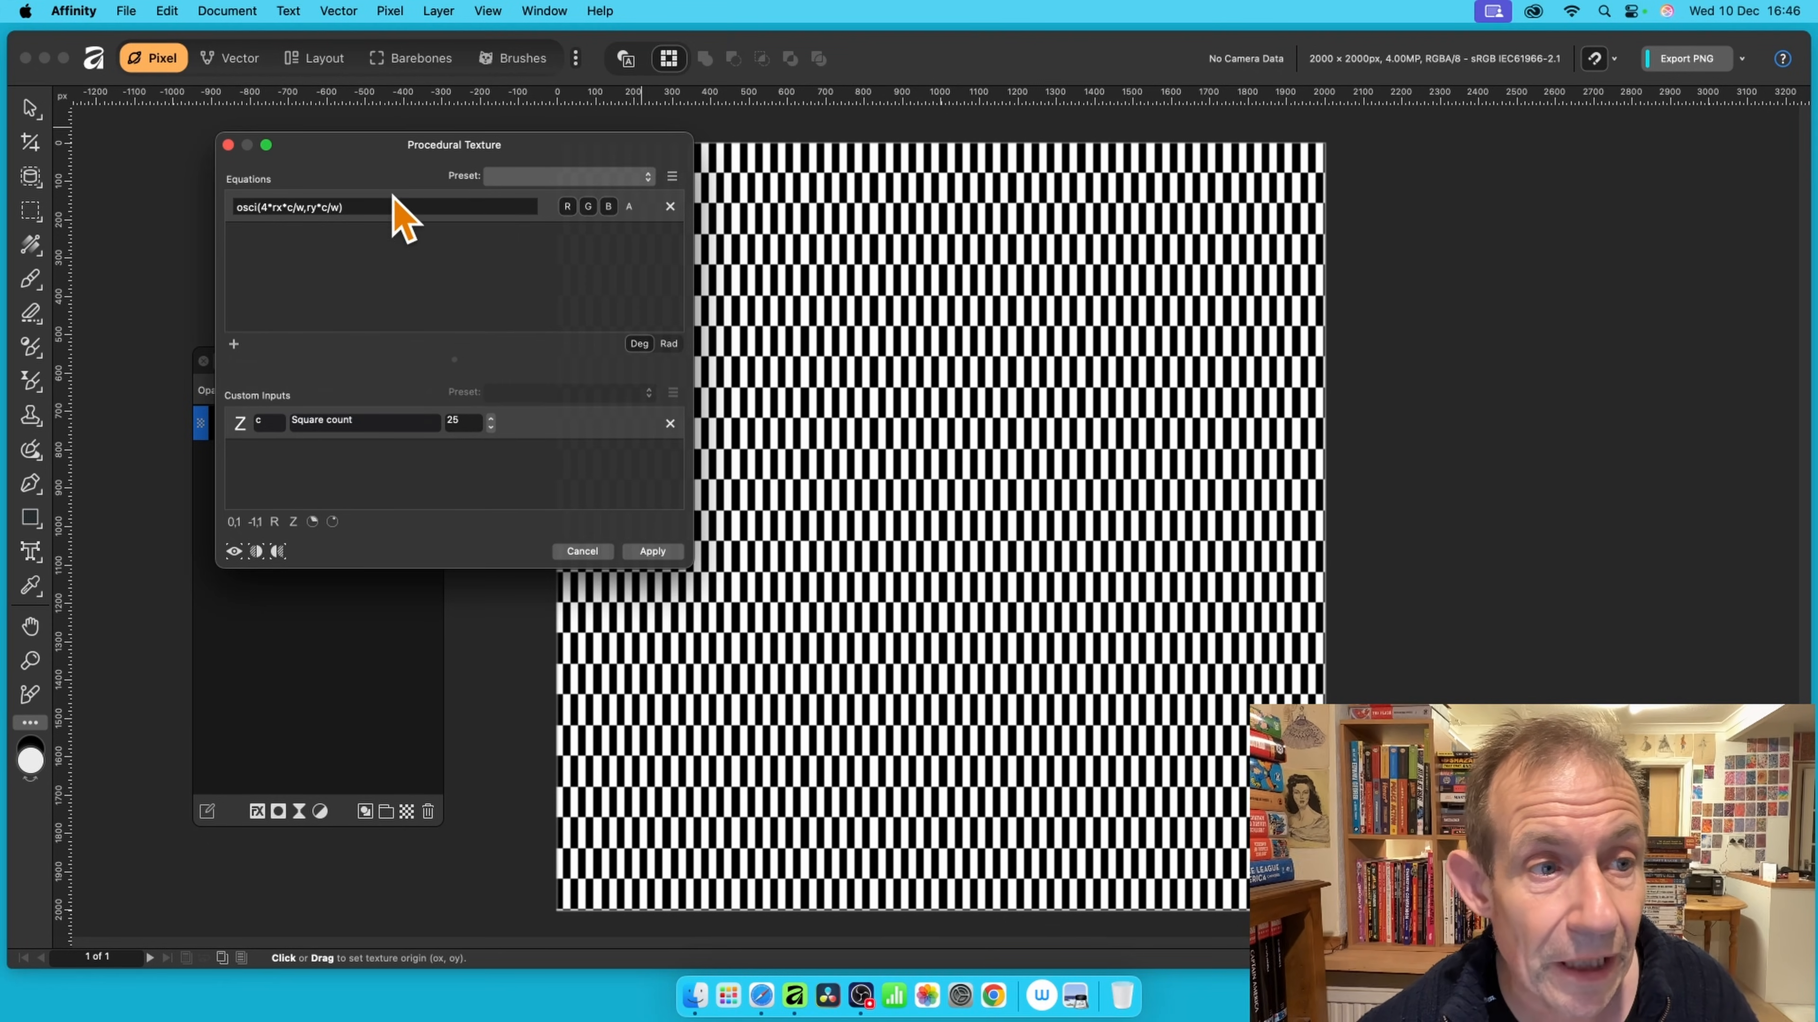
- Raise the rx multiplier in the equation to 14 and look at the options for managing presets
{"action": "left_click", "coordinate": [259, 207]}
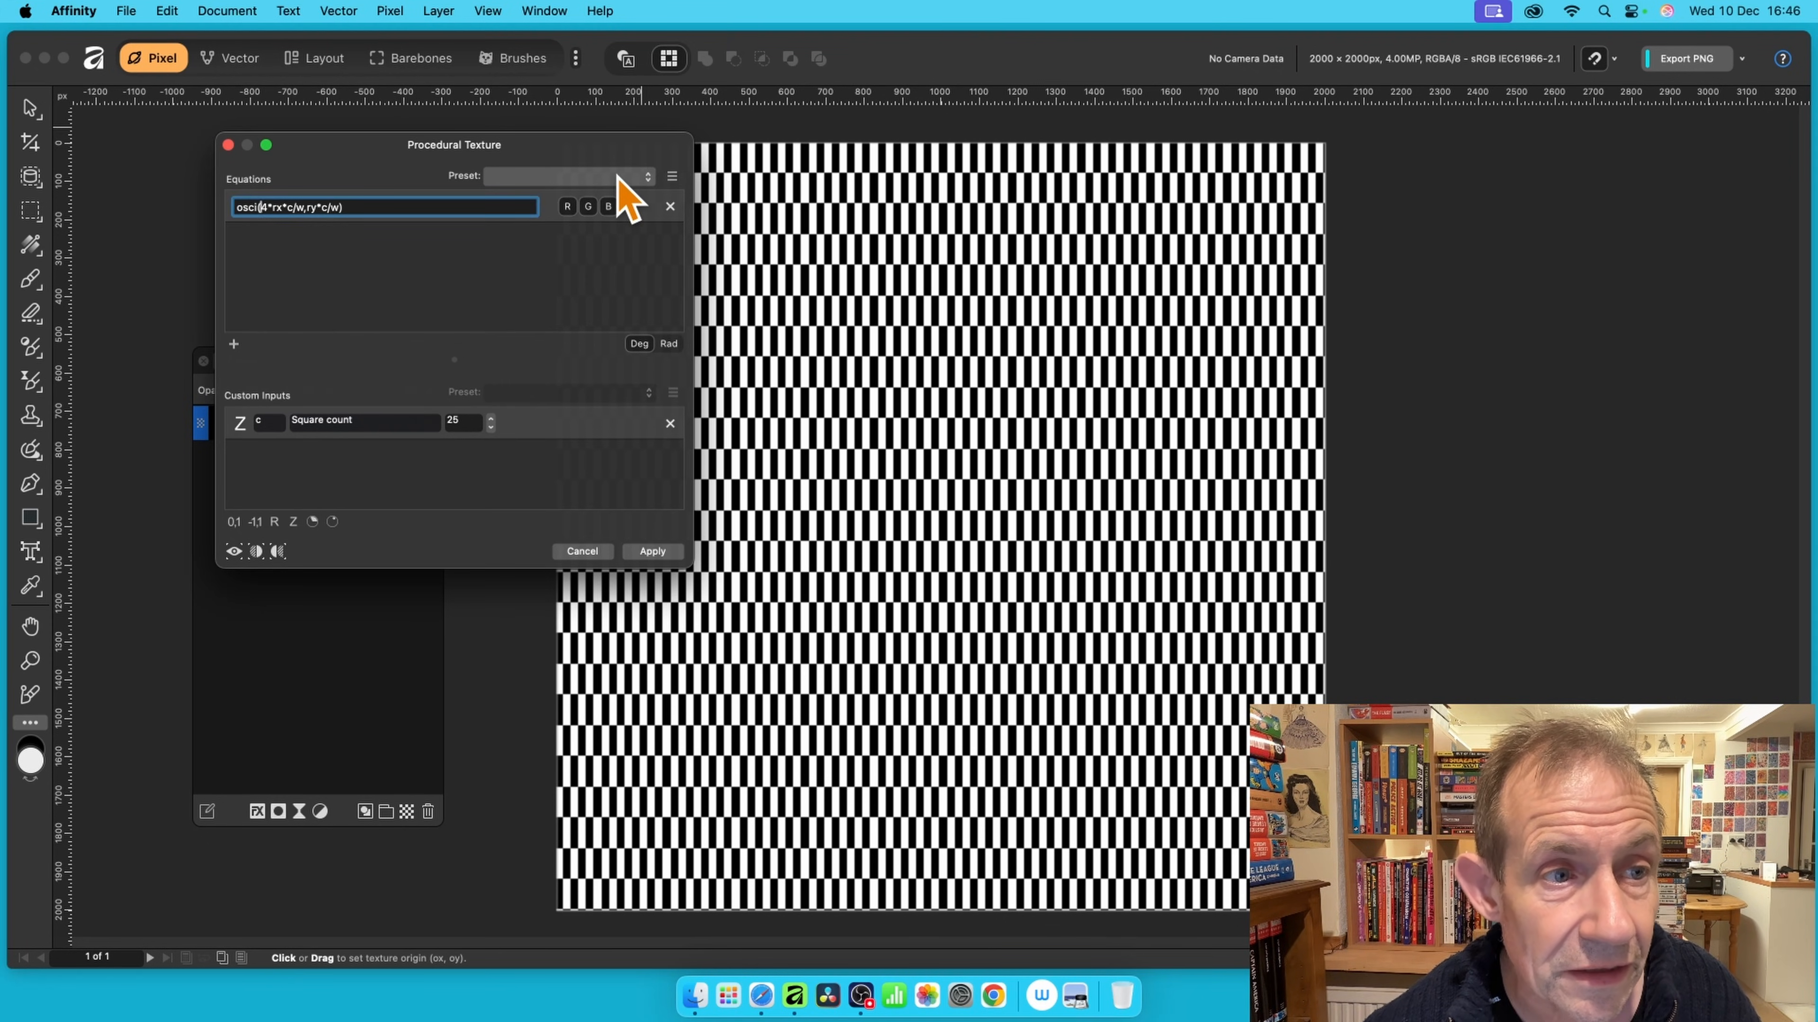
{"action": "type", "text": "1"}
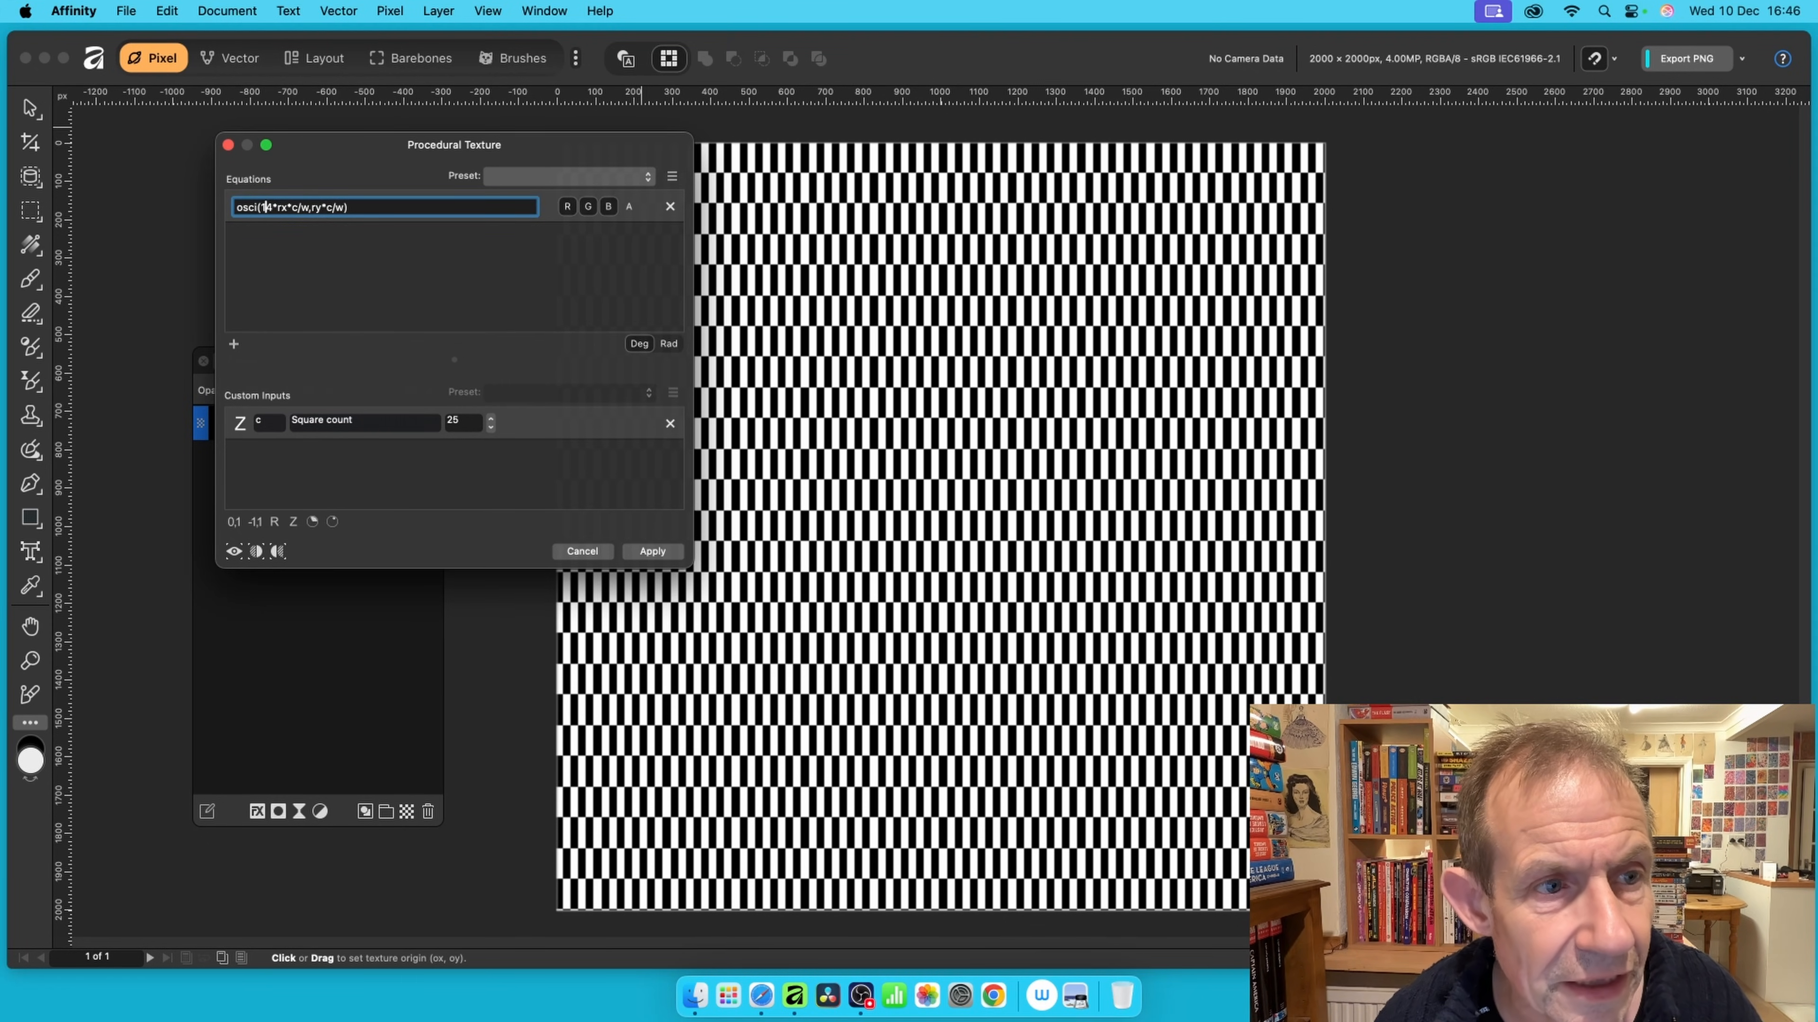
{"action": "key", "text": "Return"}
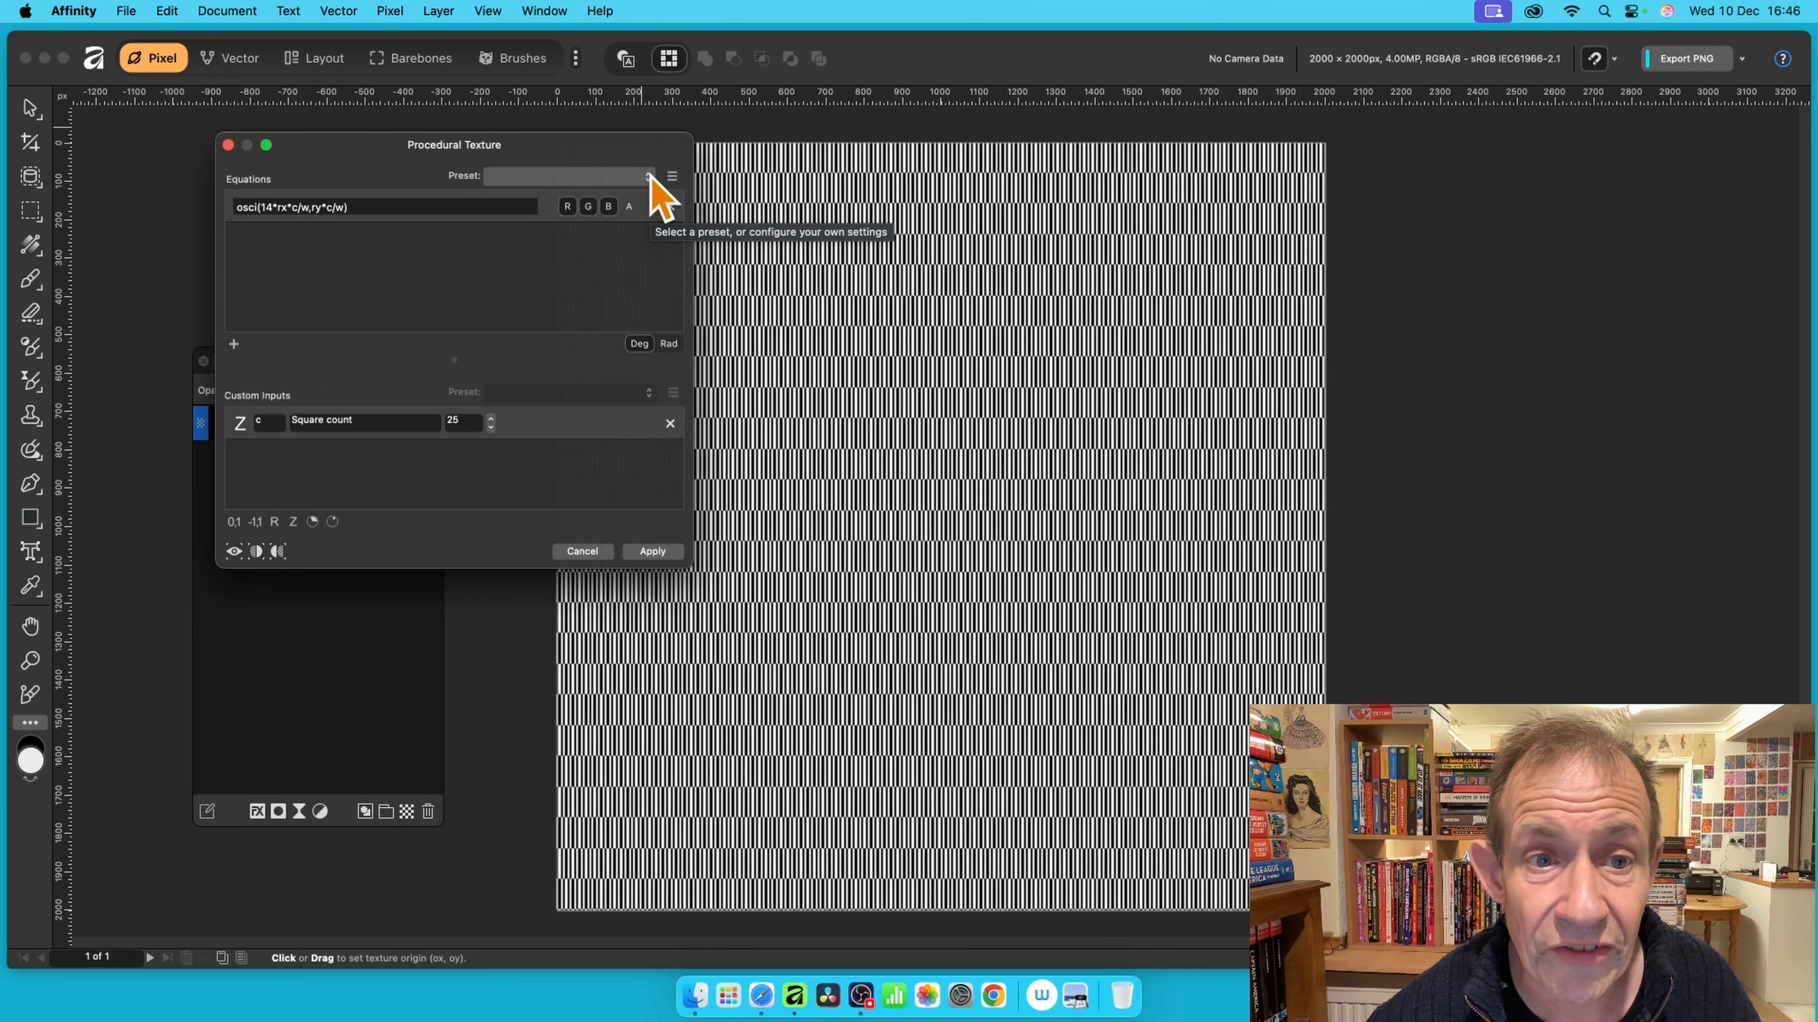
{"action": "left_click", "coordinate": [670, 177]}
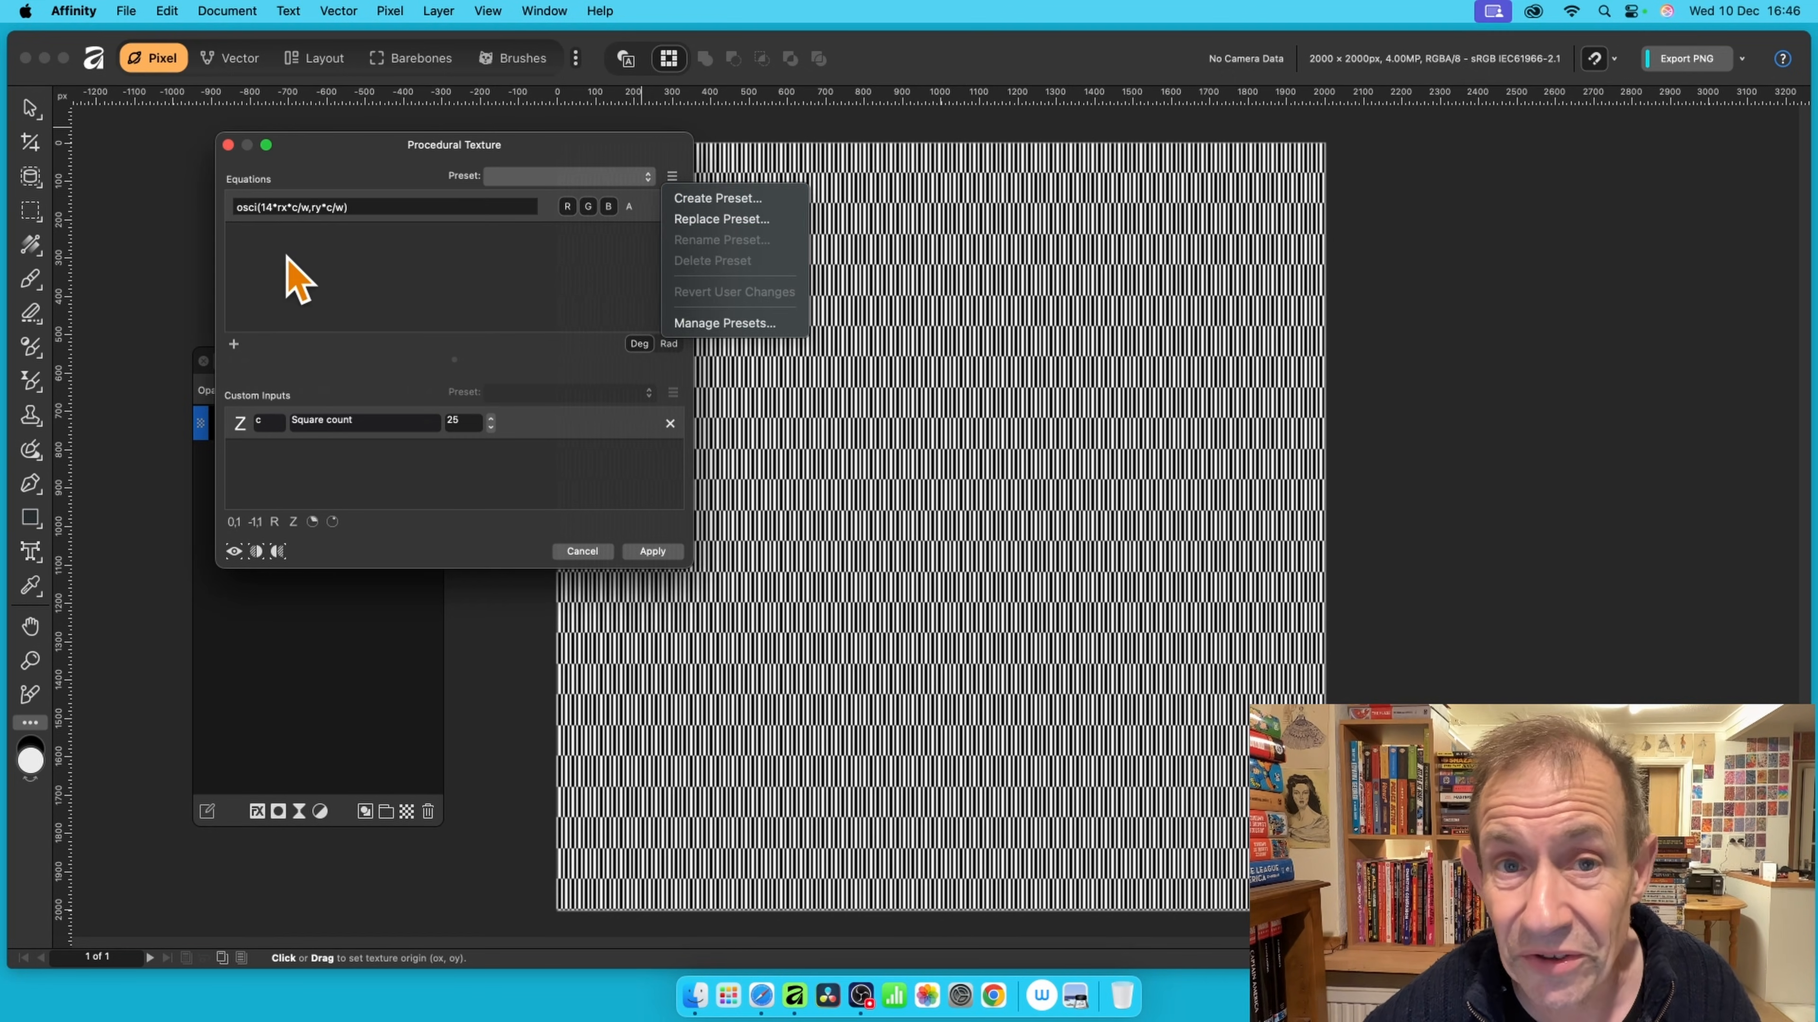
{"action": "left_click", "coordinate": [325, 323]}
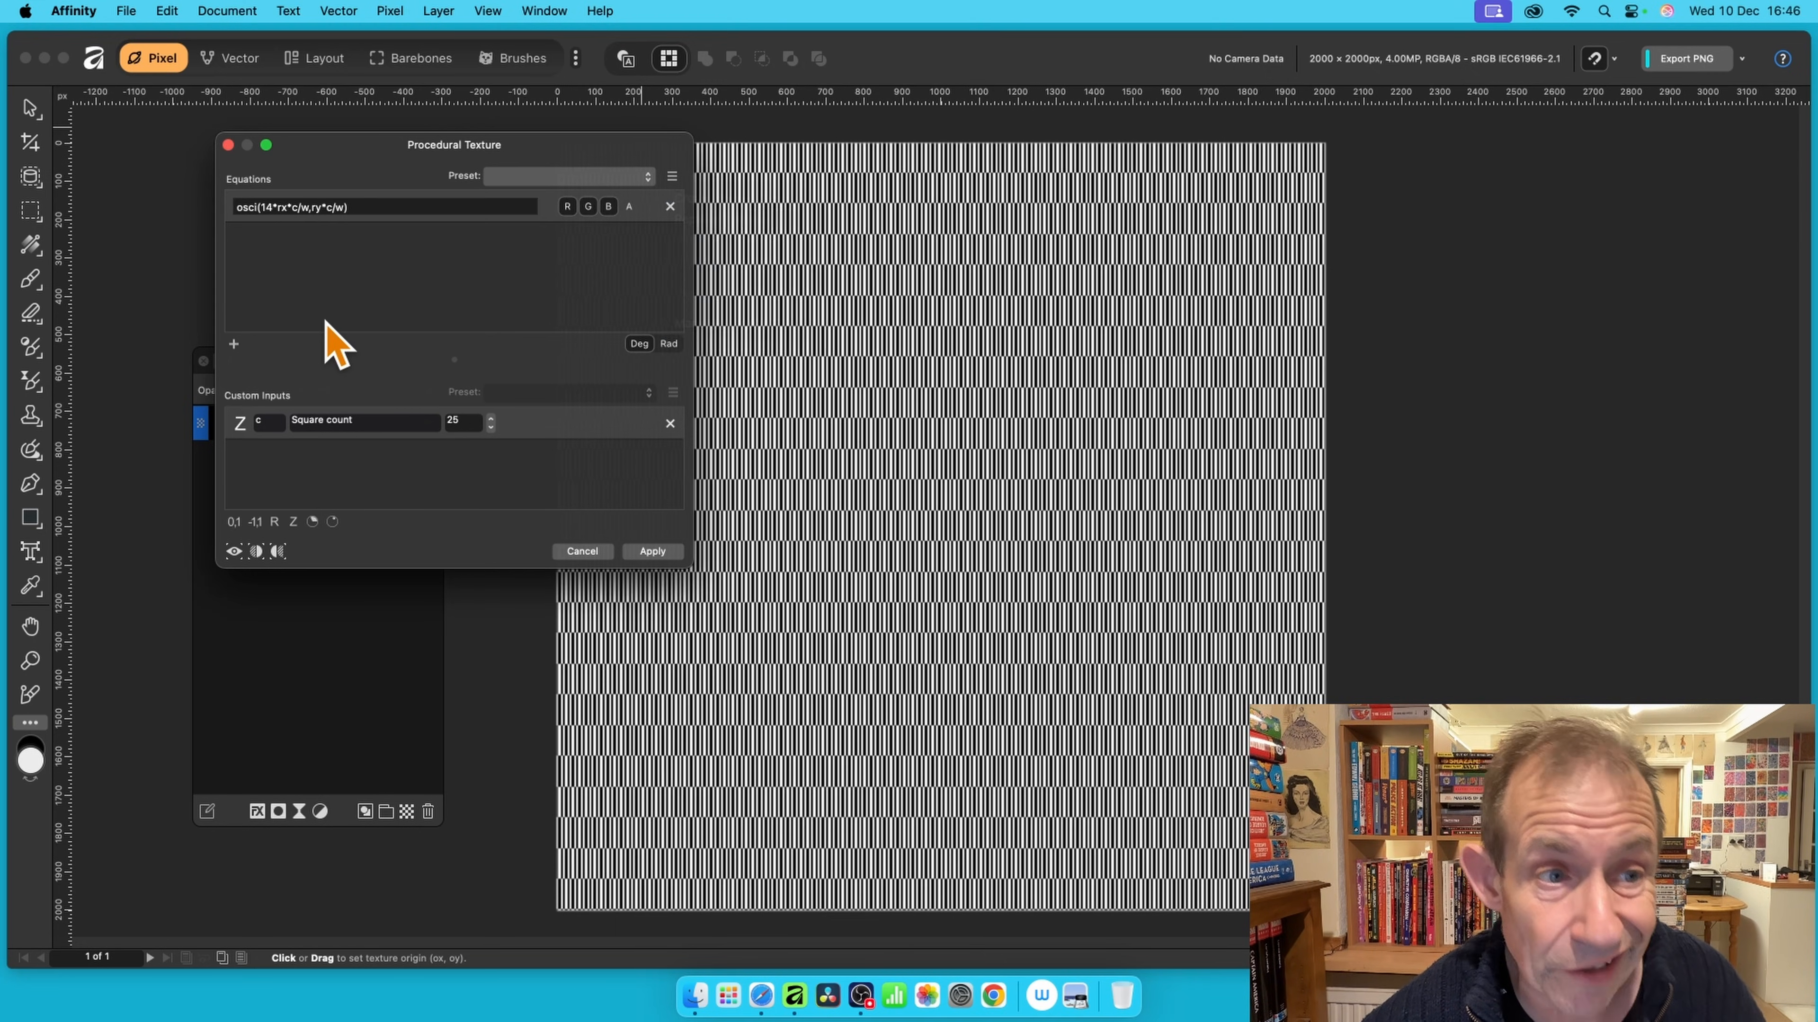
- Multiply the ry term by 0.3 so the equation reads osci(14*rx*c/w,ry*c*0.3/w)
{"action": "left_click", "coordinate": [334, 207]}
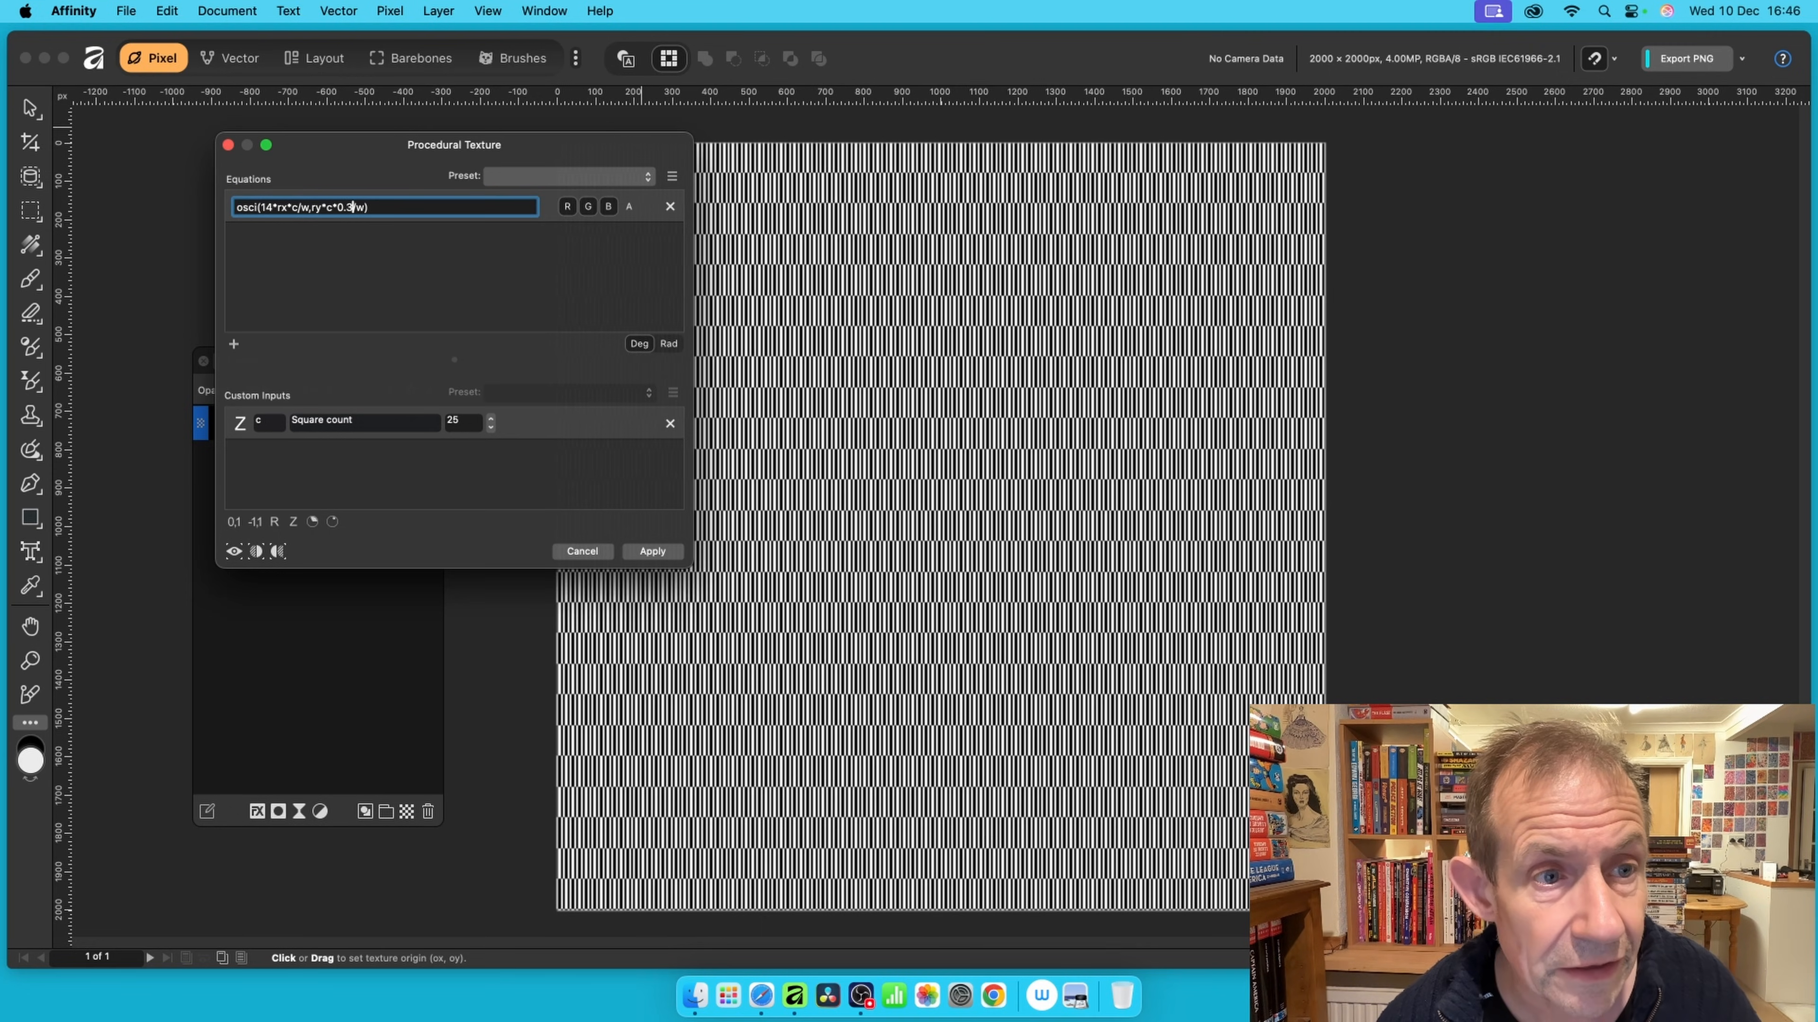
{"action": "key", "text": "Return"}
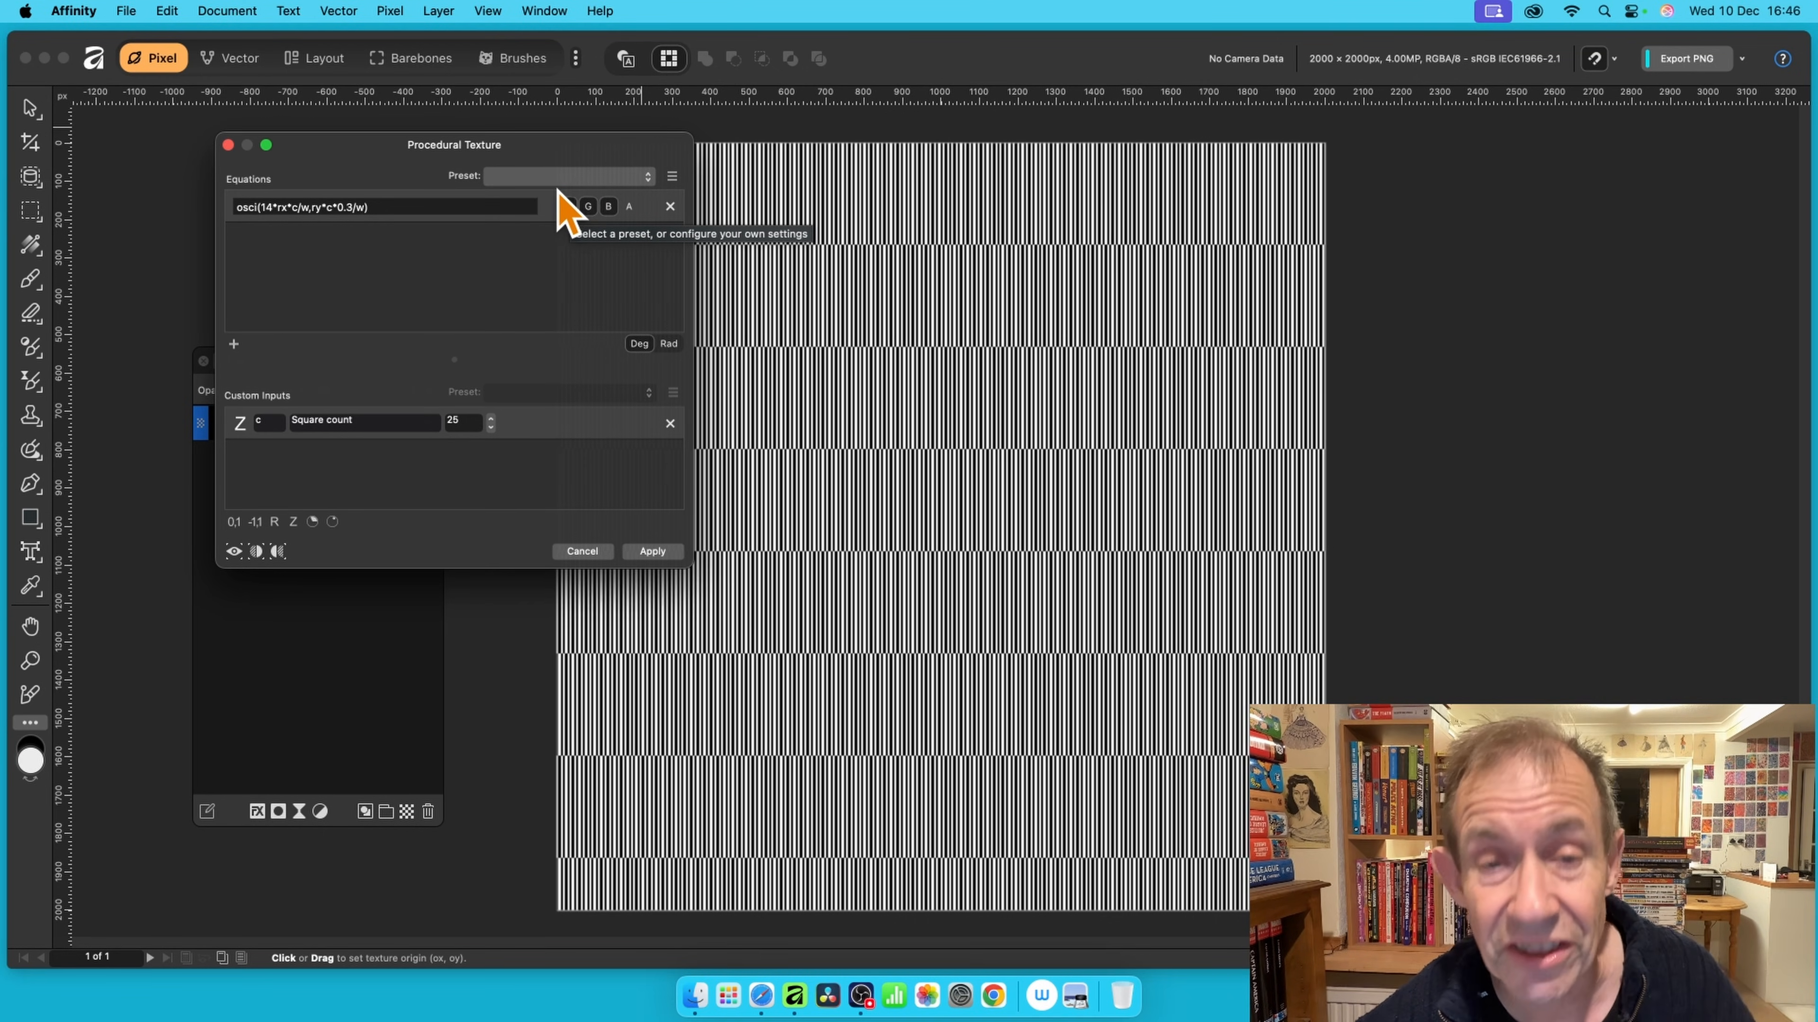
{"action": "left_click", "coordinate": [393, 421]}
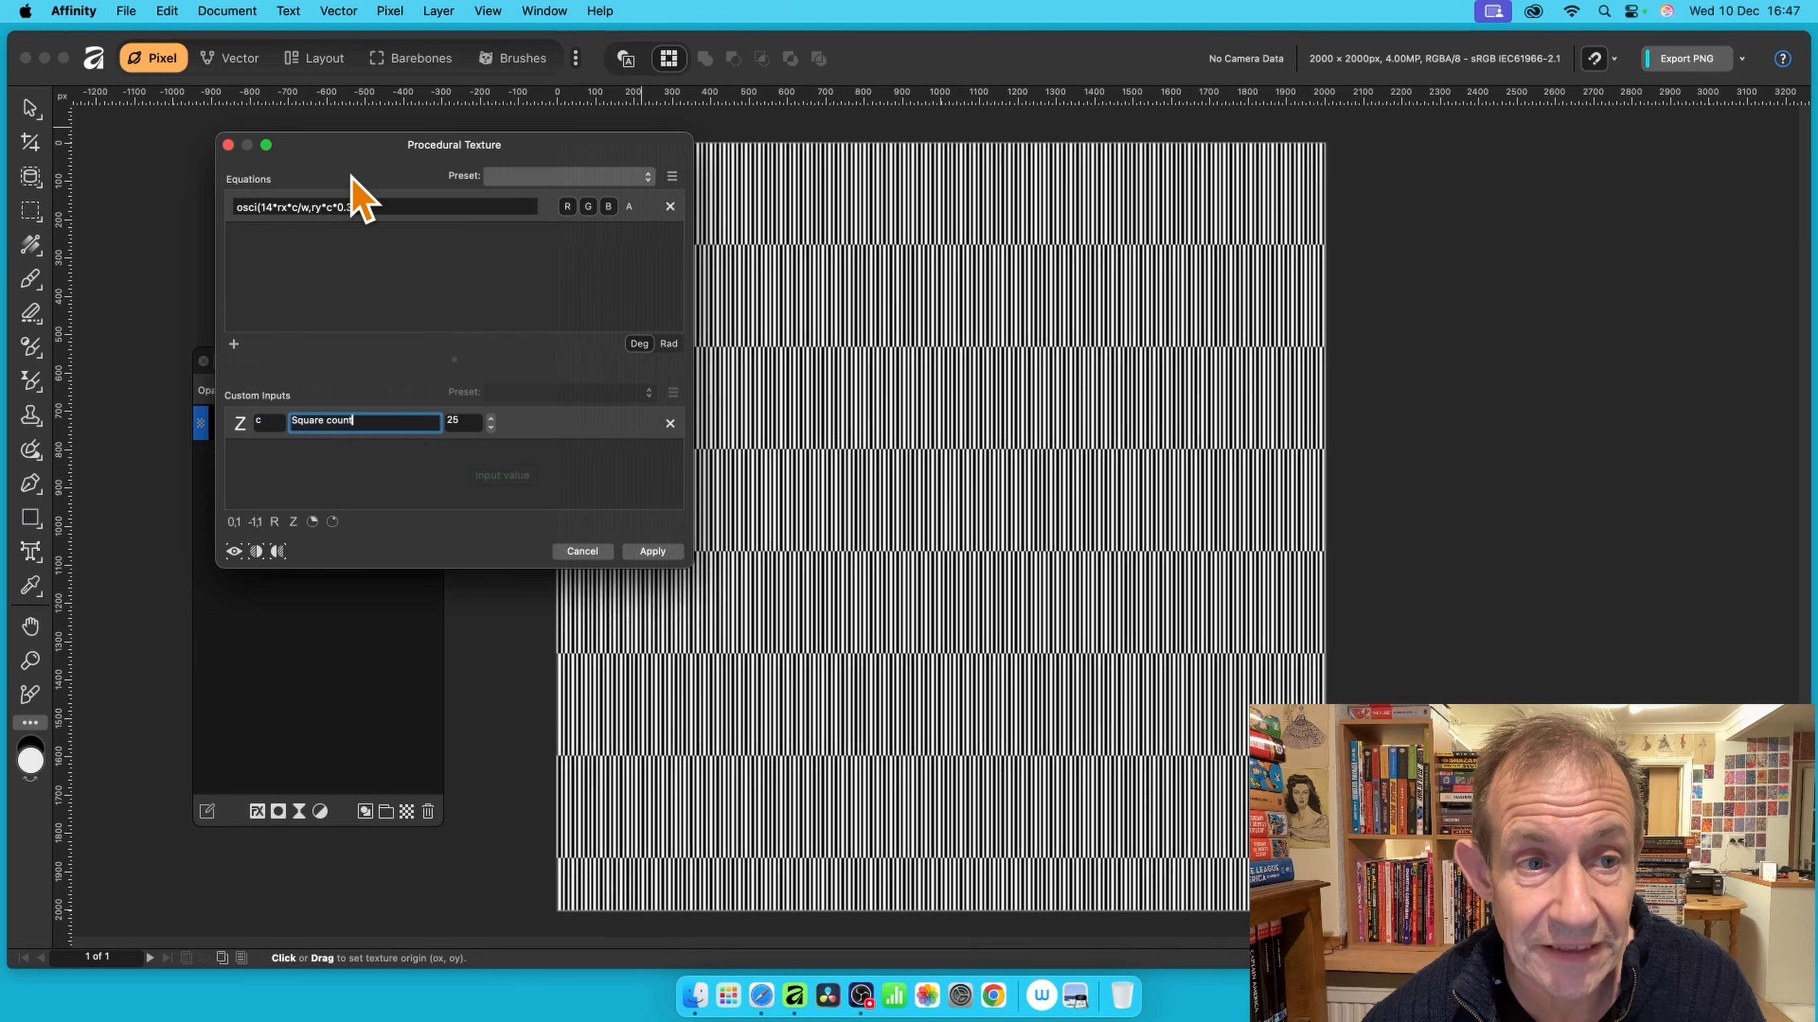
- Reapply the Chequered preset and reduce its square count to 13
{"action": "left_click", "coordinate": [505, 179]}
{"action": "left_click", "coordinate": [518, 308]}
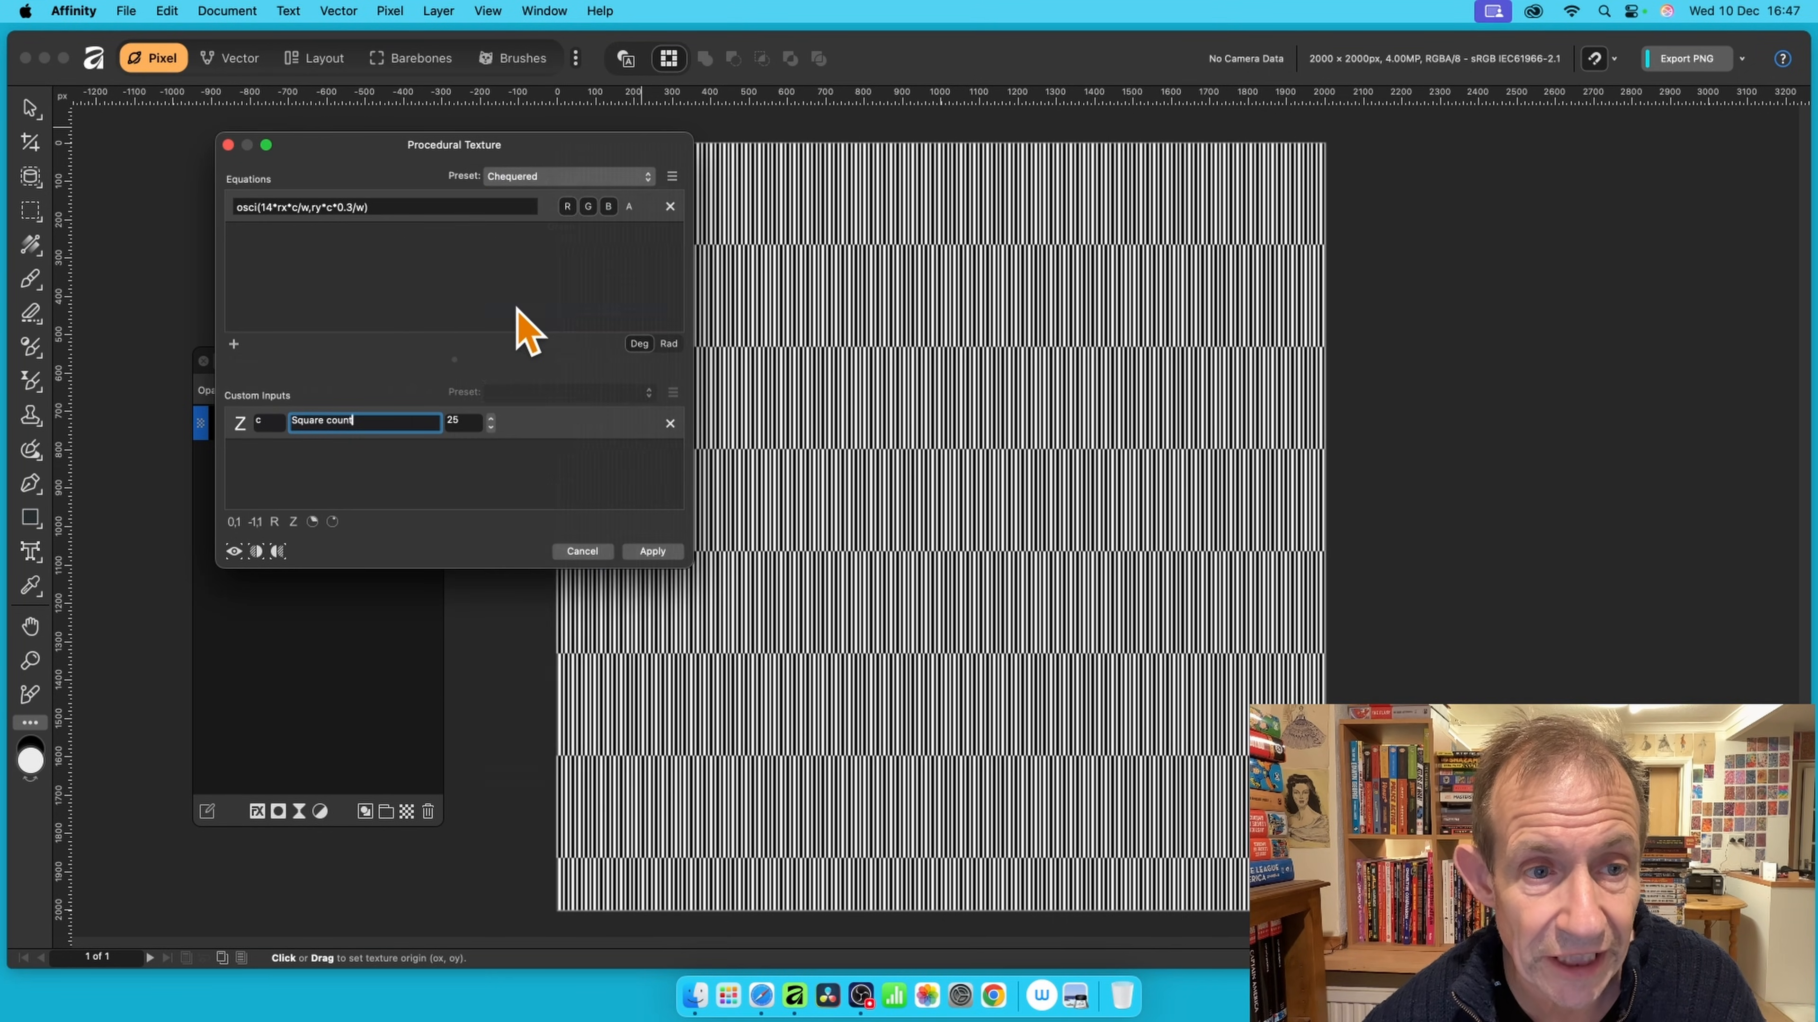
{"action": "left_click", "coordinate": [491, 427]}
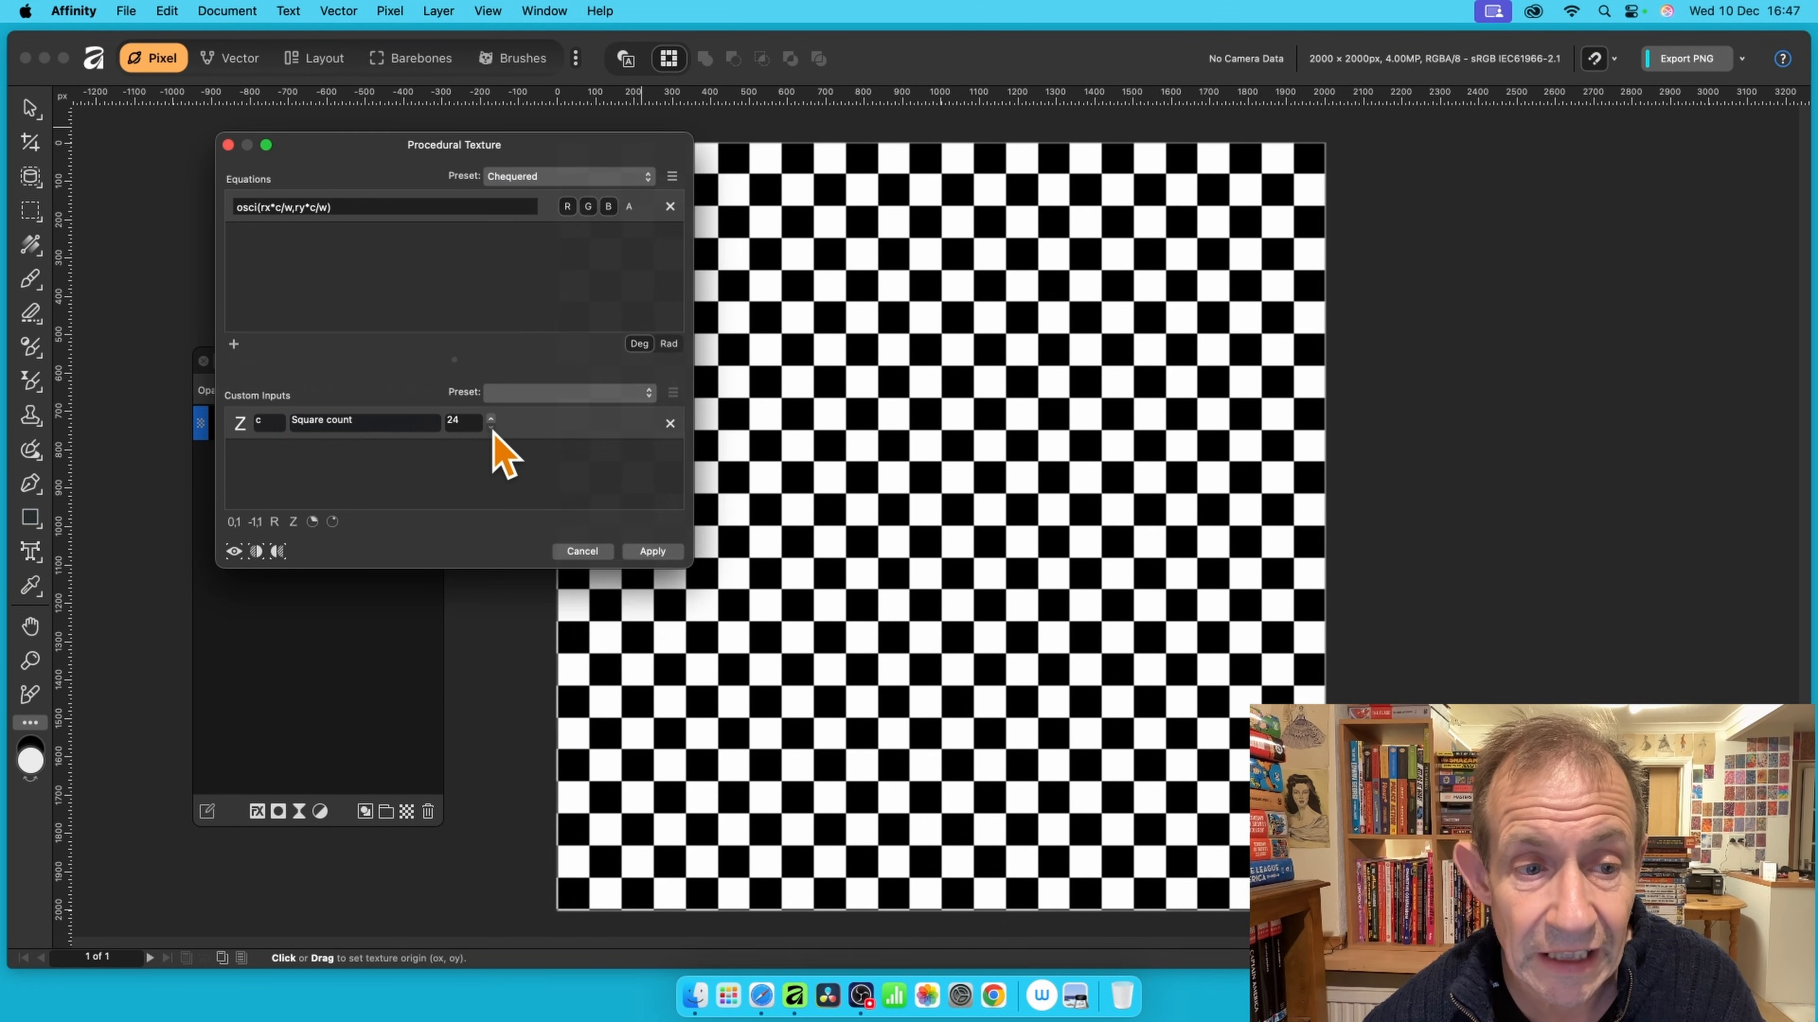
{"action": "left_click", "coordinate": [491, 427]}
{"action": "left_click", "coordinate": [491, 427]}
{"action": "left_click", "coordinate": [491, 427]}
{"action": "left_click", "coordinate": [491, 427]}
{"action": "left_click", "coordinate": [491, 427]}
{"action": "left_click", "coordinate": [491, 427]}
{"action": "left_click", "coordinate": [491, 427]}
{"action": "left_click", "coordinate": [490, 427]}
{"action": "left_click", "coordinate": [491, 427]}
{"action": "left_click", "coordinate": [491, 427]}
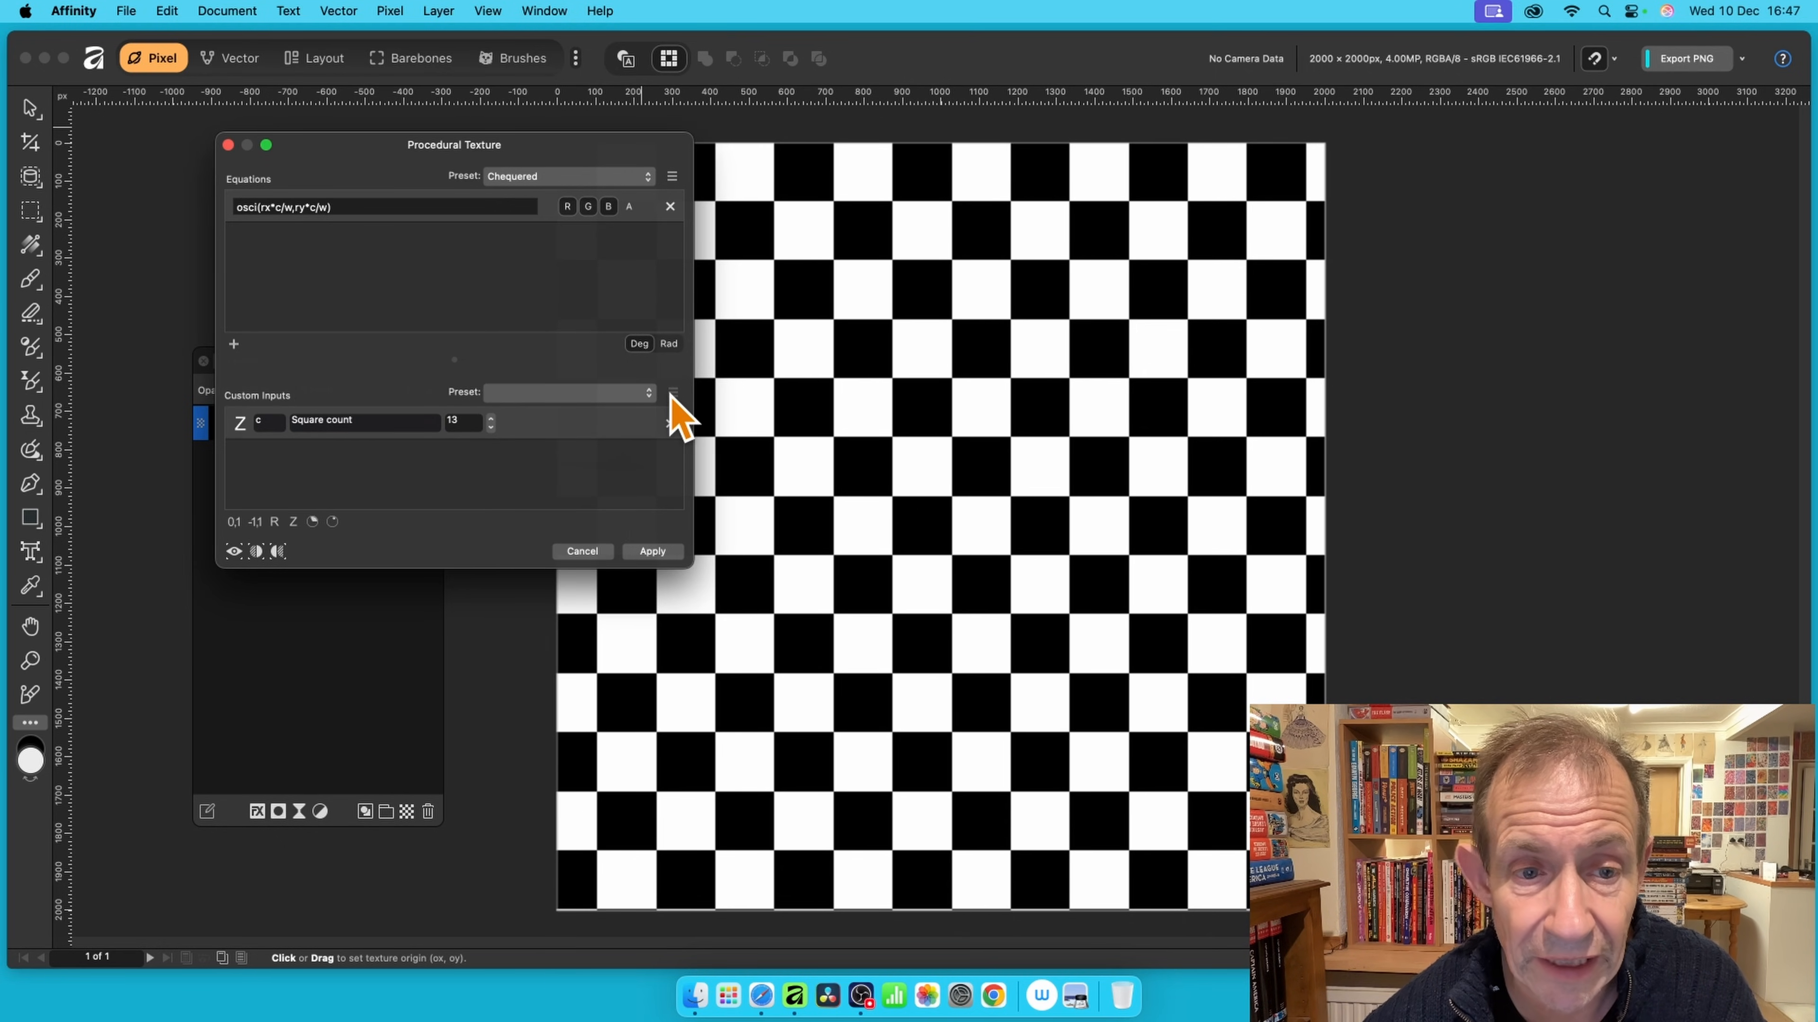
- Restore the Default custom inputs, set the square count to 22, and move the dialog over the canvas
{"action": "left_click", "coordinate": [606, 397]}
{"action": "left_click", "coordinate": [594, 396]}
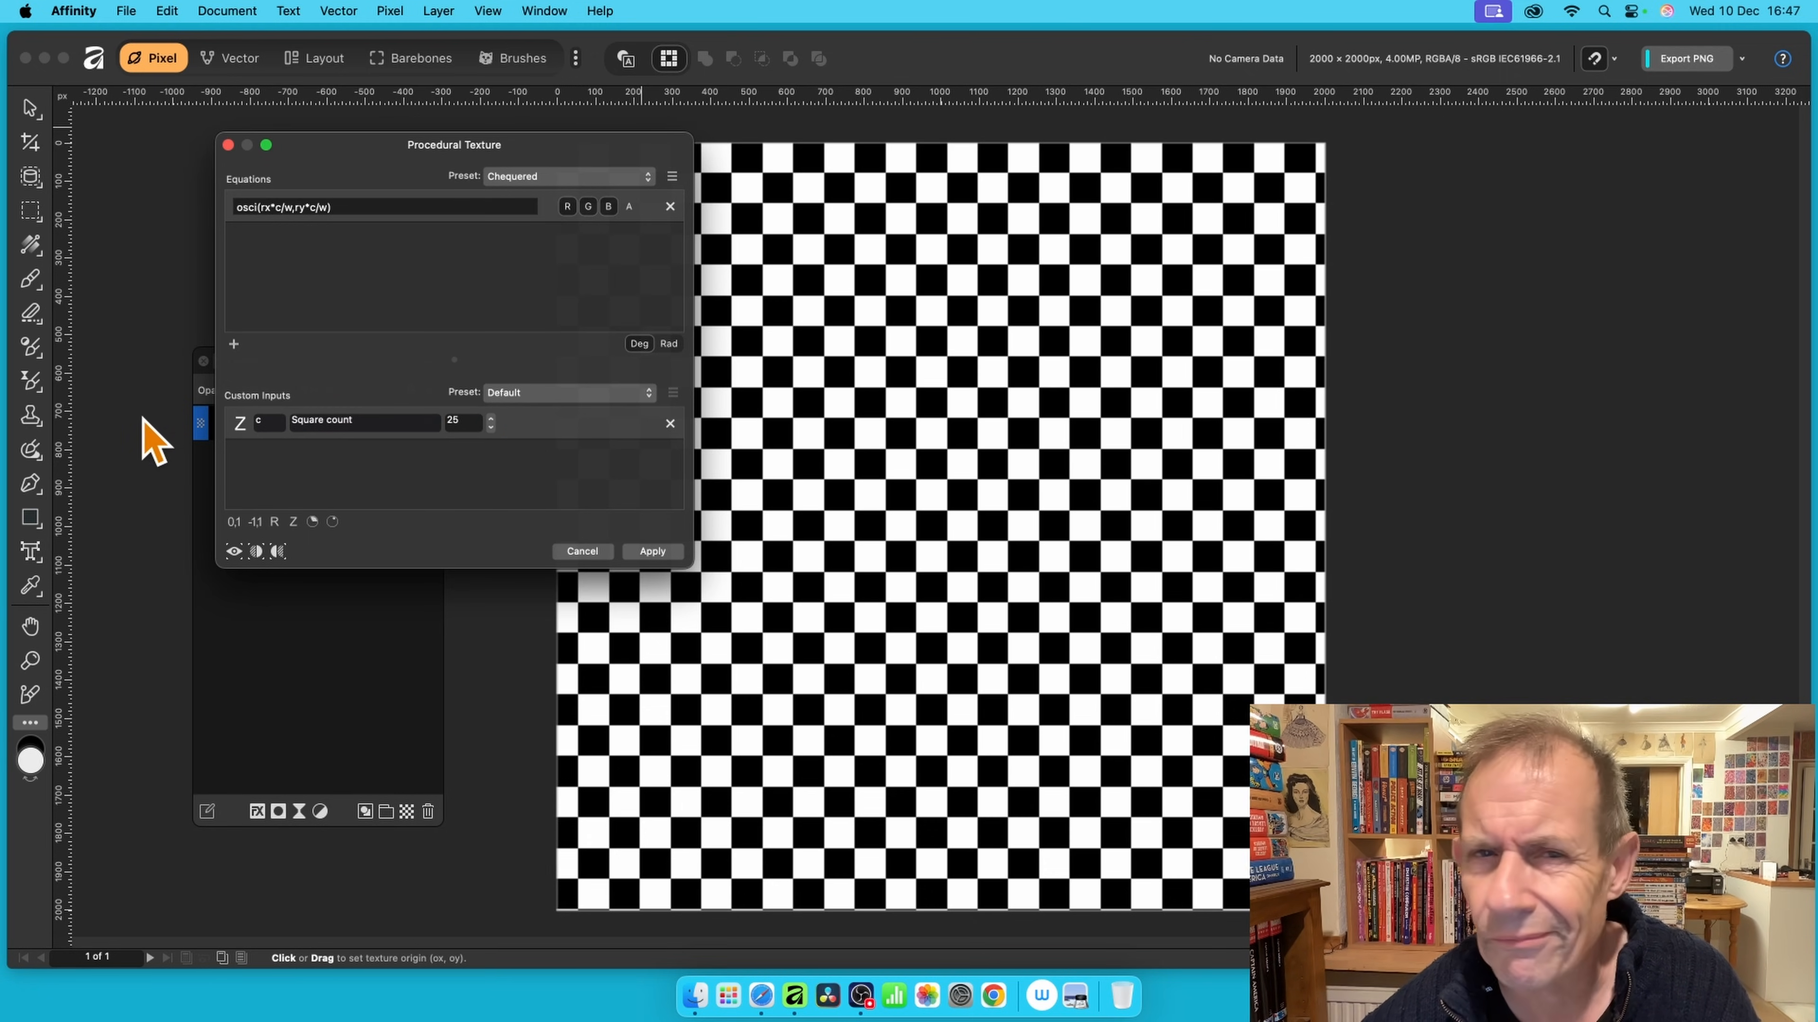
{"action": "left_click", "coordinate": [492, 429]}
{"action": "left_click", "coordinate": [492, 429]}
{"action": "left_click", "coordinate": [492, 429]}
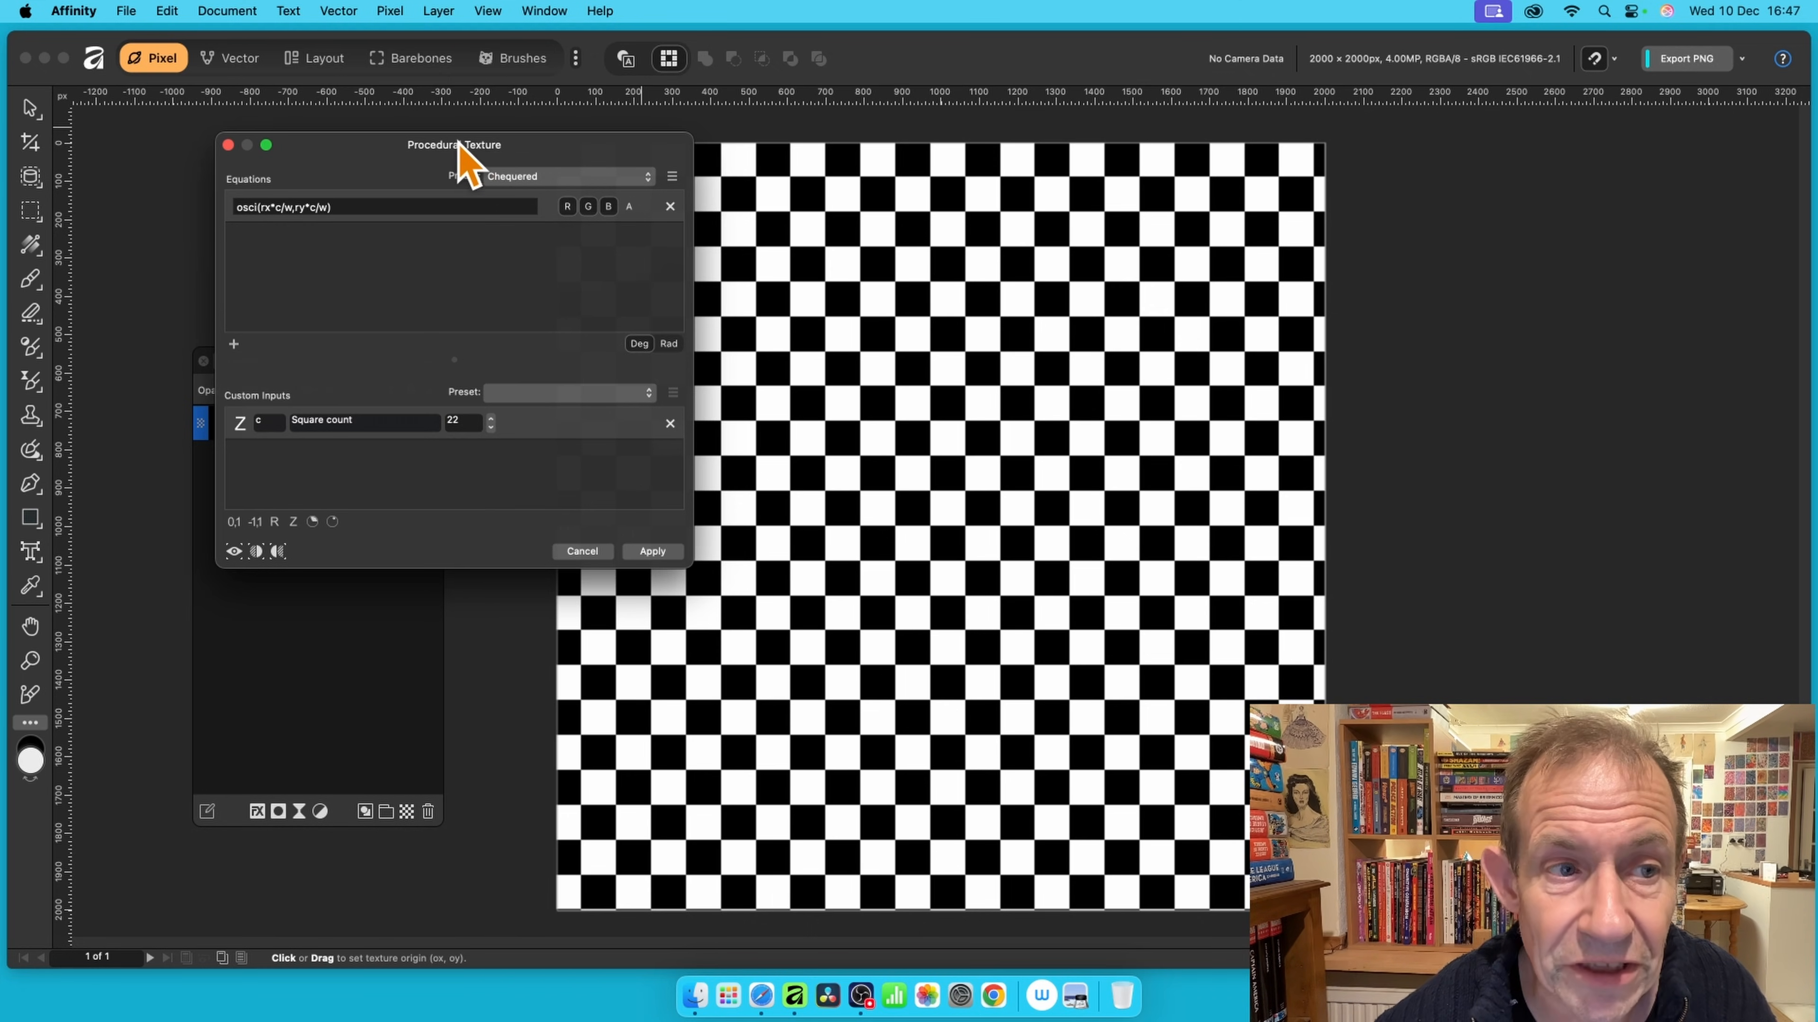
{"action": "left_click_drag", "start_coordinate": [454, 147], "coordinate": [685, 176]}
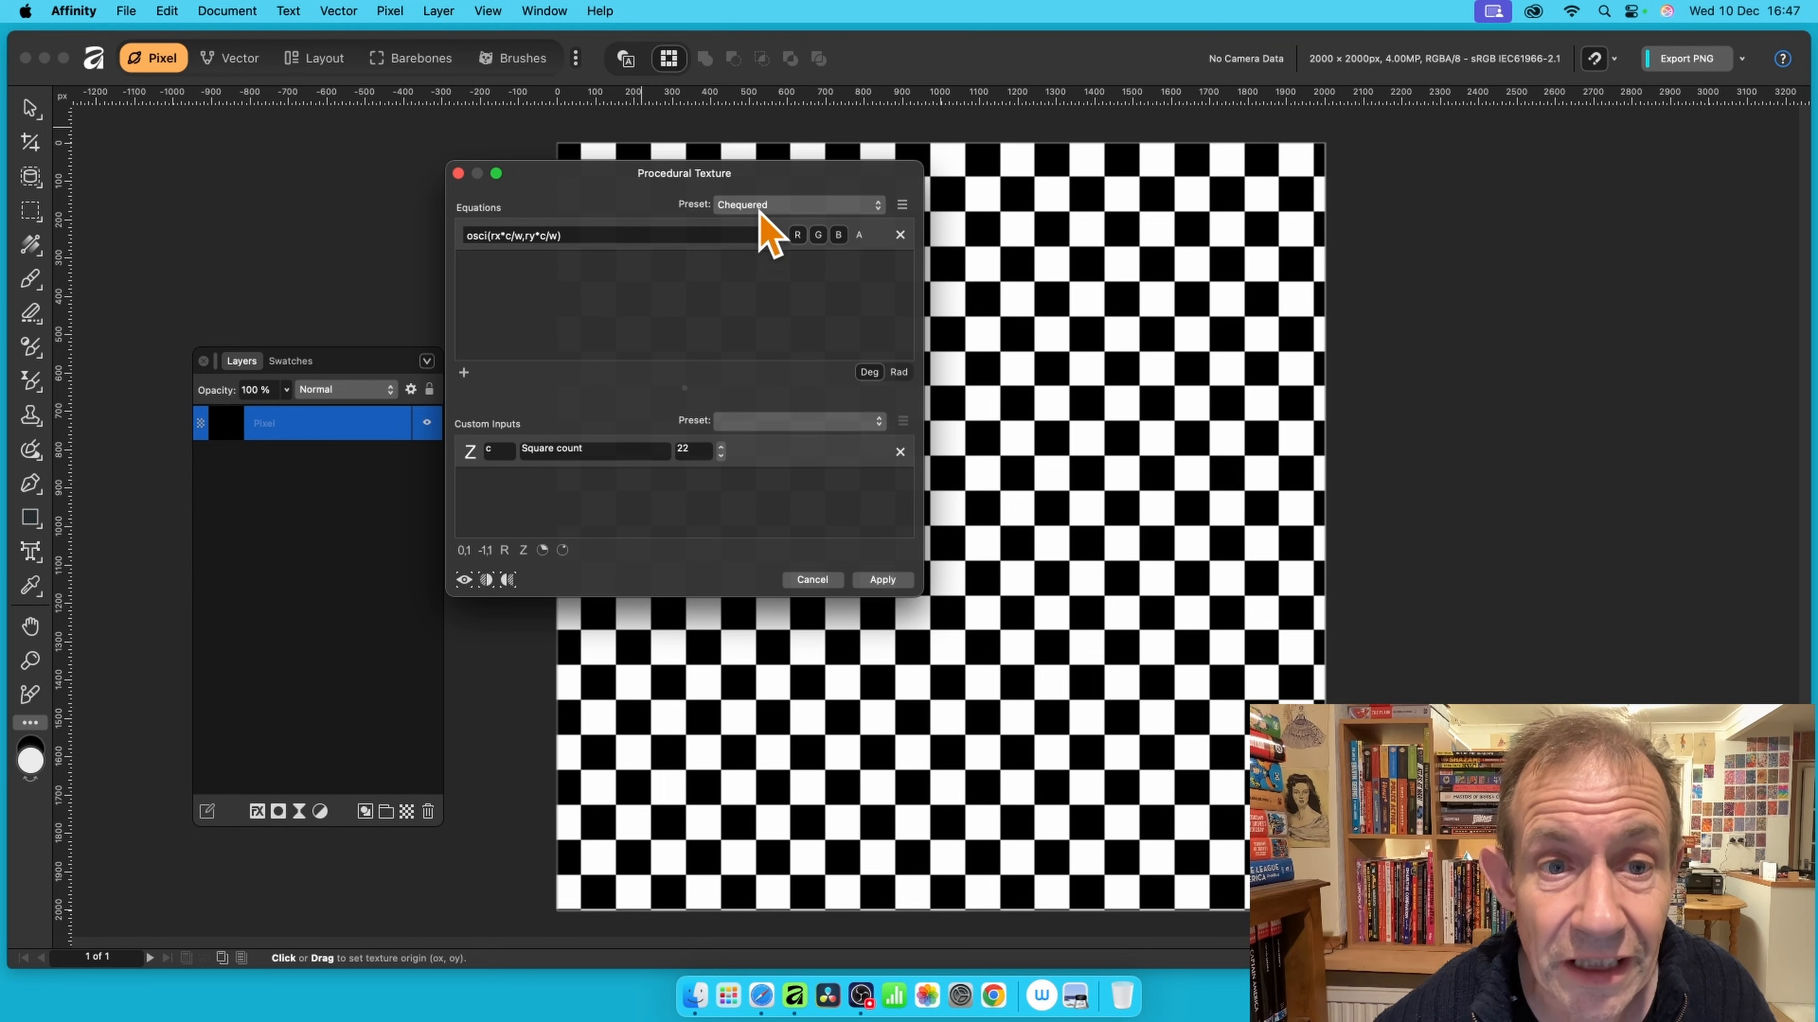
- Cancel the Procedural Texture filter, delete the black pixel layer, and move the Layers panel higher beside the canvas
{"action": "left_click", "coordinate": [761, 207]}
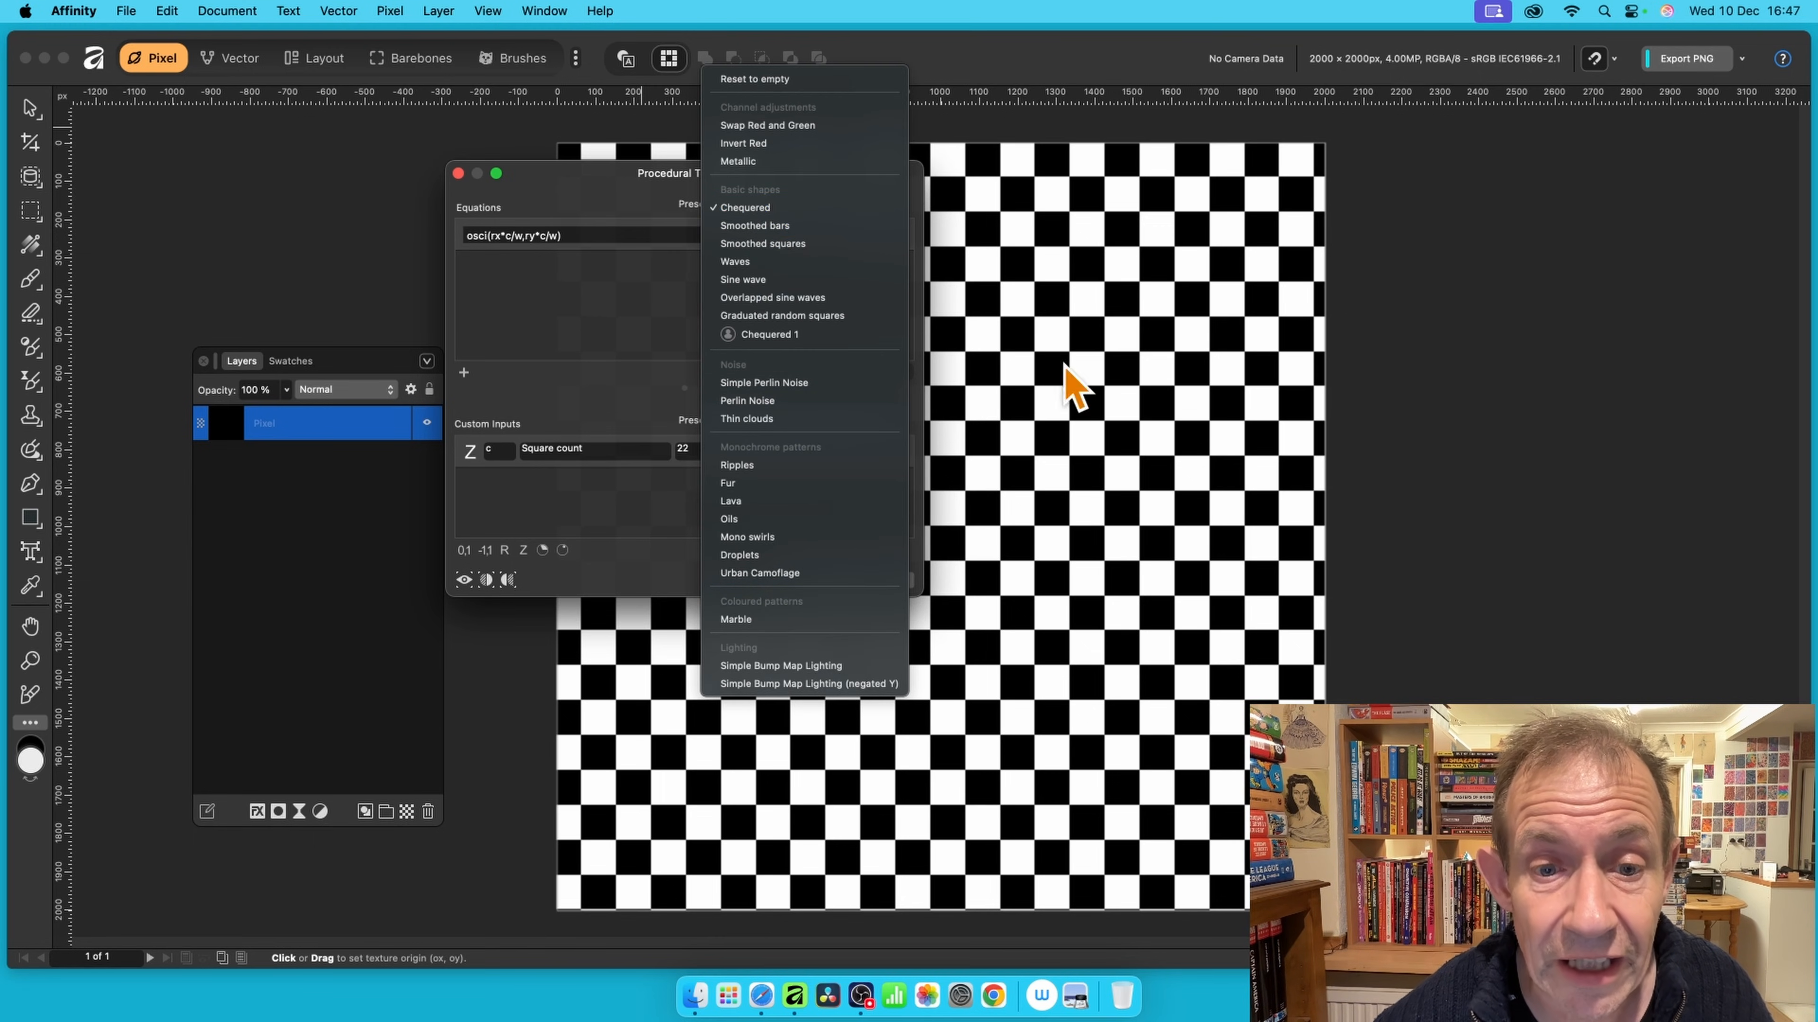
{"action": "left_click", "coordinate": [828, 587]}
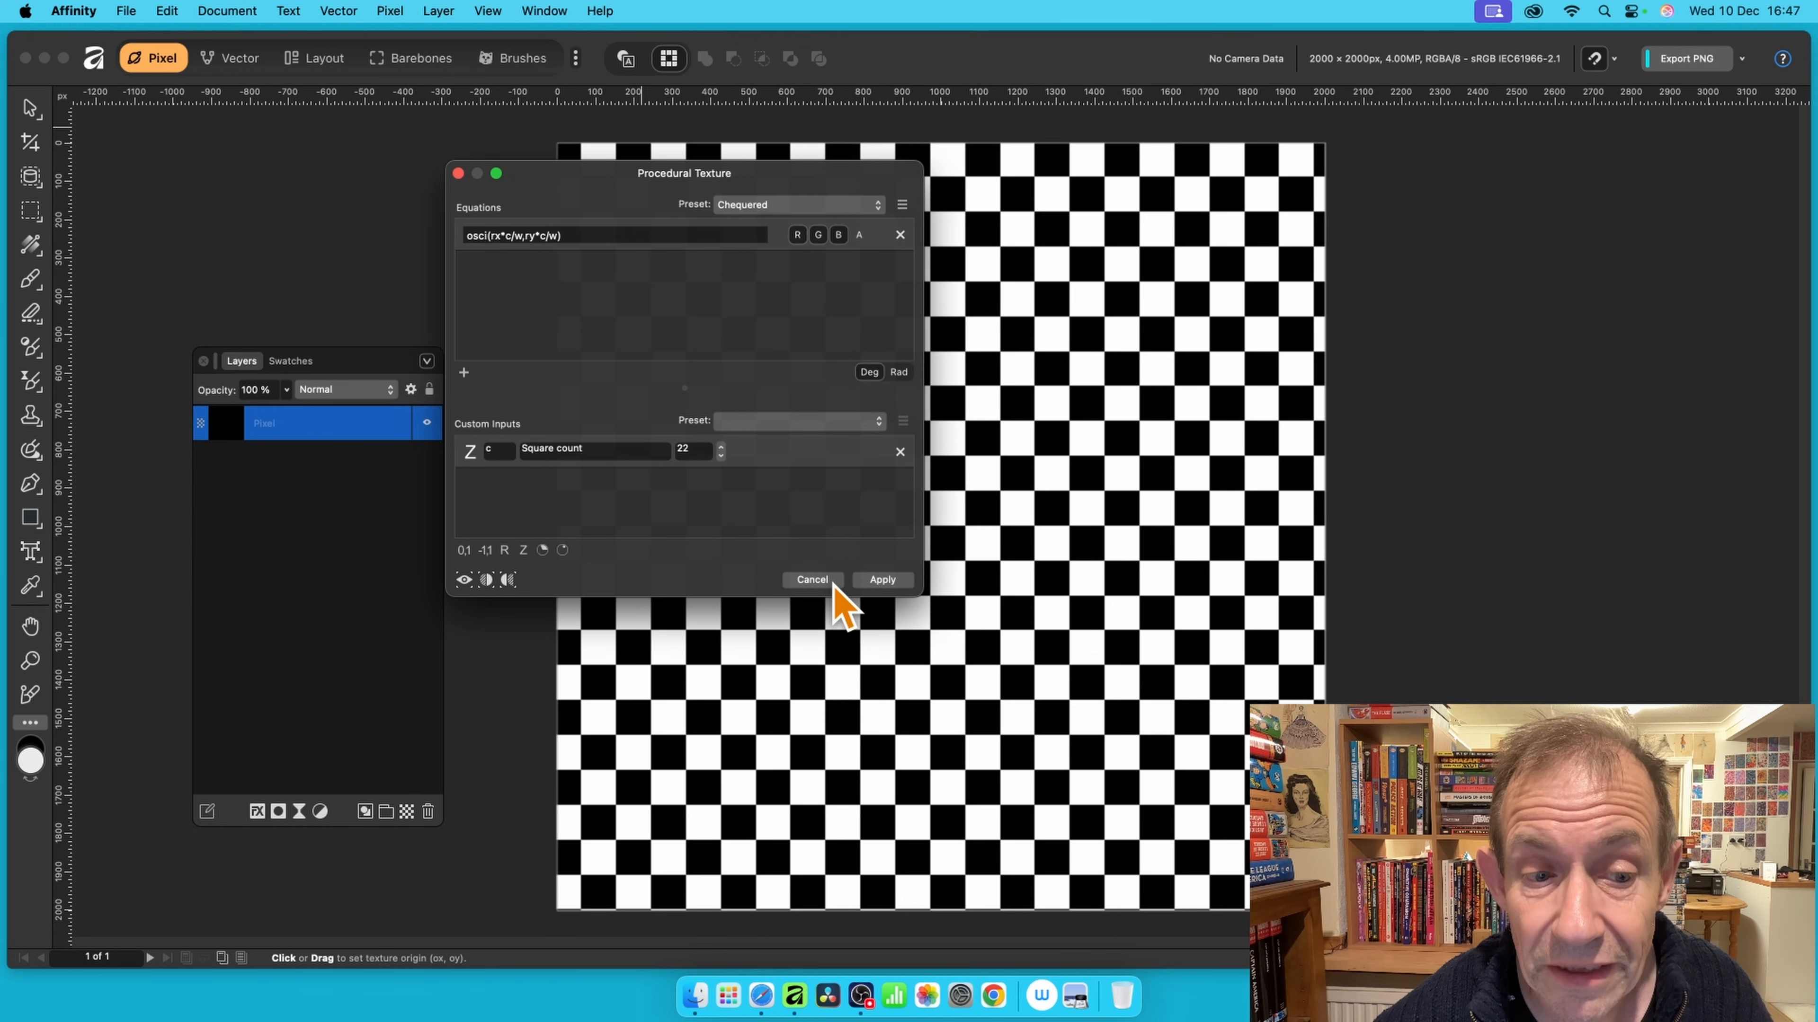
{"action": "left_click", "coordinate": [830, 581]}
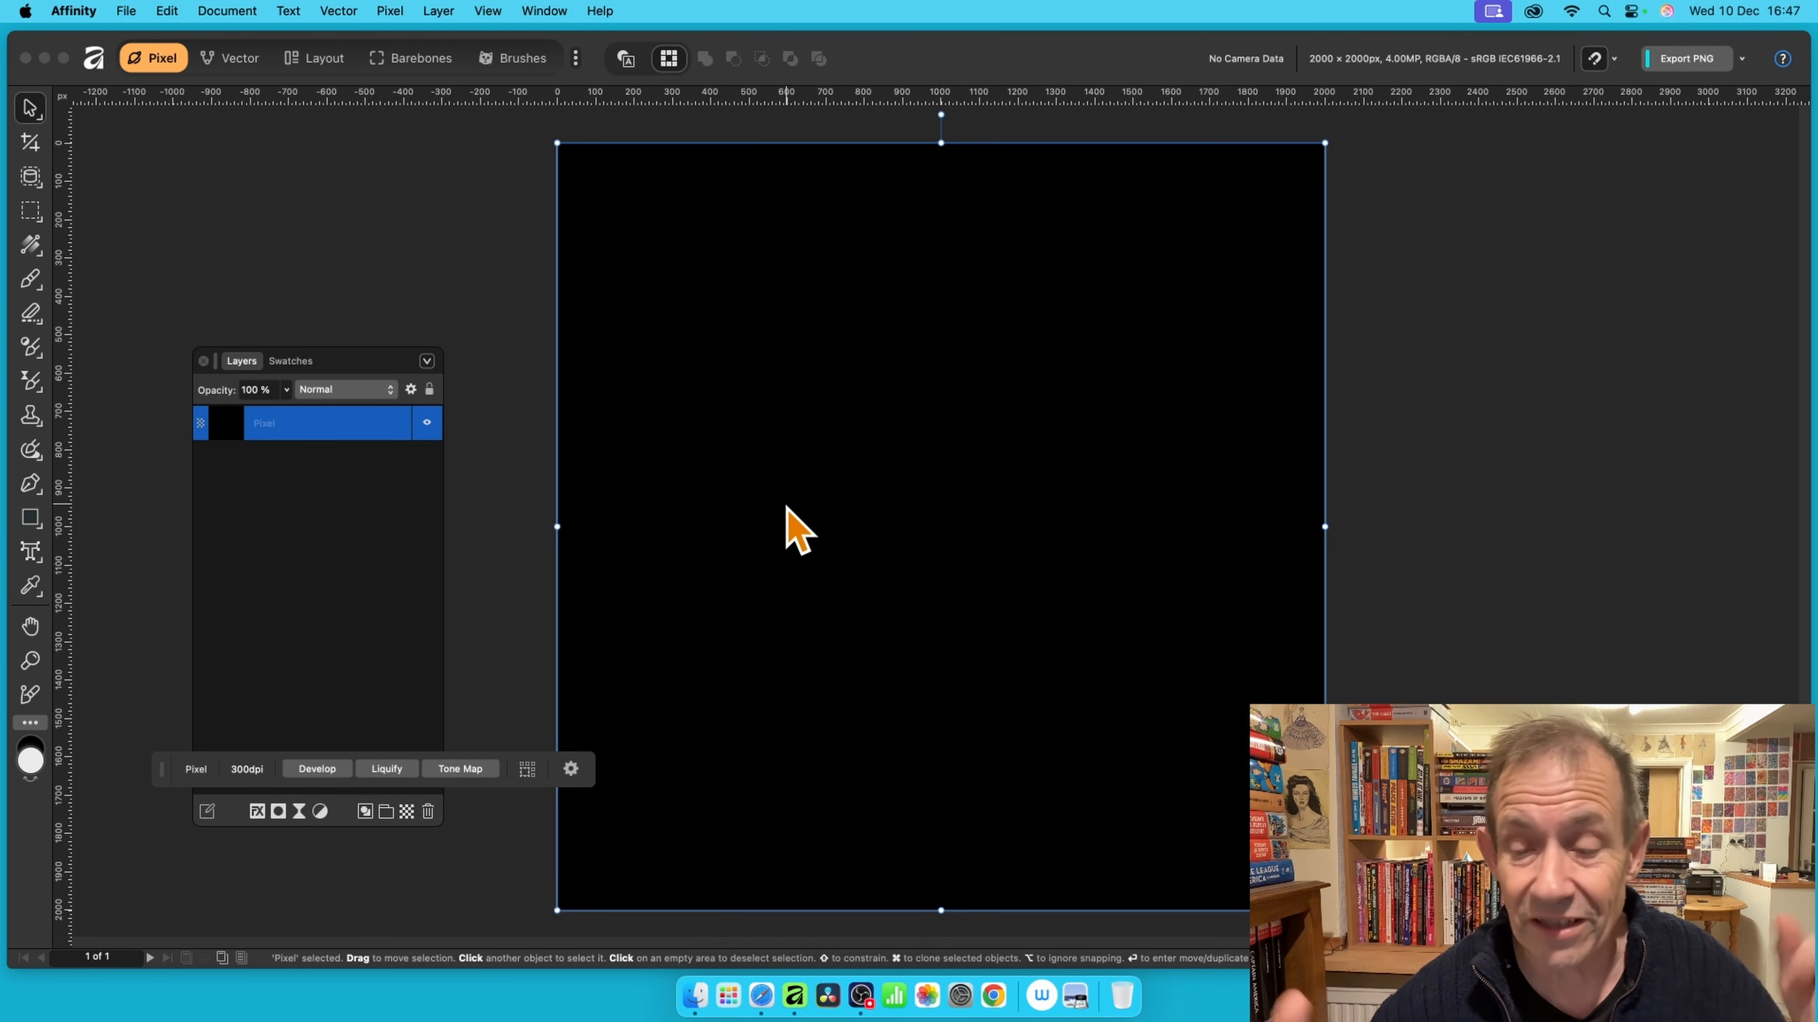
{"action": "key", "text": "Delete"}
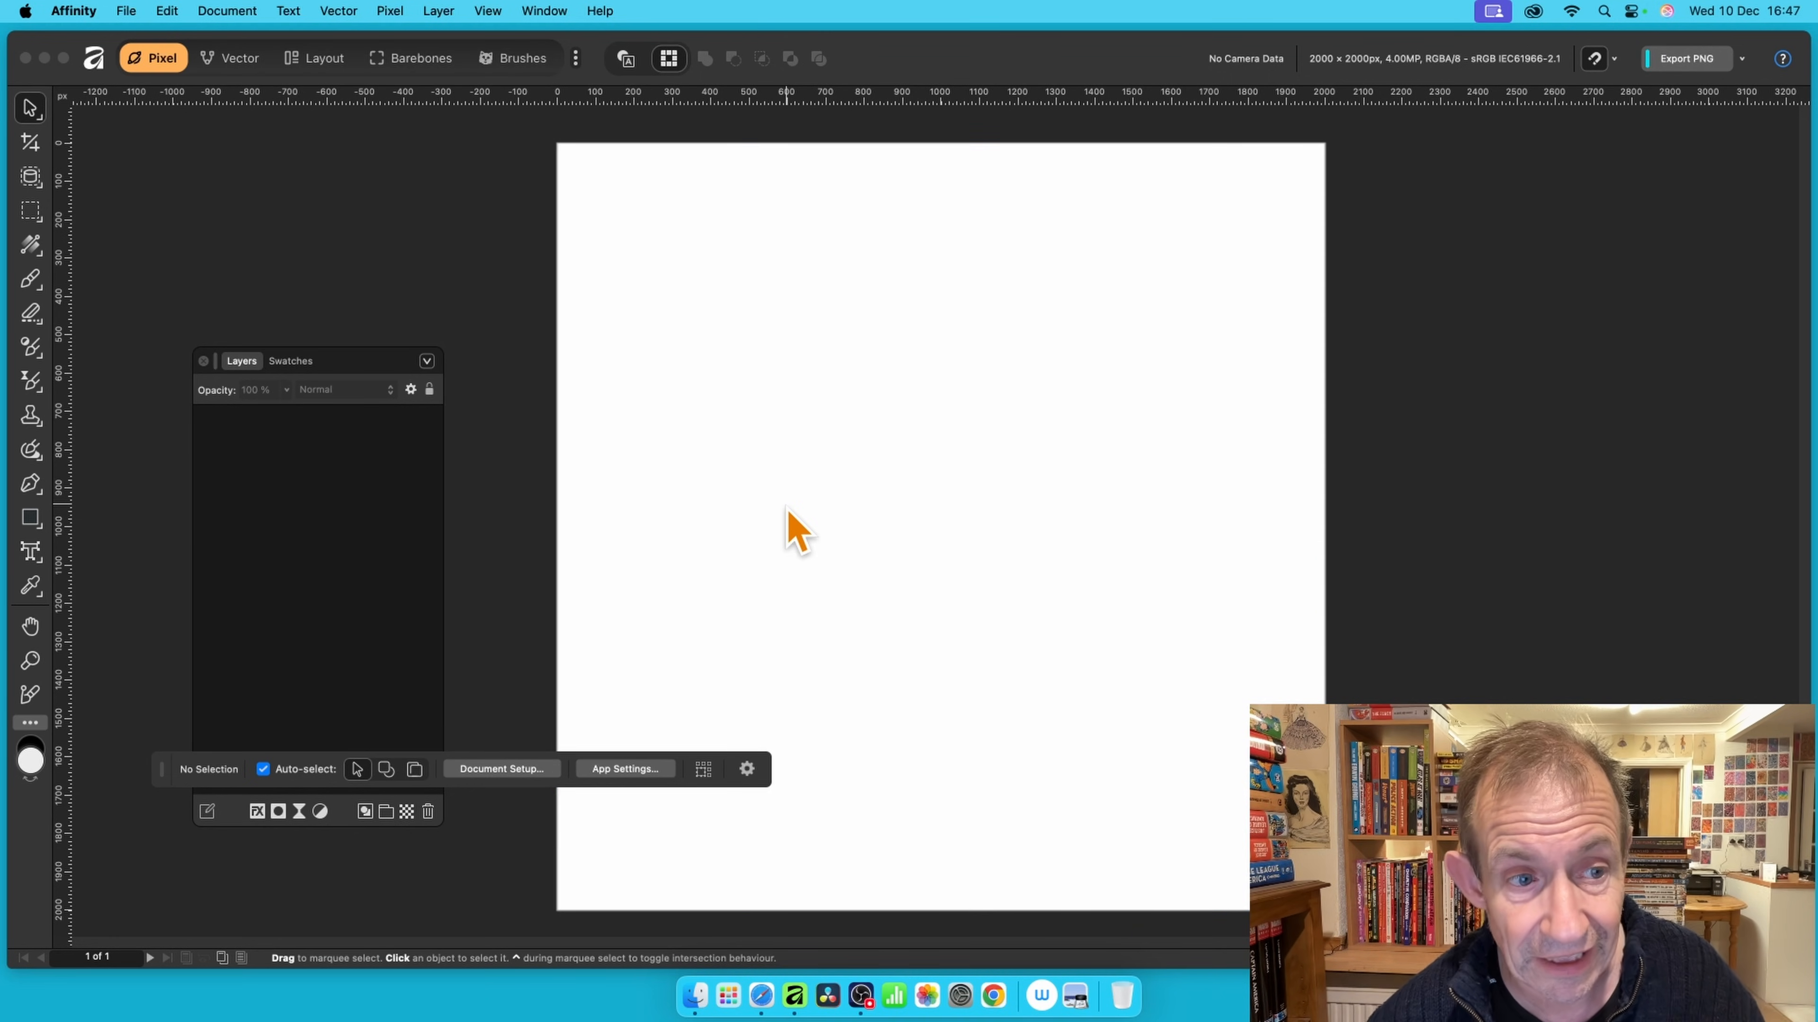
{"action": "left_click_drag", "start_coordinate": [378, 359], "coordinate": [414, 193]}
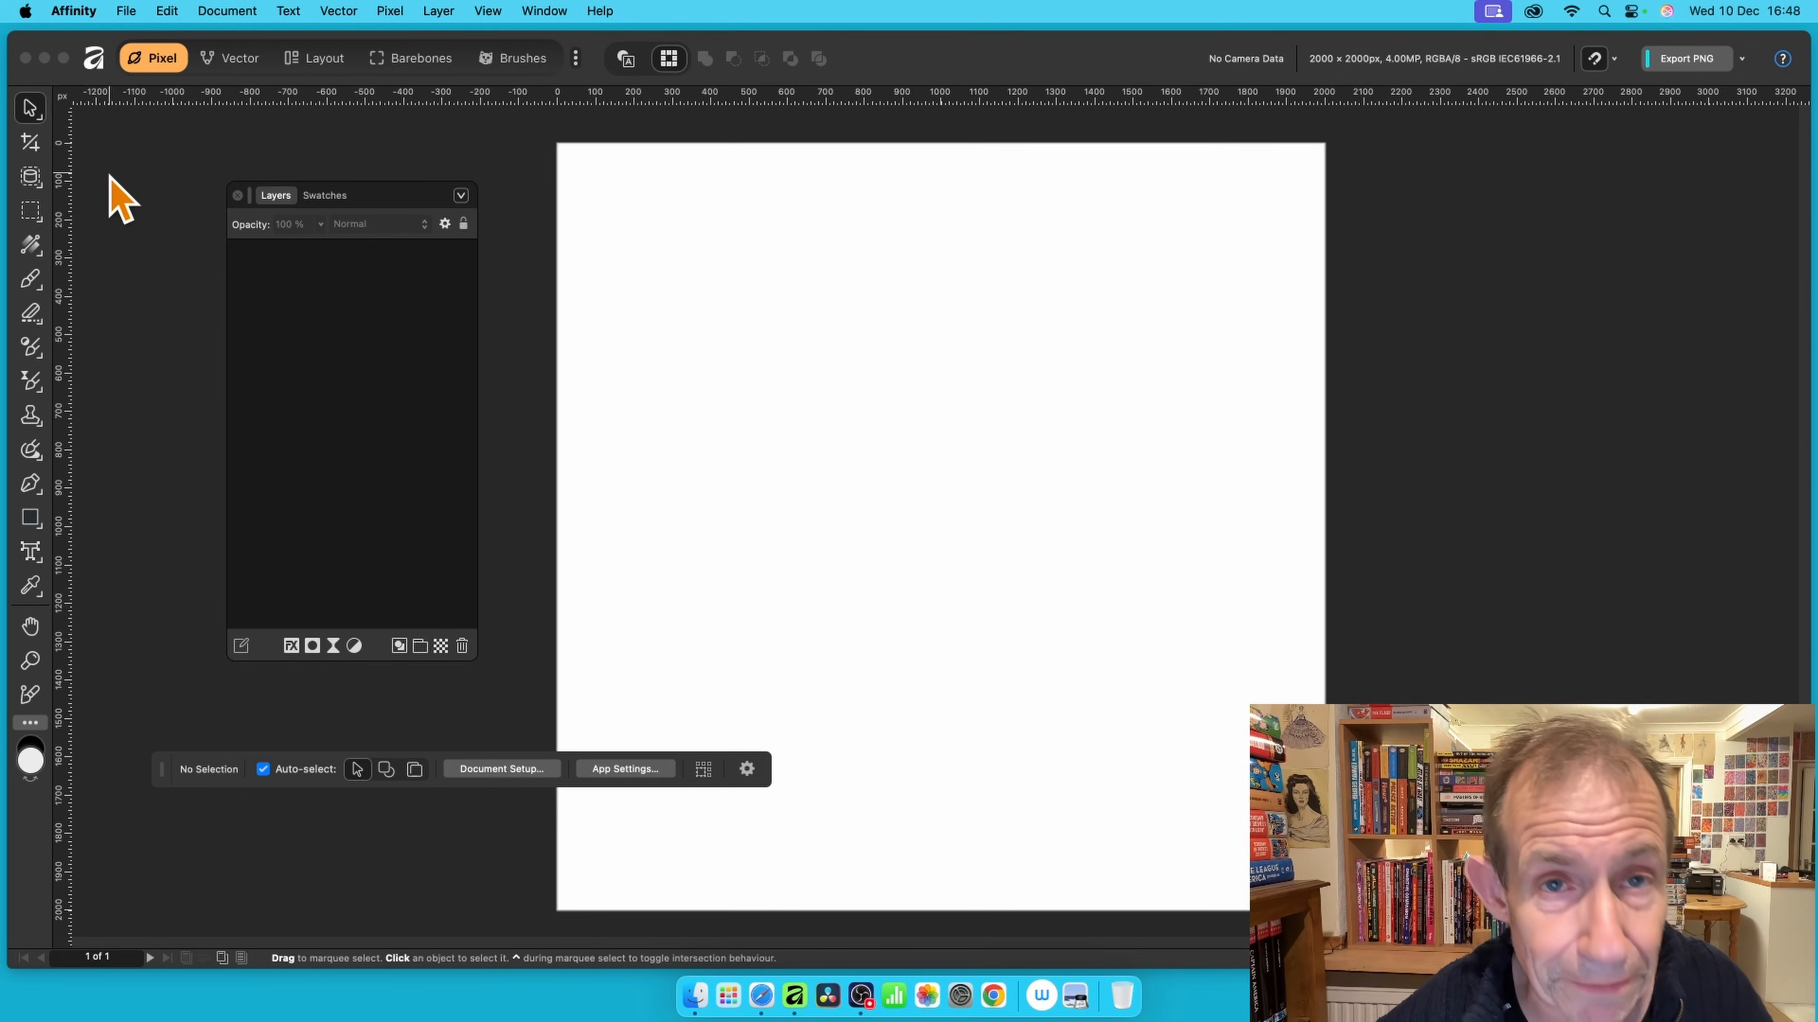
- Add a new pixel layer and fill it with the black secondary colour at 100% opacity in Normal blend mode
{"action": "left_click", "coordinate": [390, 10]}
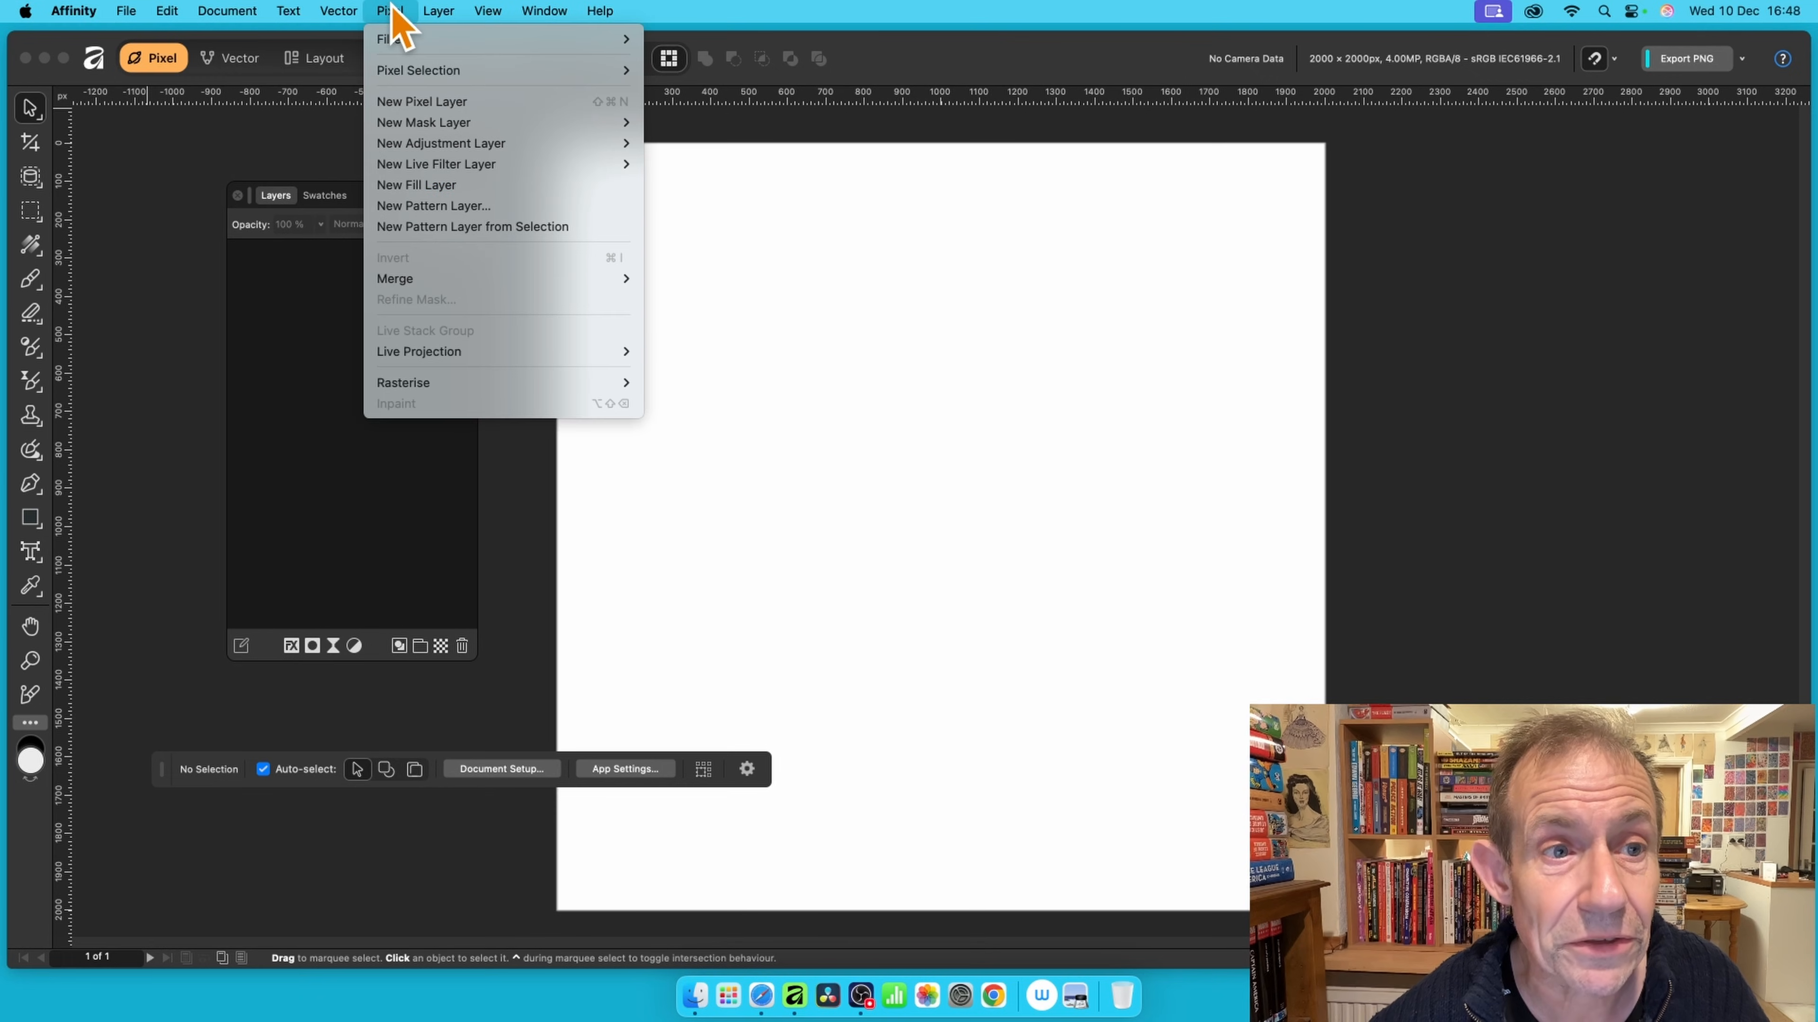
{"action": "left_click", "coordinate": [421, 102]}
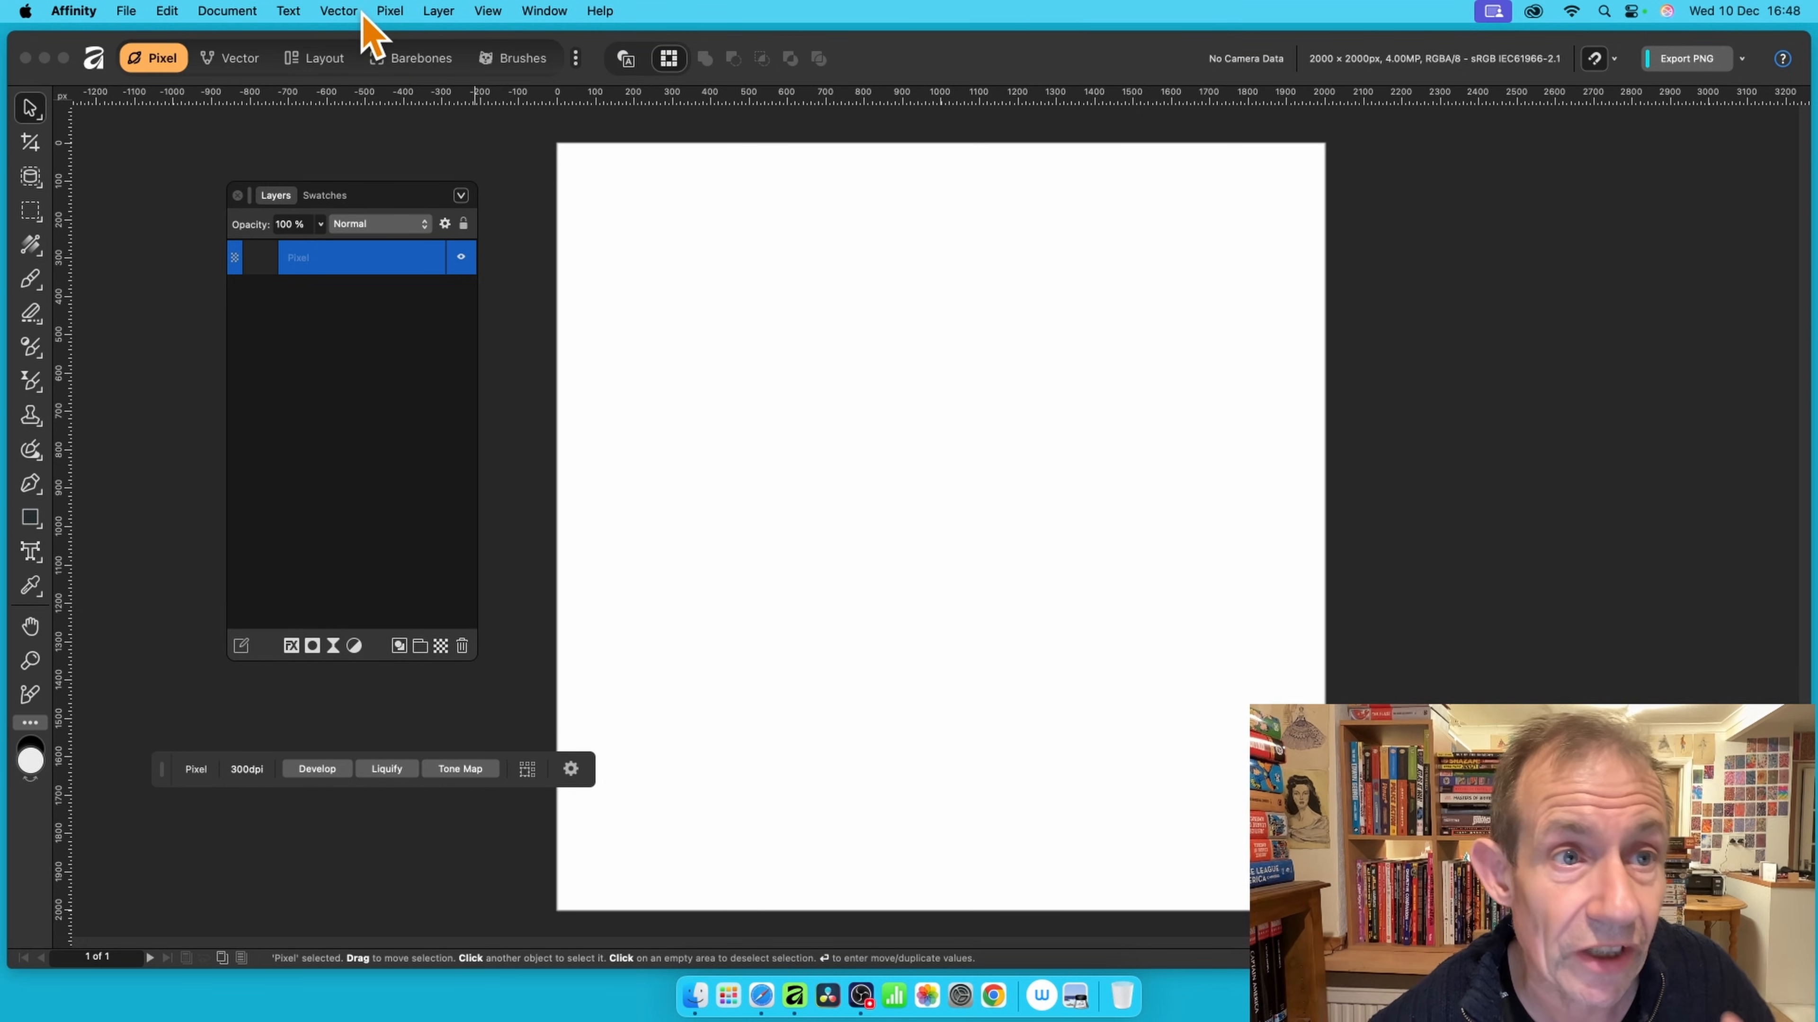
{"action": "left_click", "coordinate": [391, 10]}
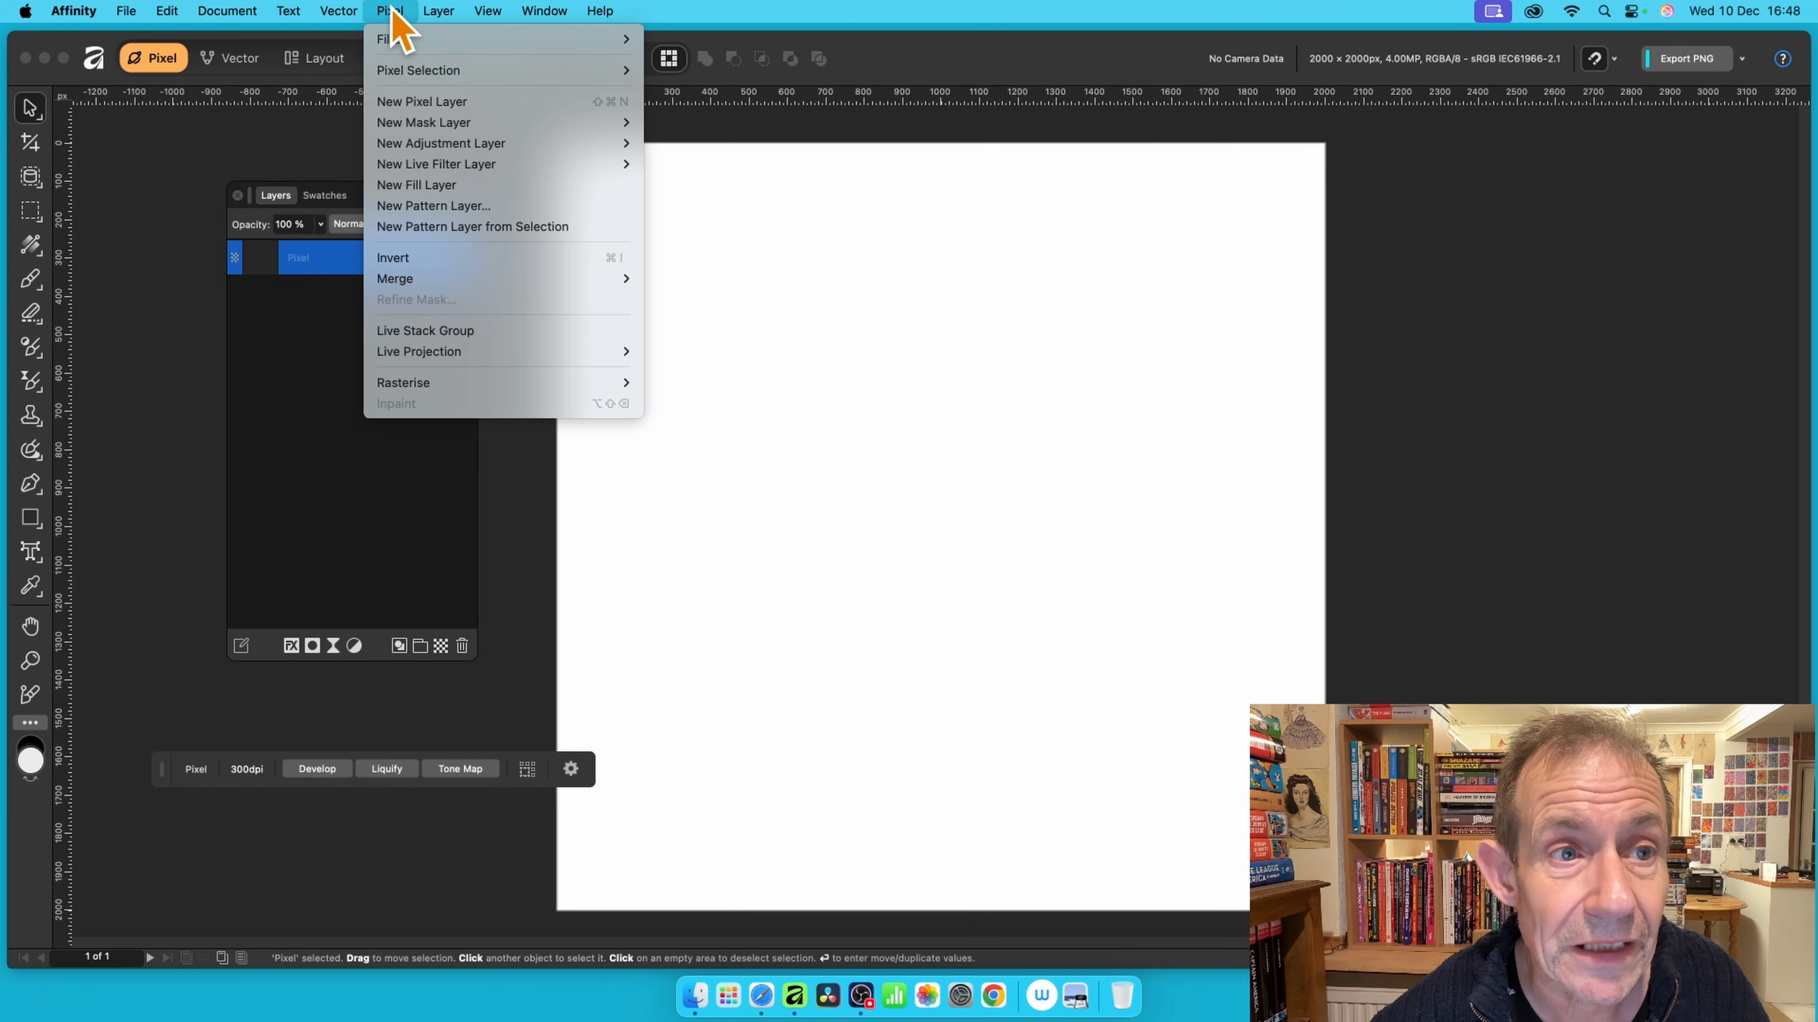
{"action": "mouse_move", "coordinate": [398, 43]}
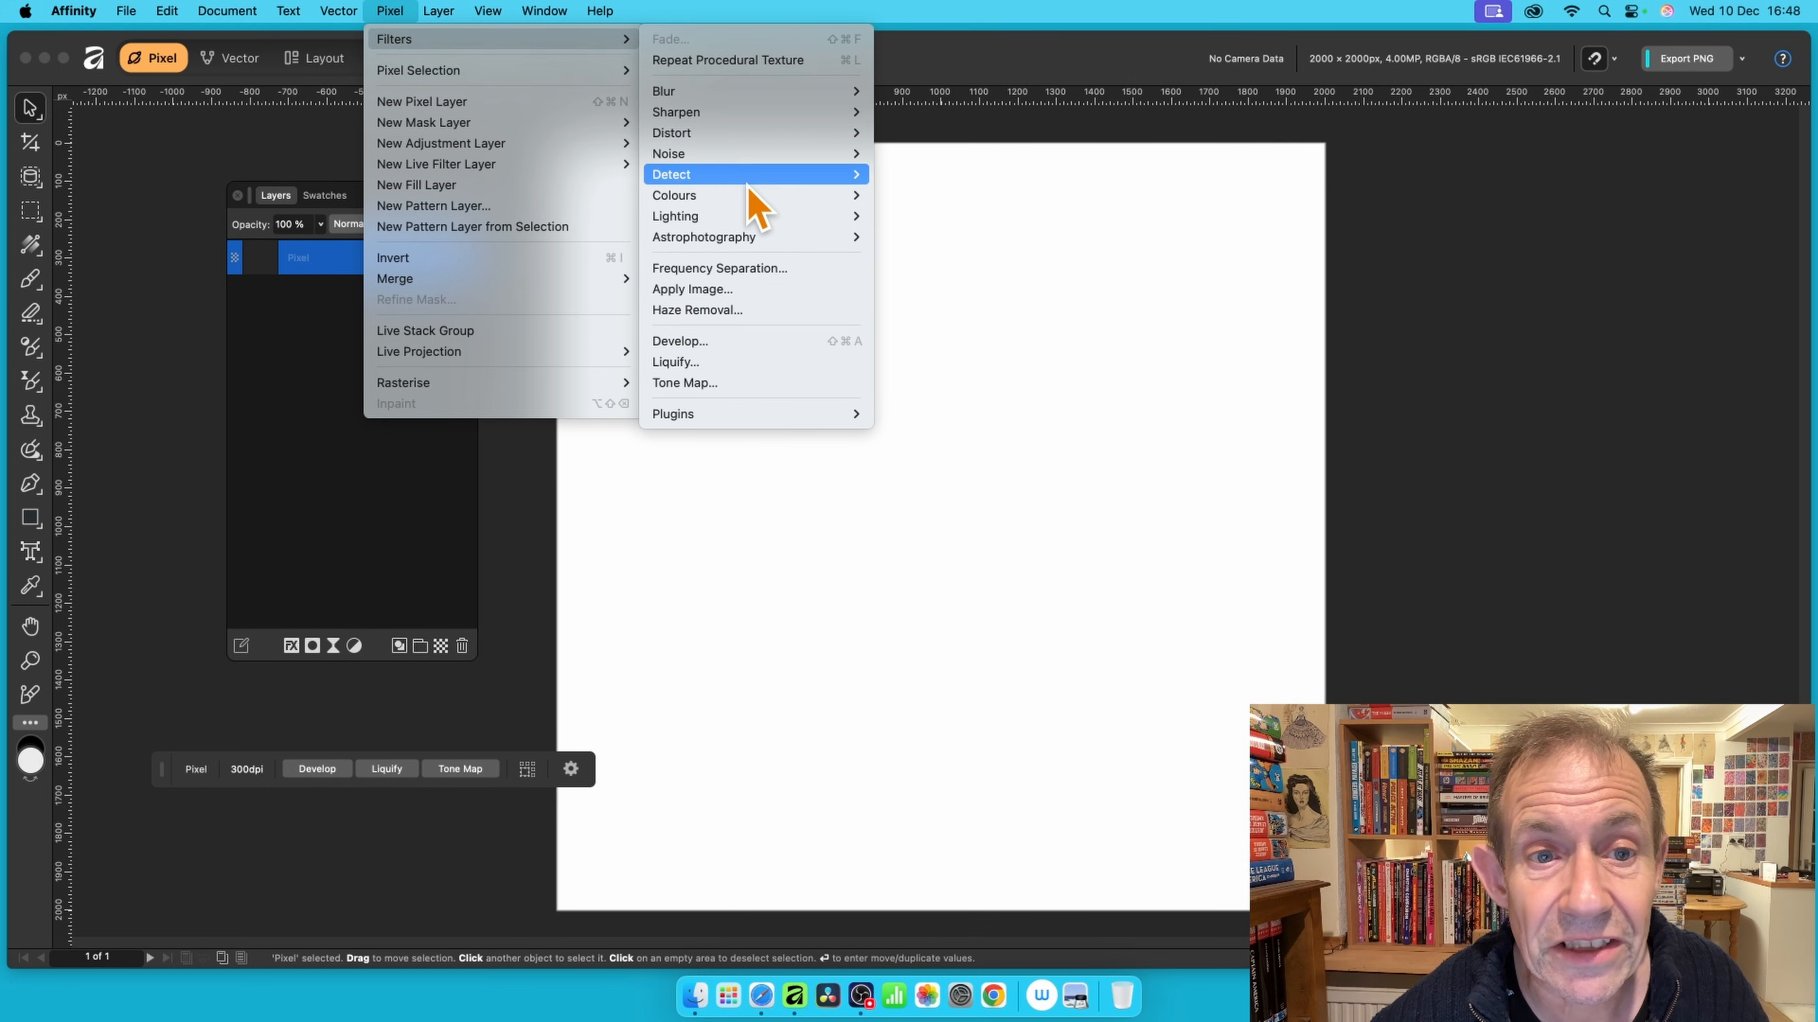
{"action": "mouse_move", "coordinate": [751, 190]}
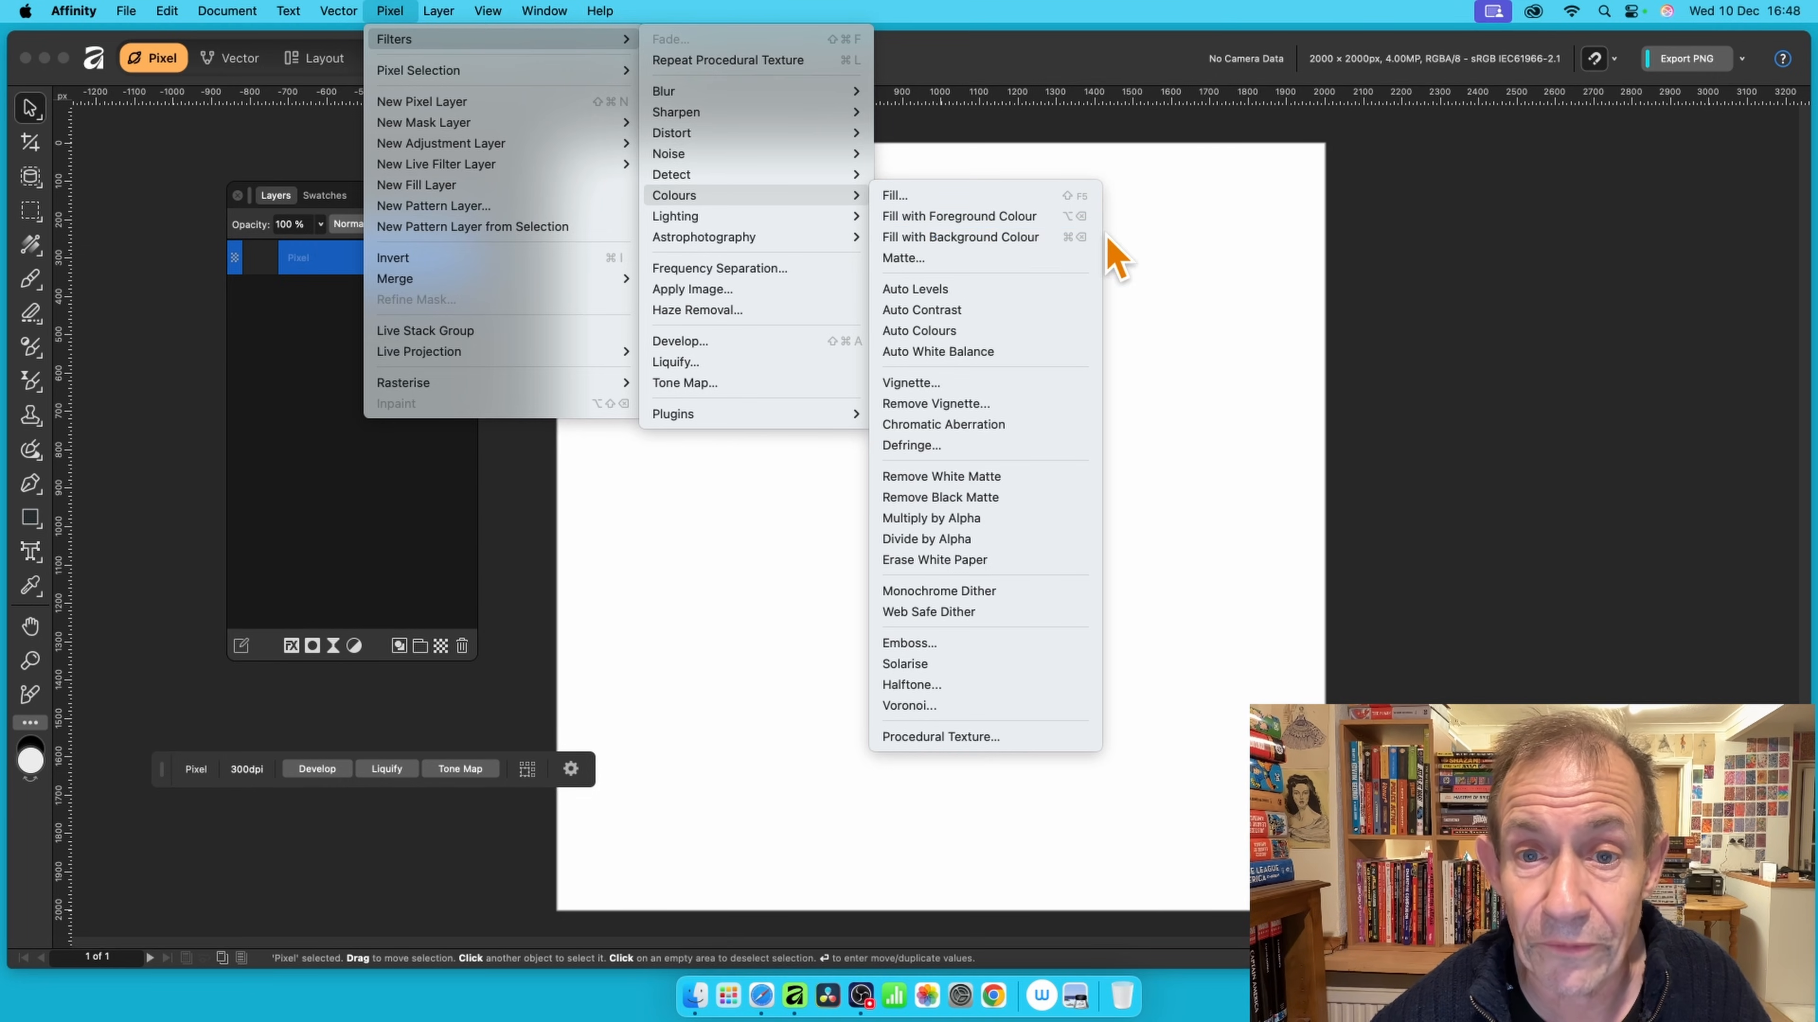
{"action": "left_click", "coordinate": [954, 200]}
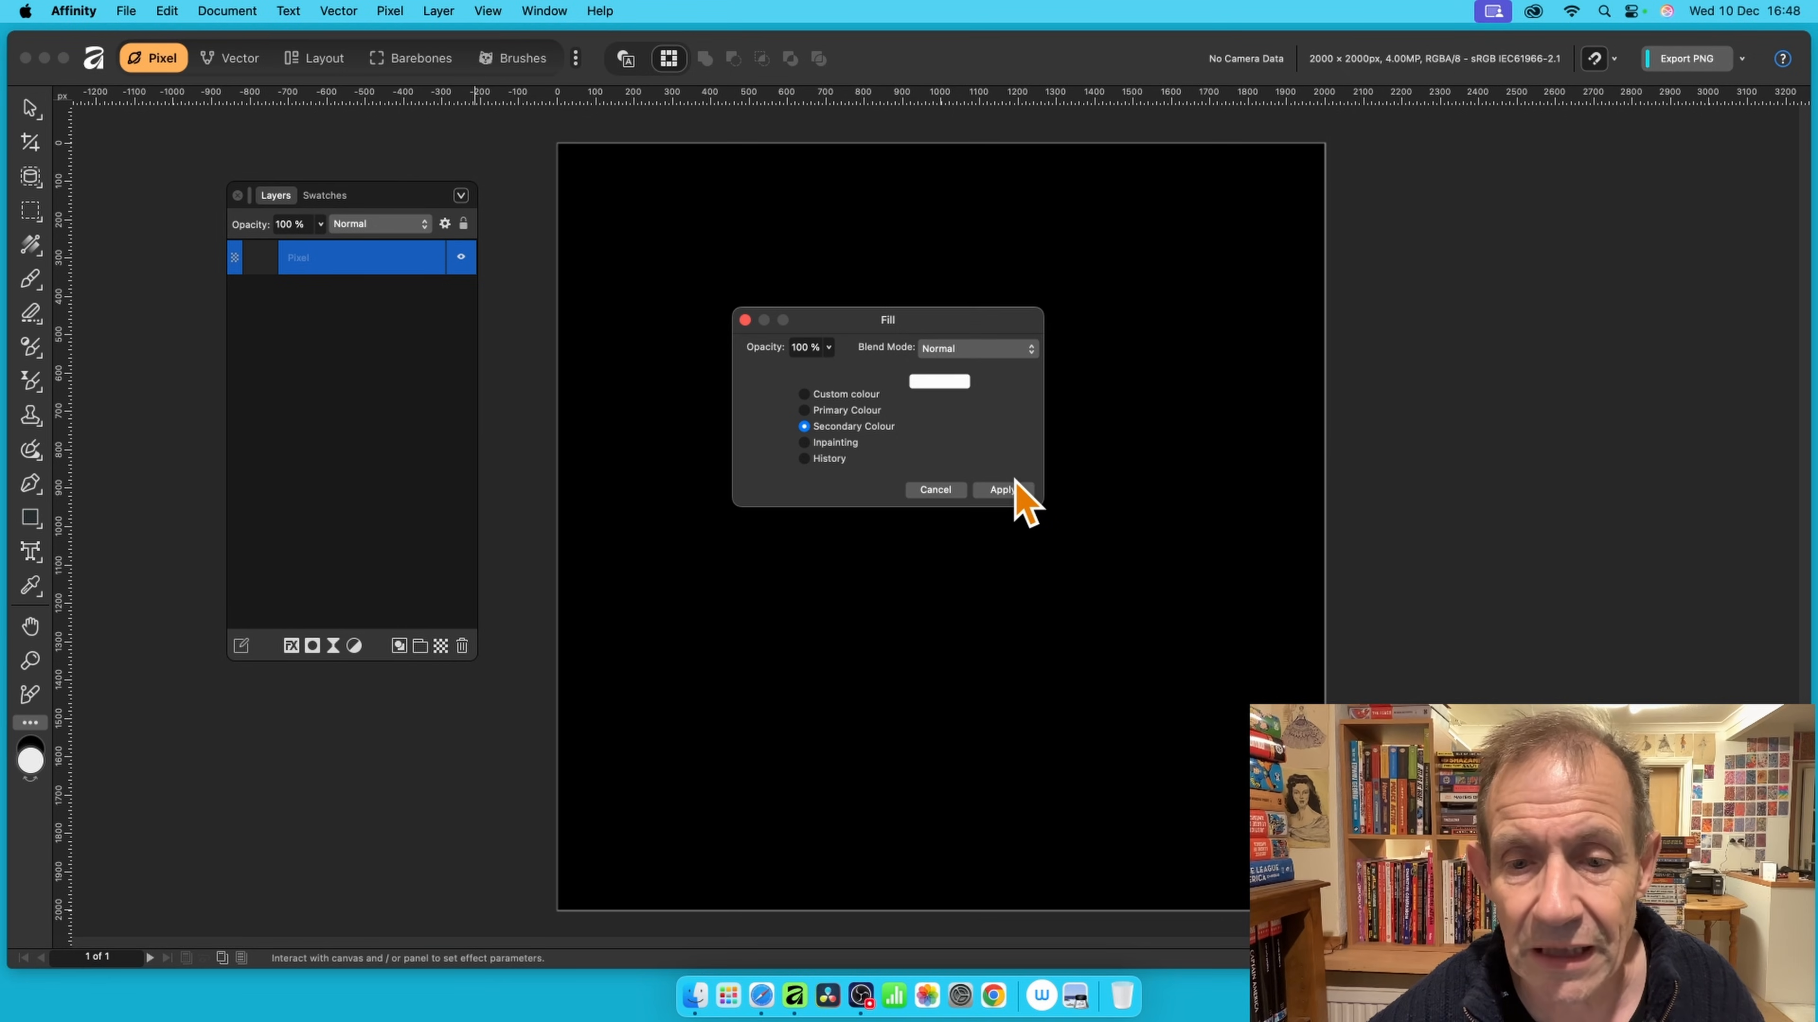
{"action": "left_click", "coordinate": [1006, 491]}
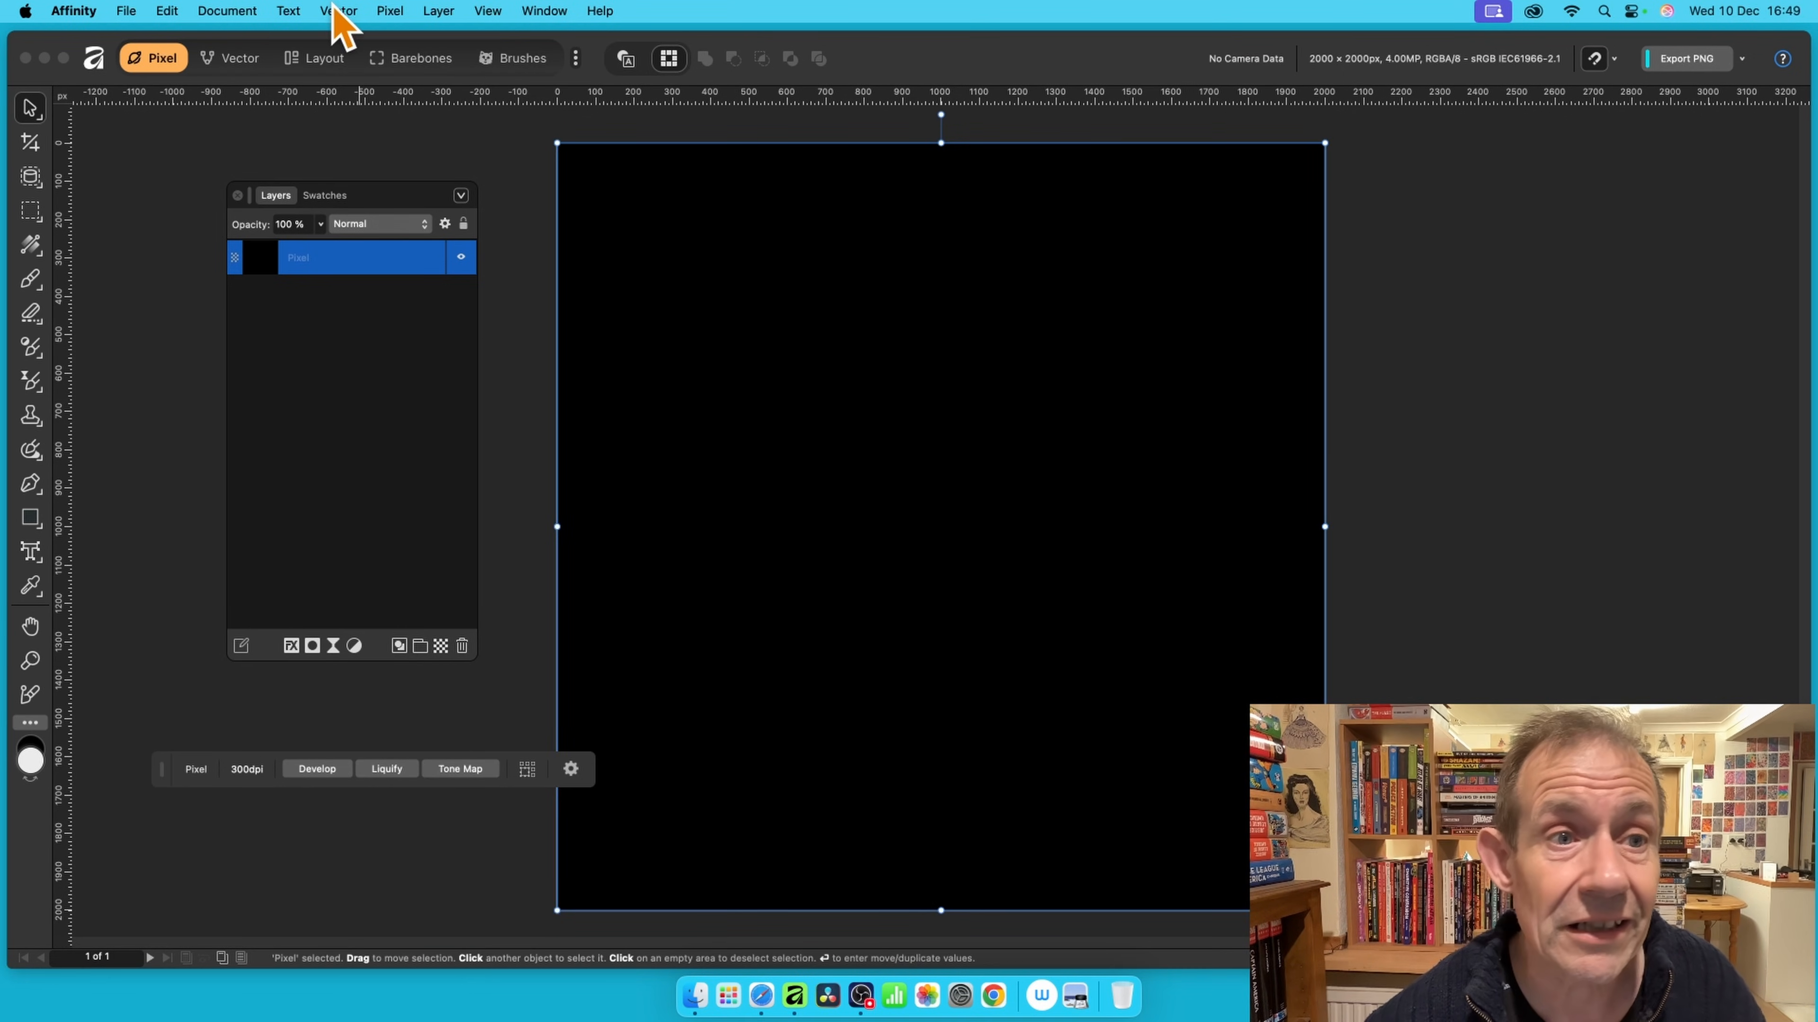
- Start a Procedural Texture on the black layer, move its dialog over the canvas, and load the Chequered preset
{"action": "left_click", "coordinate": [390, 11]}
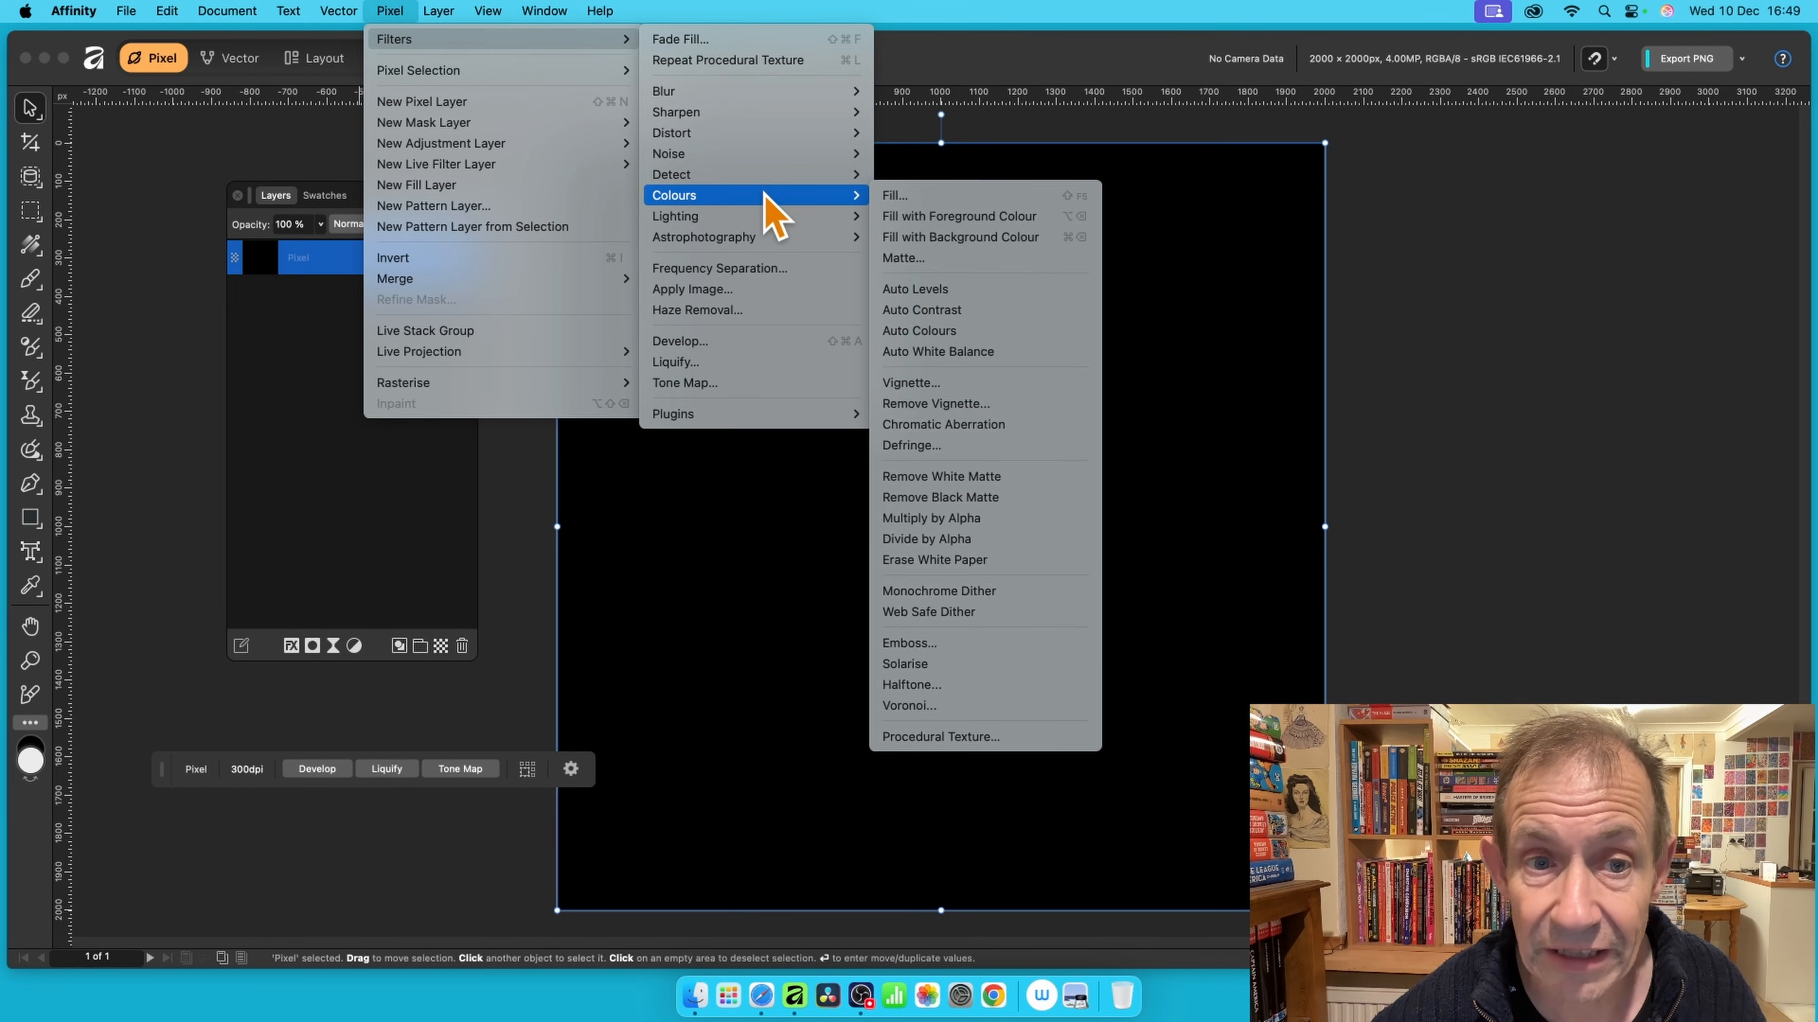
{"action": "left_click", "coordinate": [927, 745]}
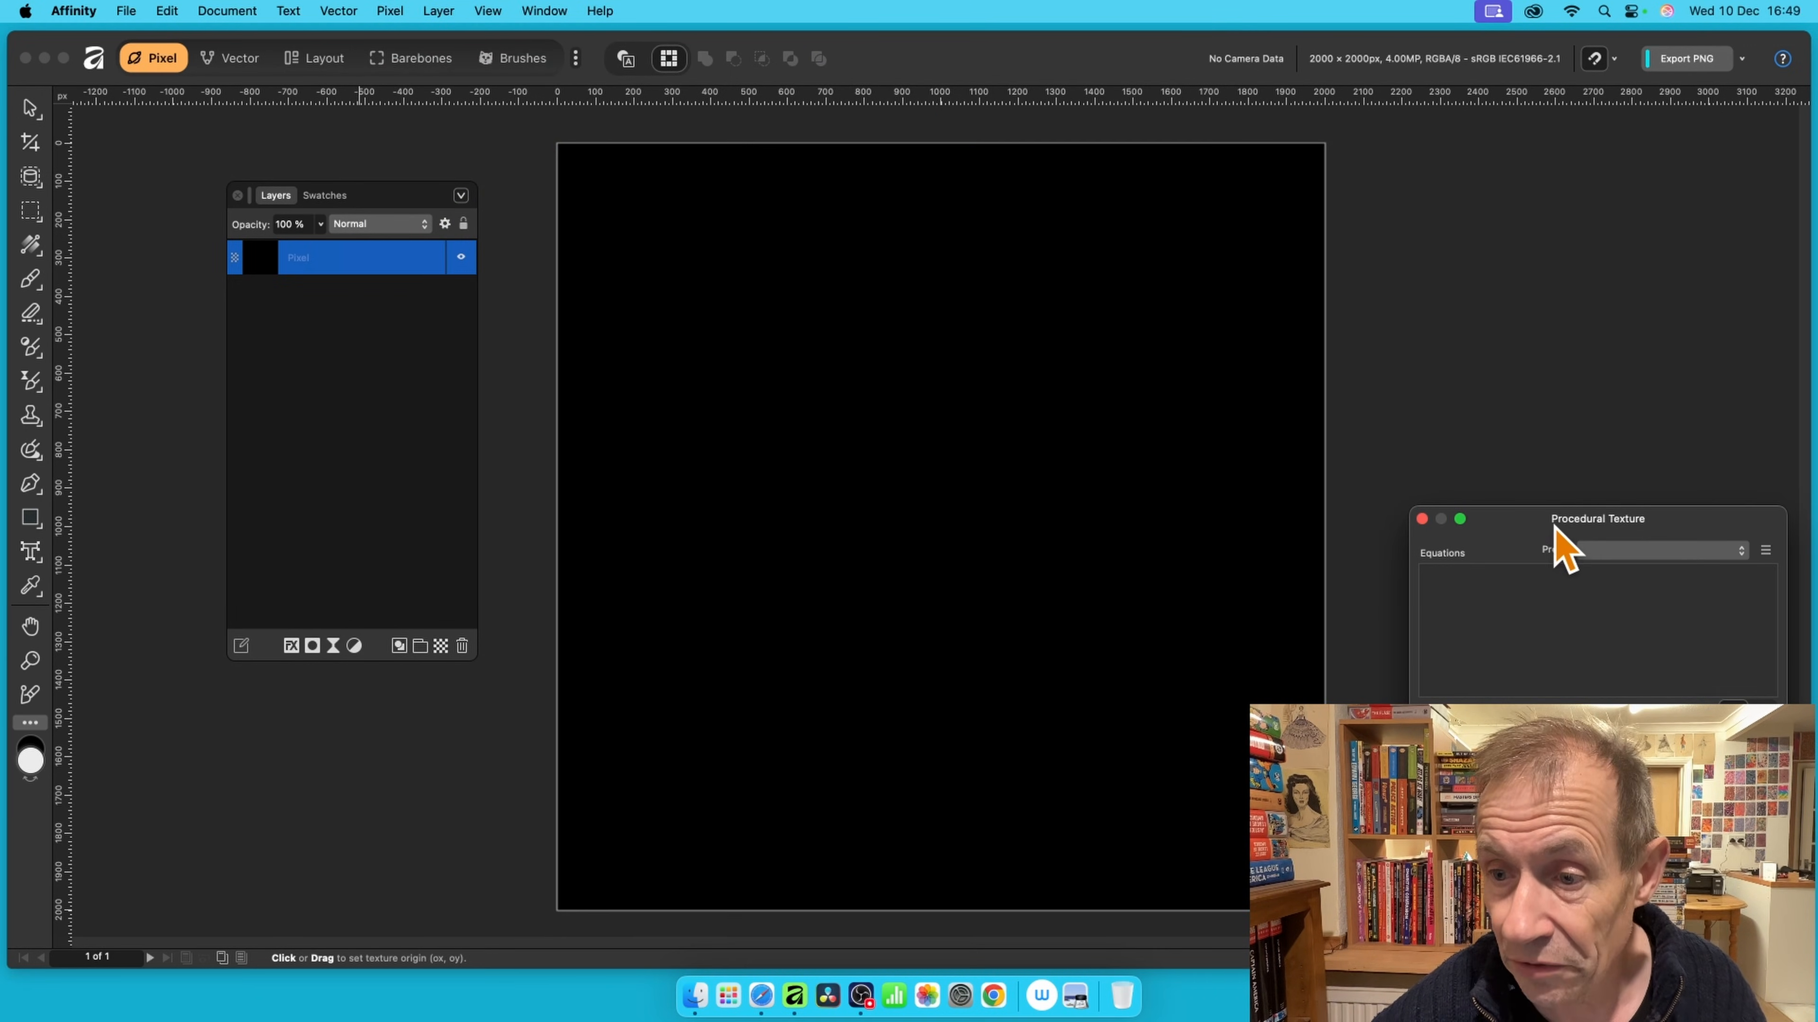
{"action": "left_click_drag", "start_coordinate": [1554, 530], "coordinate": [697, 224]}
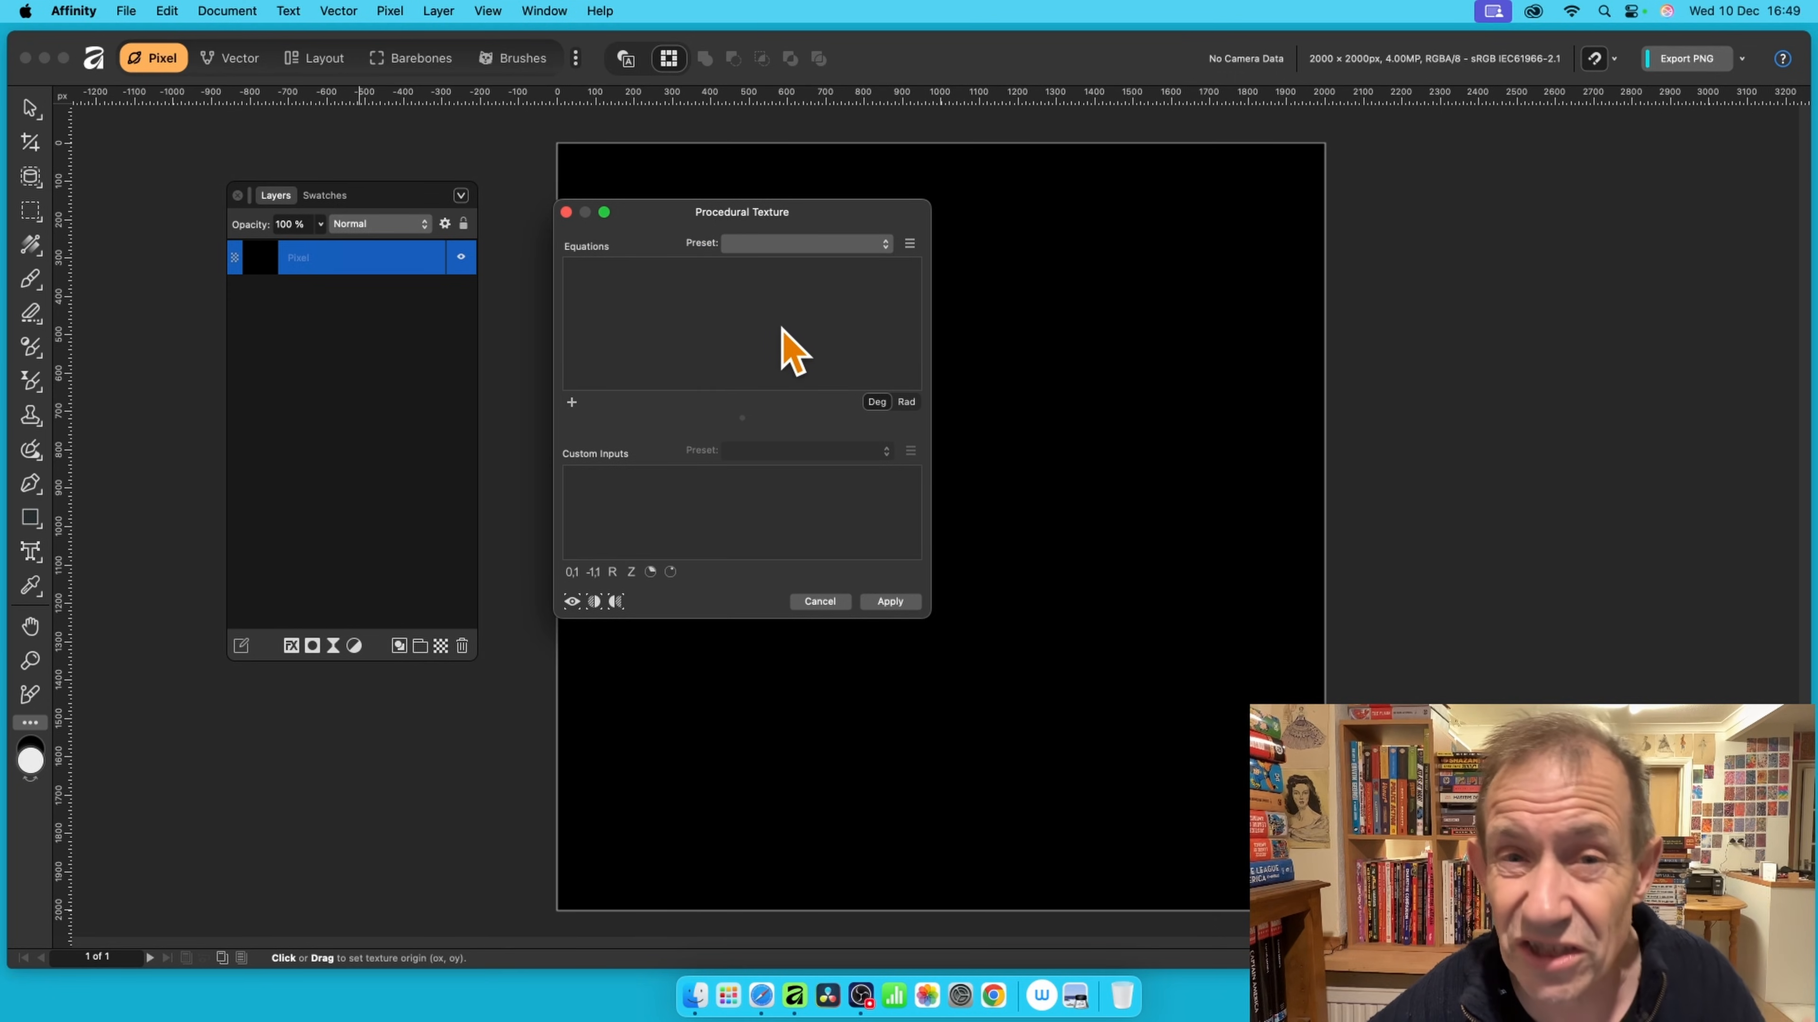
{"action": "left_click", "coordinate": [800, 246]}
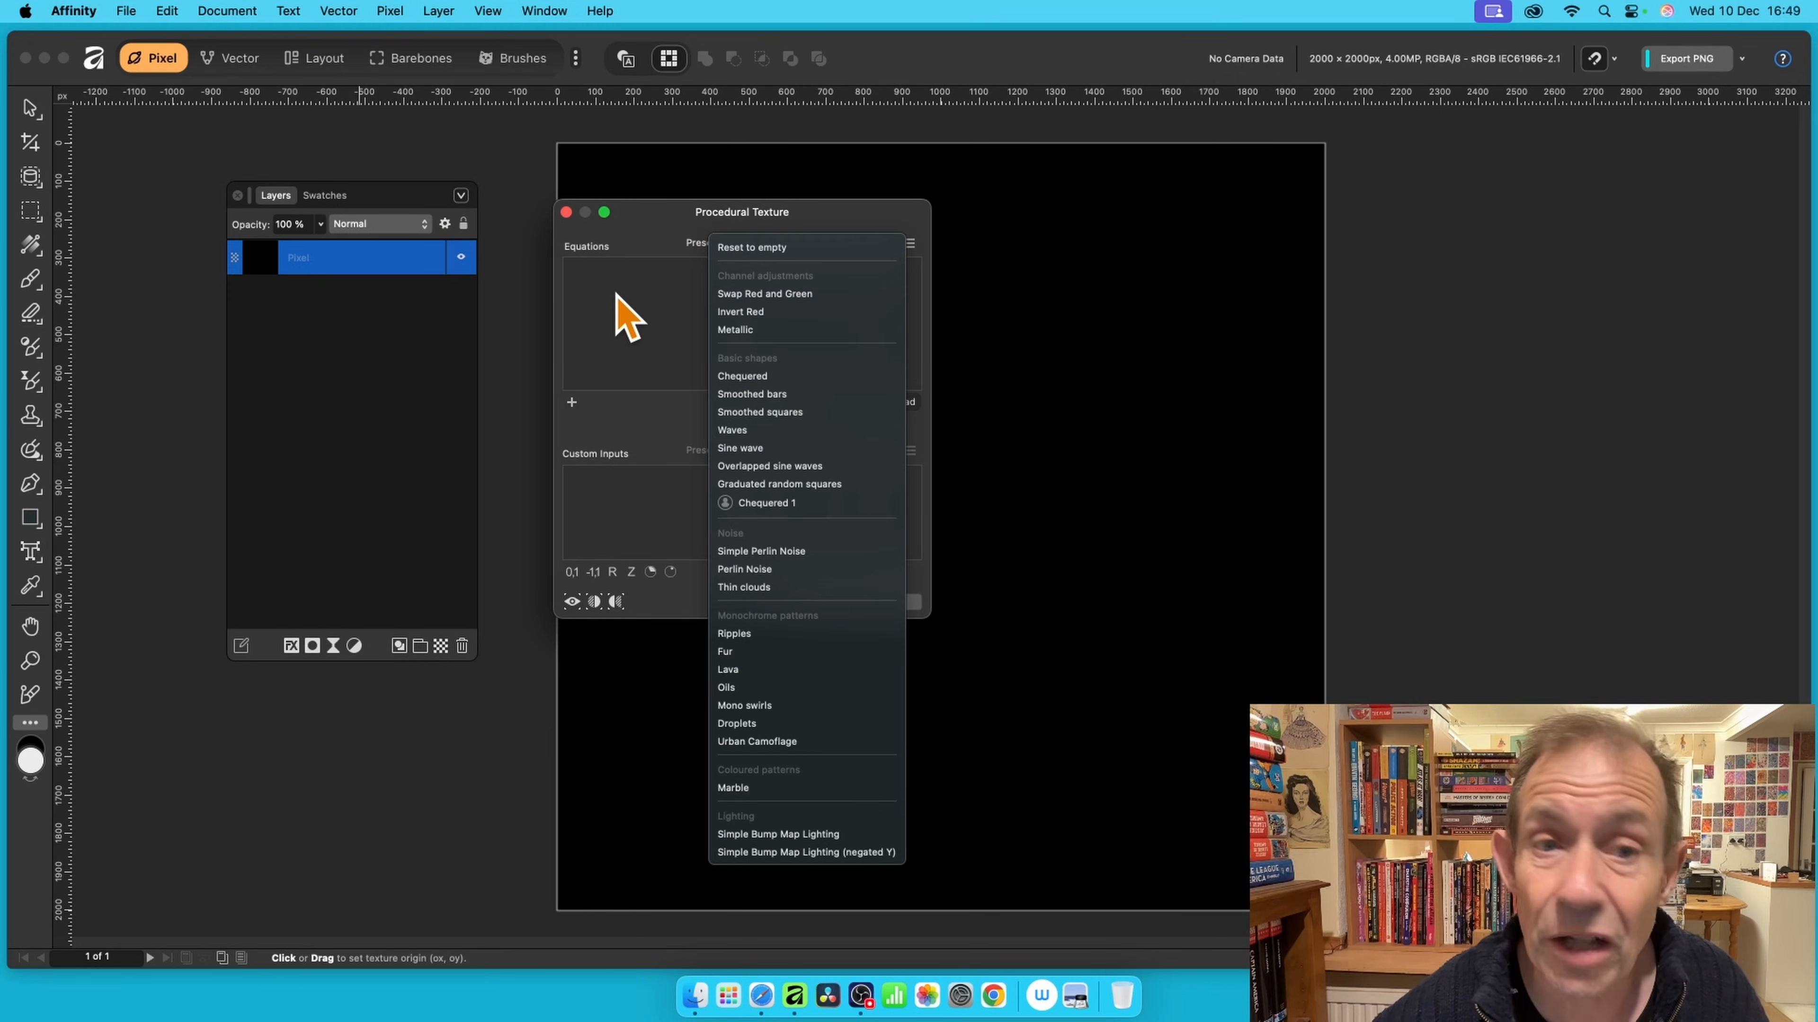
{"action": "left_click", "coordinate": [616, 293]}
{"action": "left_click", "coordinate": [794, 246]}
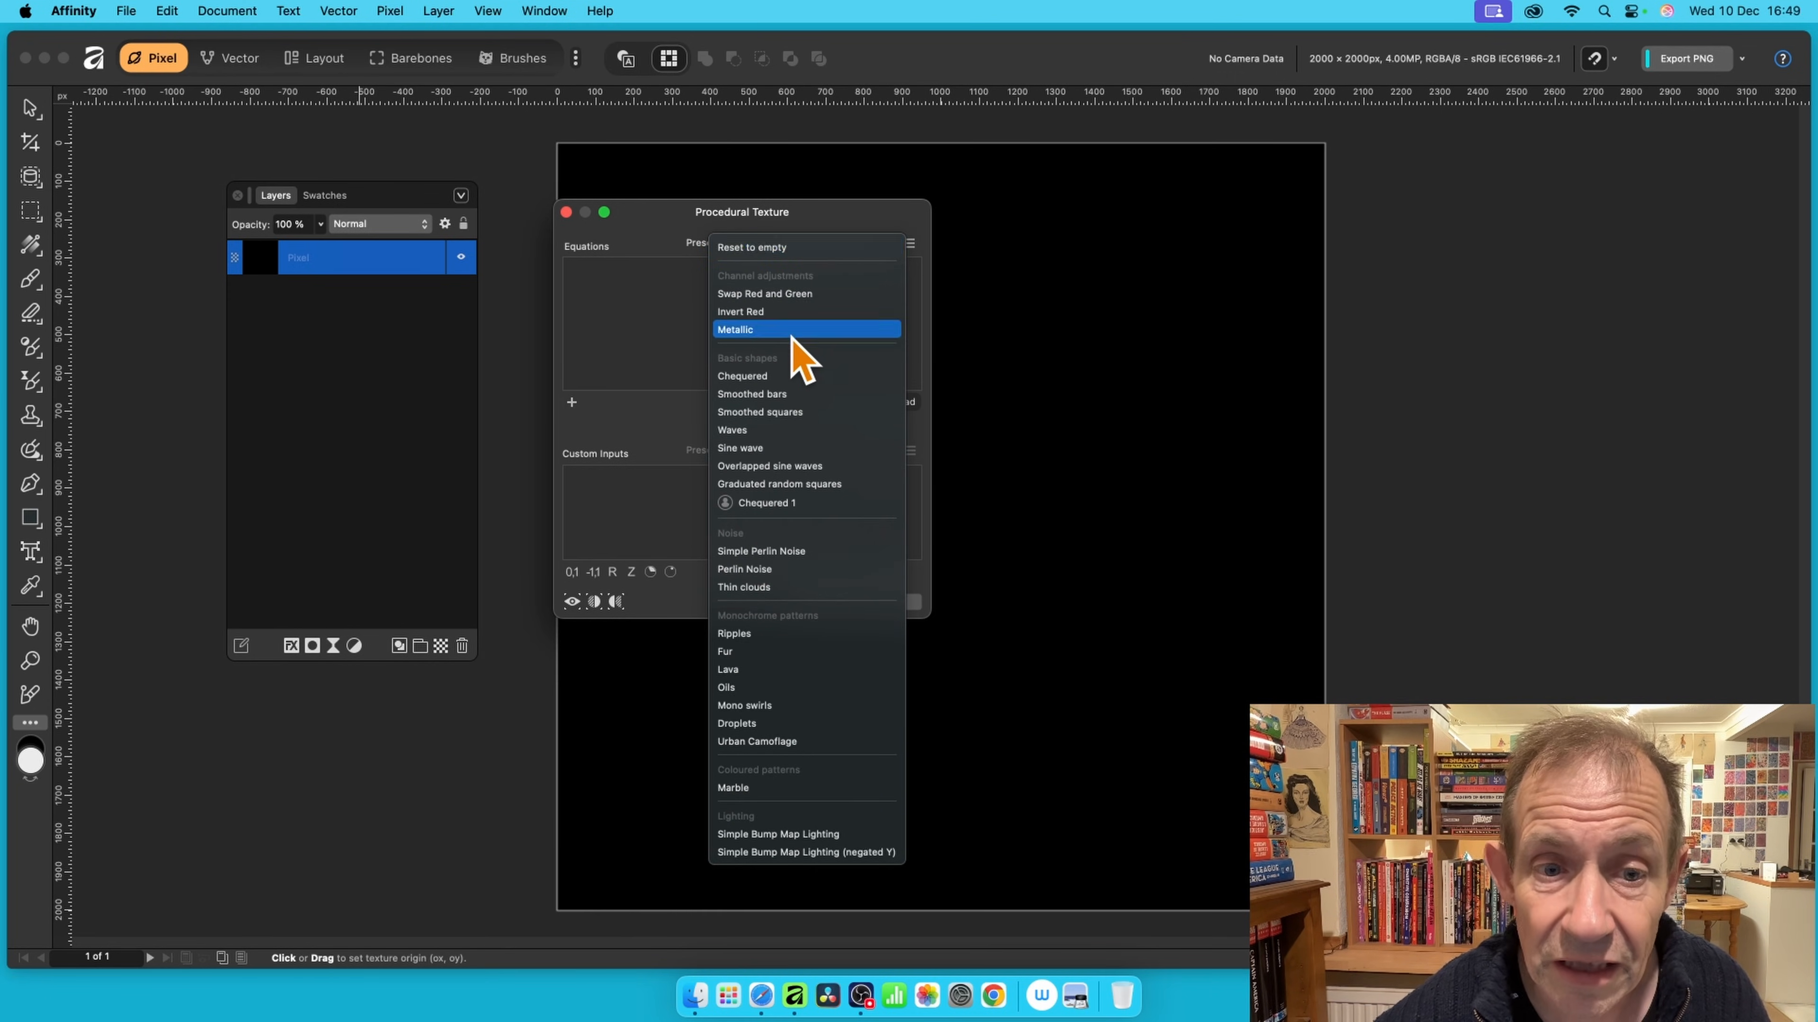
{"action": "left_click", "coordinate": [786, 377]}
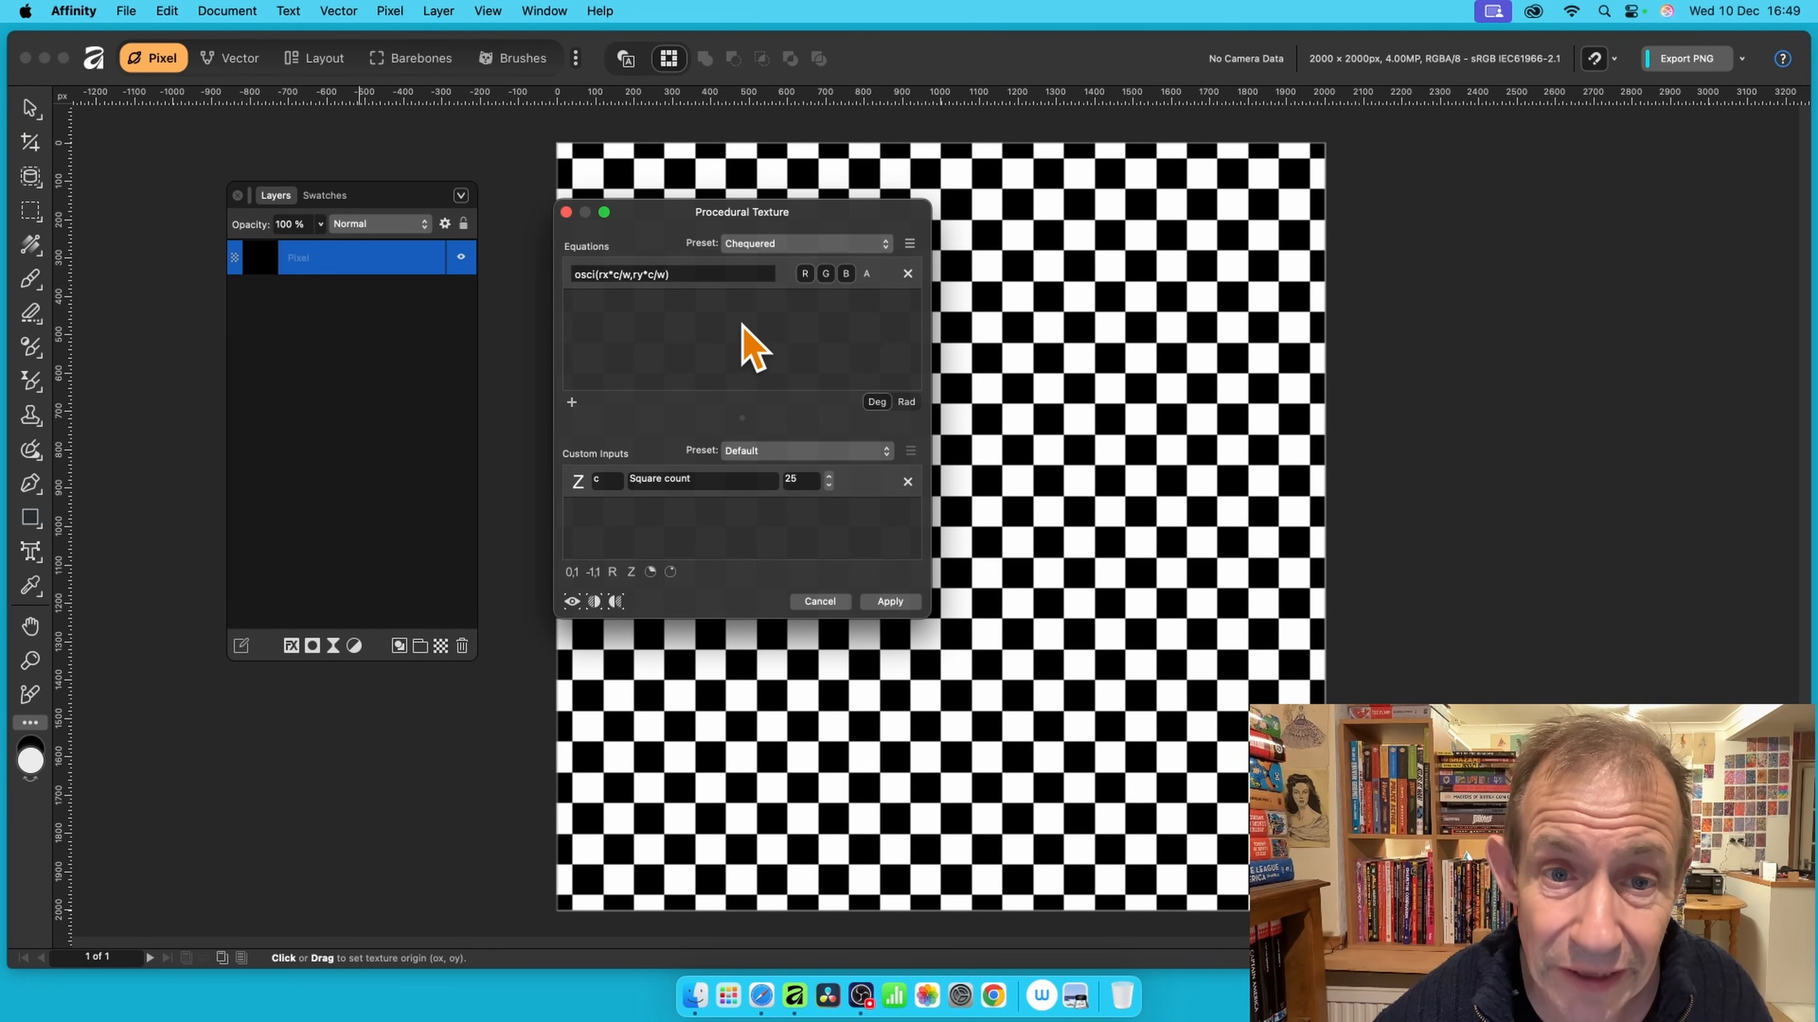
- Restrict the chequered equation to the red channel and reduce the square count to 18
{"action": "left_click", "coordinate": [848, 275]}
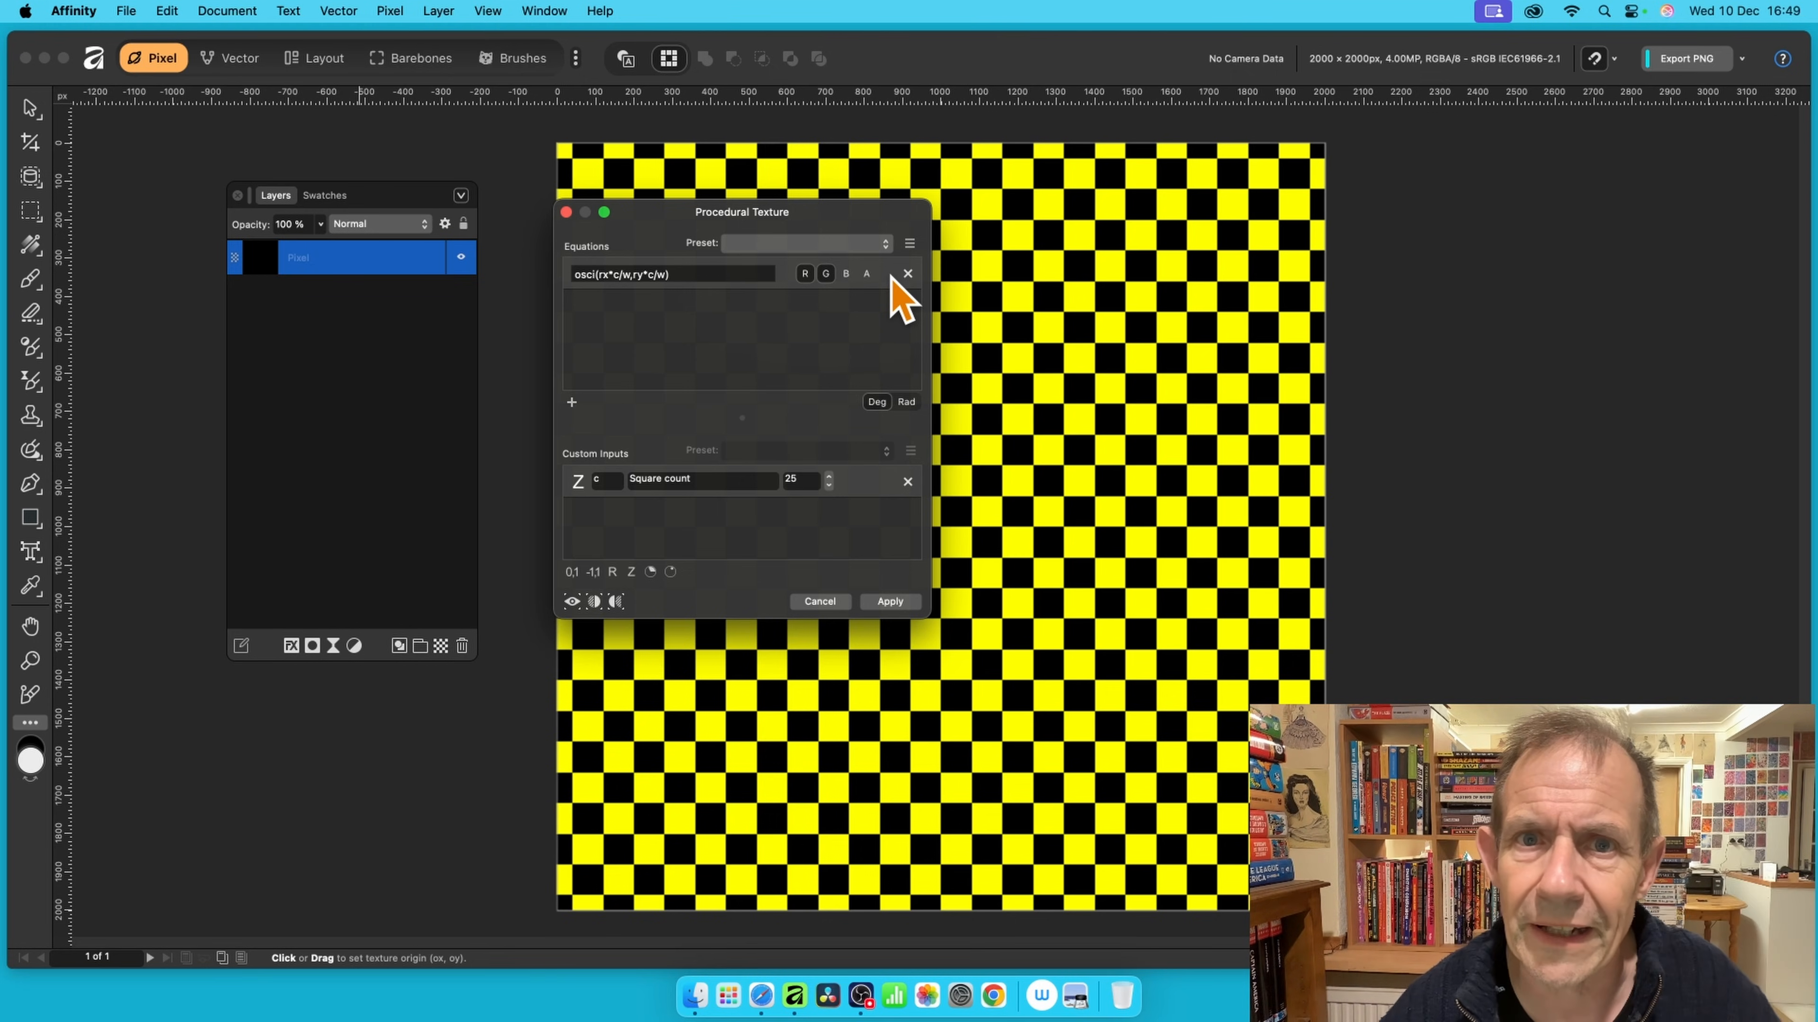
{"action": "left_click", "coordinate": [825, 274]}
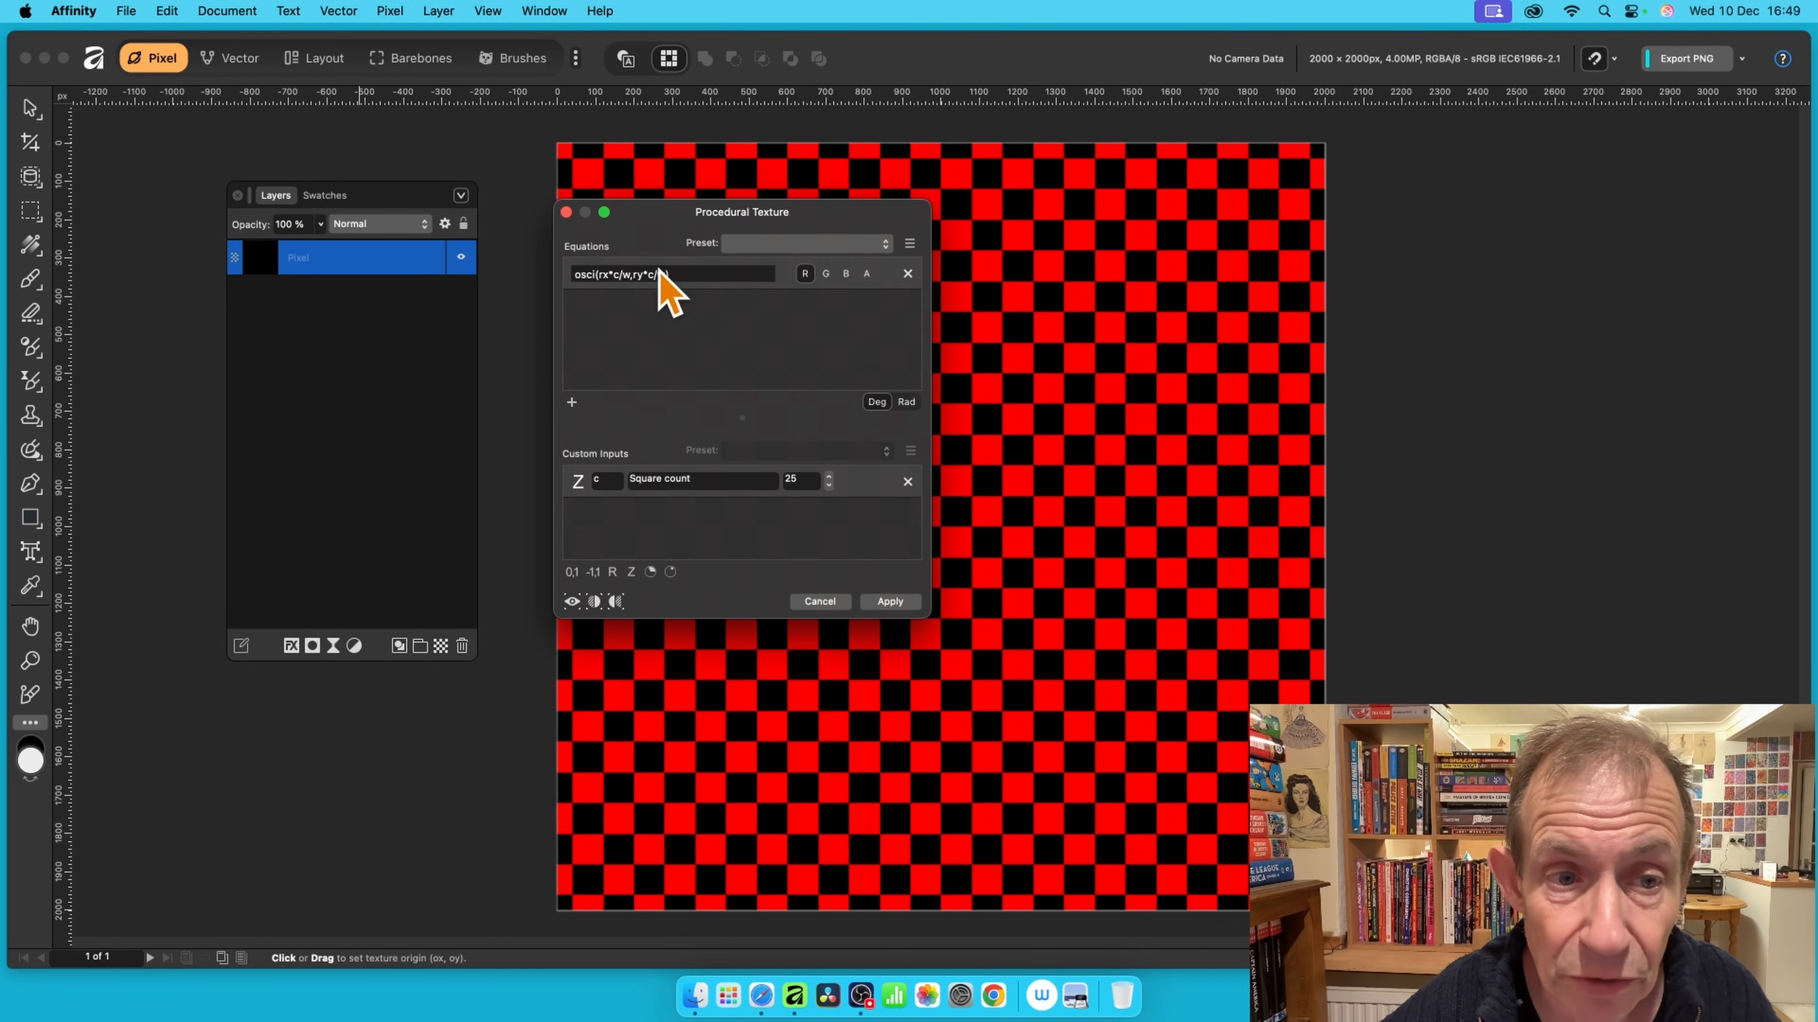
{"action": "left_click", "coordinate": [829, 485]}
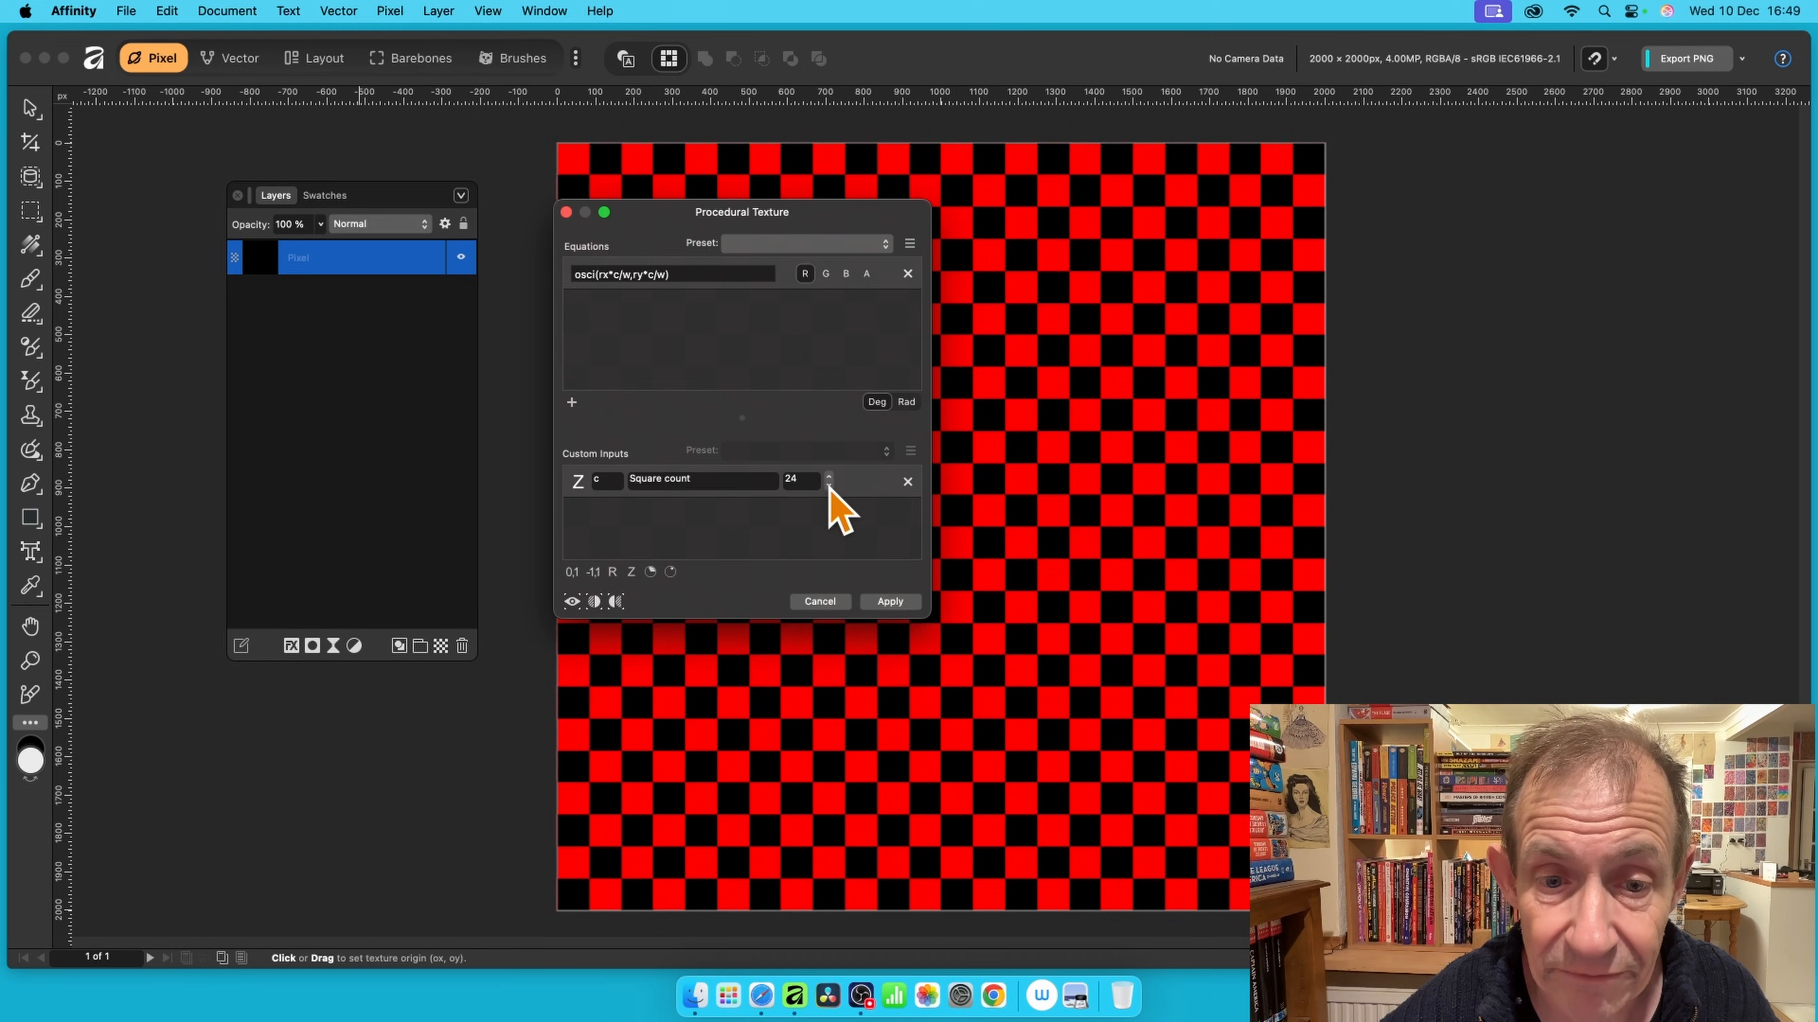
{"action": "left_click", "coordinate": [829, 487]}
{"action": "left_click", "coordinate": [829, 488]}
{"action": "left_click", "coordinate": [829, 487]}
{"action": "left_click", "coordinate": [828, 487]}
{"action": "left_click", "coordinate": [829, 487]}
{"action": "left_click", "coordinate": [828, 487]}
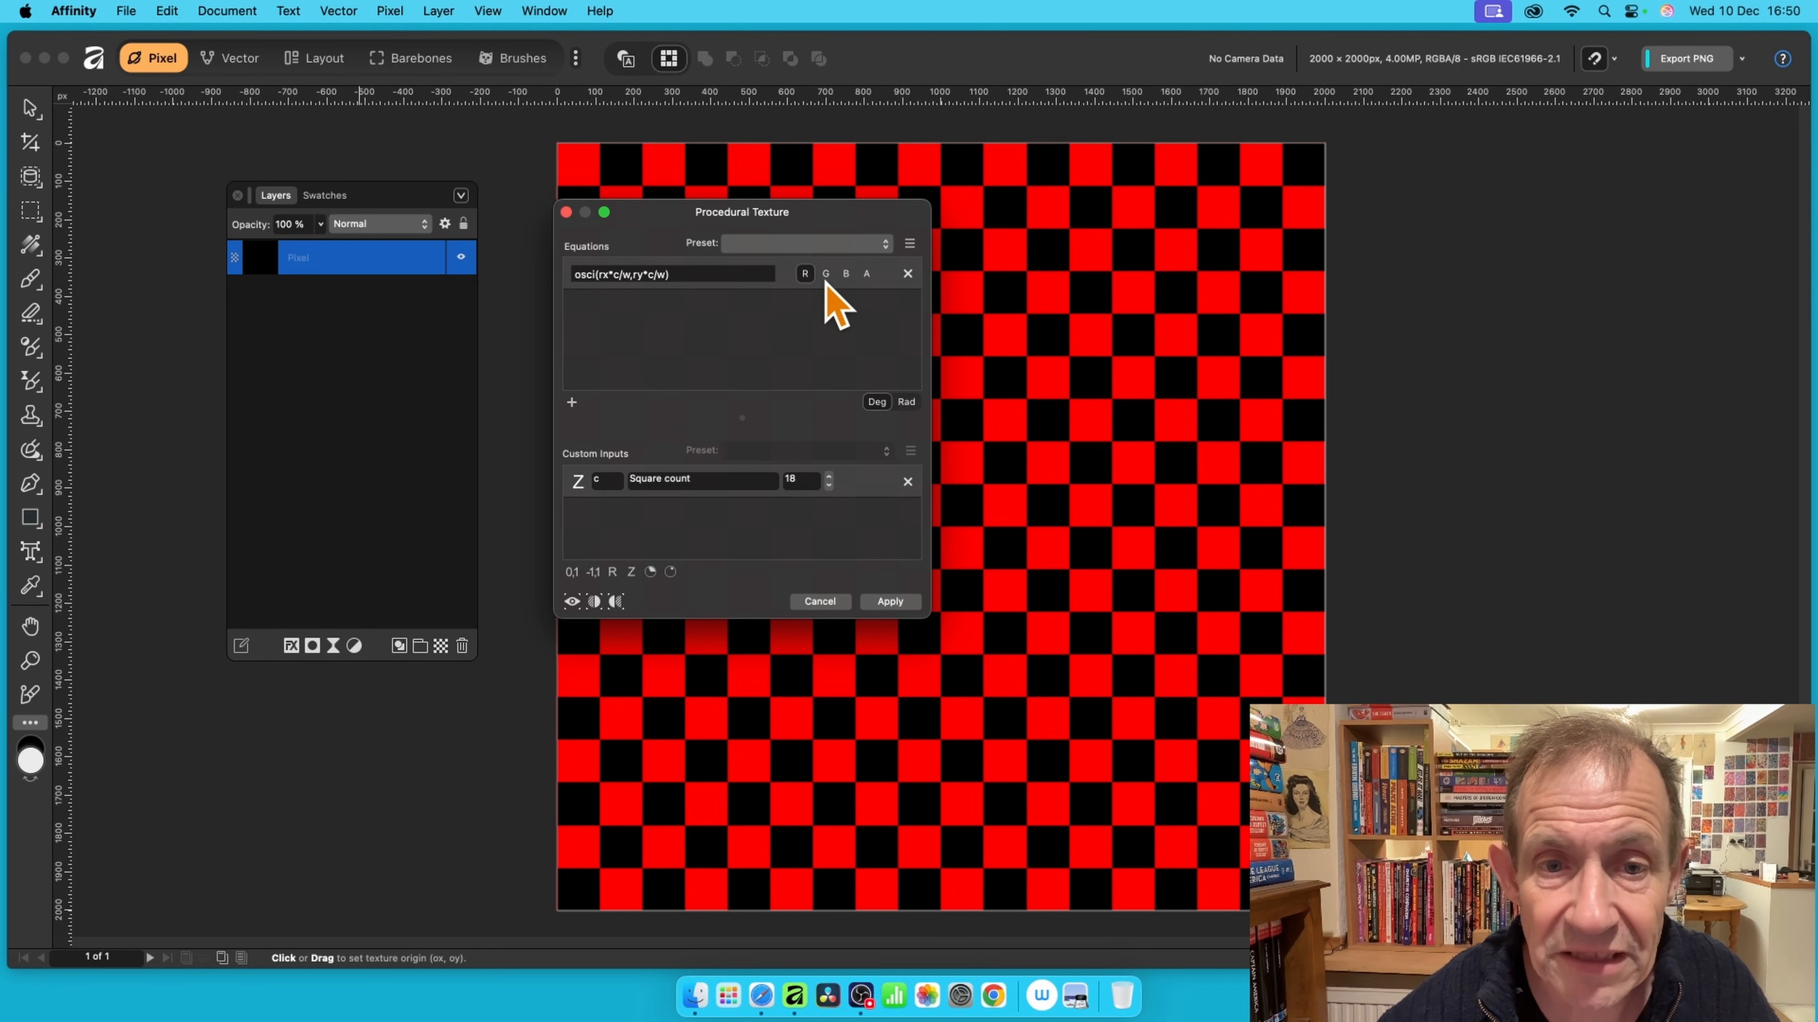
- Switch the equation's output from the red channel to the alpha channel only and apply the texture
{"action": "left_click", "coordinate": [868, 274]}
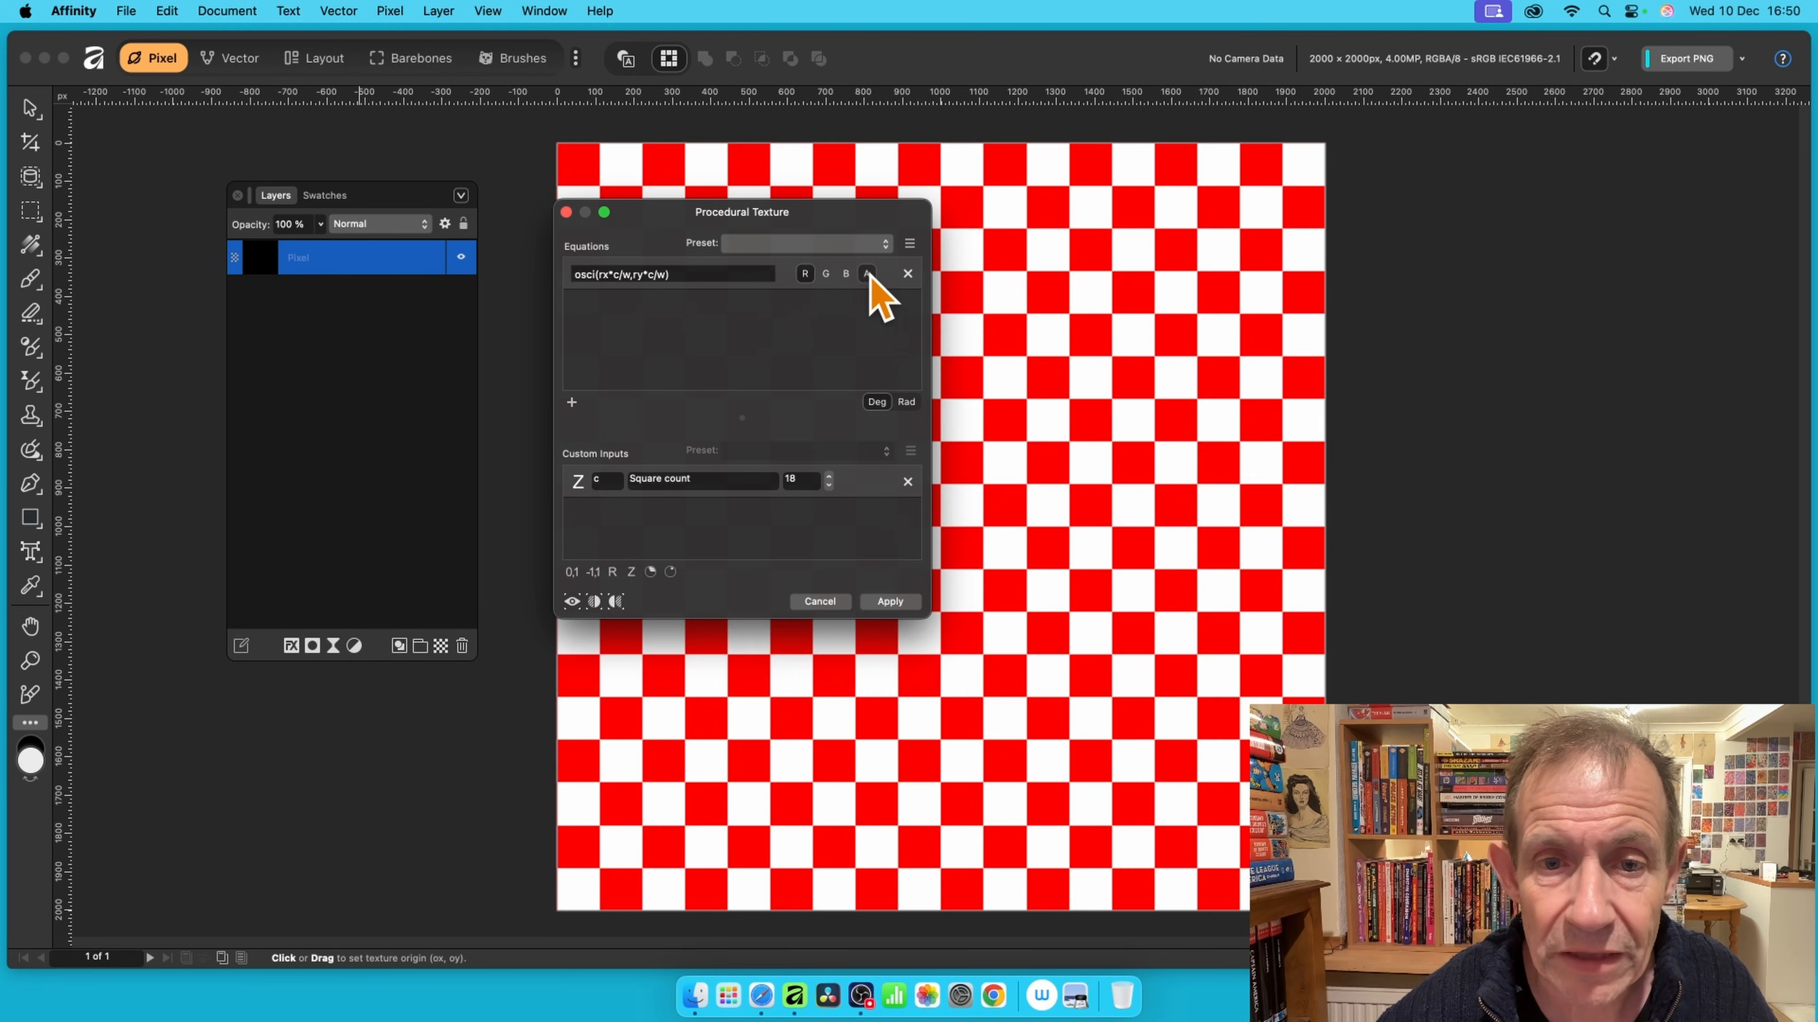
{"action": "left_click", "coordinate": [806, 274]}
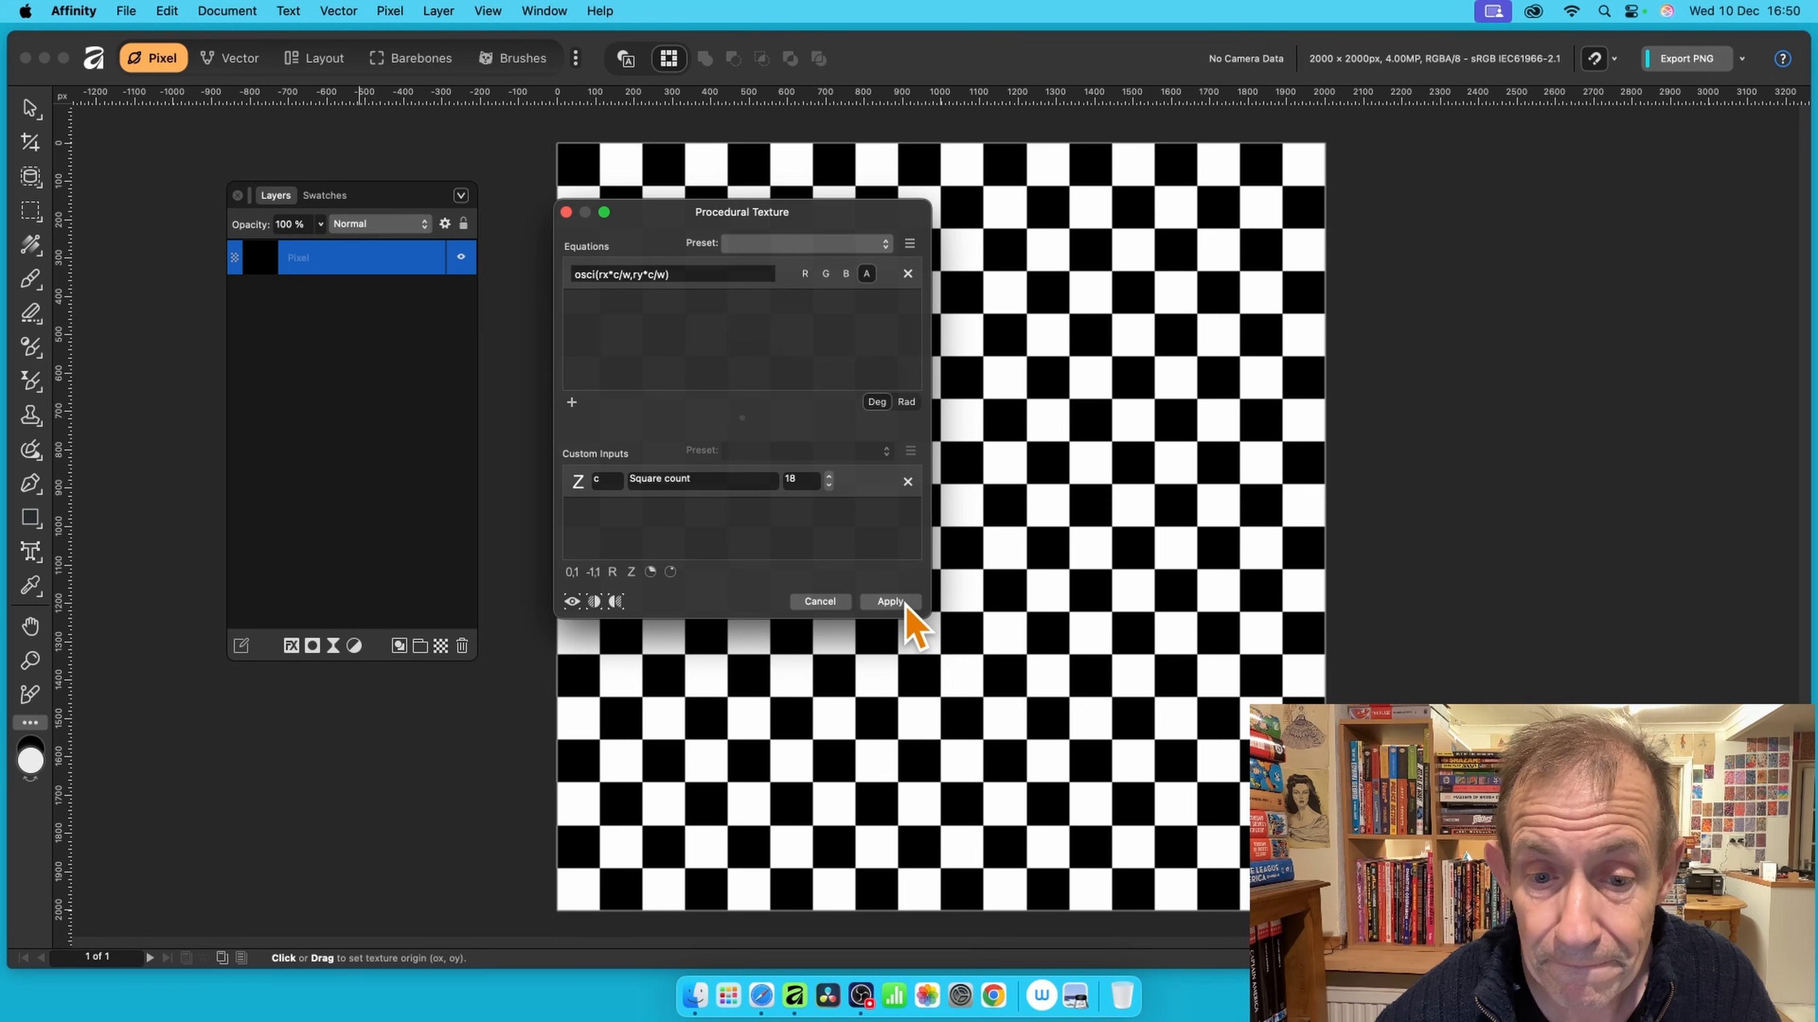
{"action": "left_click", "coordinate": [891, 602]}
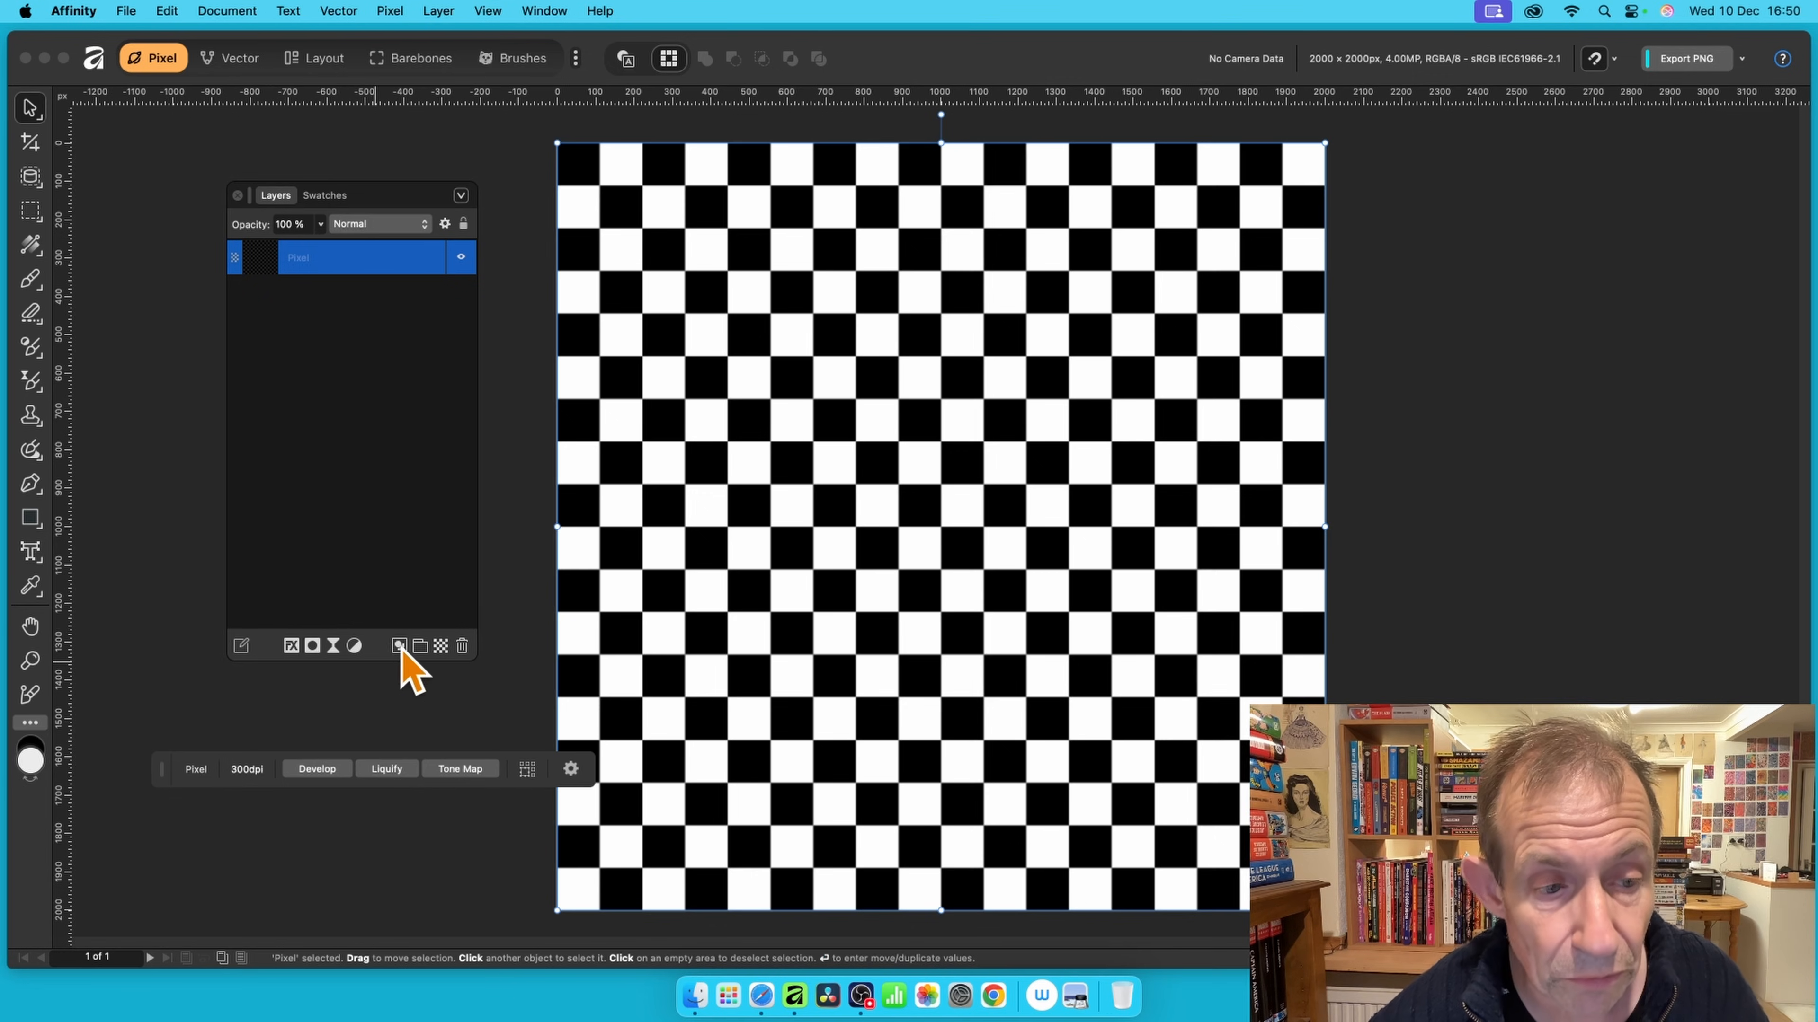
- Give the chequered layer a 3D layer effect with a 34.6 px radius and its light at azimuth 42.6° and elevation 67.9°
{"action": "left_click", "coordinate": [291, 646]}
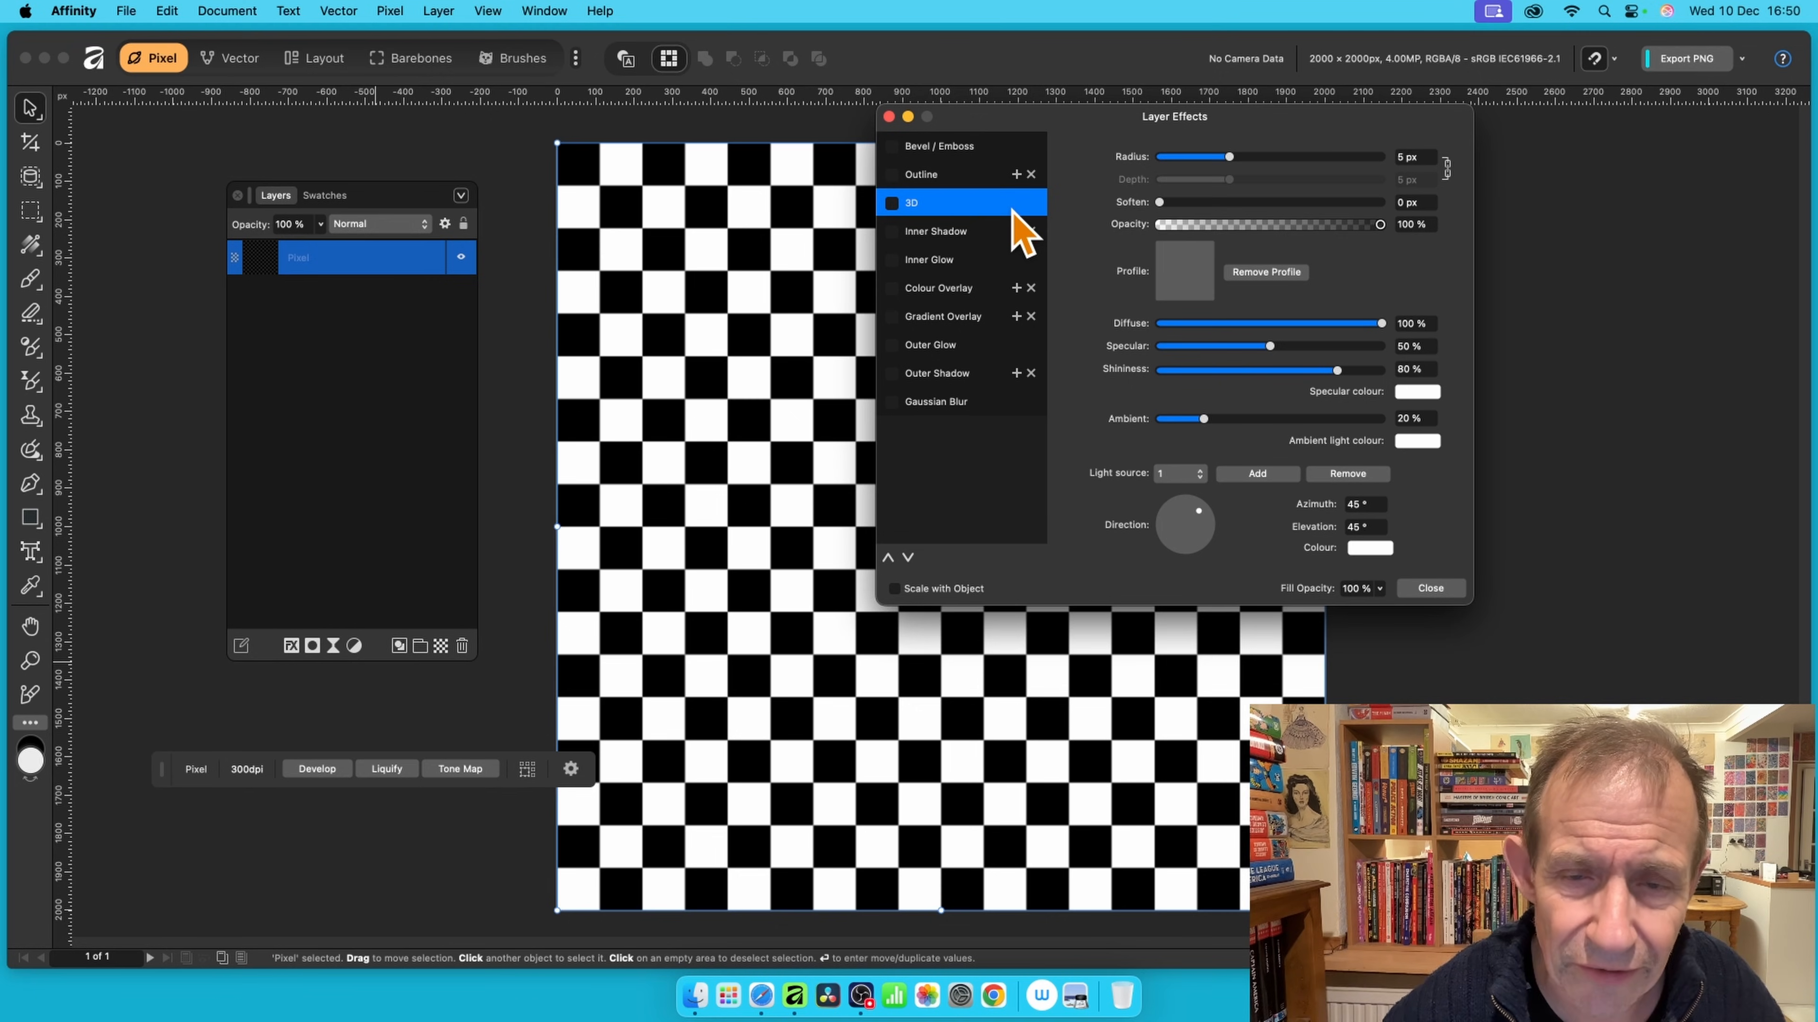
{"action": "left_click", "coordinate": [894, 206]}
{"action": "left_click_drag", "start_coordinate": [1230, 158], "coordinate": [1271, 213]}
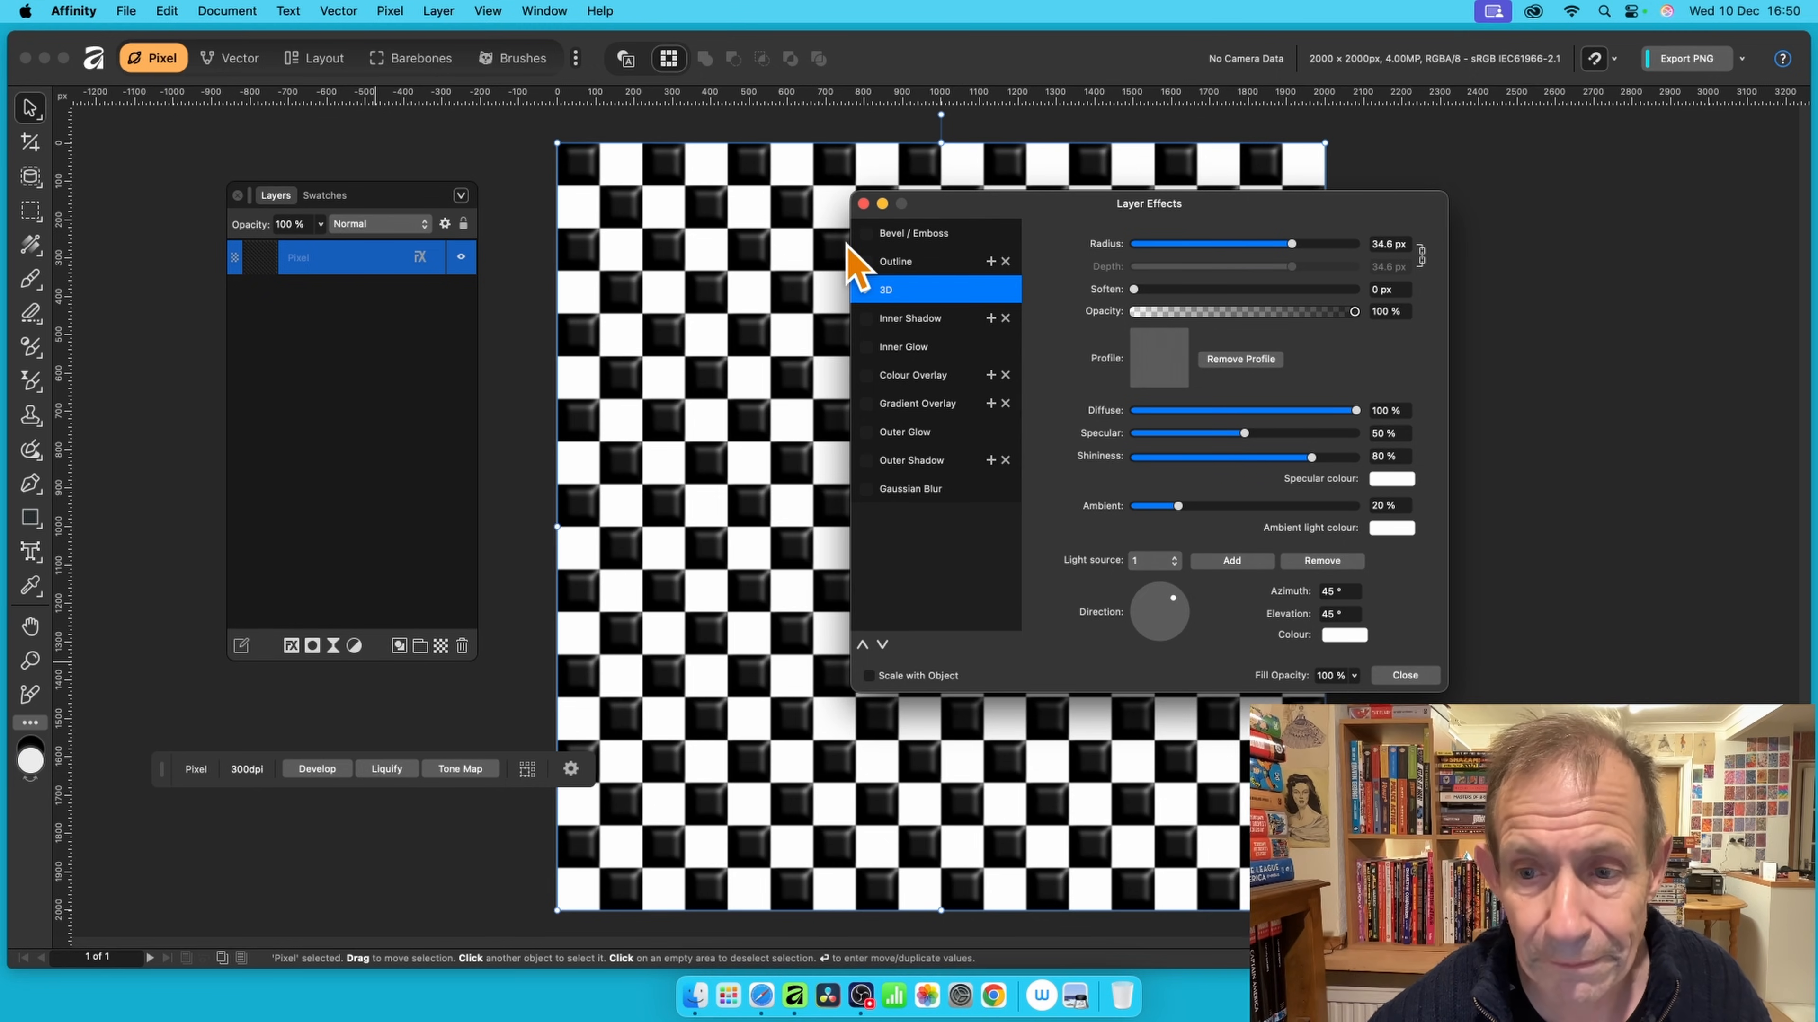
{"action": "left_click_drag", "start_coordinate": [1173, 598], "coordinate": [1168, 606]}
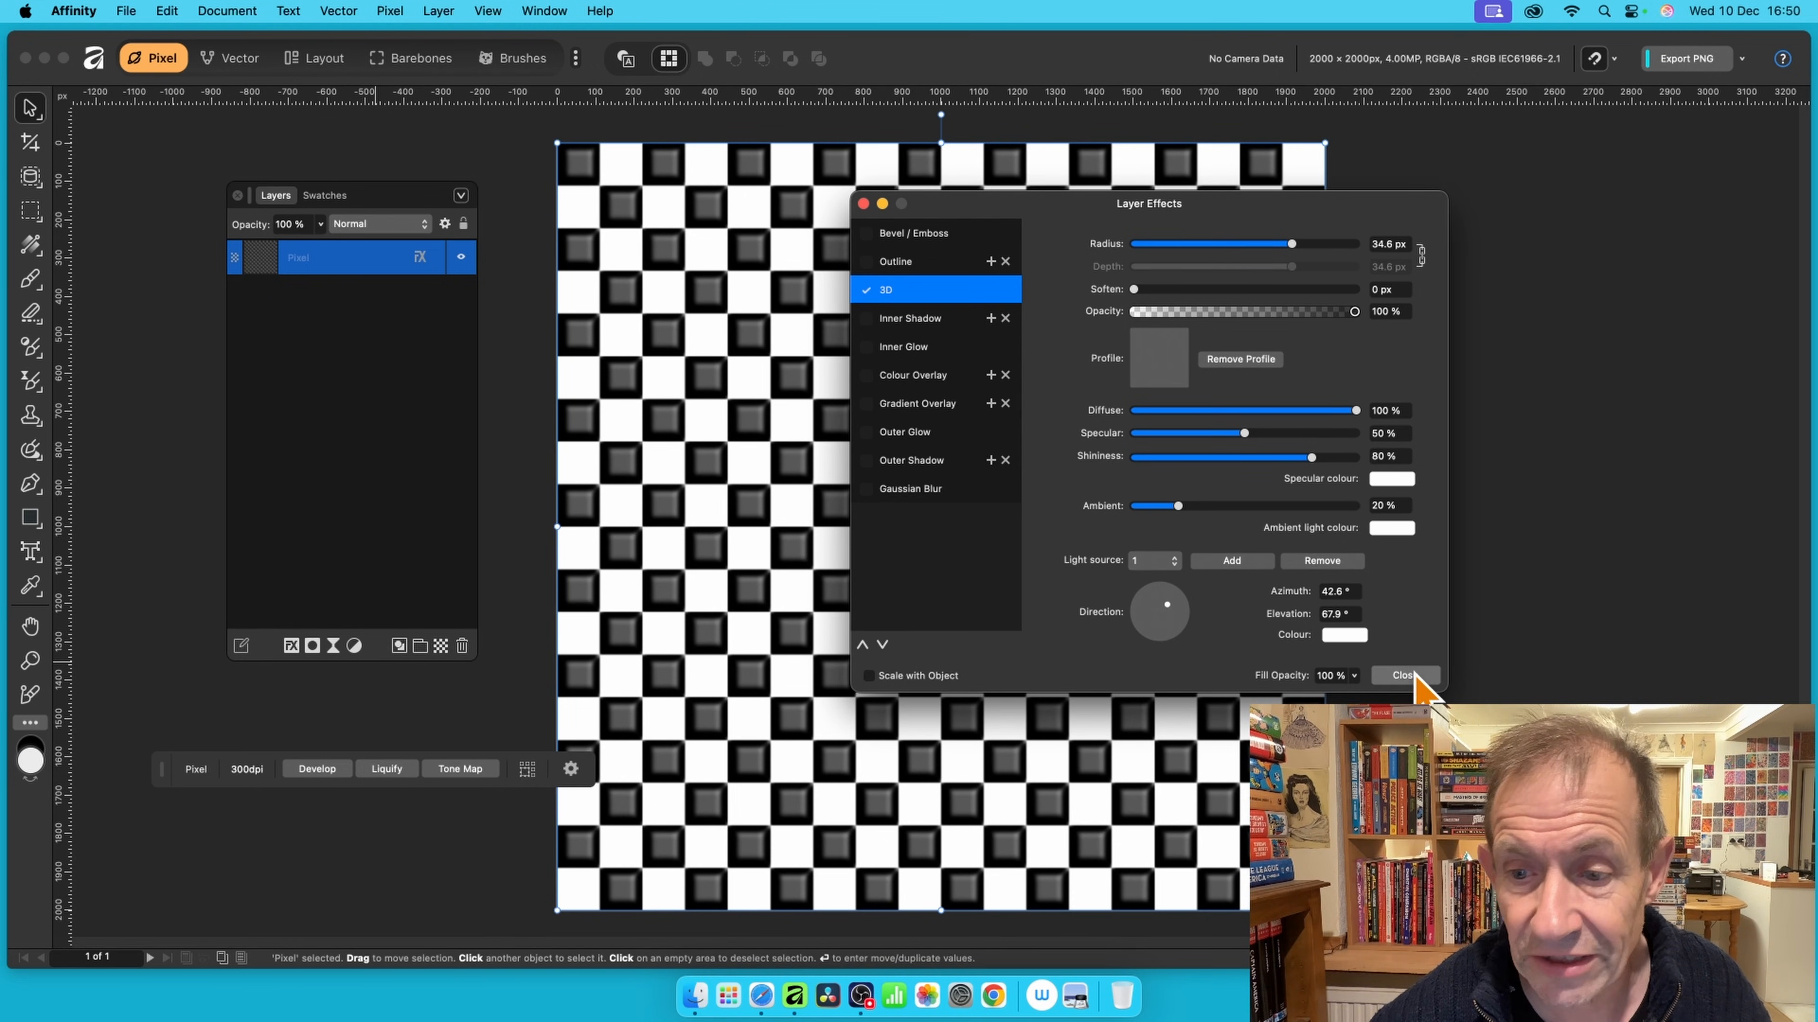
{"action": "left_click", "coordinate": [1413, 675]}
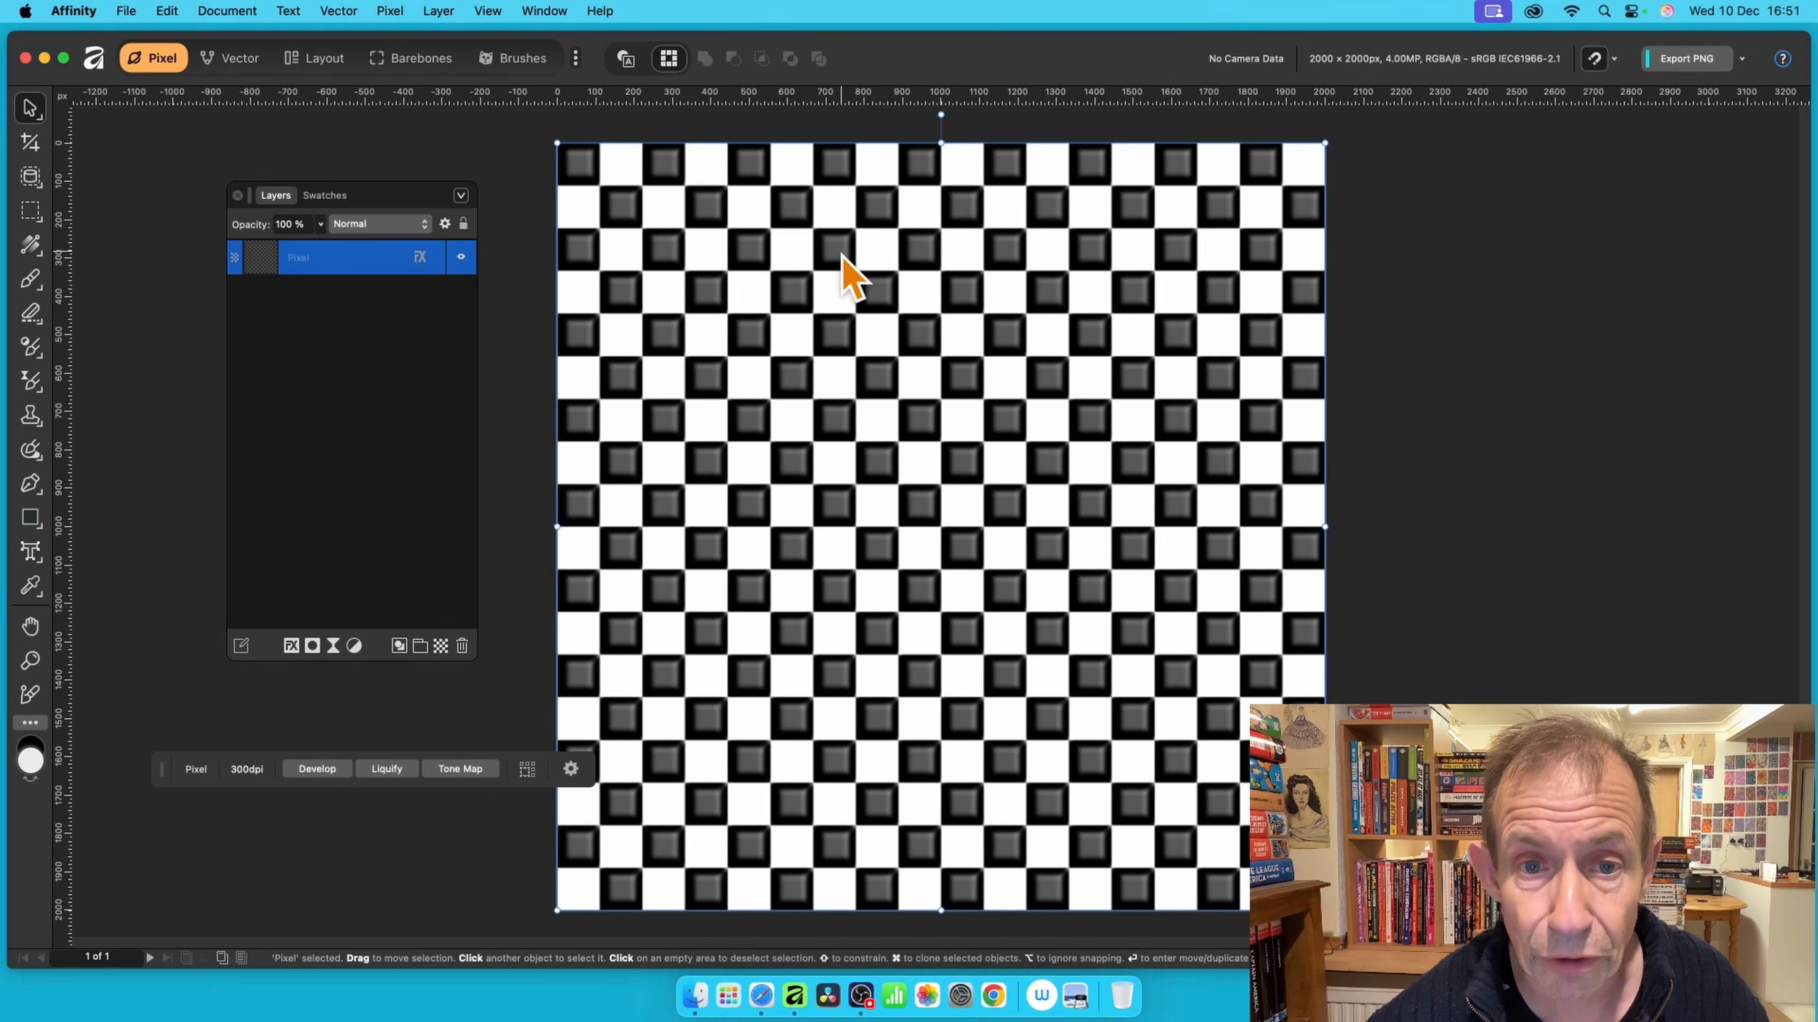
- Duplicate the 3D chequered layer and offset the copy about one square to the left to cover the white gaps
{"action": "left_click_drag", "start_coordinate": [843, 255], "coordinate": [798, 255]}
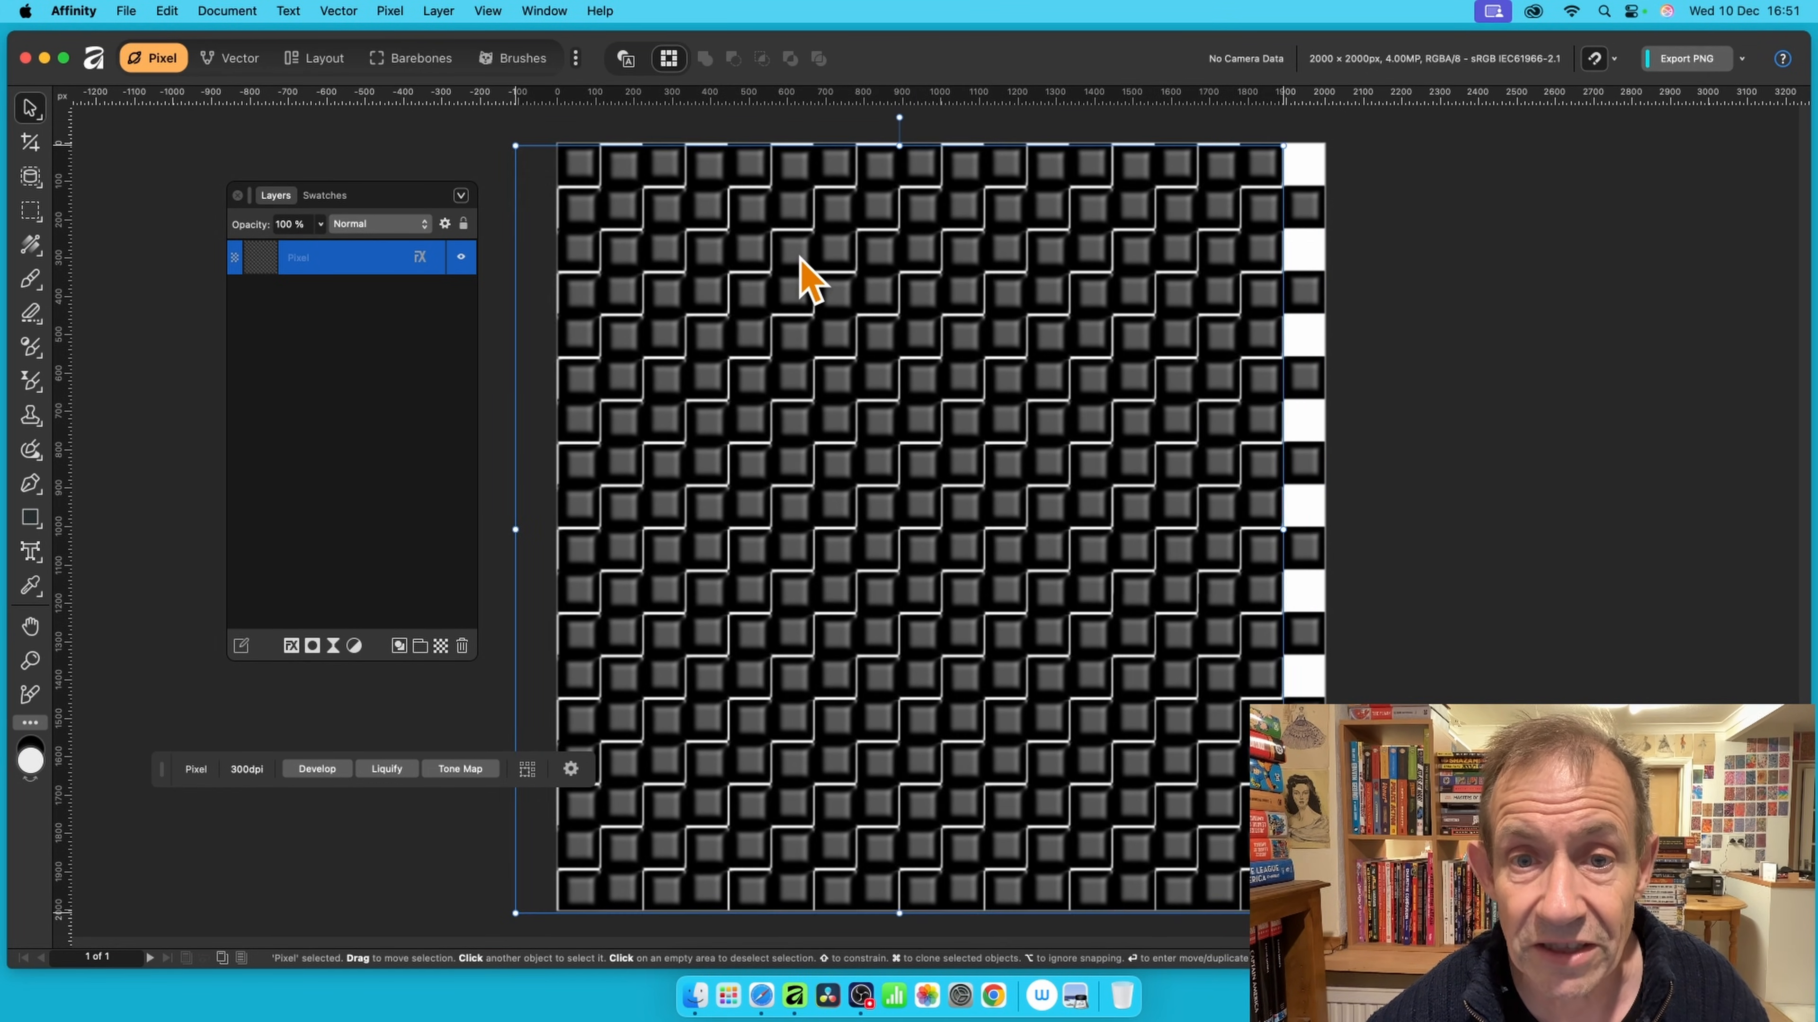
{"action": "key", "text": "super+j"}
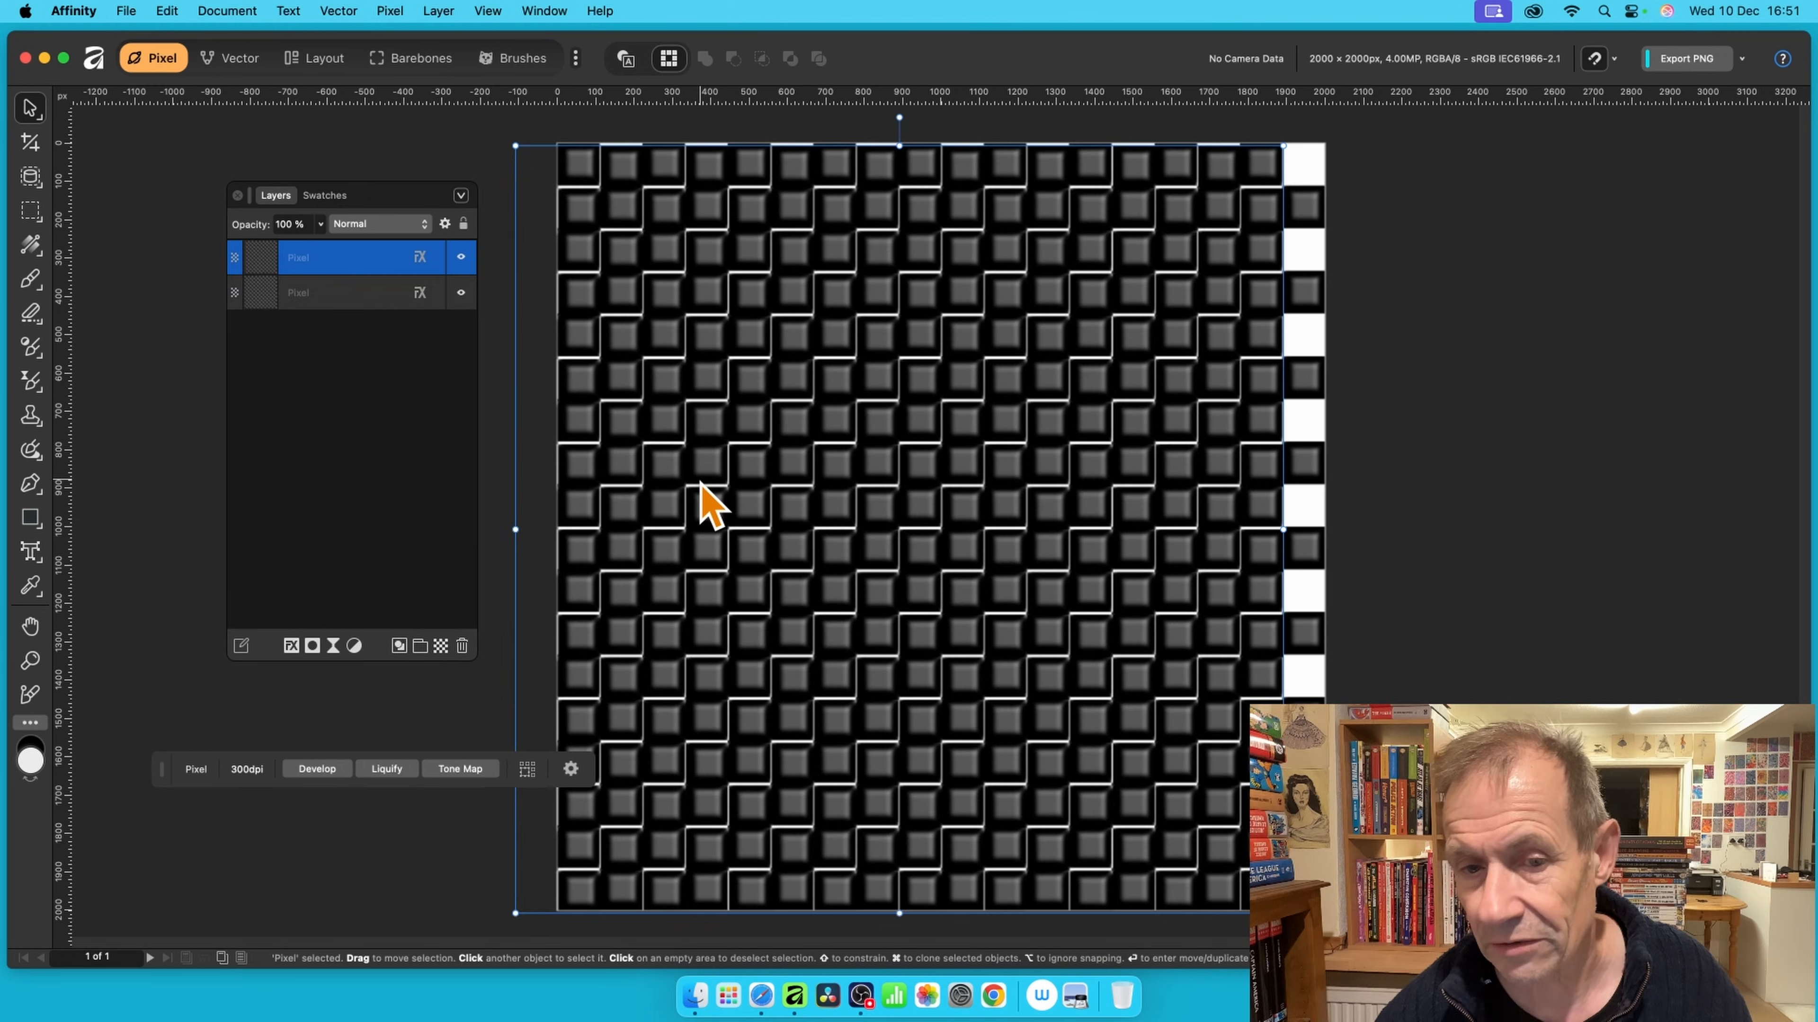
- Undo the layer duplication, offset, 3D effect and chequered texture back to the plain black layer
{"action": "key", "text": "super+z"}
{"action": "key", "text": "super+z"}
{"action": "key", "text": "super+z"}
{"action": "key", "text": "super+z"}
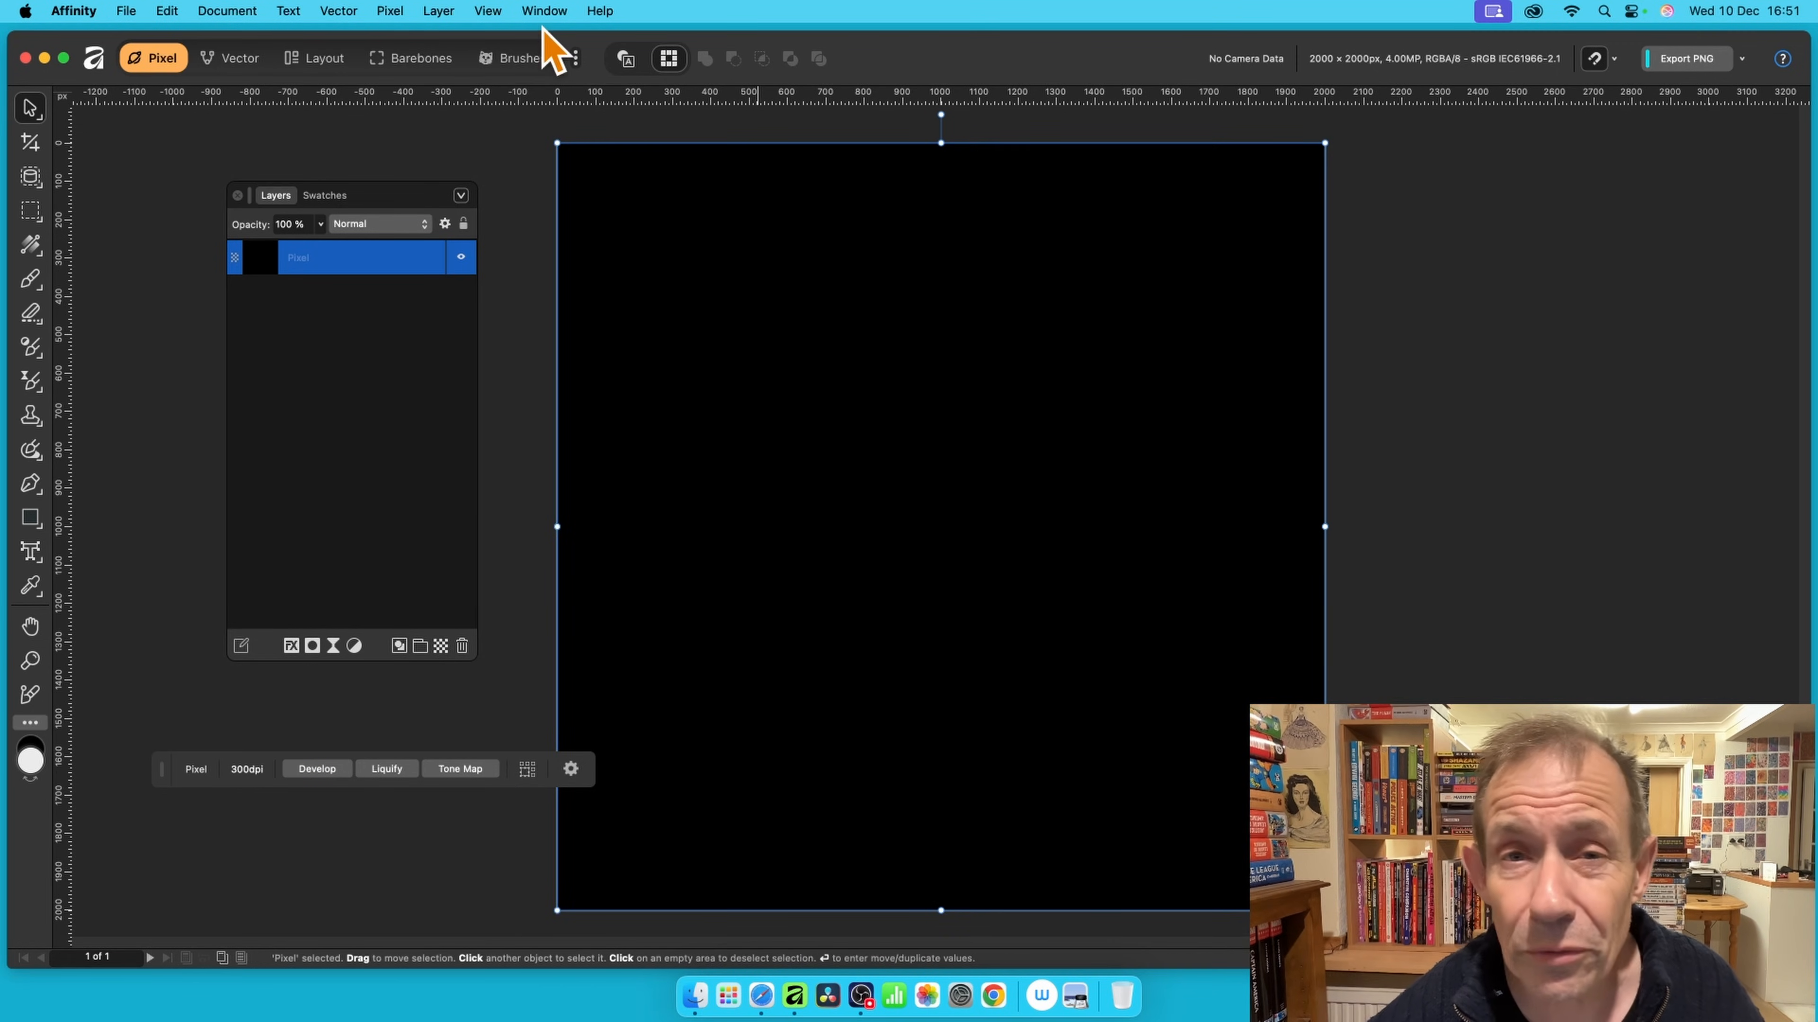
- Open the Procedural Texture filter on the black layer and load the Sine wave preset
{"action": "left_click", "coordinate": [392, 10]}
{"action": "mouse_move", "coordinate": [402, 39]}
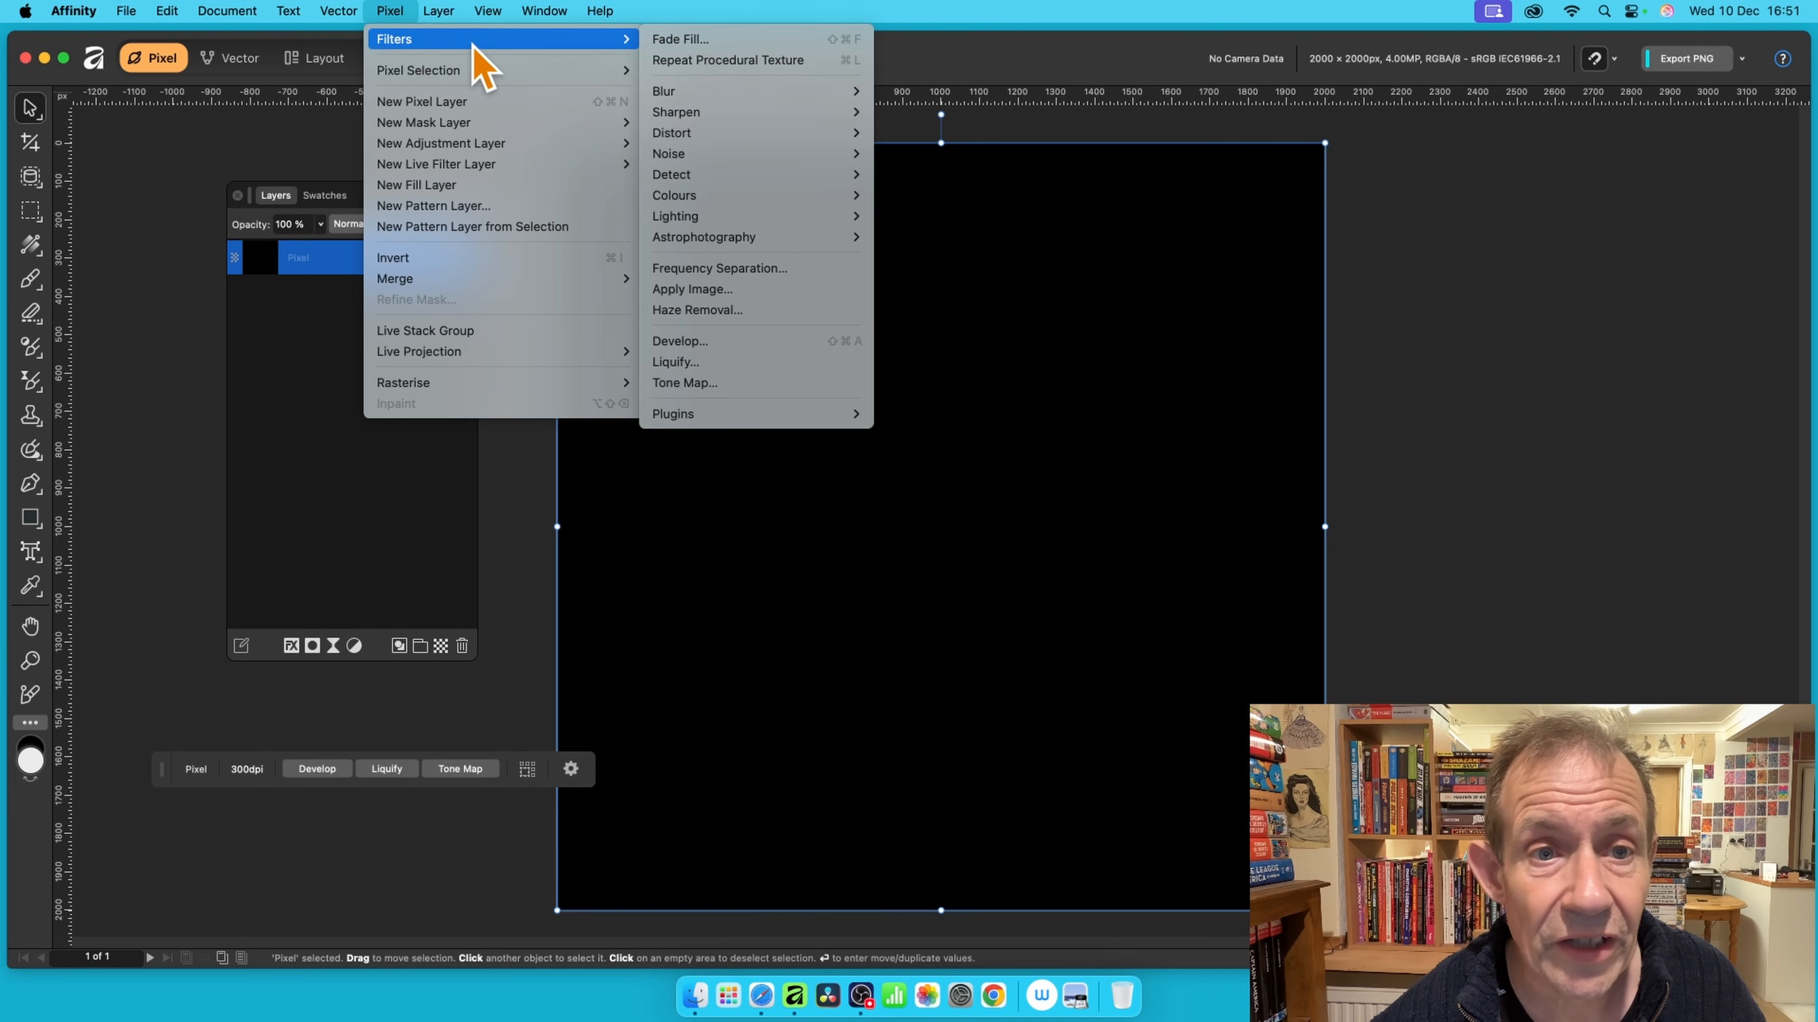
{"action": "mouse_move", "coordinate": [781, 115]}
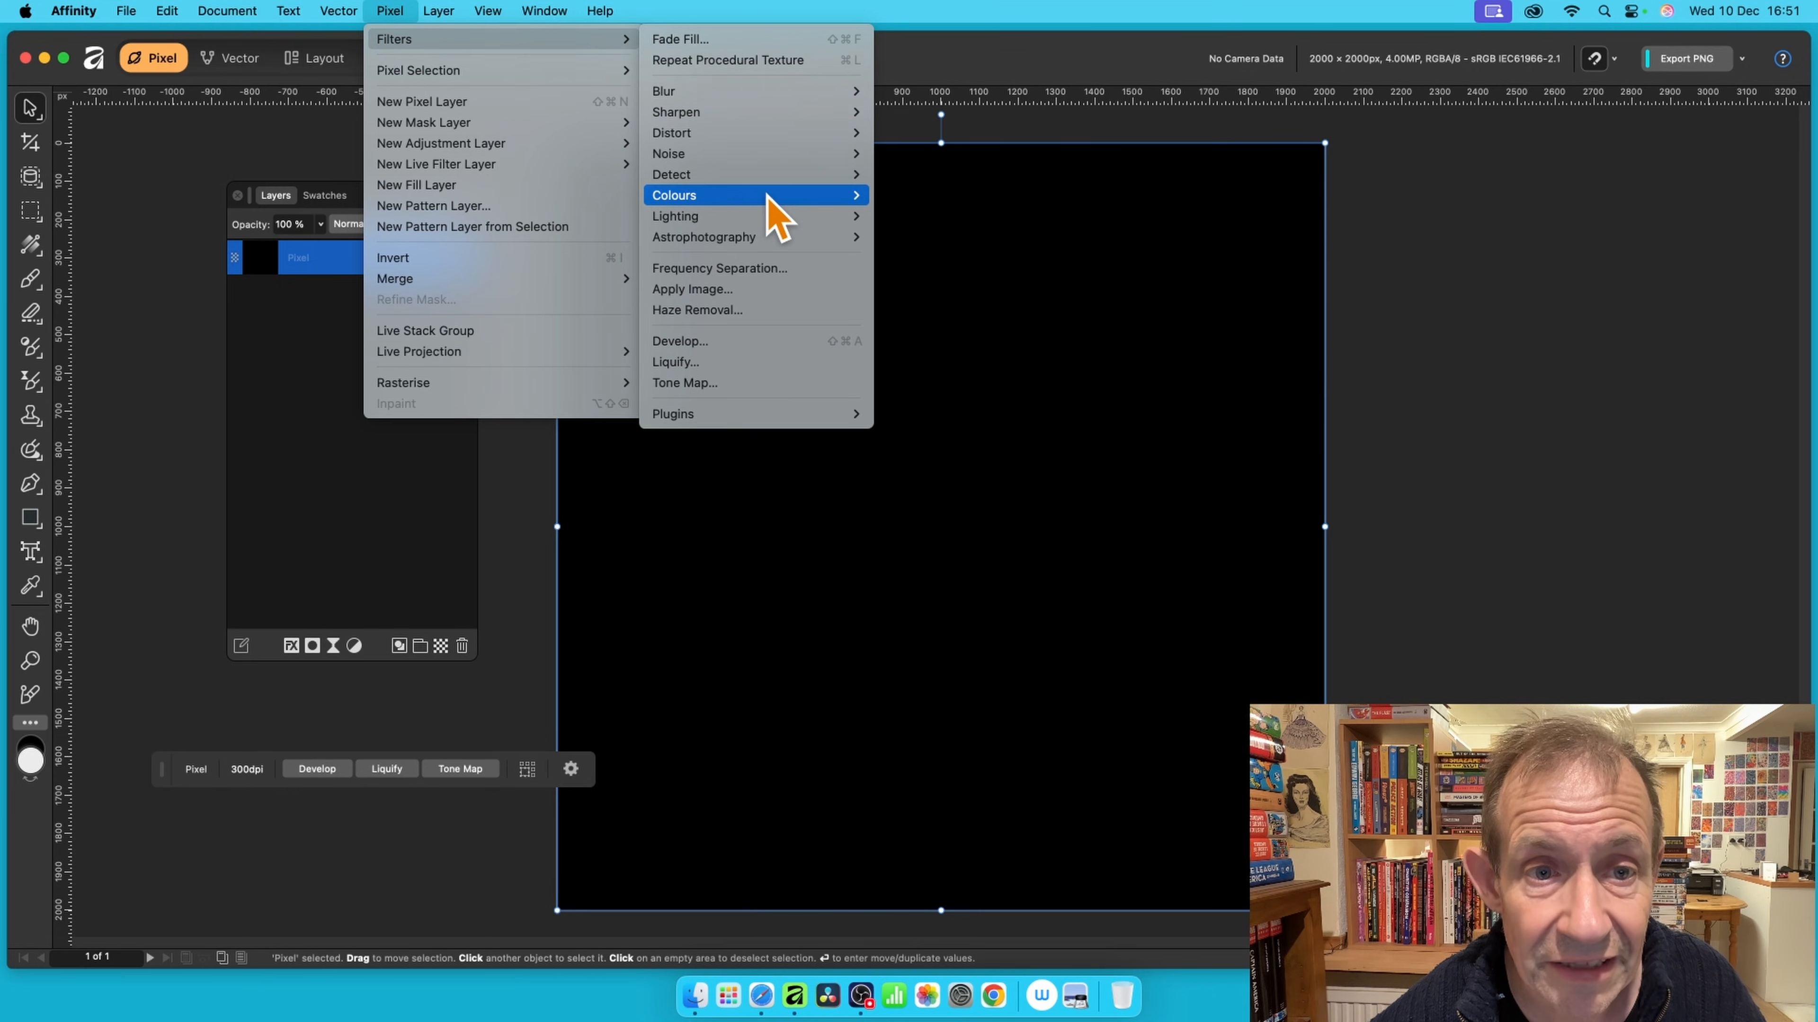
{"action": "mouse_move", "coordinate": [771, 208]}
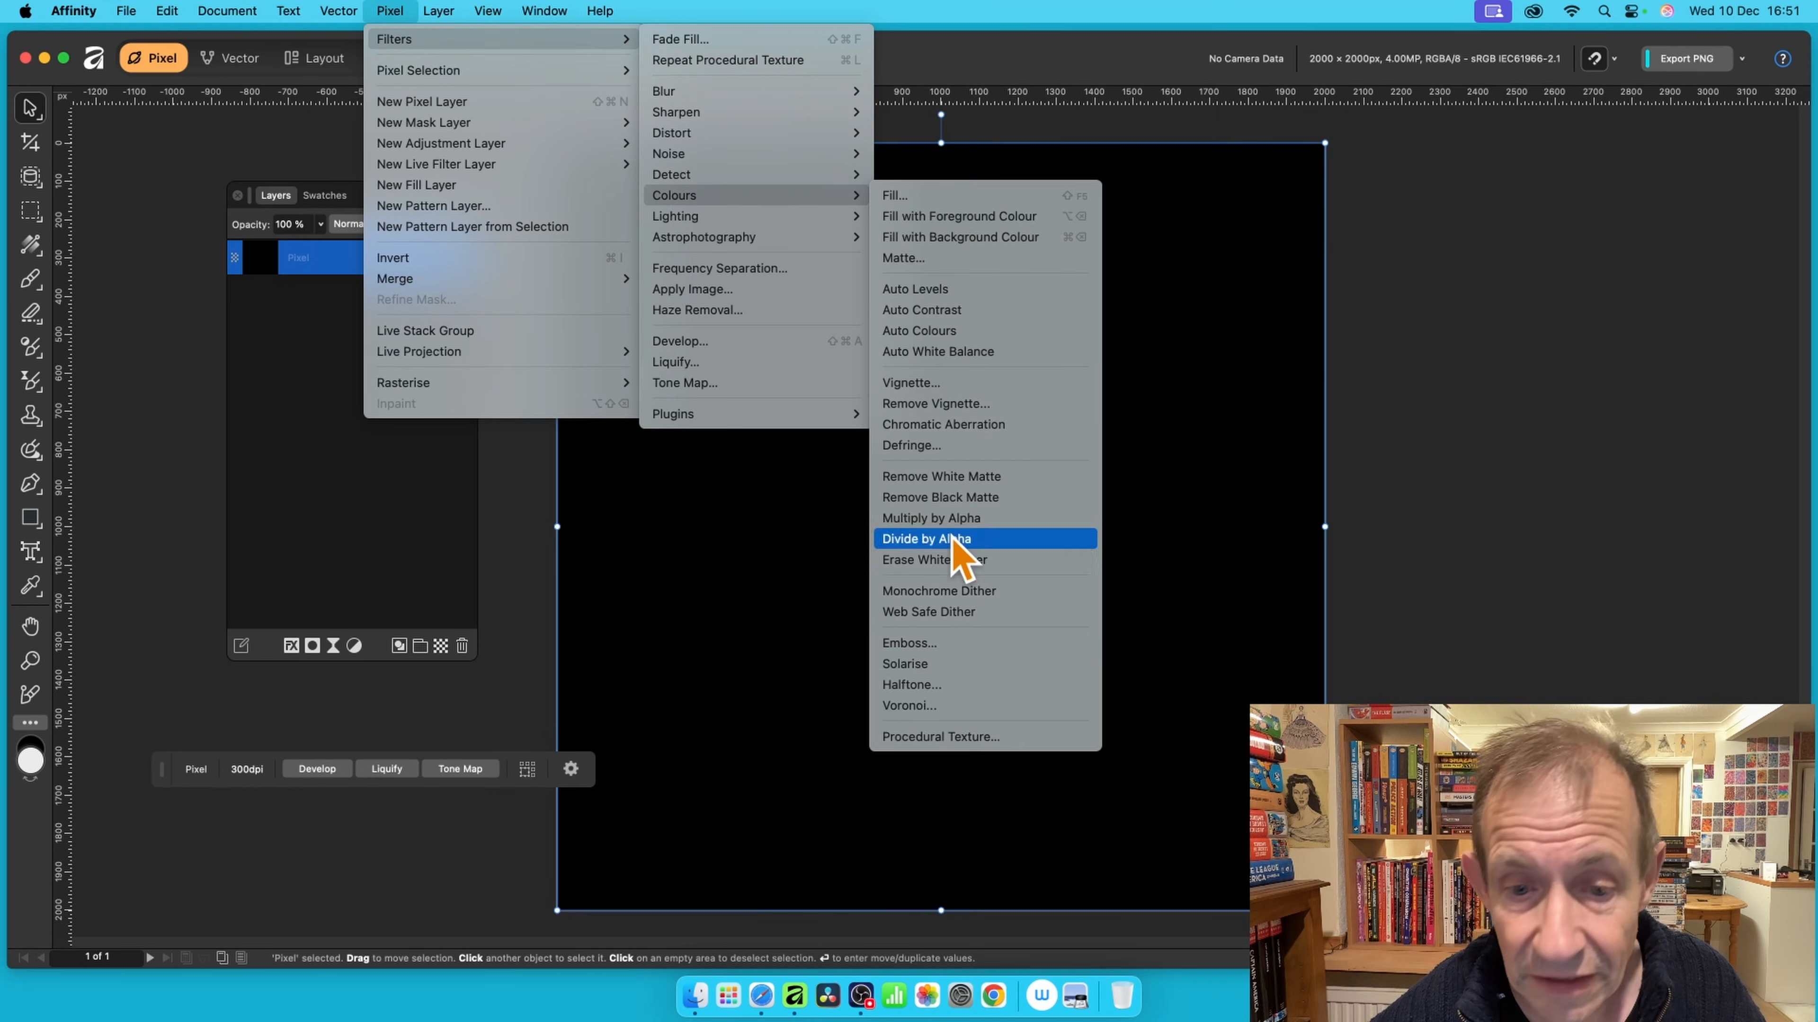
{"action": "left_click", "coordinate": [946, 737]}
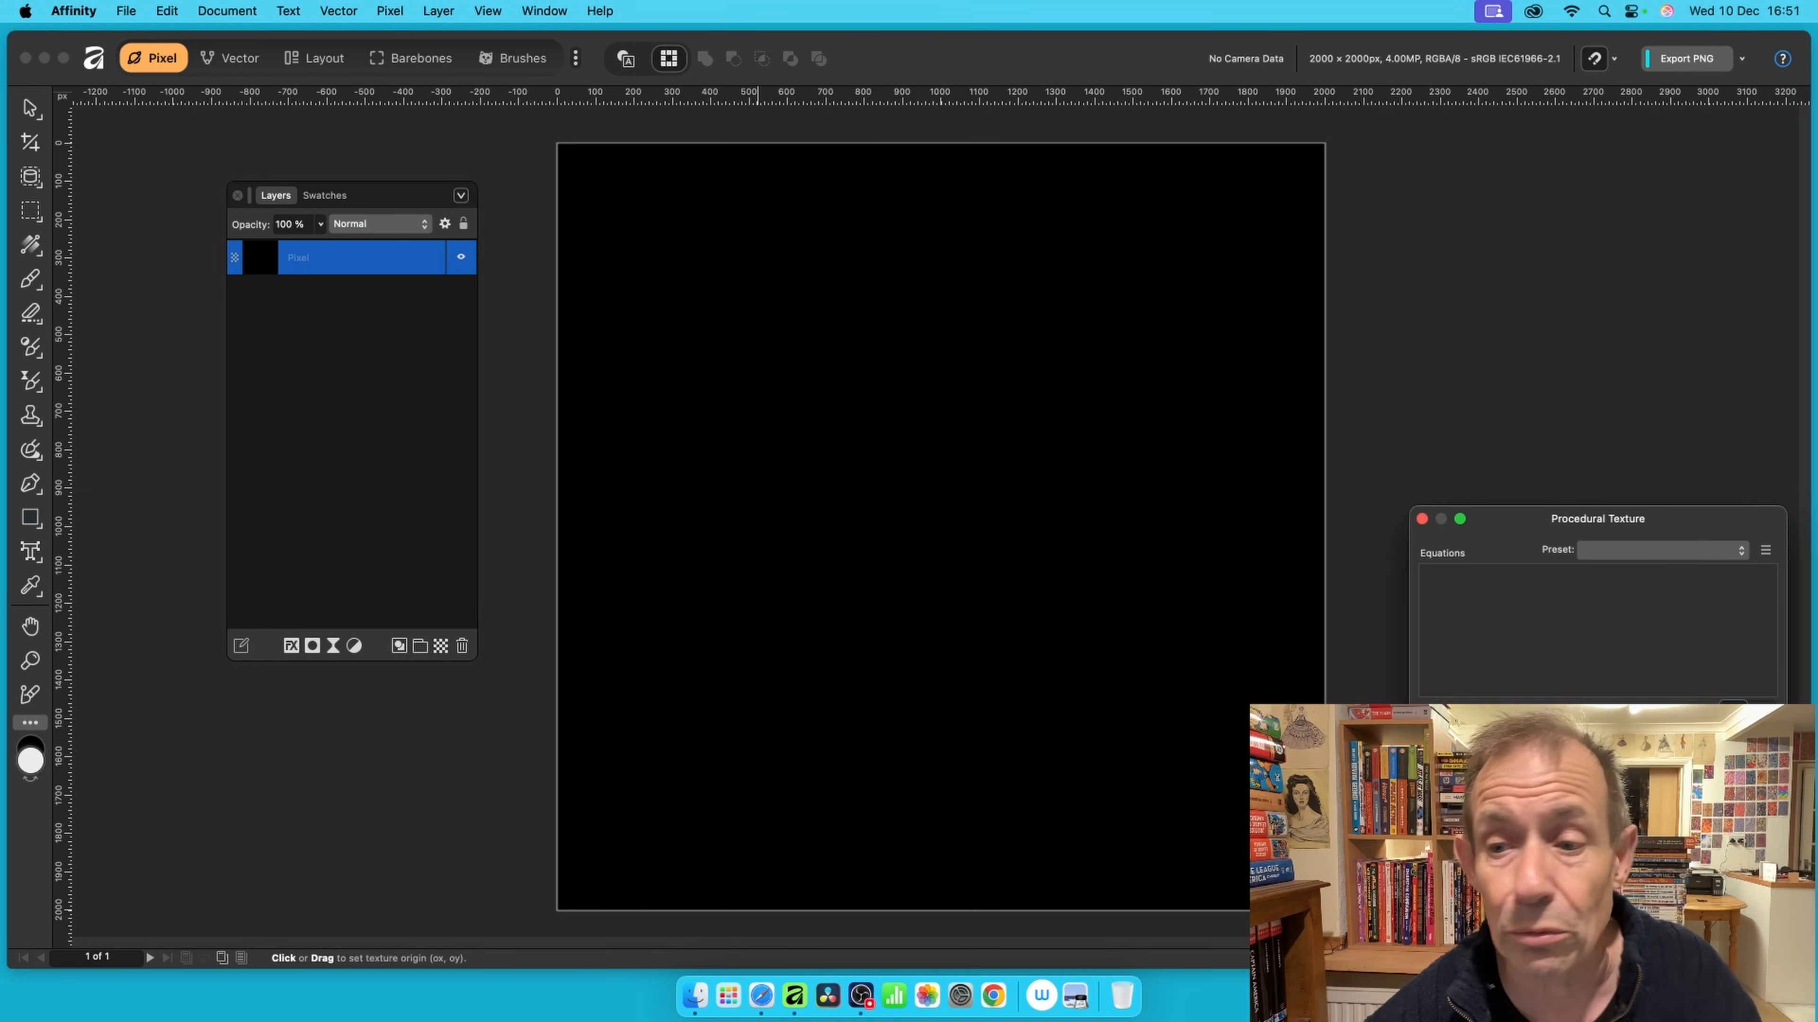
{"action": "left_click_drag", "start_coordinate": [1584, 547], "coordinate": [600, 217]}
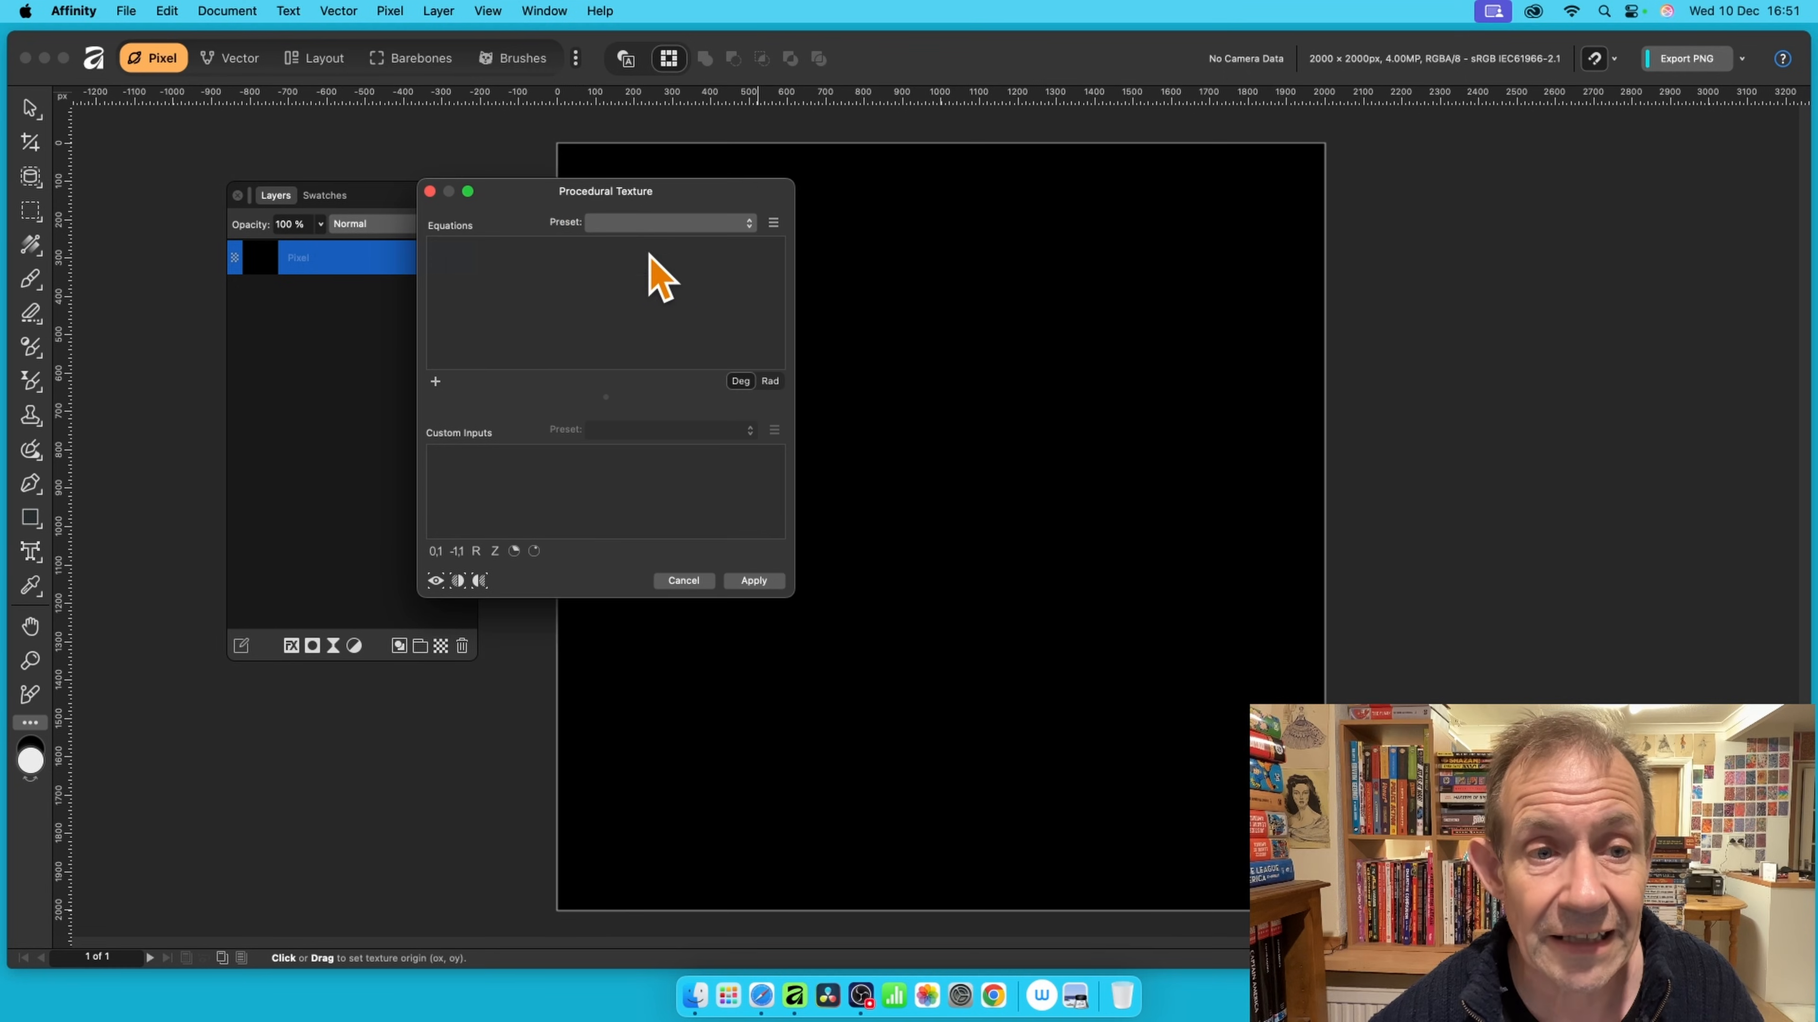
{"action": "left_click", "coordinate": [649, 221]}
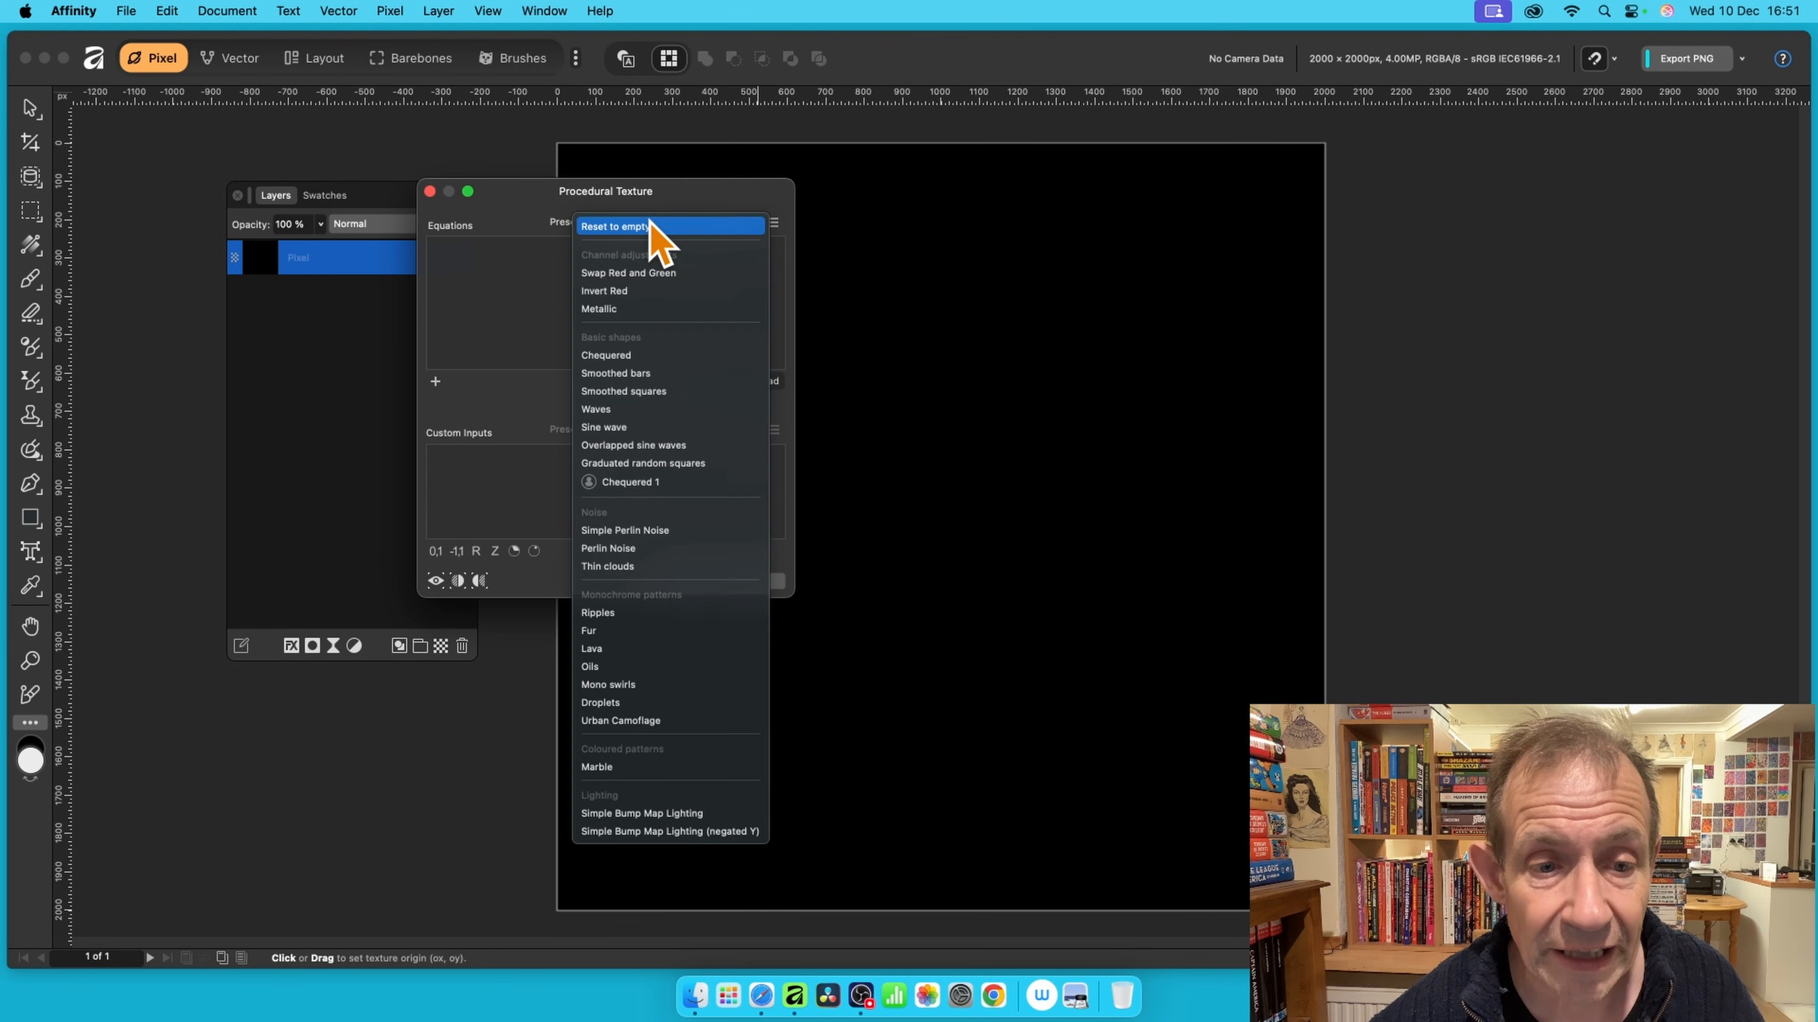
{"action": "left_click", "coordinate": [635, 427]}
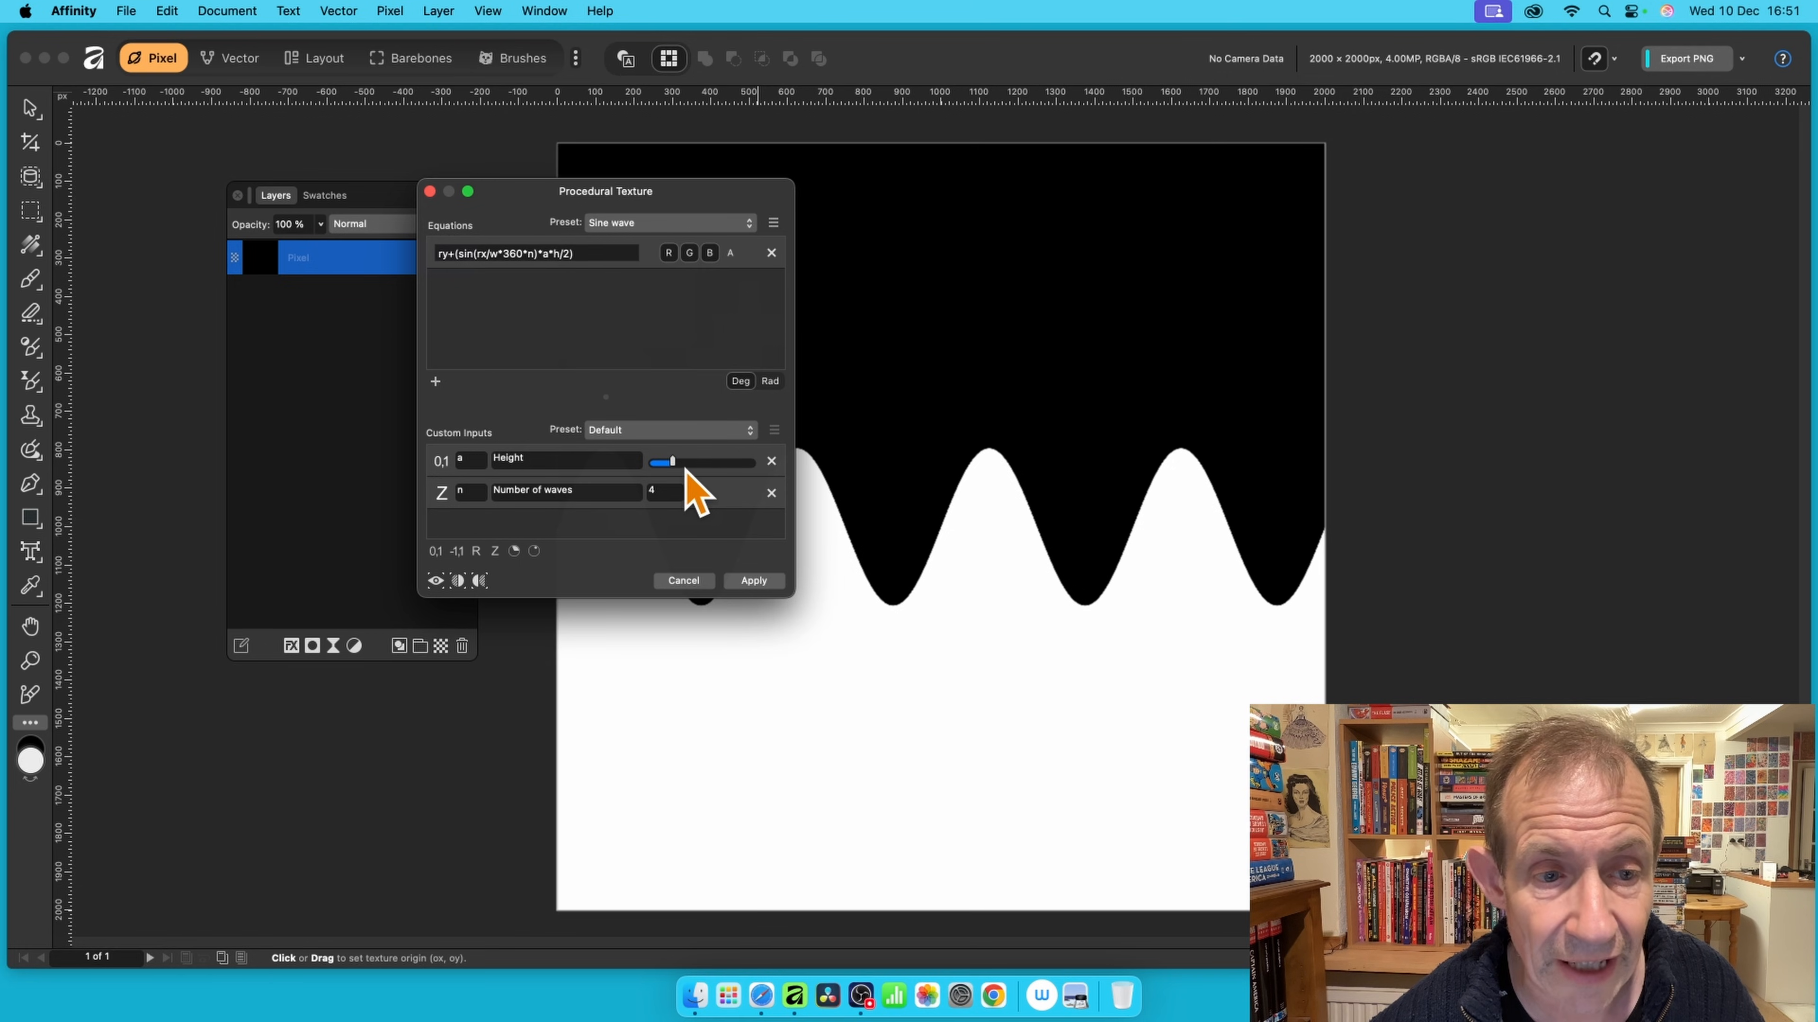
- Load the Overlapped sine waves preset and increase its Height input slightly
{"action": "left_click", "coordinate": [679, 226]}
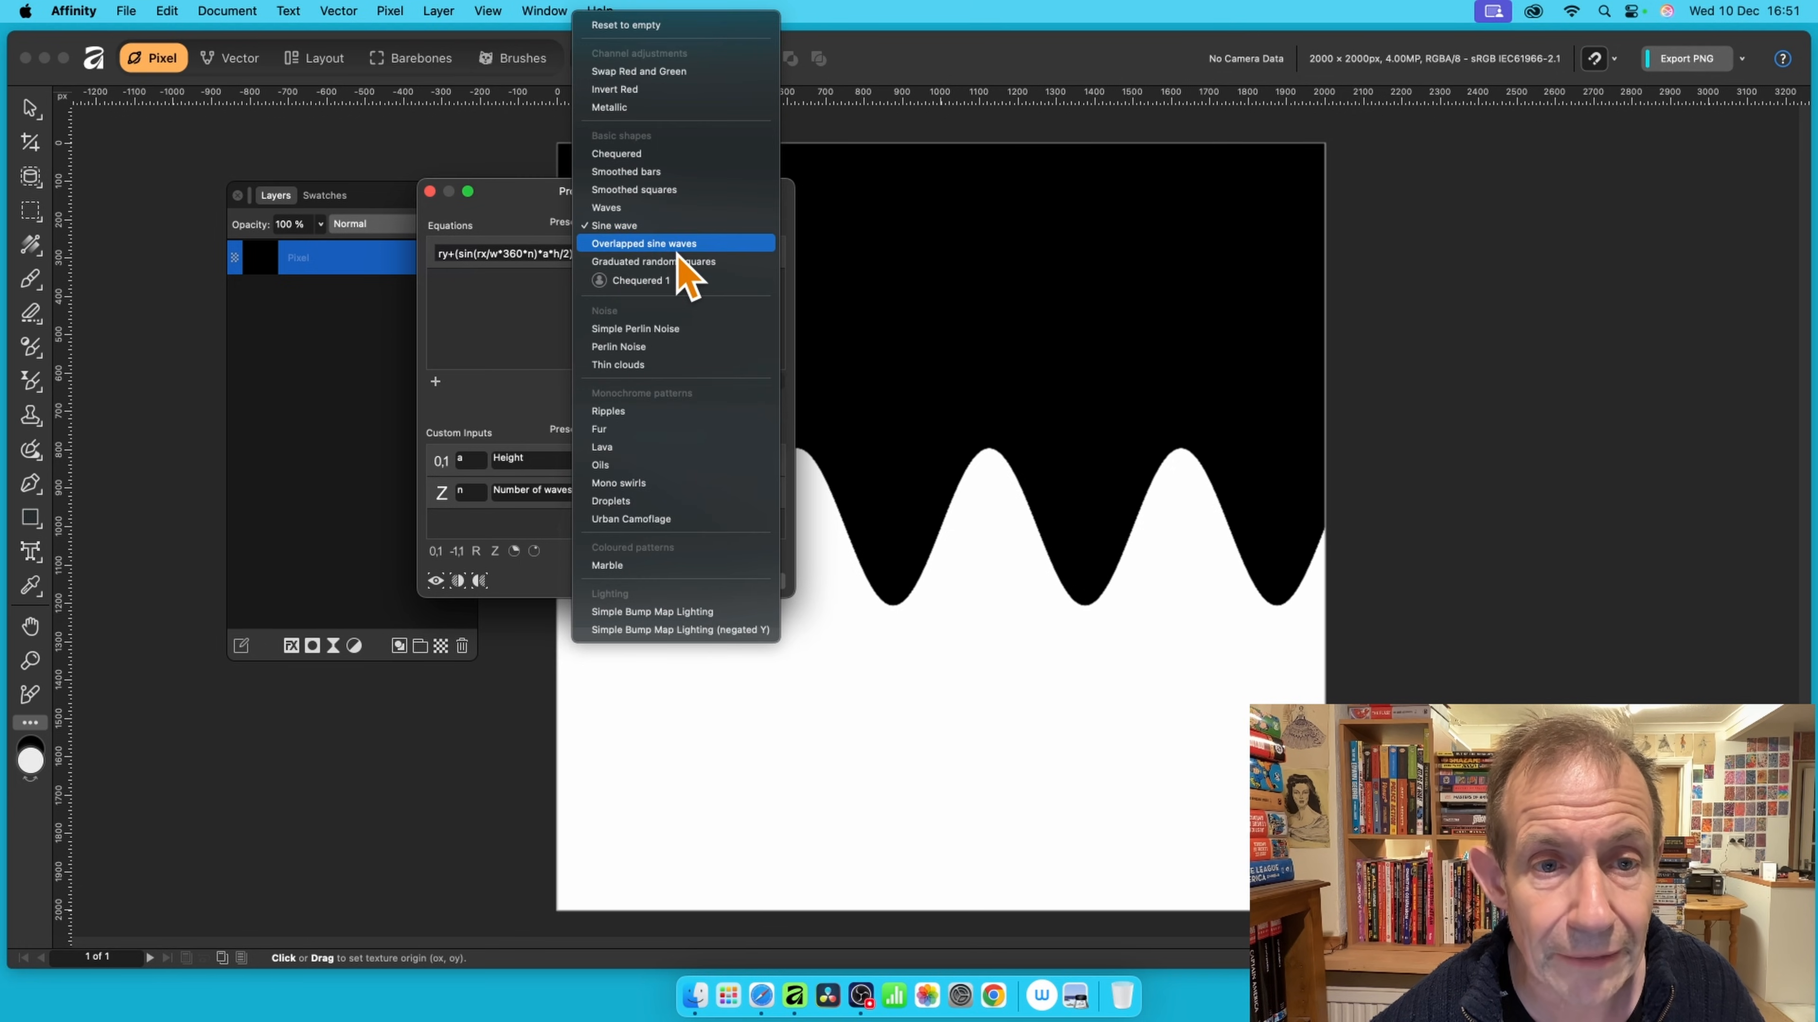
{"action": "left_click", "coordinate": [677, 248]}
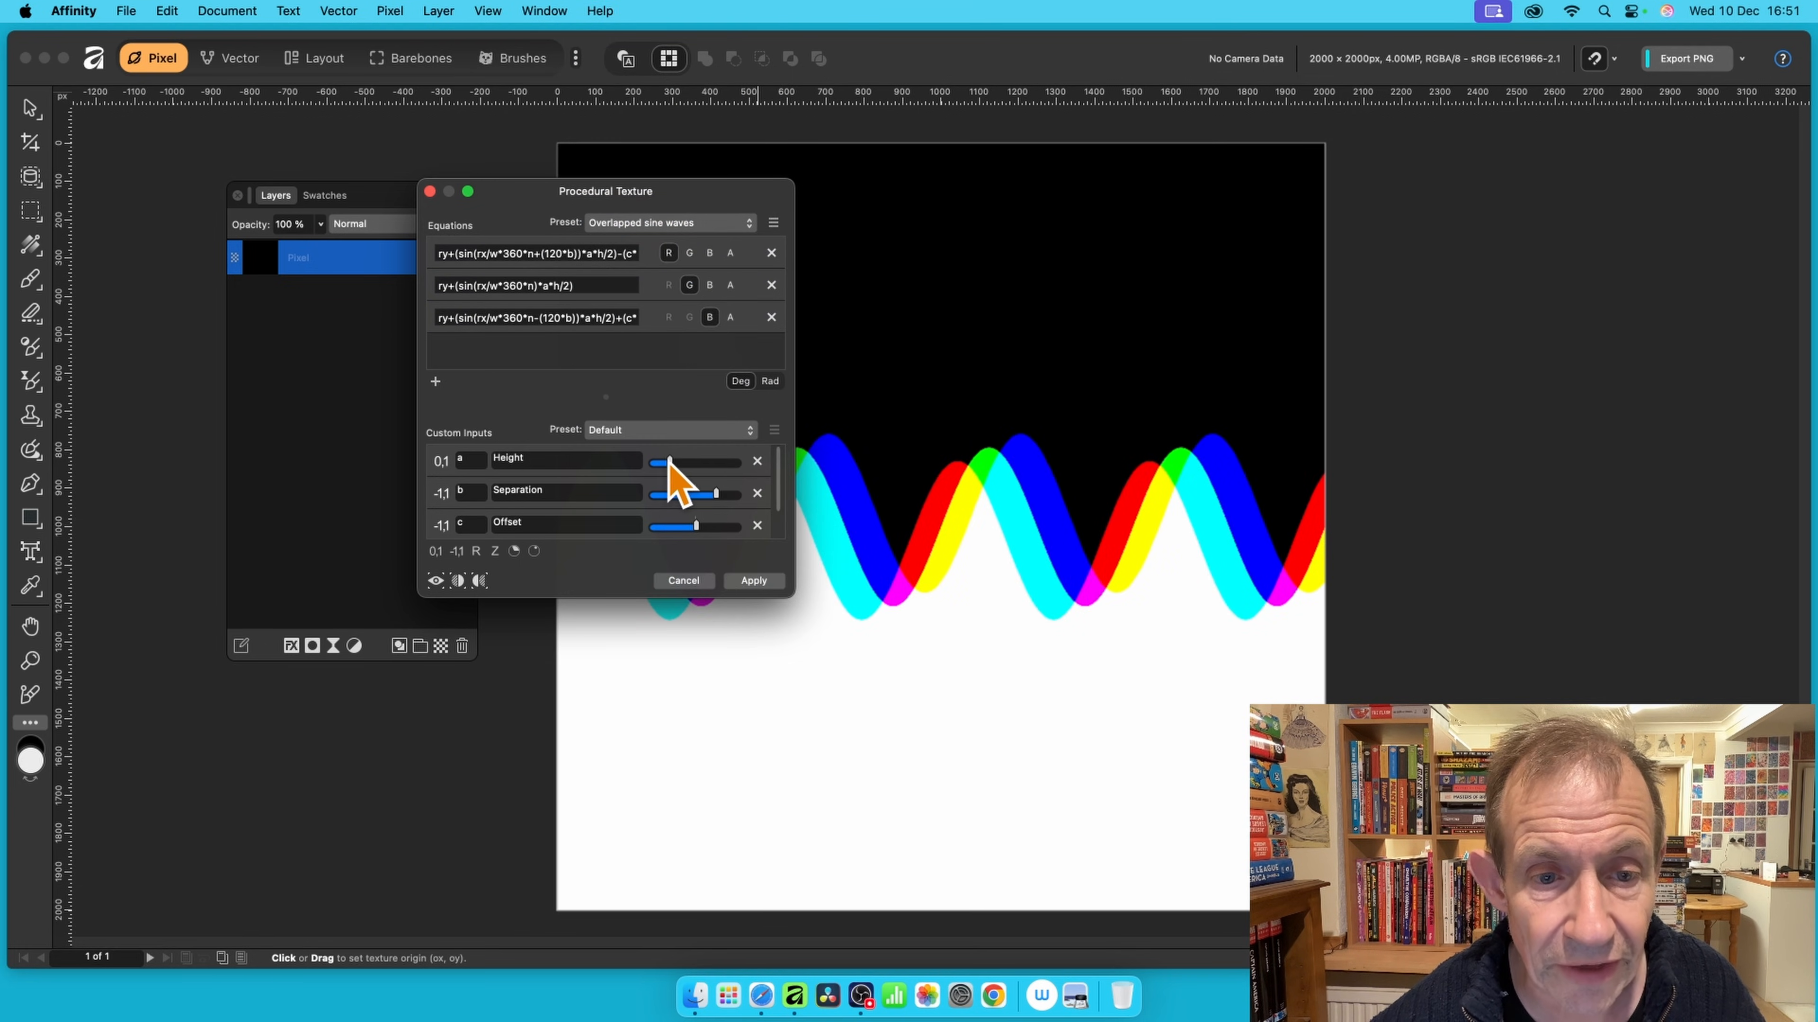
{"action": "left_click_drag", "start_coordinate": [671, 462], "coordinate": [674, 462]}
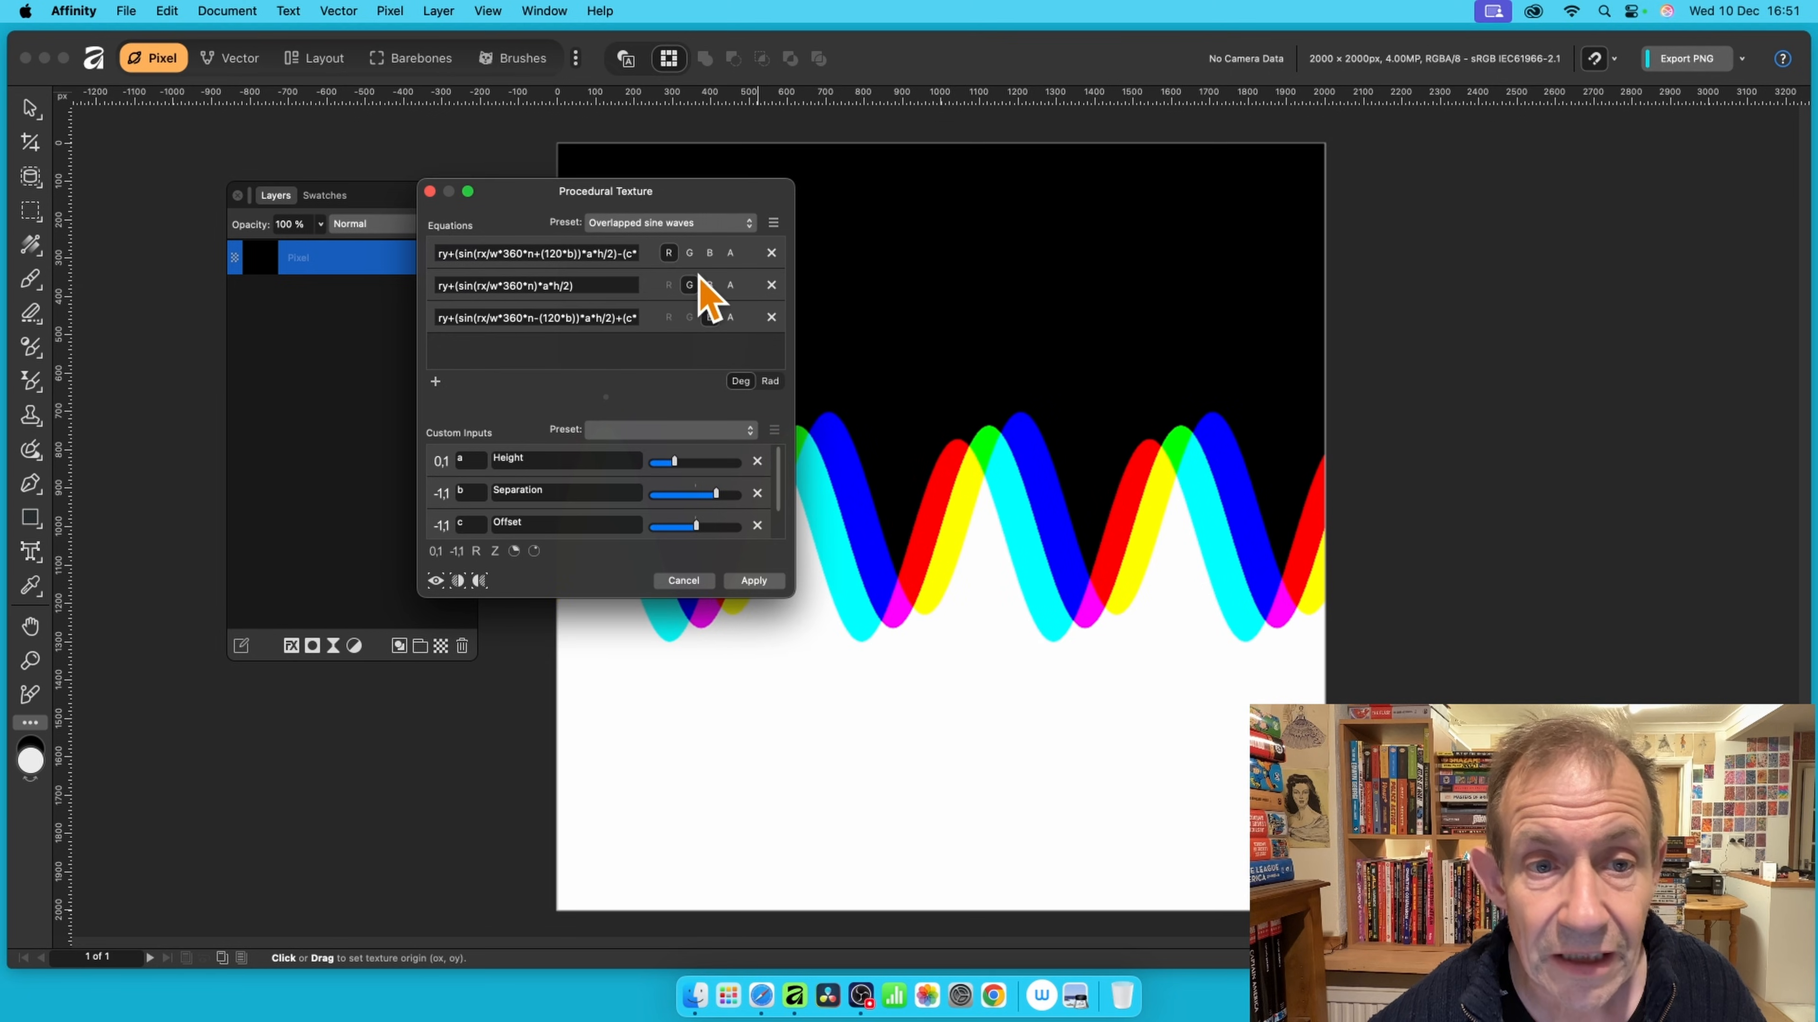
- Switch the first sine wave equation's output from the red channel to the alpha channel only and apply the texture
{"action": "left_click", "coordinate": [669, 253]}
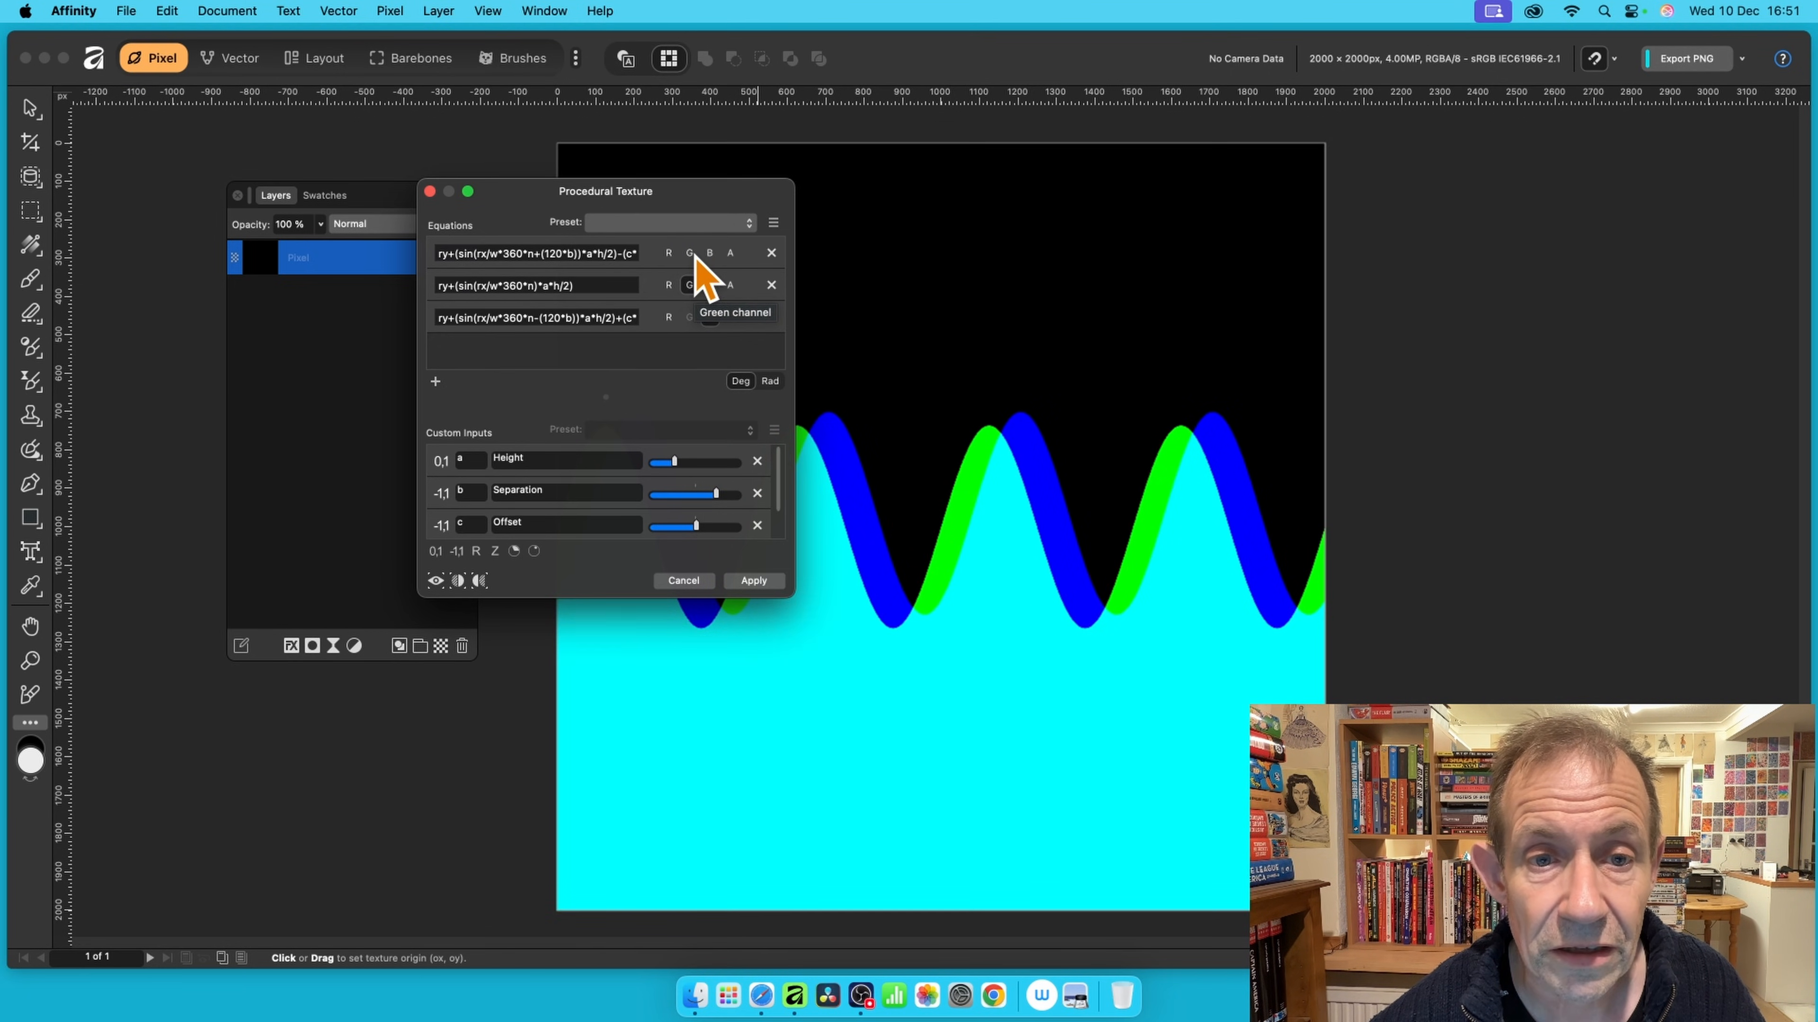
{"action": "left_click", "coordinate": [731, 253]}
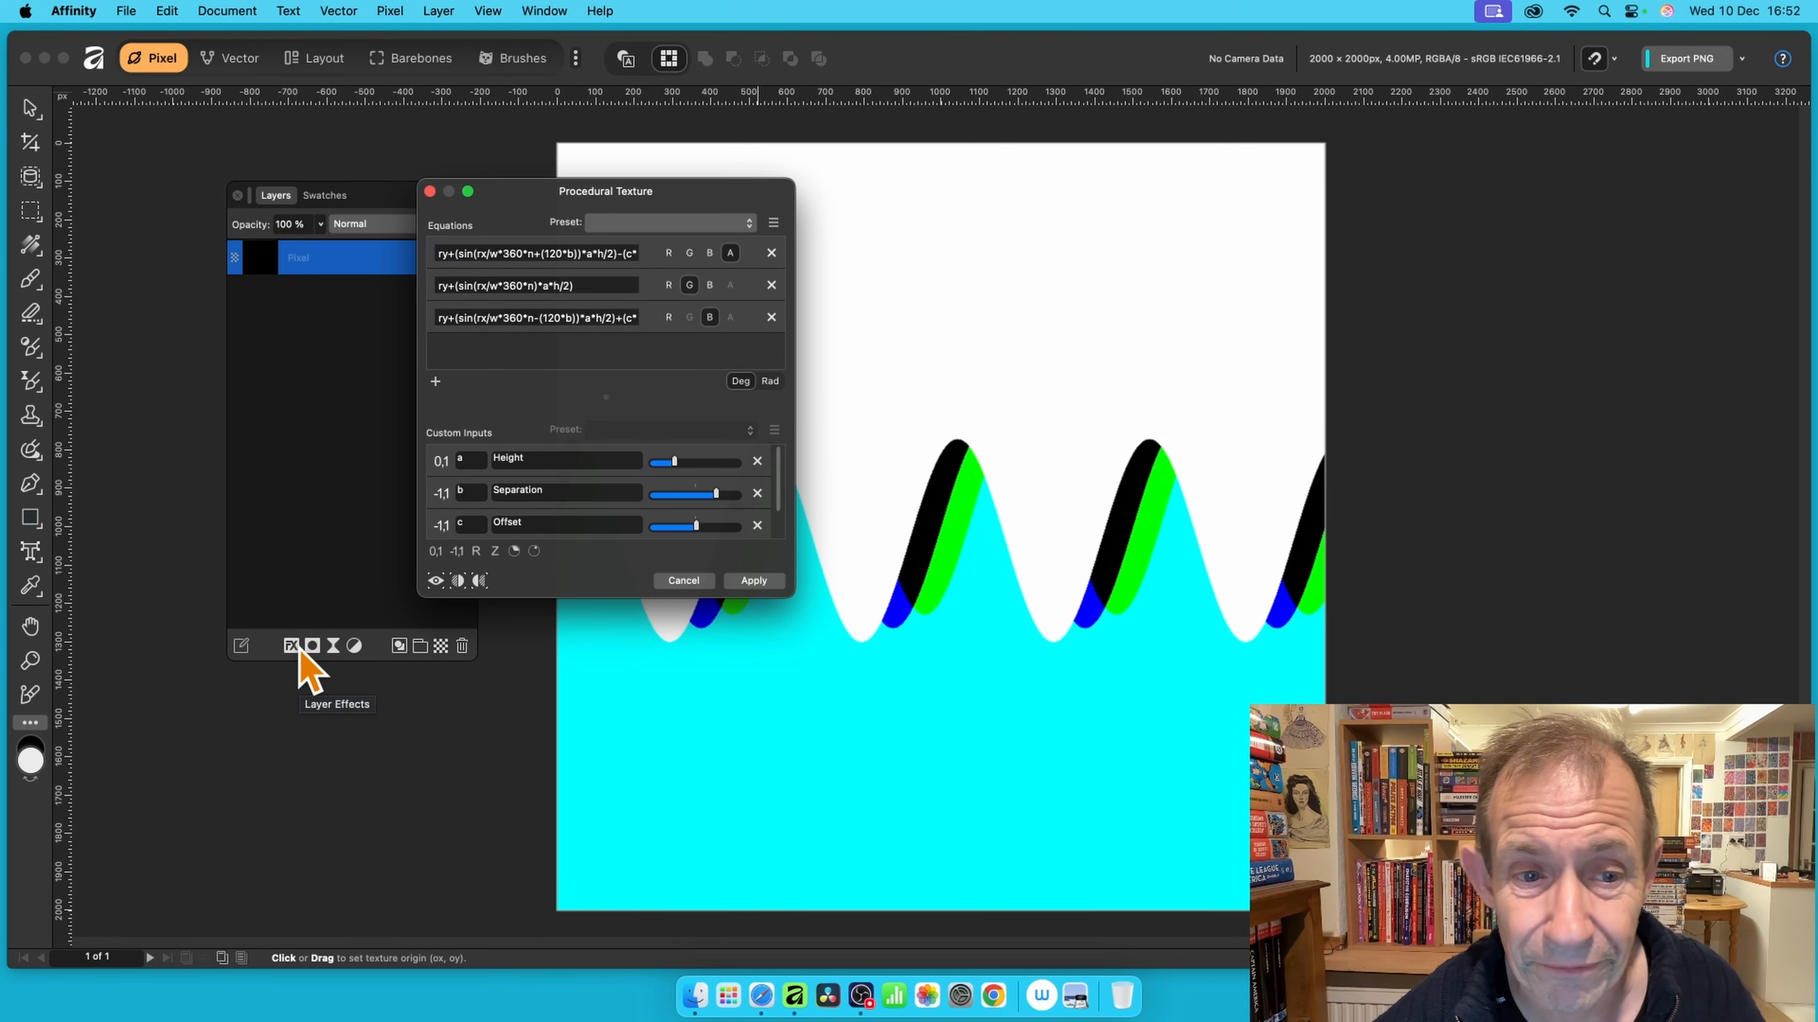
{"action": "left_click", "coordinate": [752, 581]}
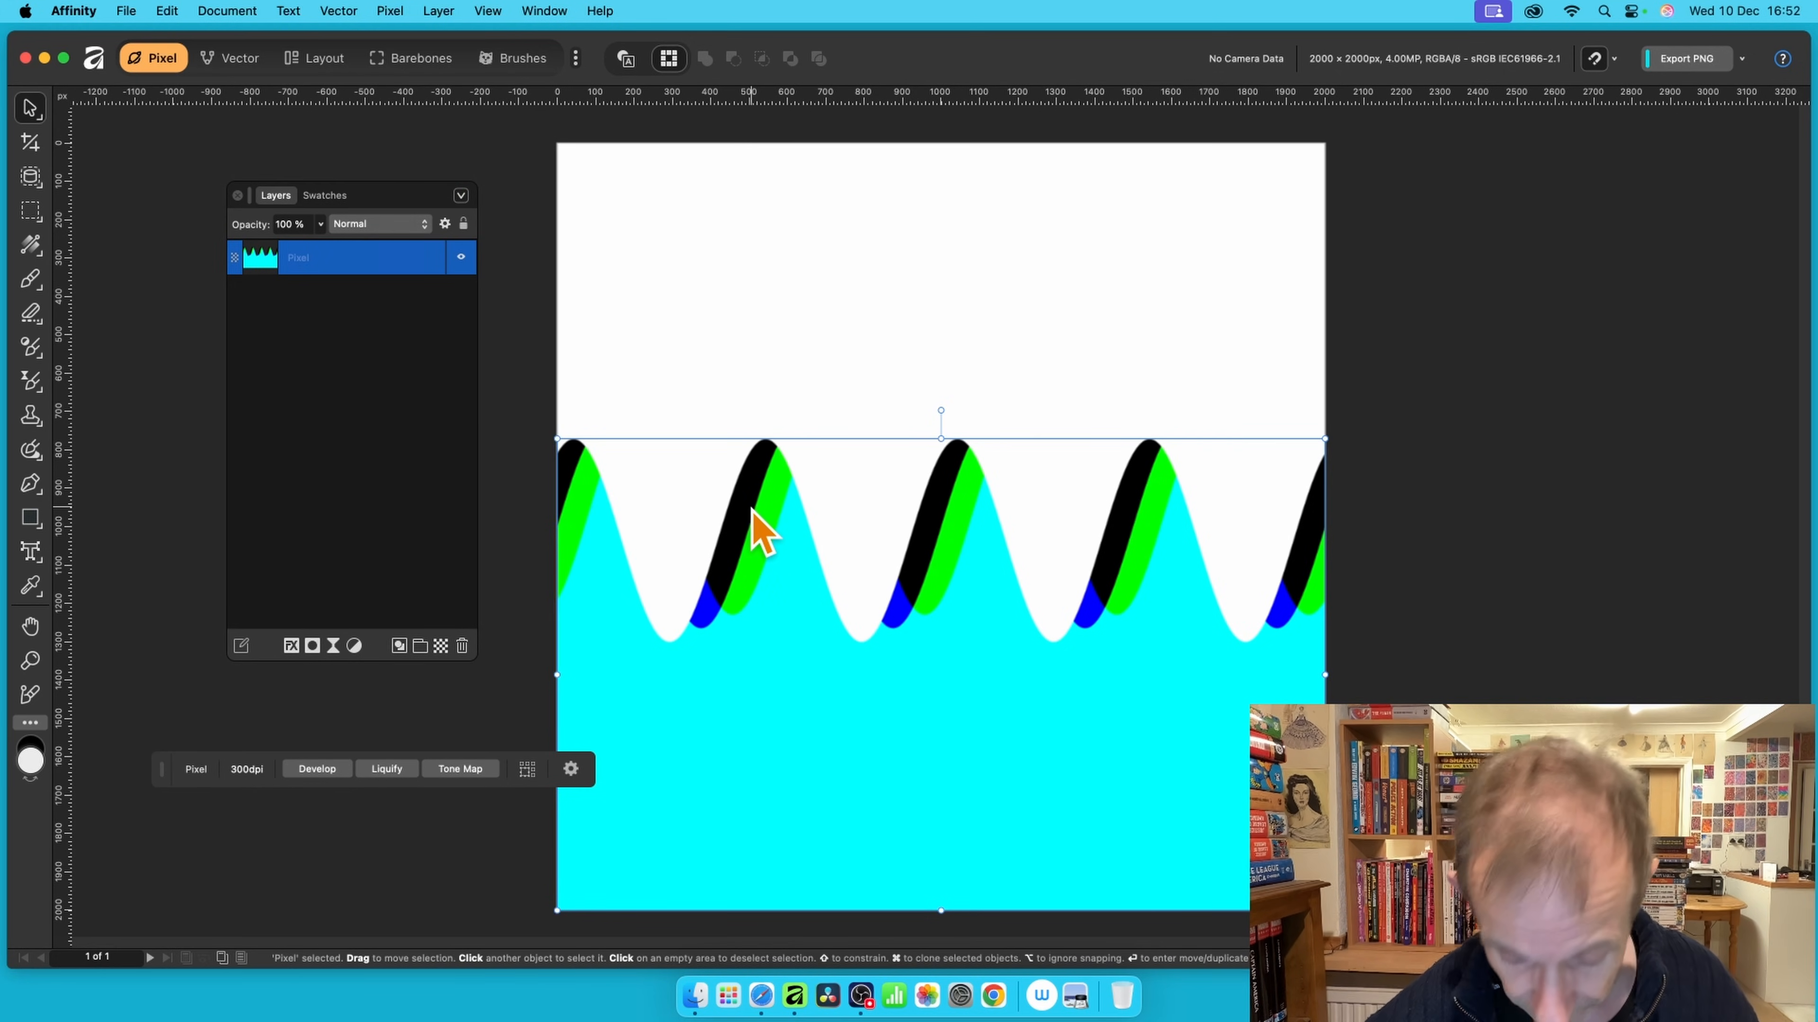
{"action": "left_click_drag", "start_coordinate": [763, 534], "coordinate": [920, 844]}
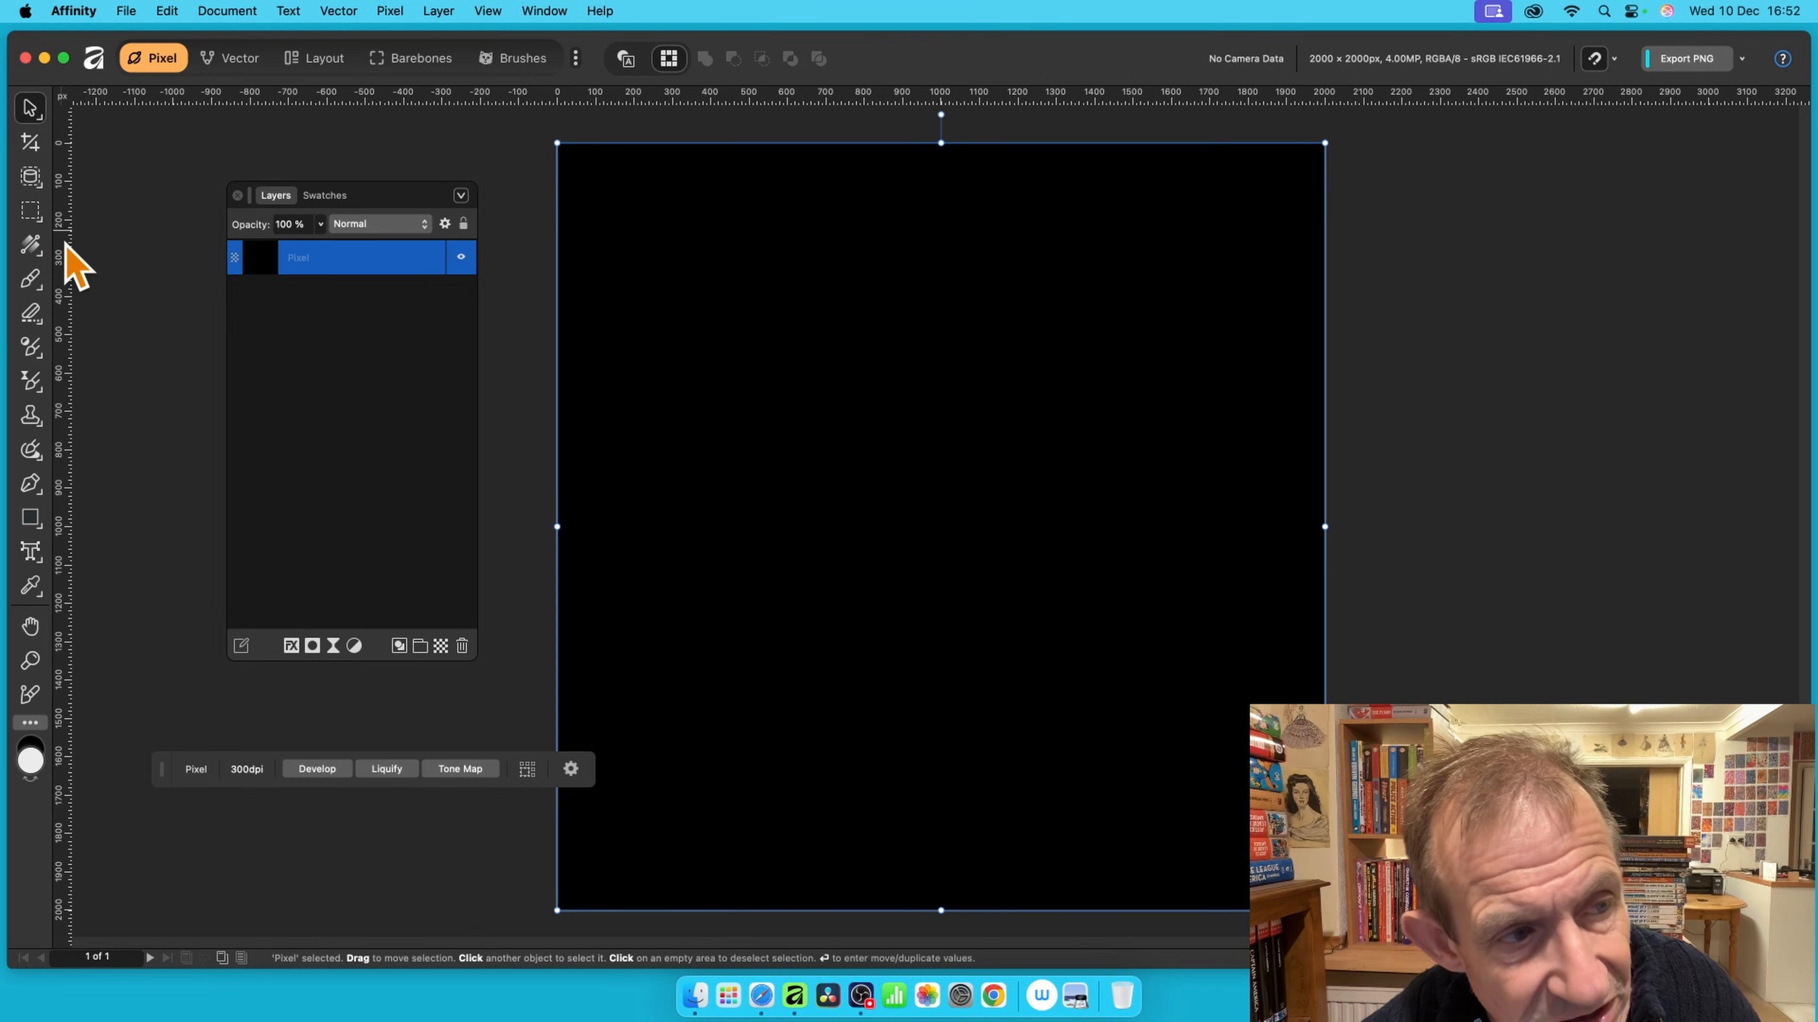
- Fill the black layer with a diagonal linear gradient running from white in the canvas's upper-left area to black past its centre
{"action": "left_click", "coordinate": [31, 247]}
{"action": "left_click", "coordinate": [89, 271]}
{"action": "left_click_drag", "start_coordinate": [723, 241], "coordinate": [1102, 592]}
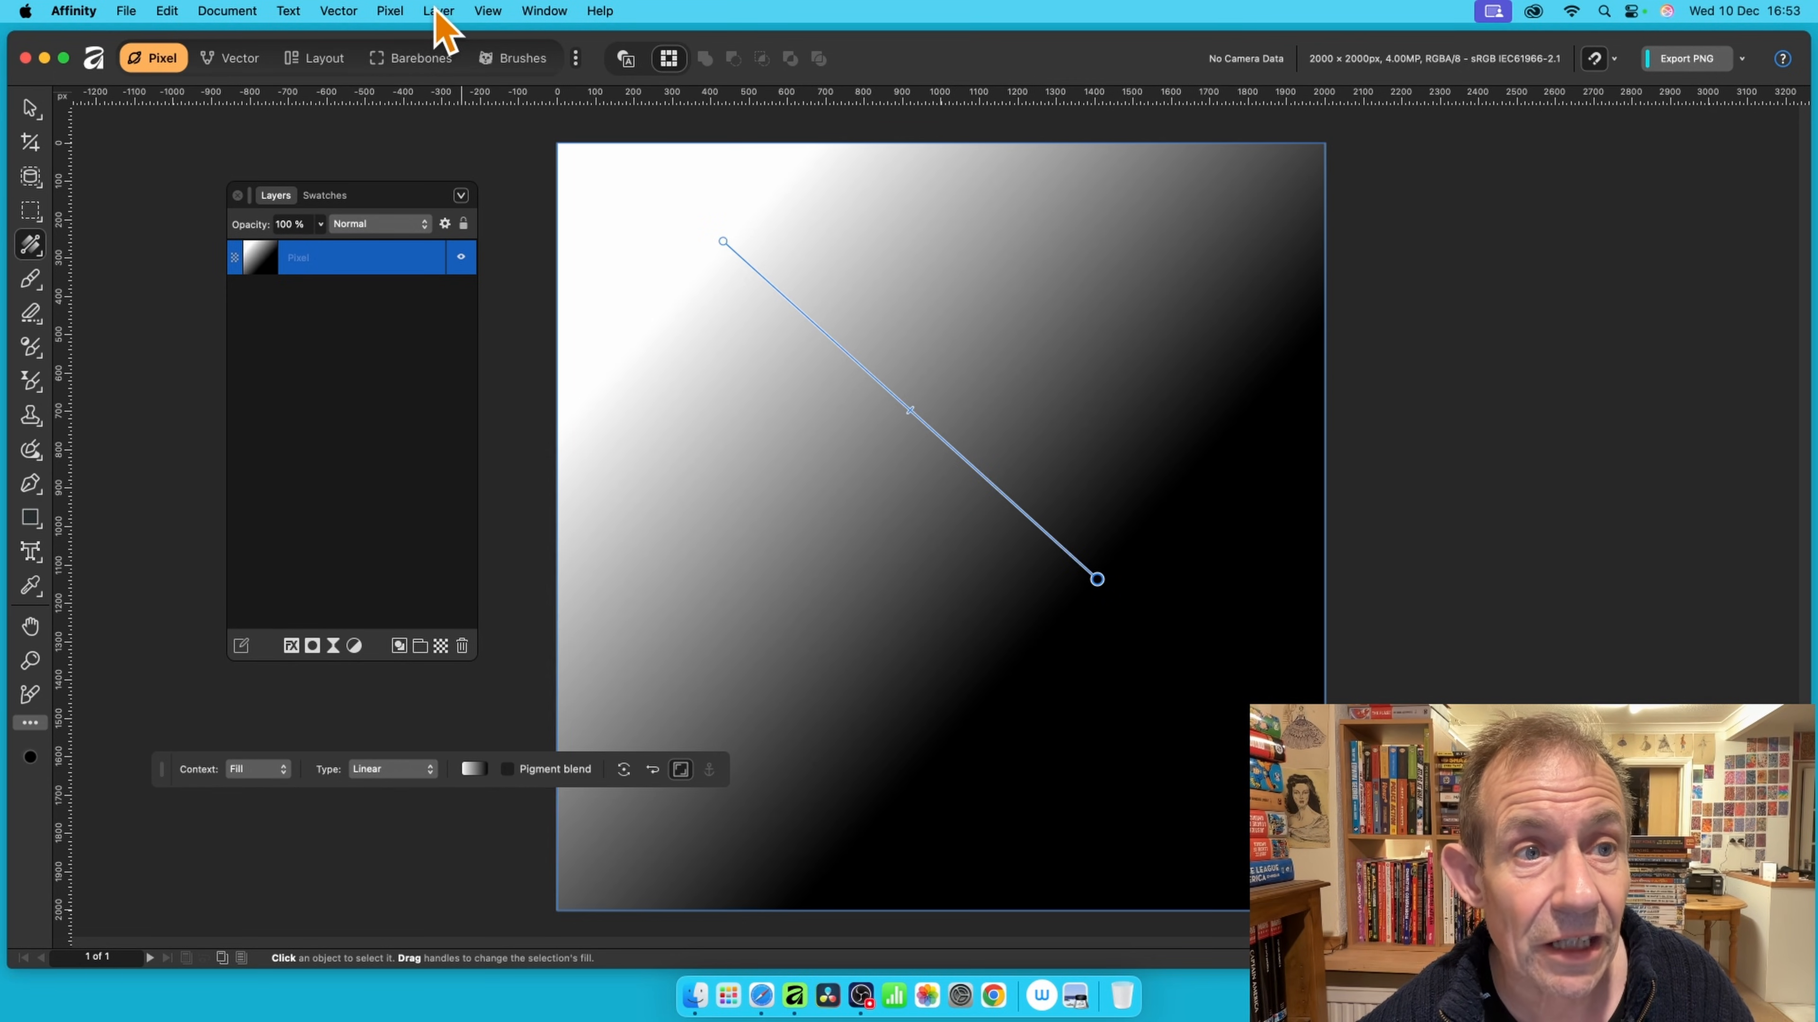
- Apply a Twirl distortion to the gradient layer to turn it into a black and white spiral
{"action": "left_click", "coordinate": [392, 11]}
{"action": "mouse_move", "coordinate": [398, 40]}
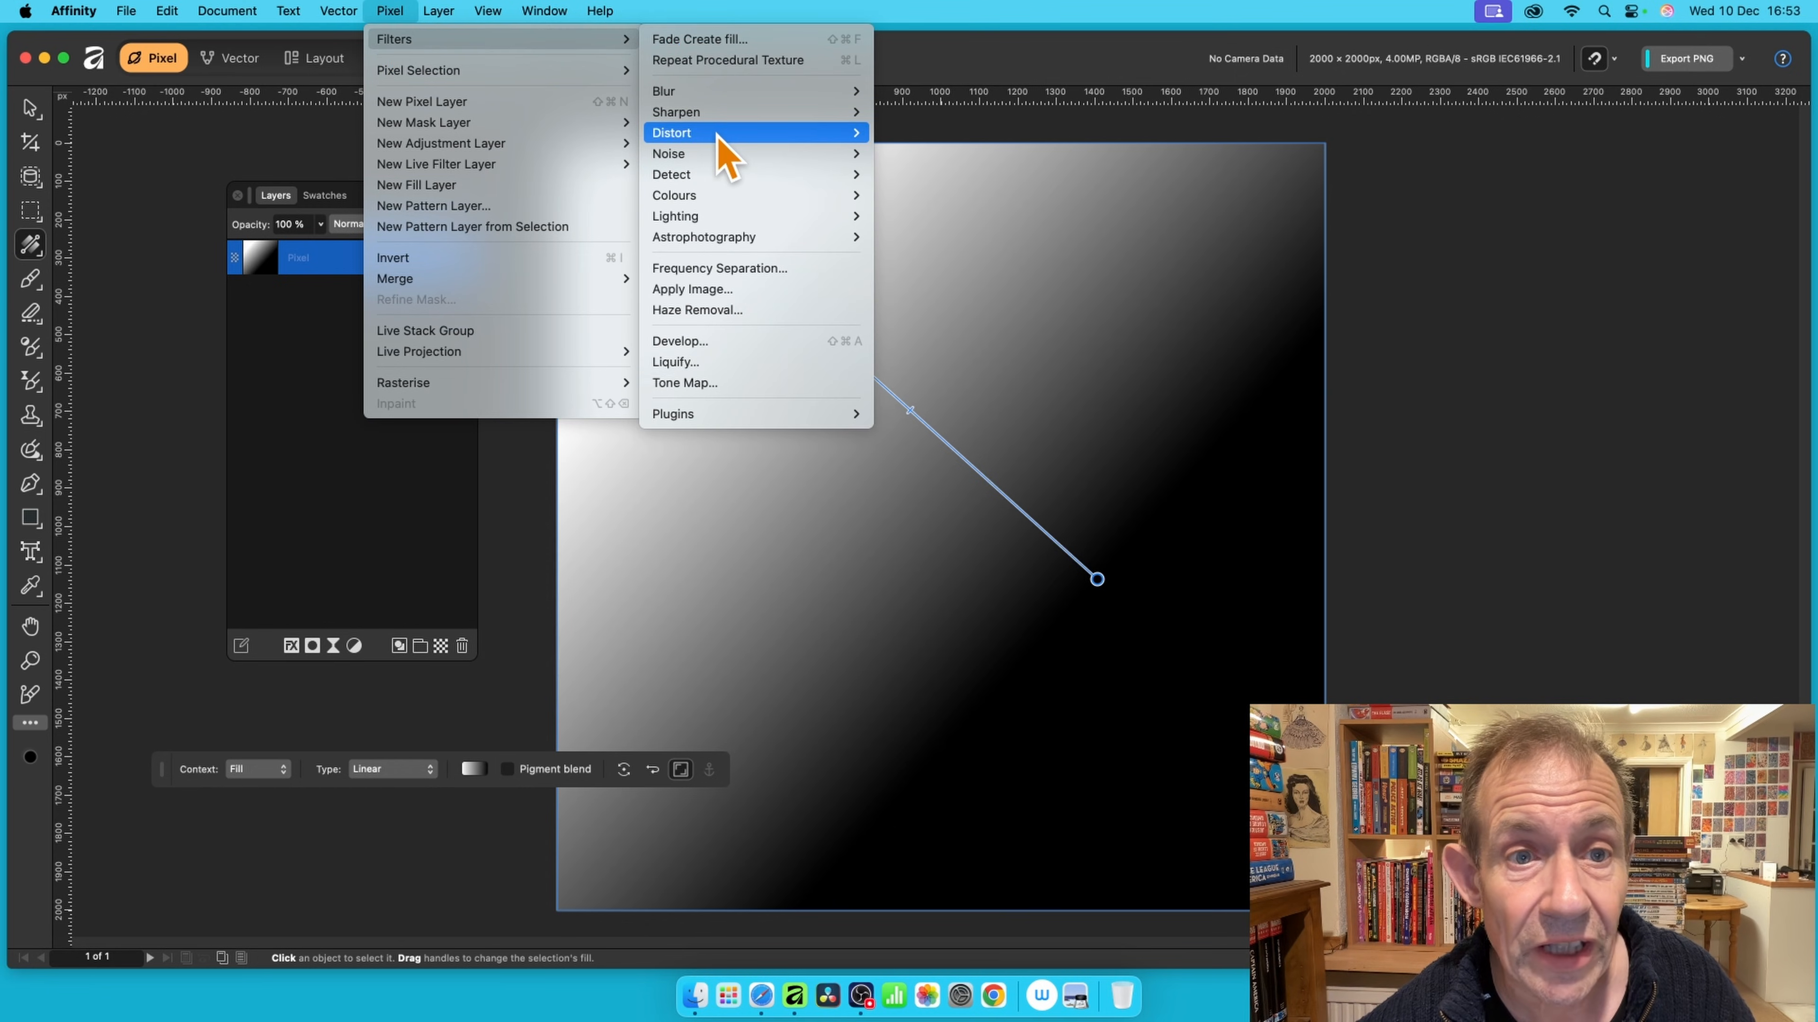
{"action": "mouse_move", "coordinate": [719, 136]}
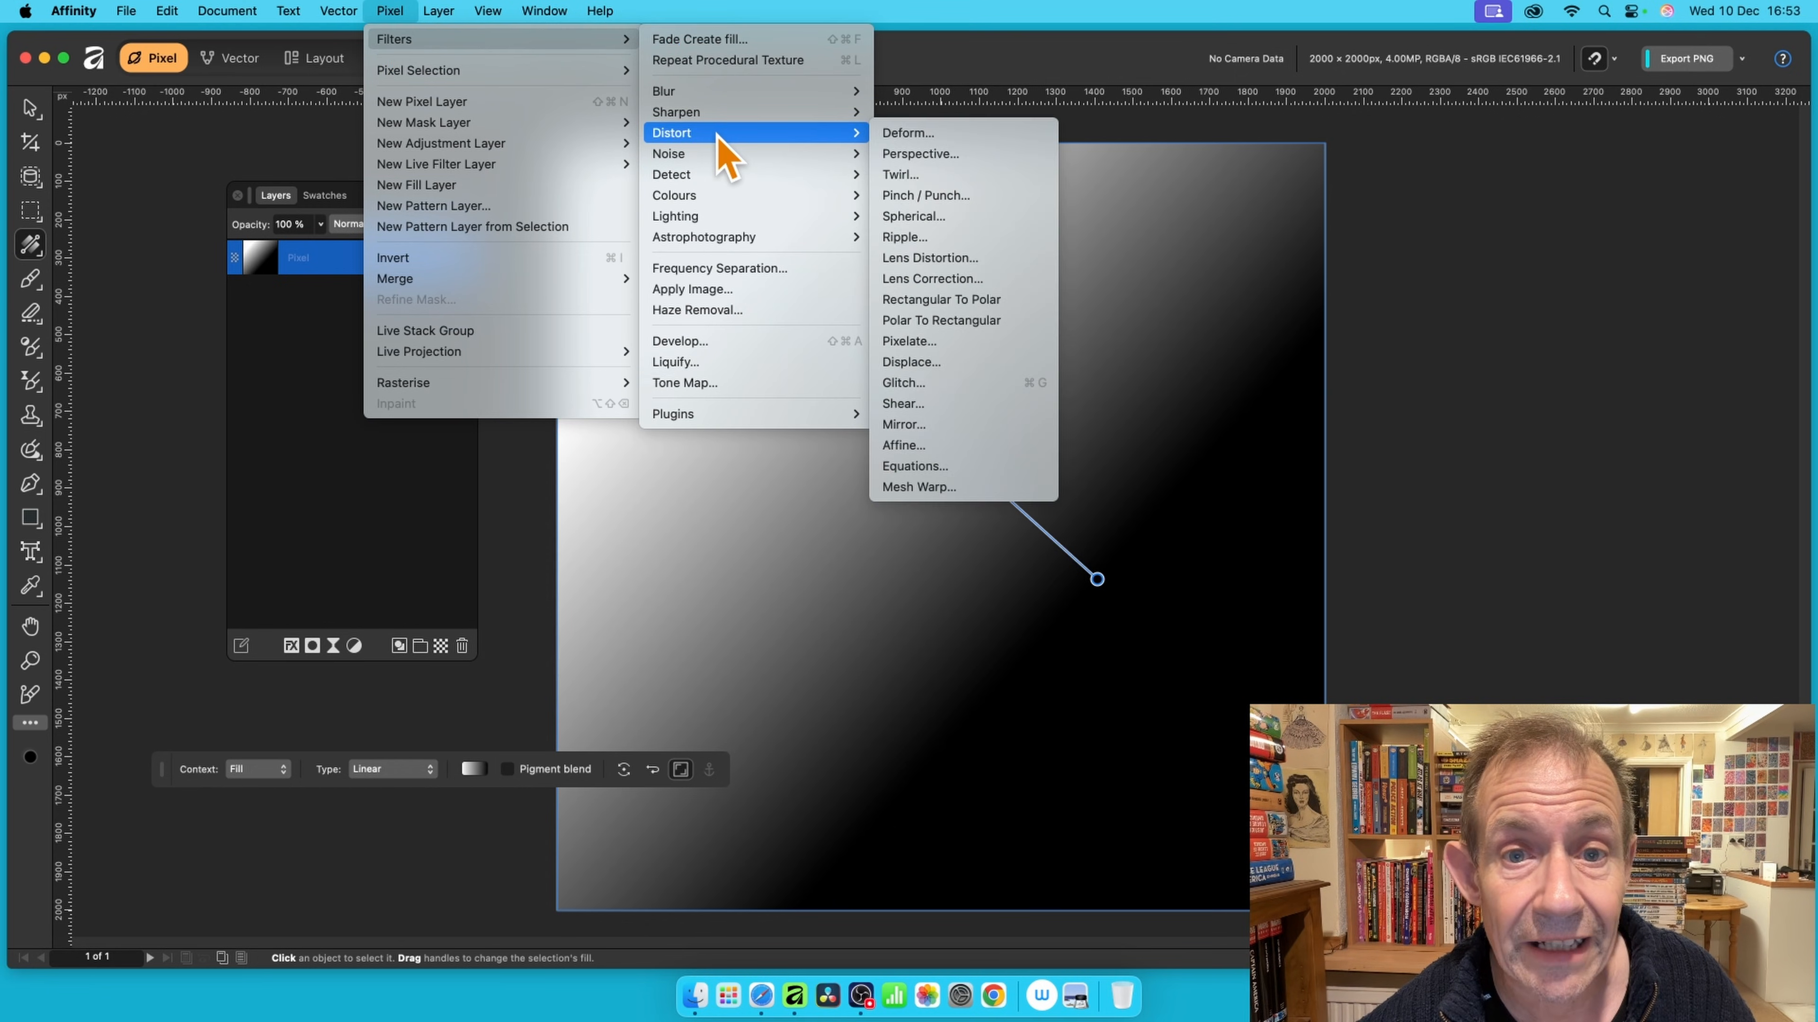
{"action": "left_click", "coordinate": [956, 176]}
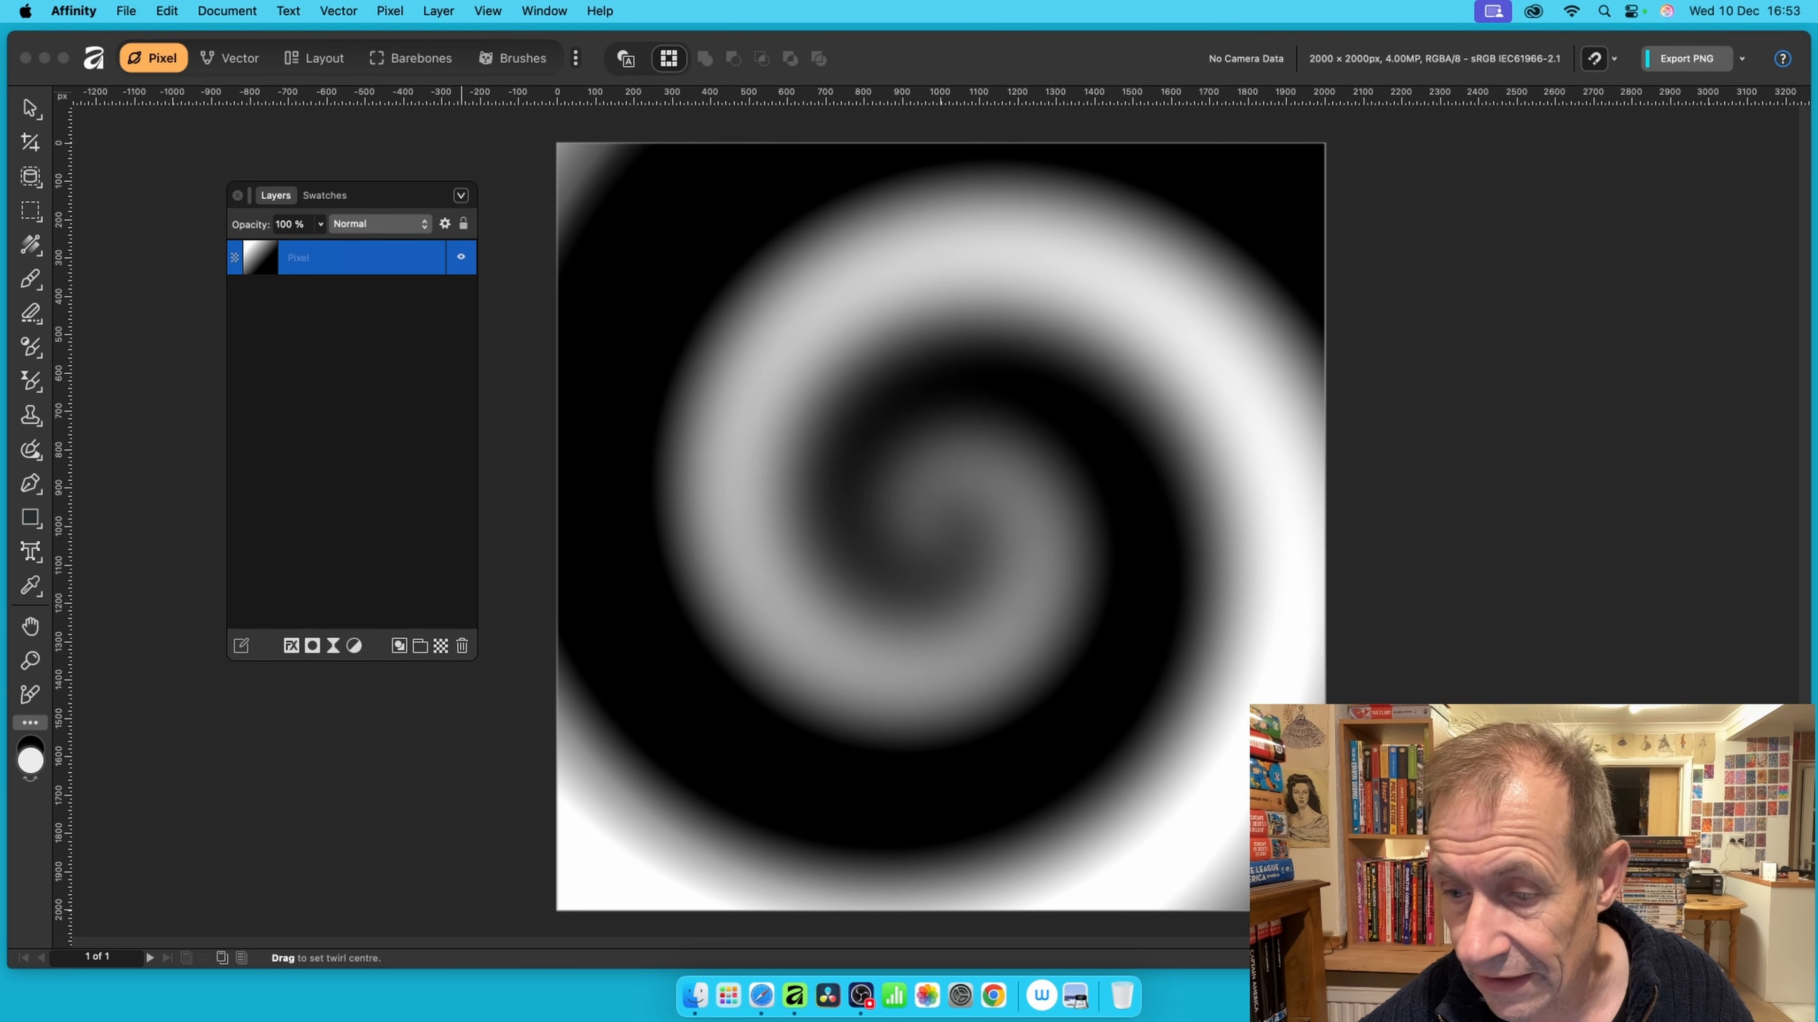
{"action": "key", "text": "g"}
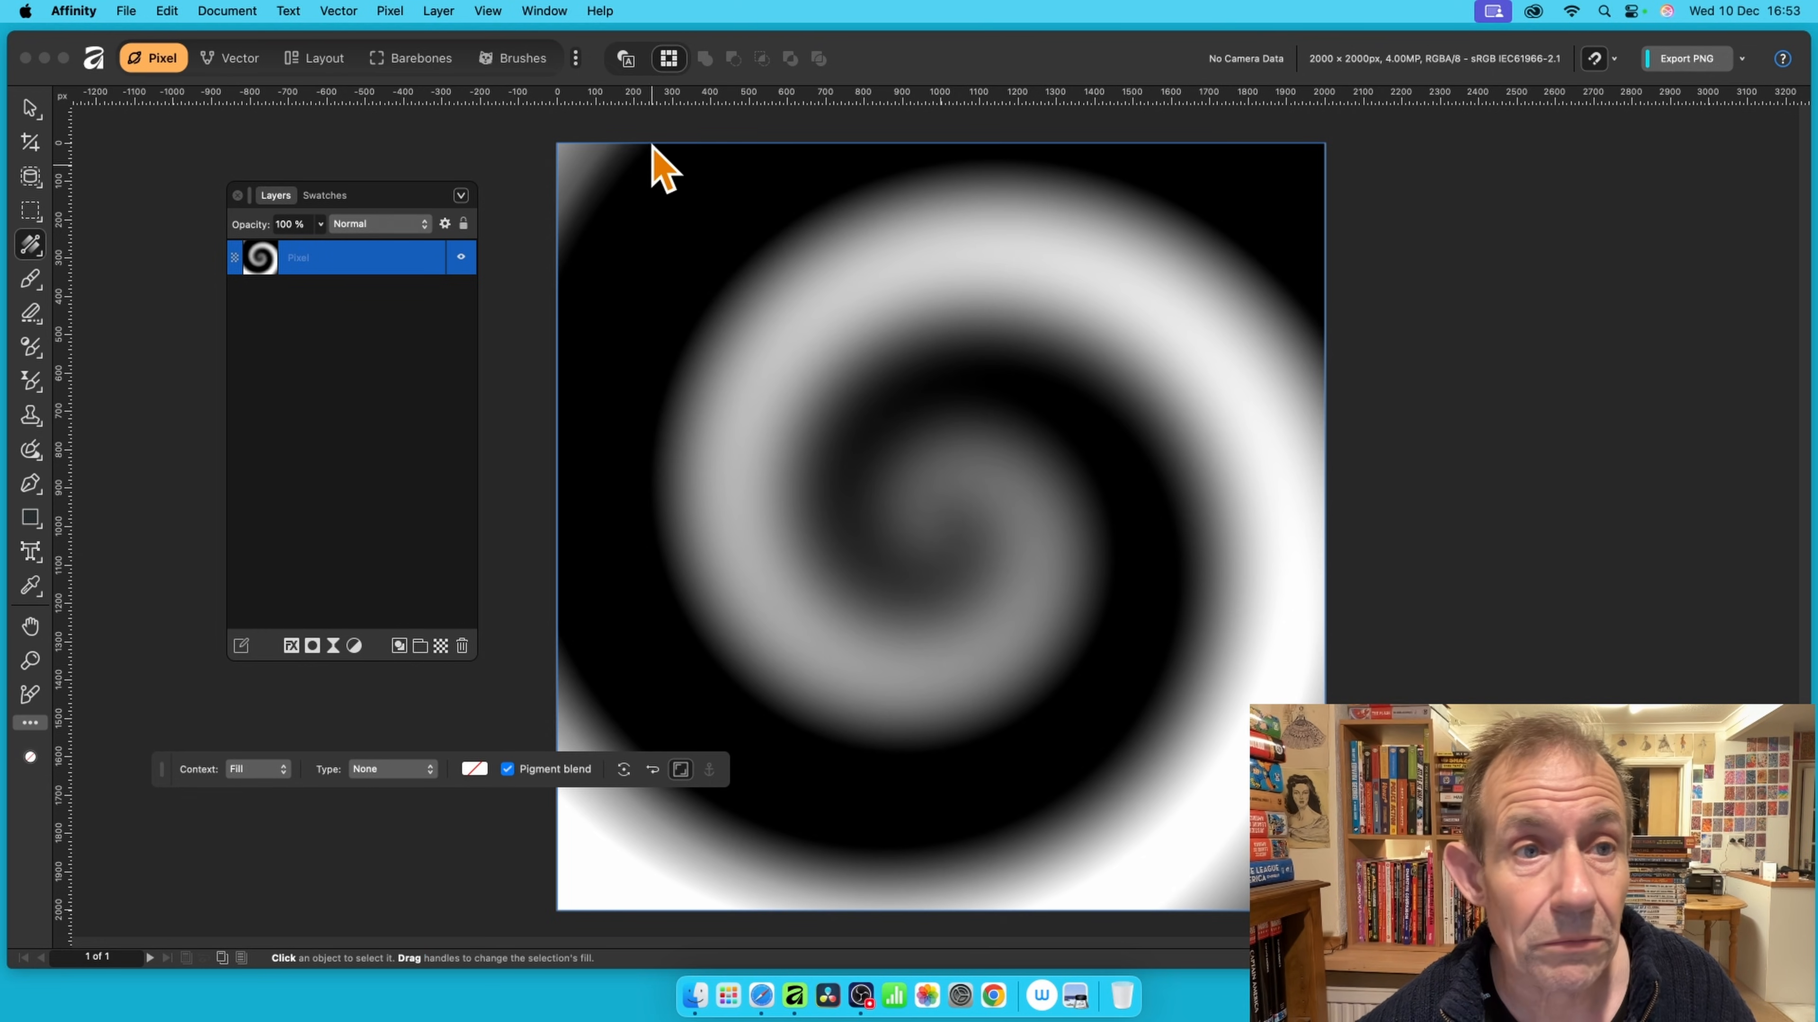
- Open the Procedural Texture filter on the twirled gradient and try the Sine wave preset
{"action": "left_click", "coordinate": [391, 11]}
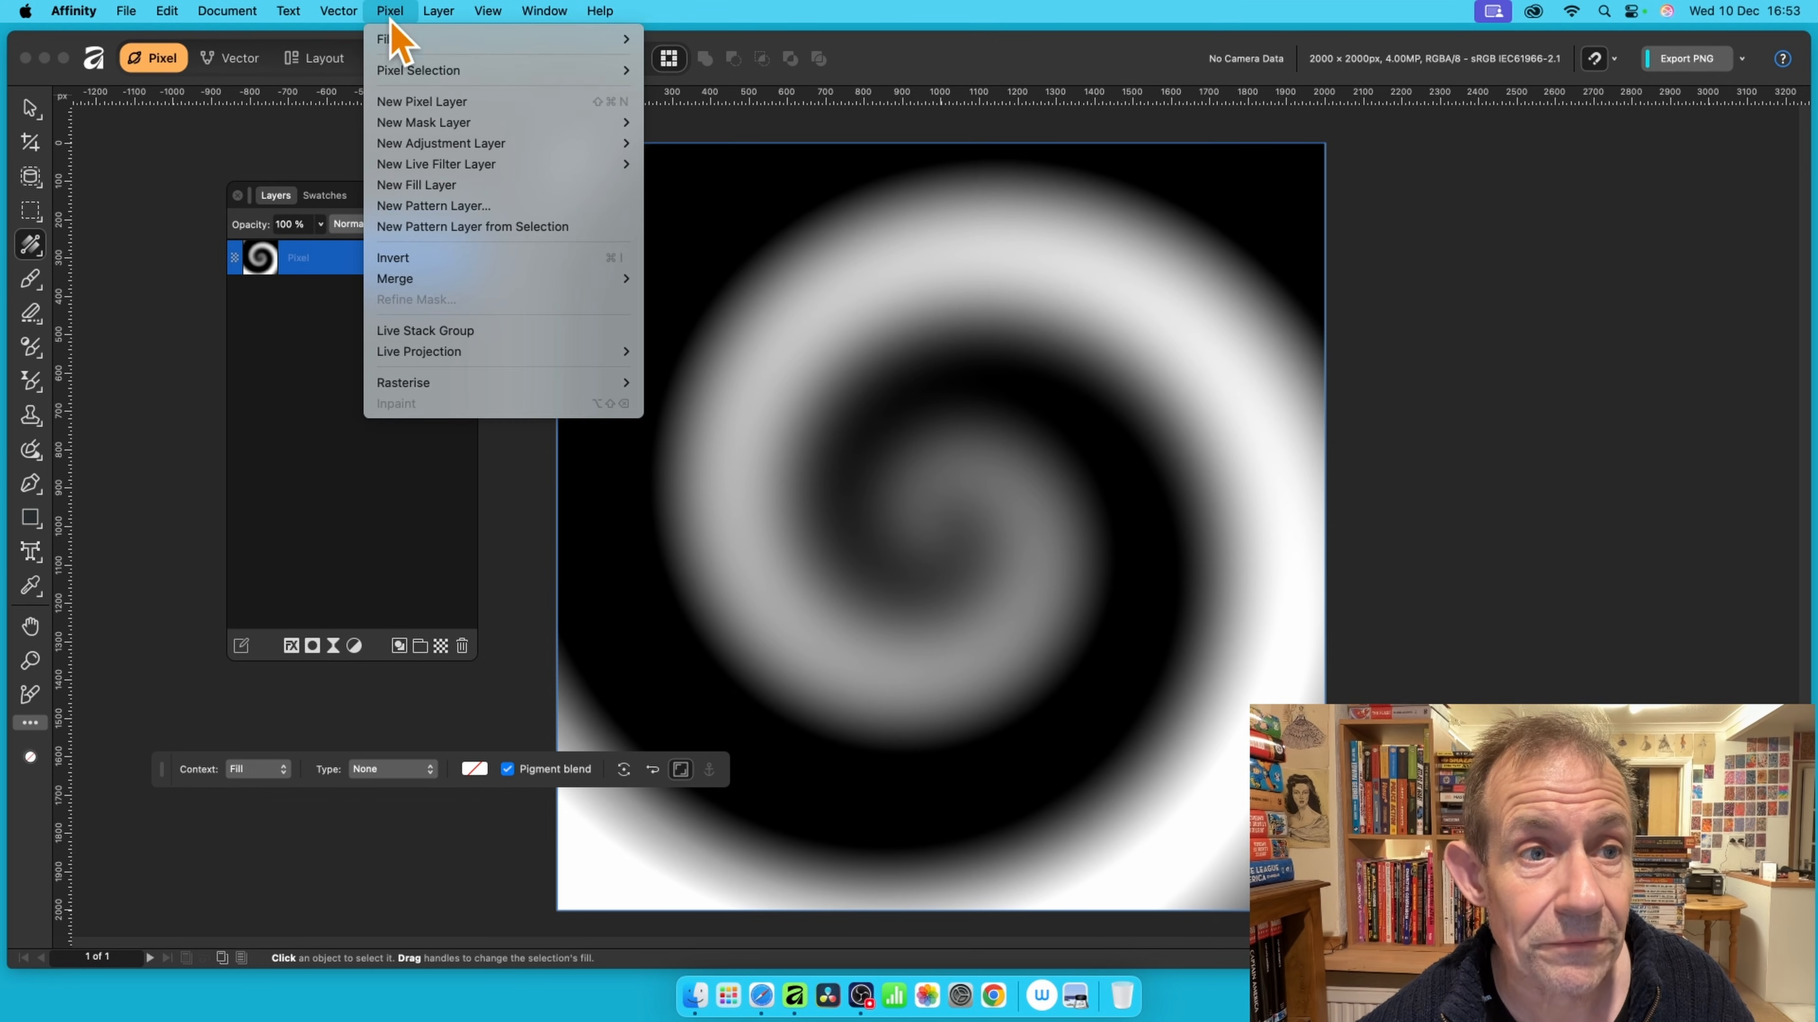
{"action": "mouse_move", "coordinate": [397, 39]}
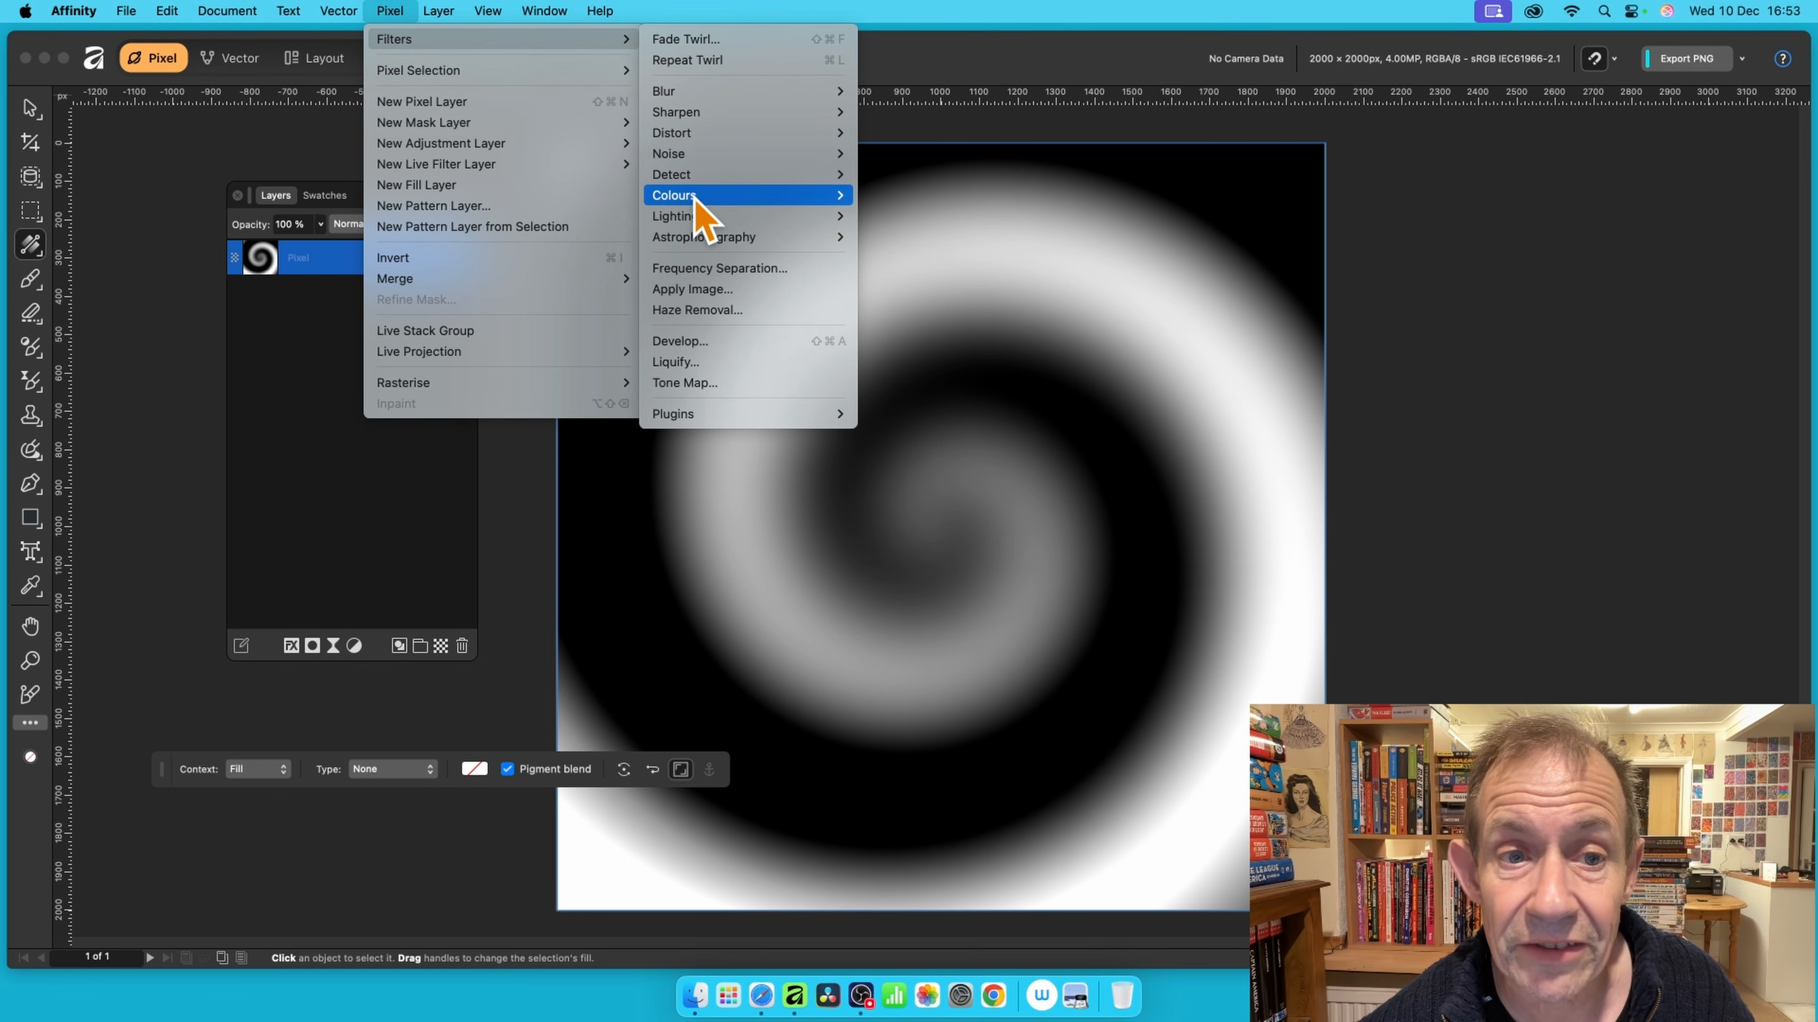
{"action": "mouse_move", "coordinate": [693, 201]}
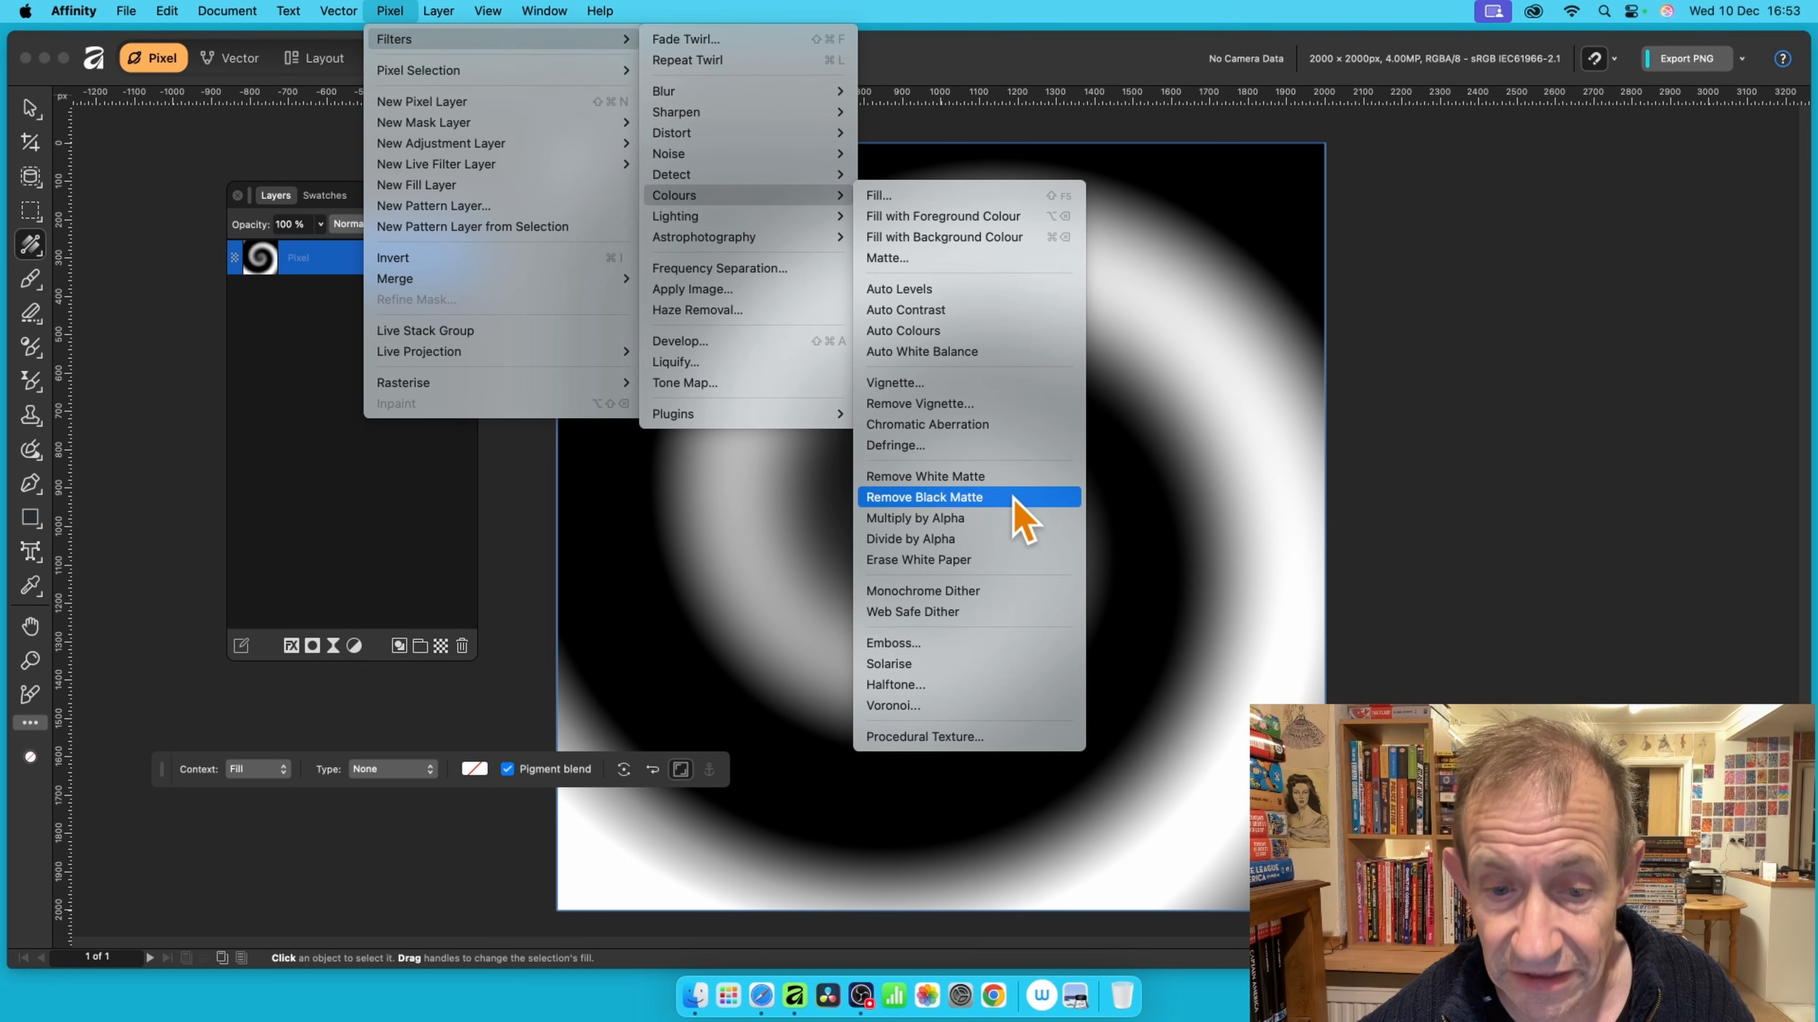
{"action": "left_click", "coordinate": [998, 736]}
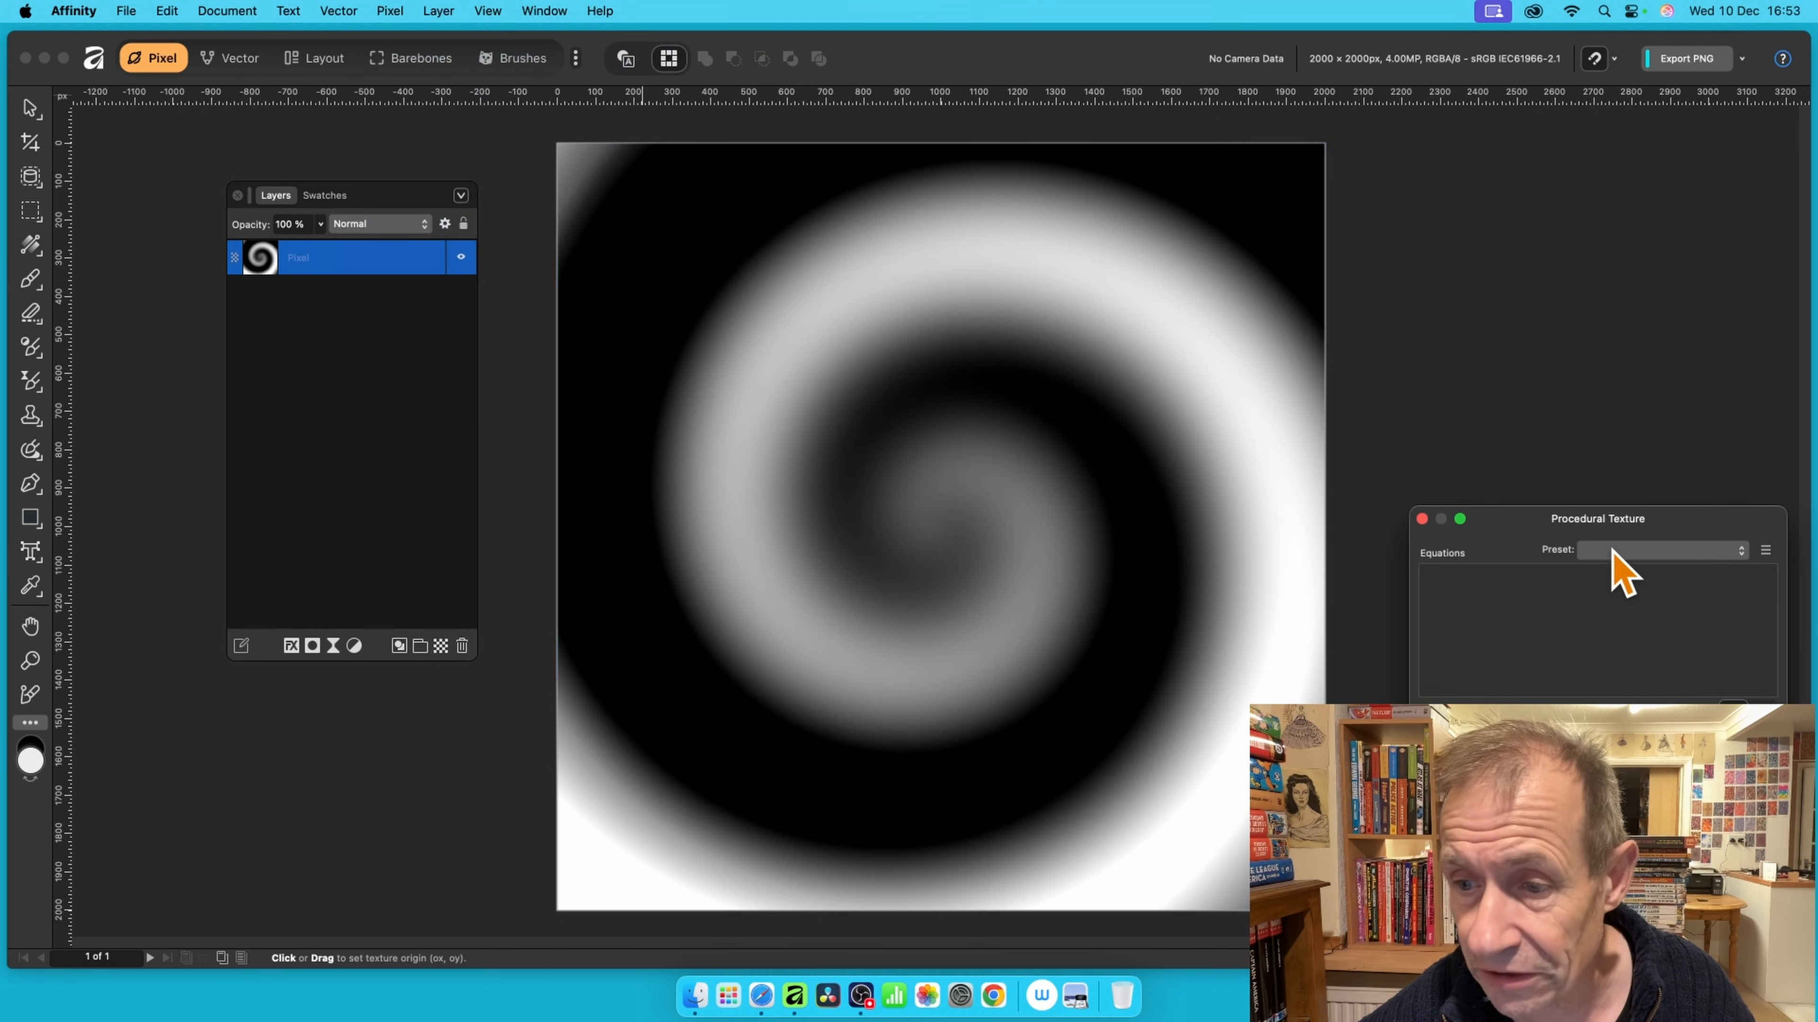
{"action": "left_click_drag", "start_coordinate": [1614, 534], "coordinate": [507, 243]}
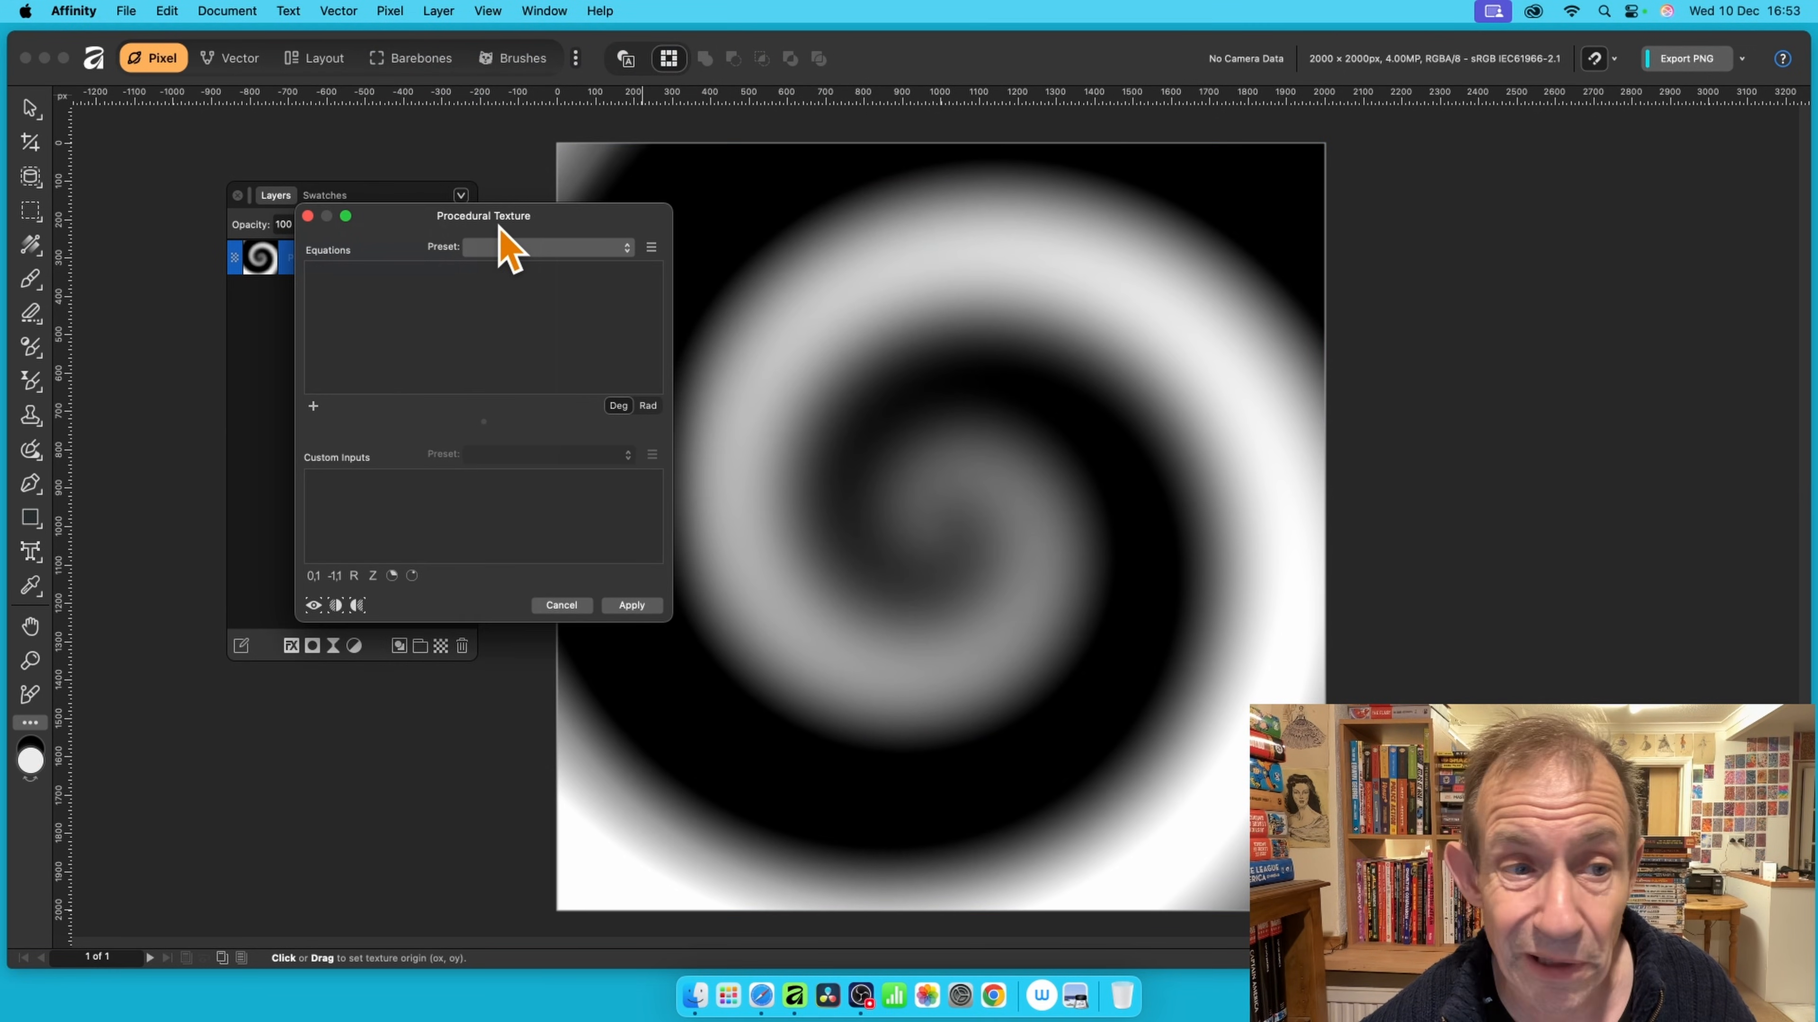
{"action": "left_click", "coordinate": [535, 248]}
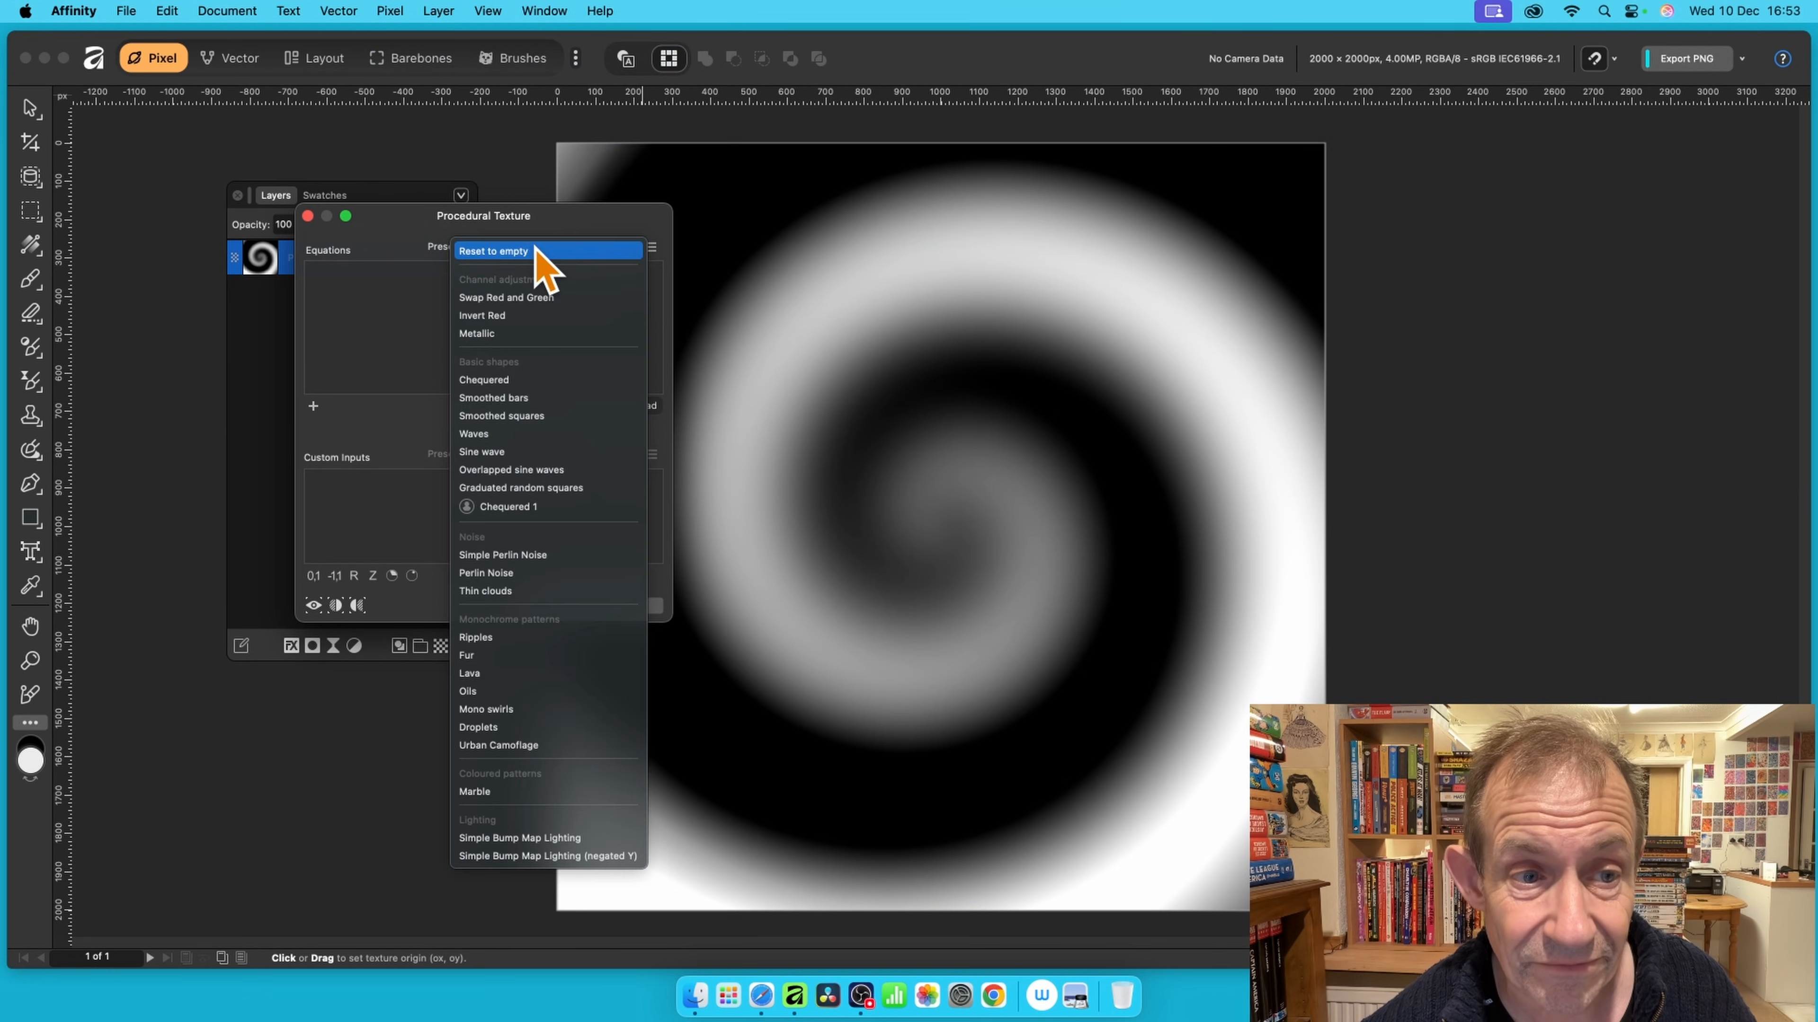
{"action": "left_click", "coordinate": [522, 451]}
{"action": "left_click", "coordinate": [528, 455]}
{"action": "left_click", "coordinate": [520, 458]}
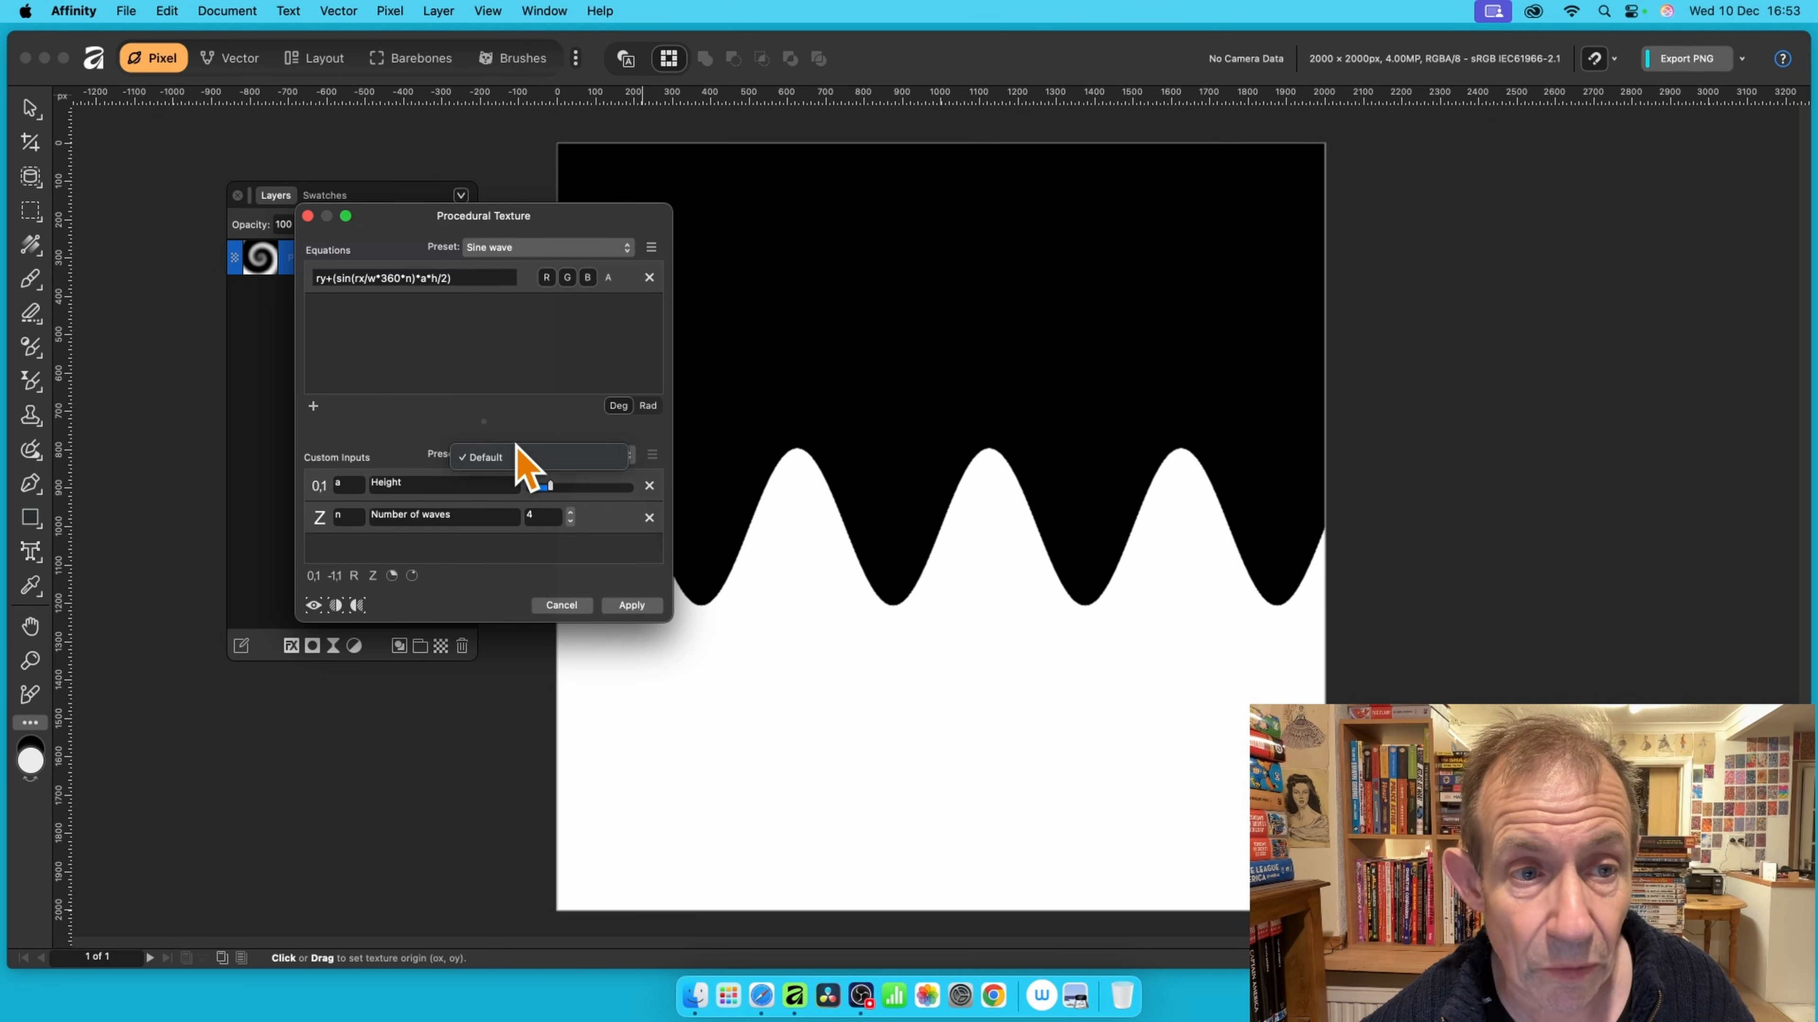
- Switch to the Waves preset, increase its Wave input slightly and apply the texture
{"action": "left_click", "coordinate": [541, 248]}
{"action": "left_click", "coordinate": [533, 233]}
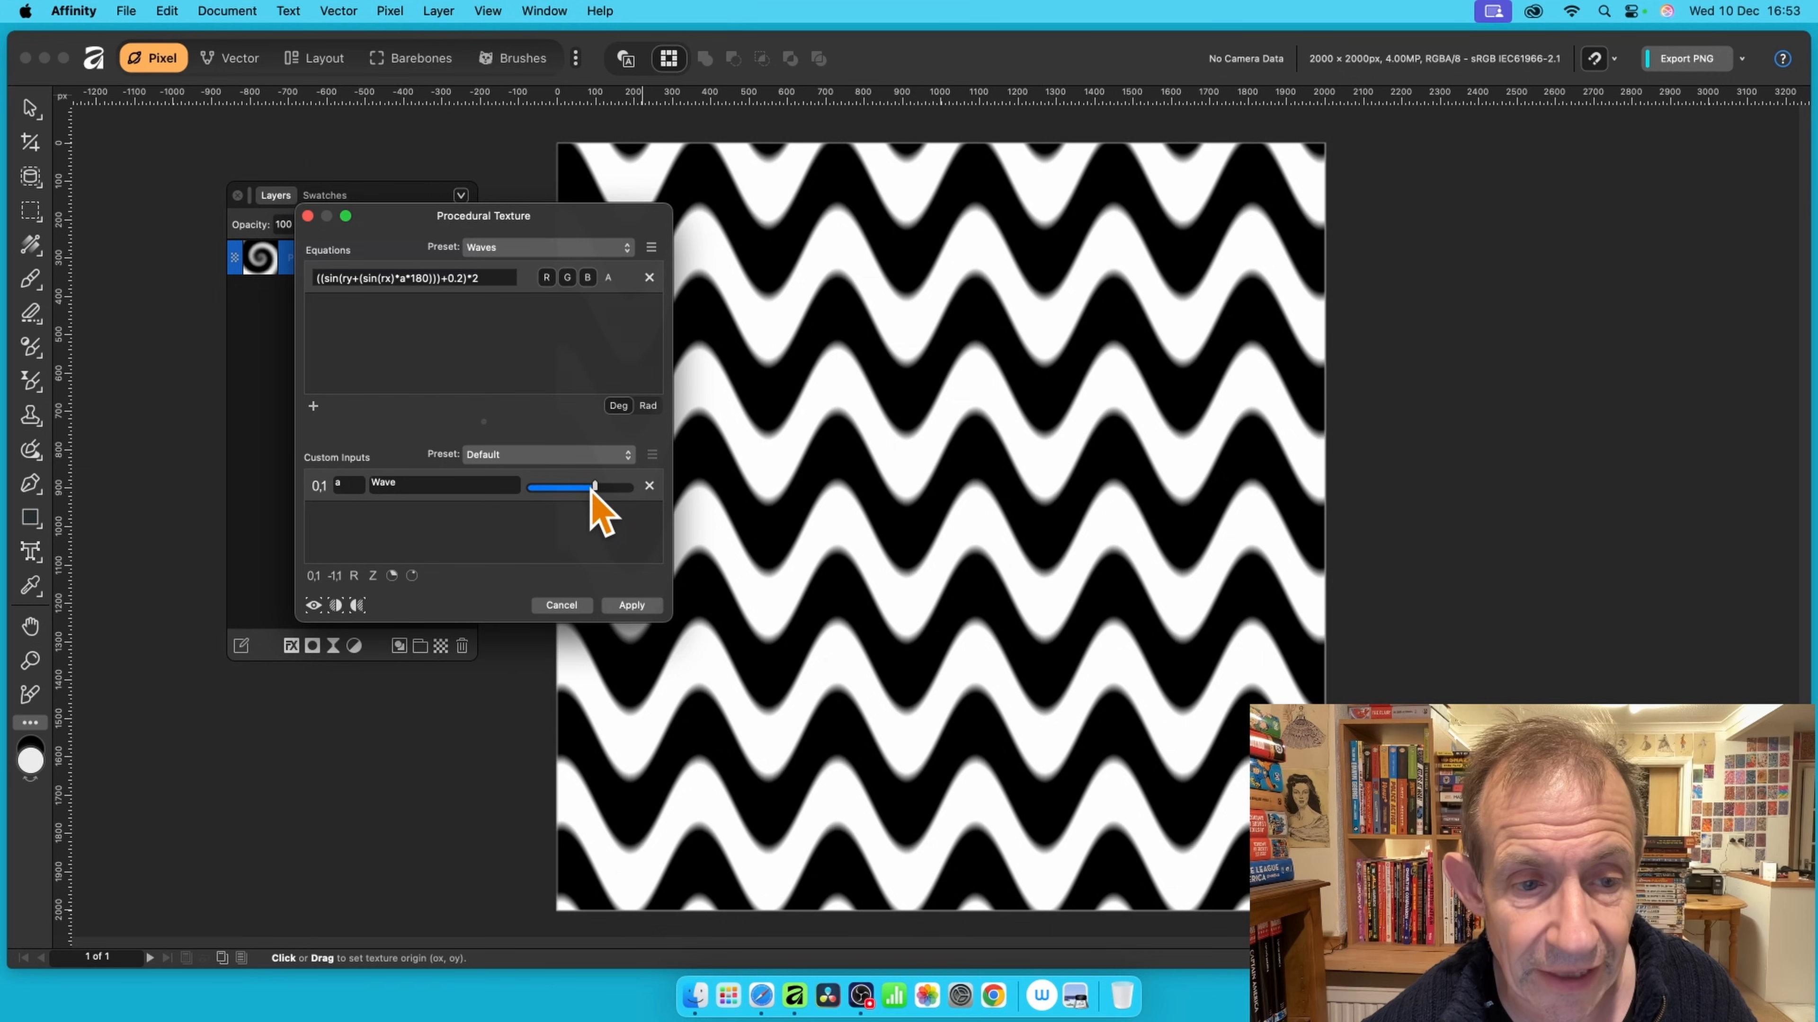
{"action": "mouse_move", "coordinate": [591, 493]}
{"action": "left_mouse_down"}
{"action": "mouse_move", "coordinate": [629, 493]}
{"action": "mouse_move", "coordinate": [602, 492]}
{"action": "left_mouse_up"}
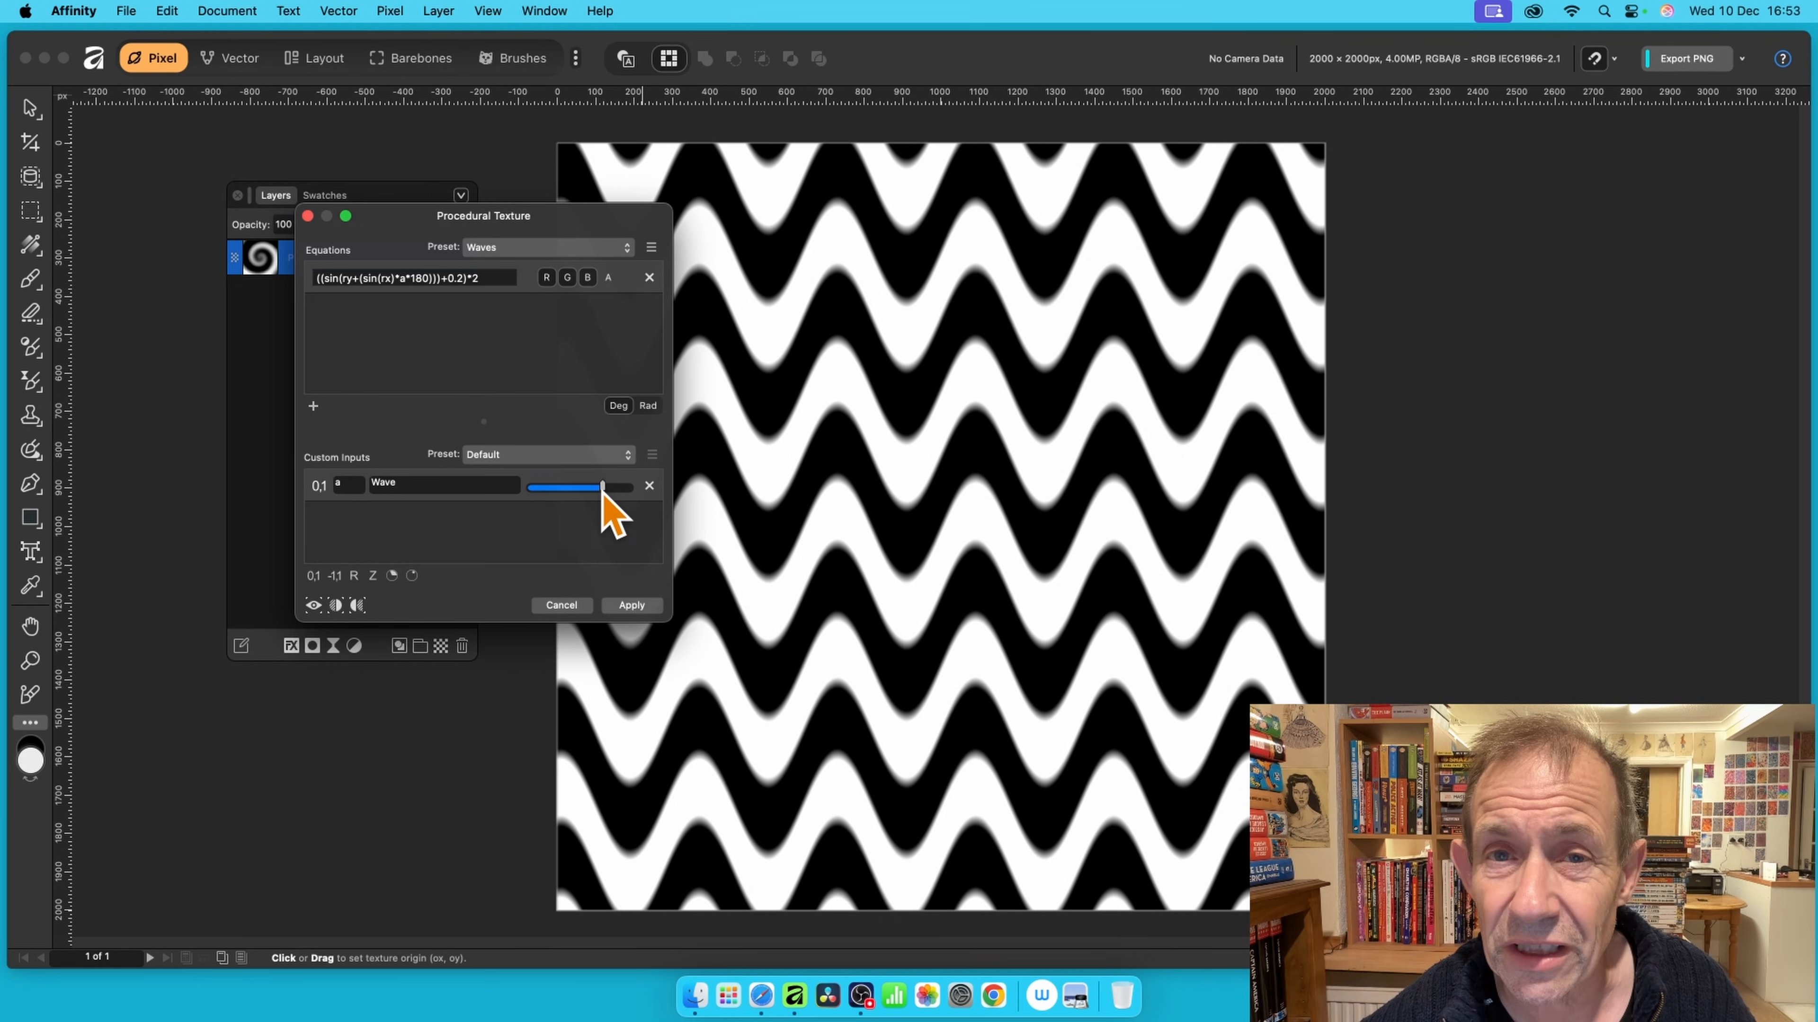
{"action": "left_click", "coordinate": [637, 606]}
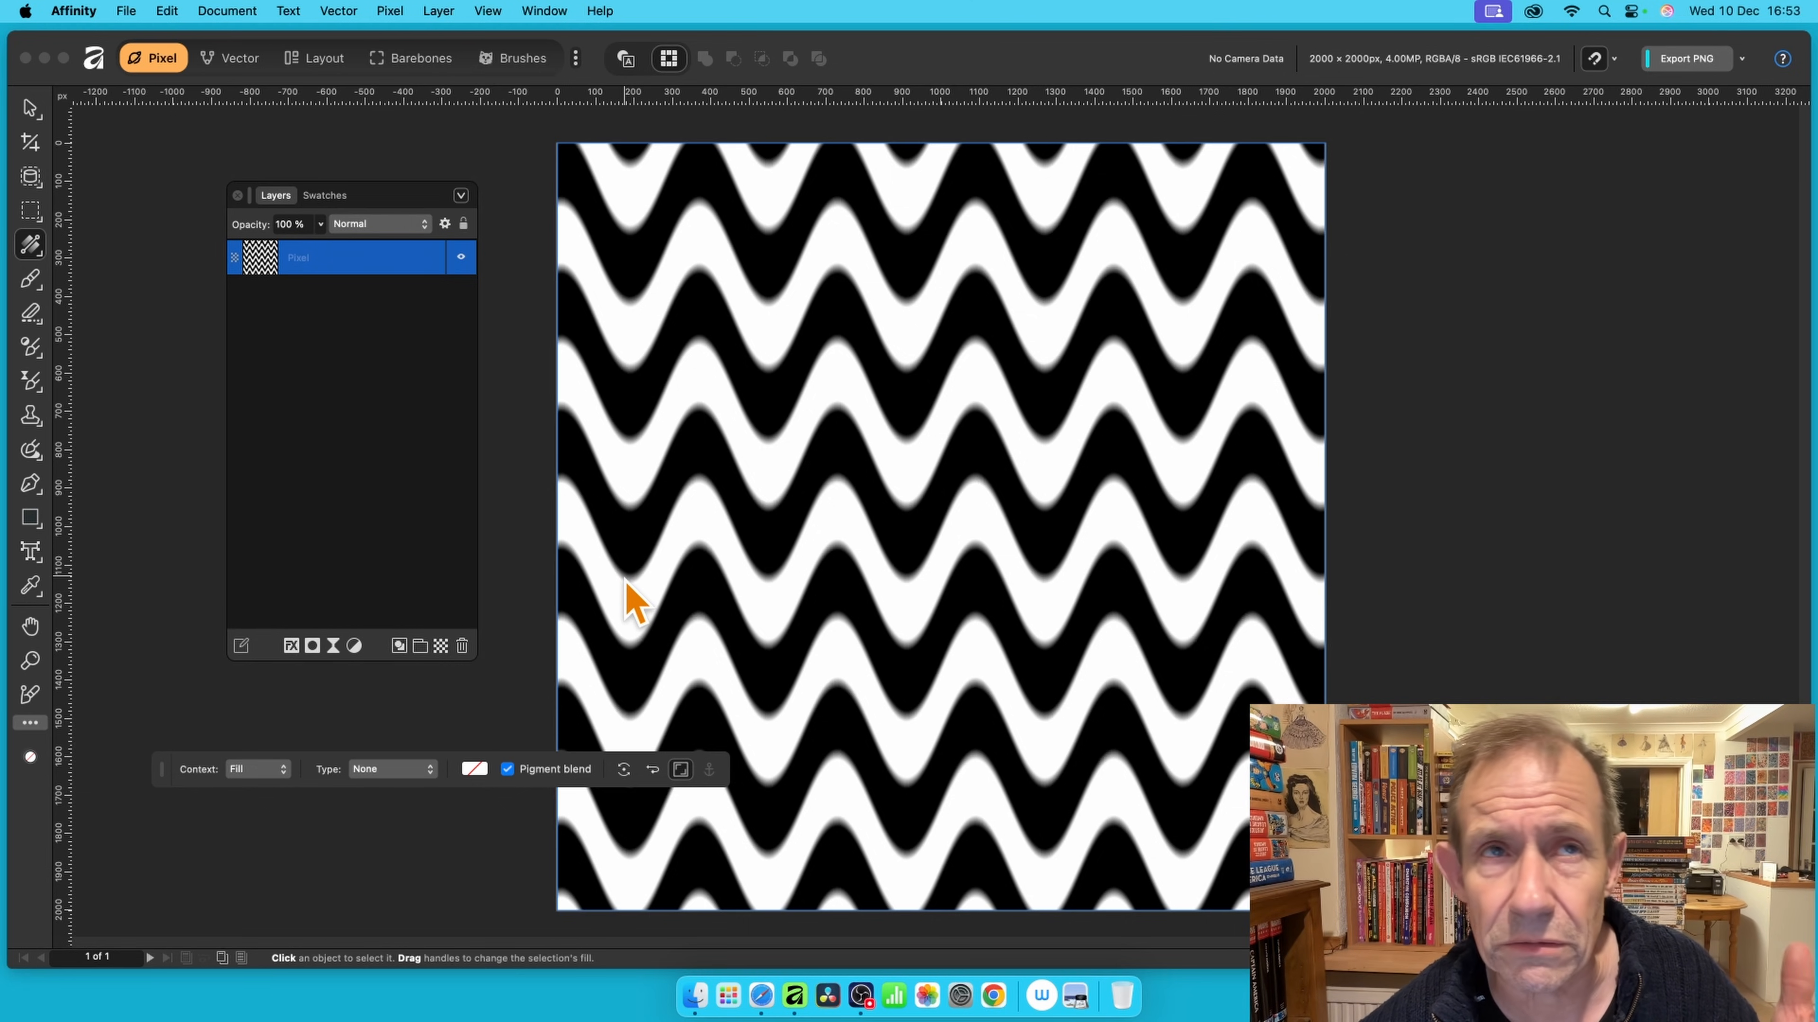
- Fade the applied Procedural Texture to 37 % with the Difference blend mode, blending the waves with the underlying spiral
{"action": "left_click", "coordinate": [393, 11]}
{"action": "mouse_move", "coordinate": [405, 39]}
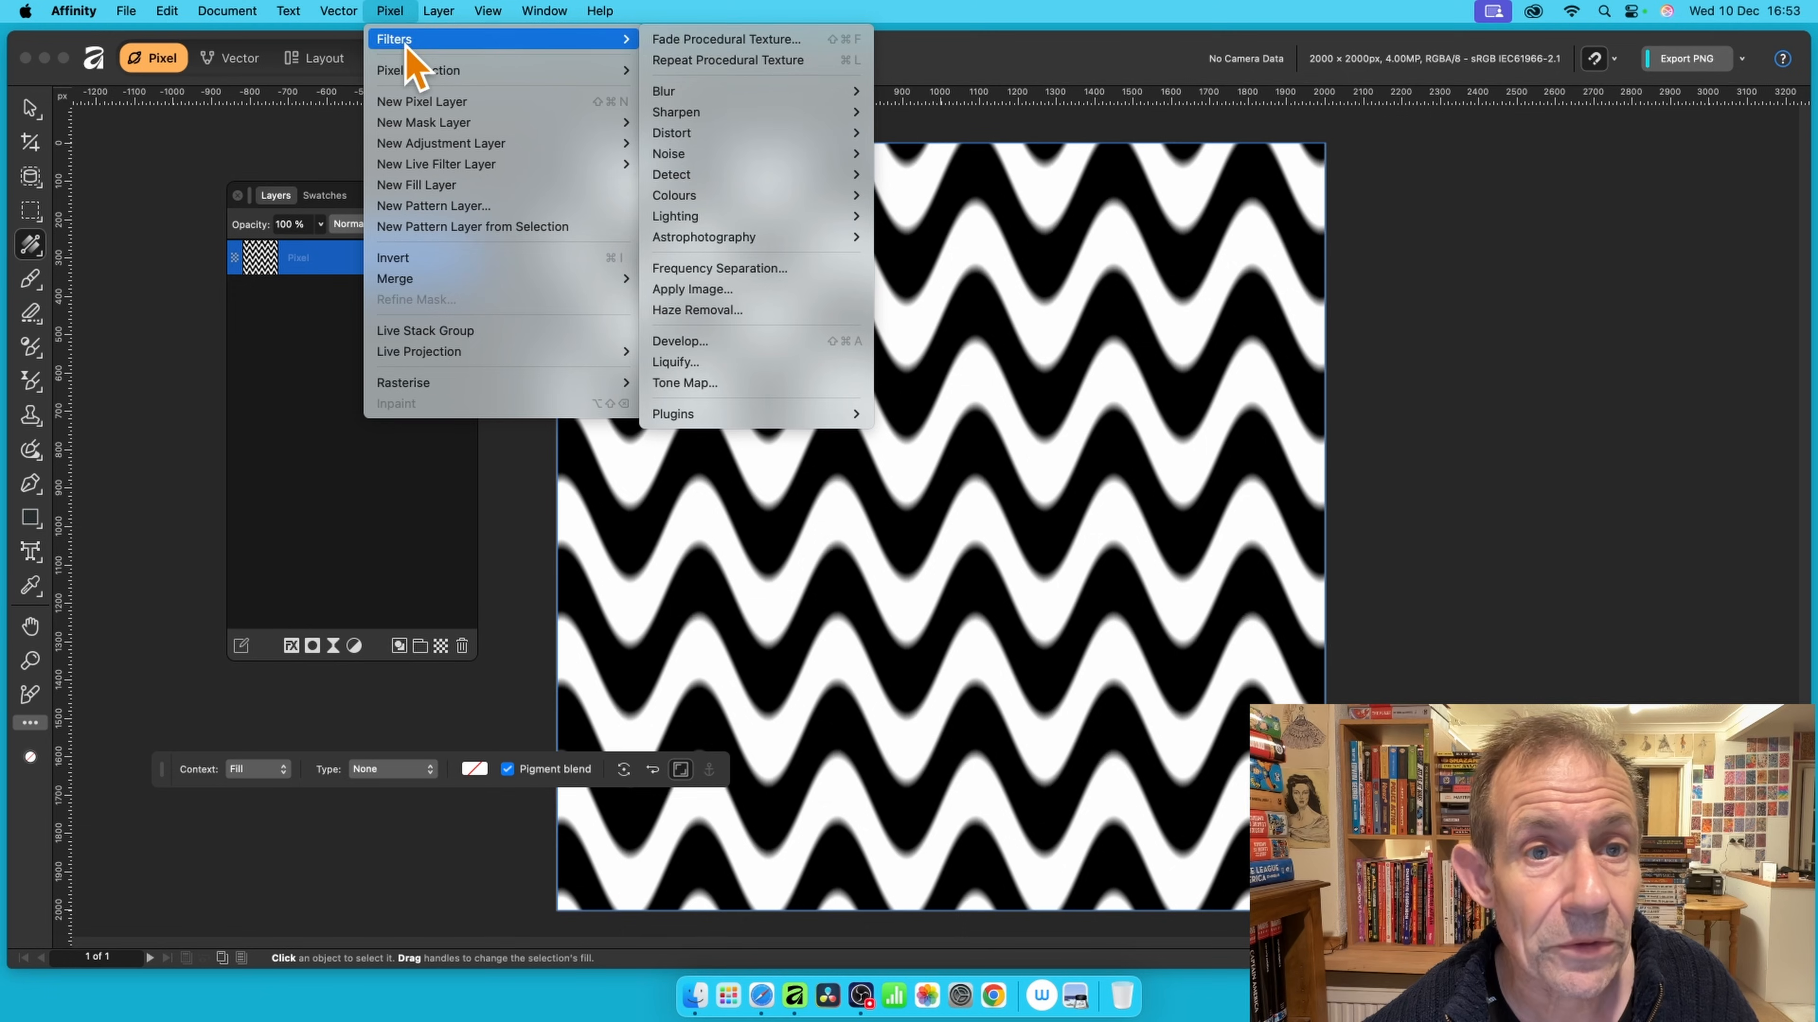
{"action": "left_click", "coordinate": [726, 39]}
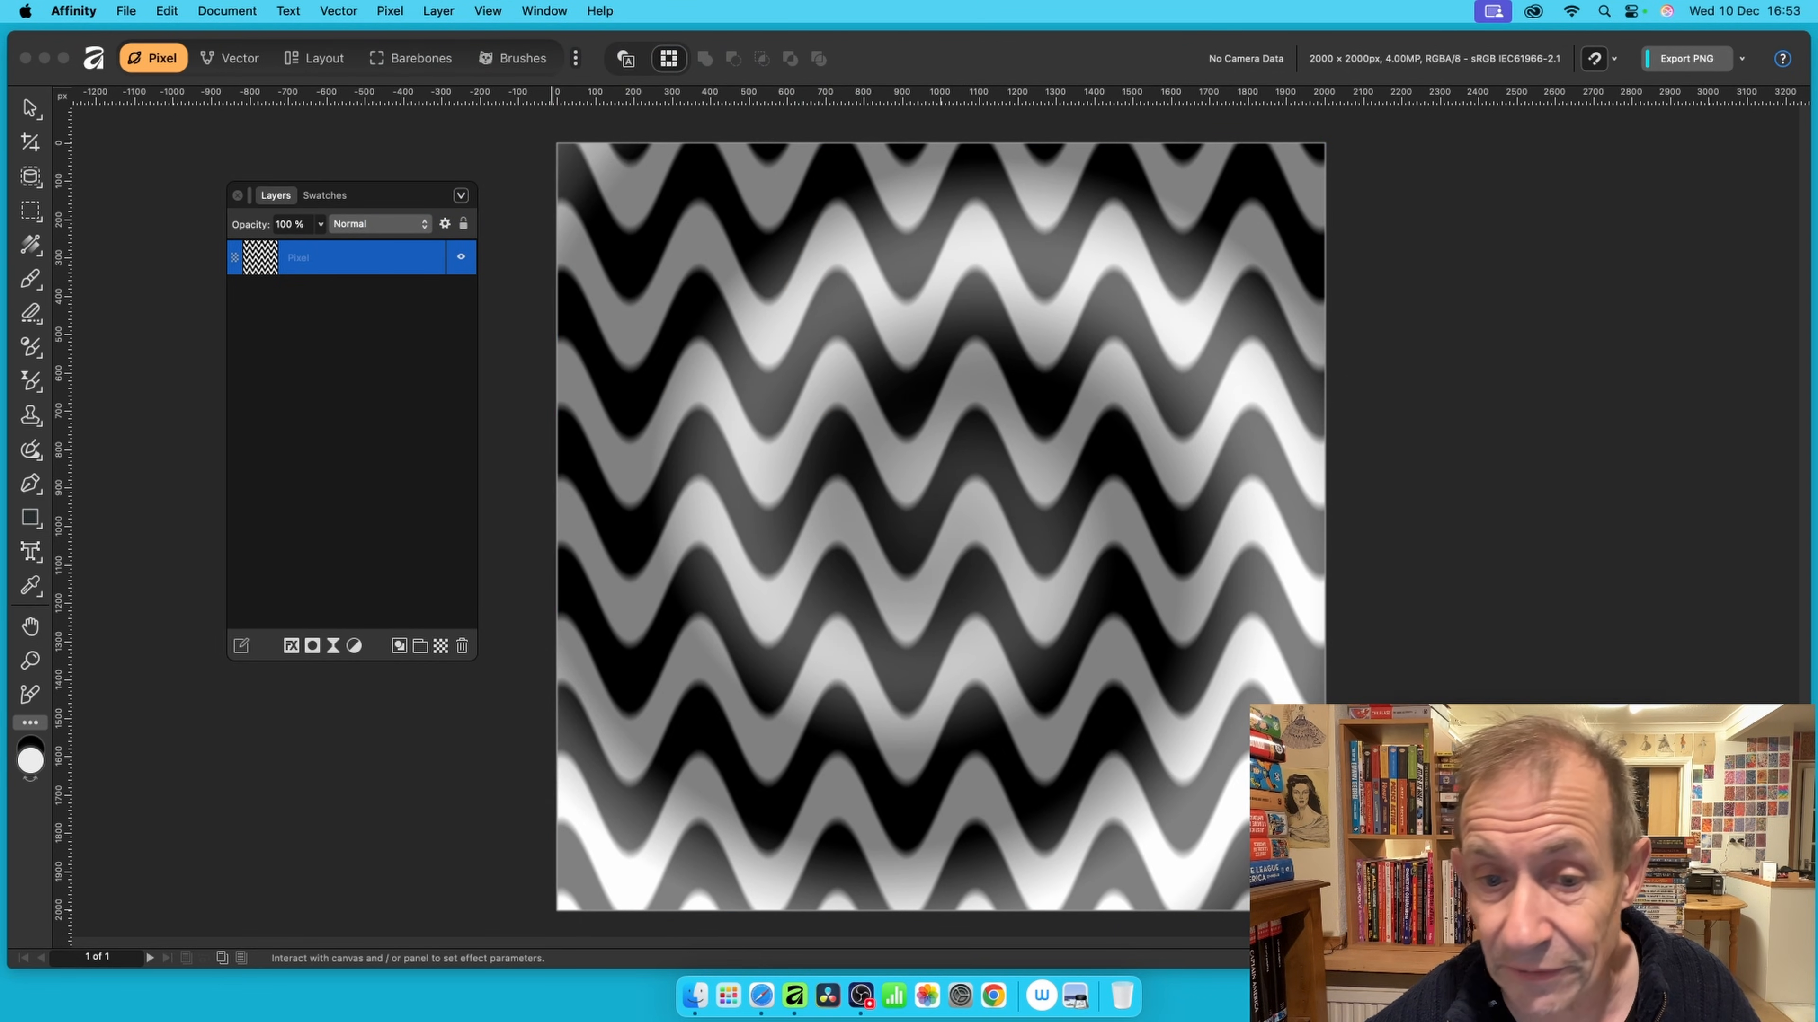
{"action": "mouse_move", "coordinate": [920, 422]}
{"action": "left_mouse_down"}
{"action": "mouse_move", "coordinate": [863, 424]}
{"action": "mouse_move", "coordinate": [926, 434]}
{"action": "mouse_move", "coordinate": [891, 424]}
{"action": "left_mouse_up"}
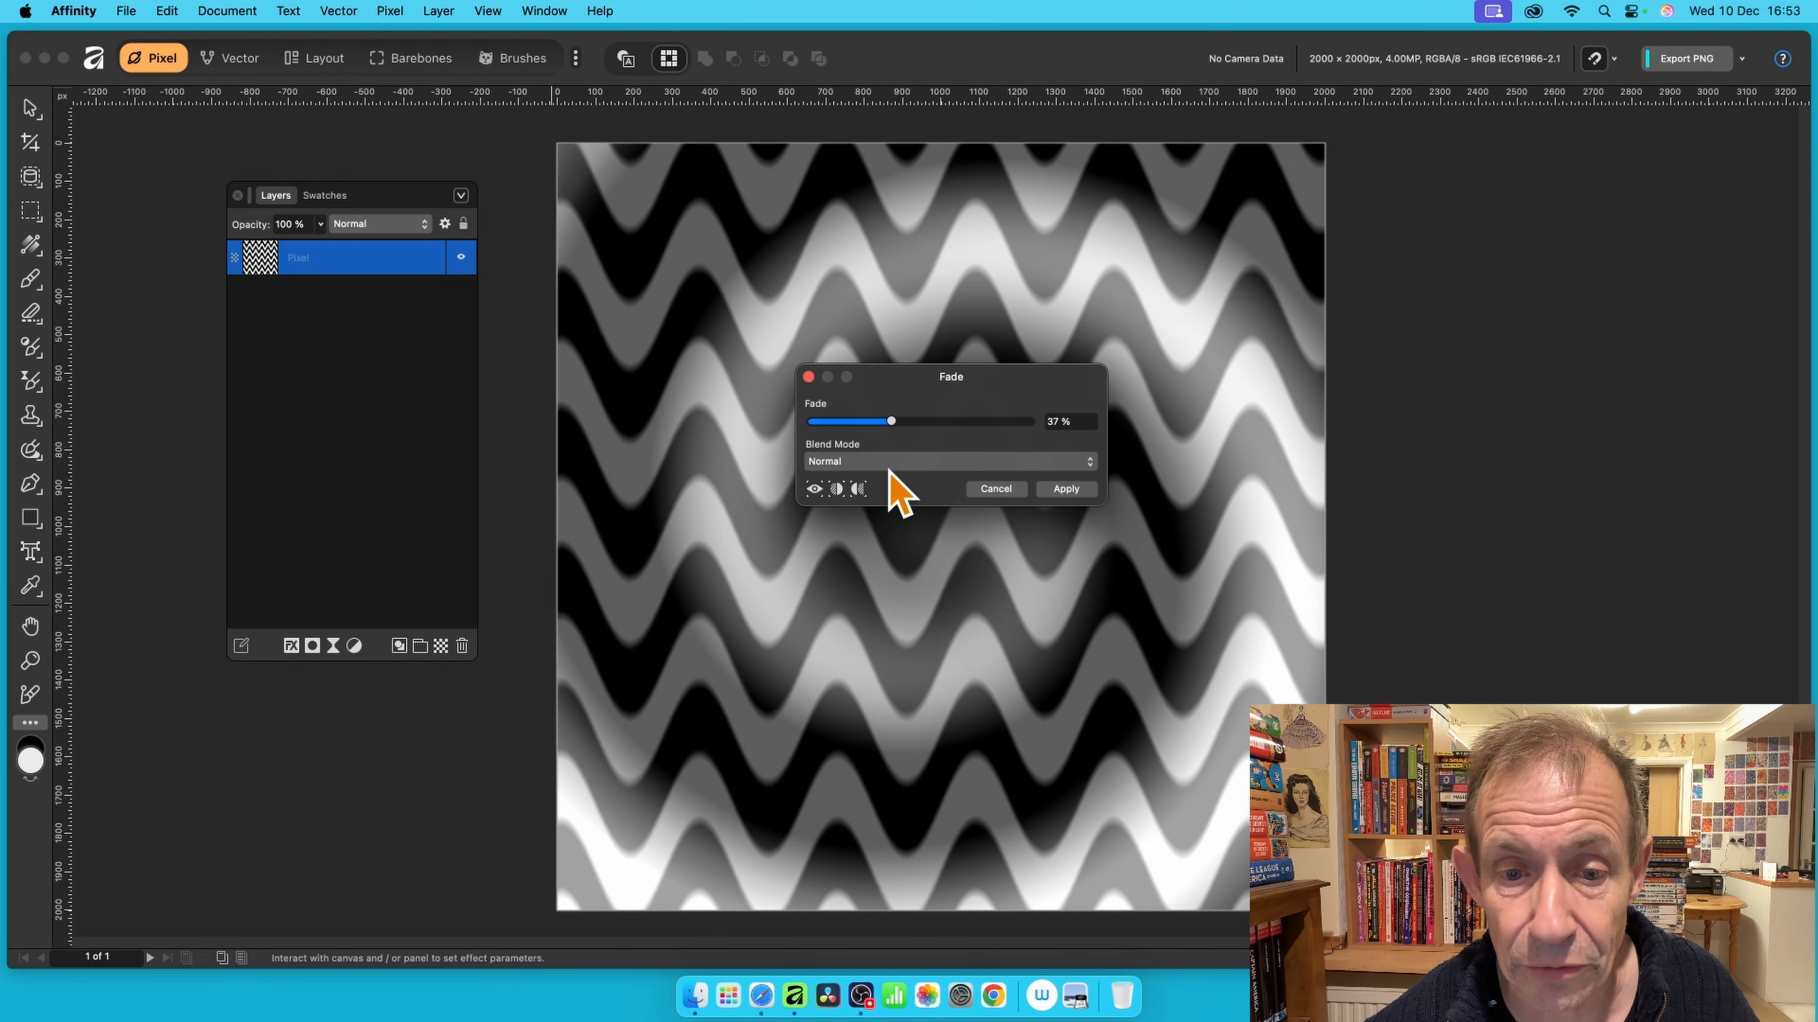
{"action": "left_click", "coordinate": [889, 464]}
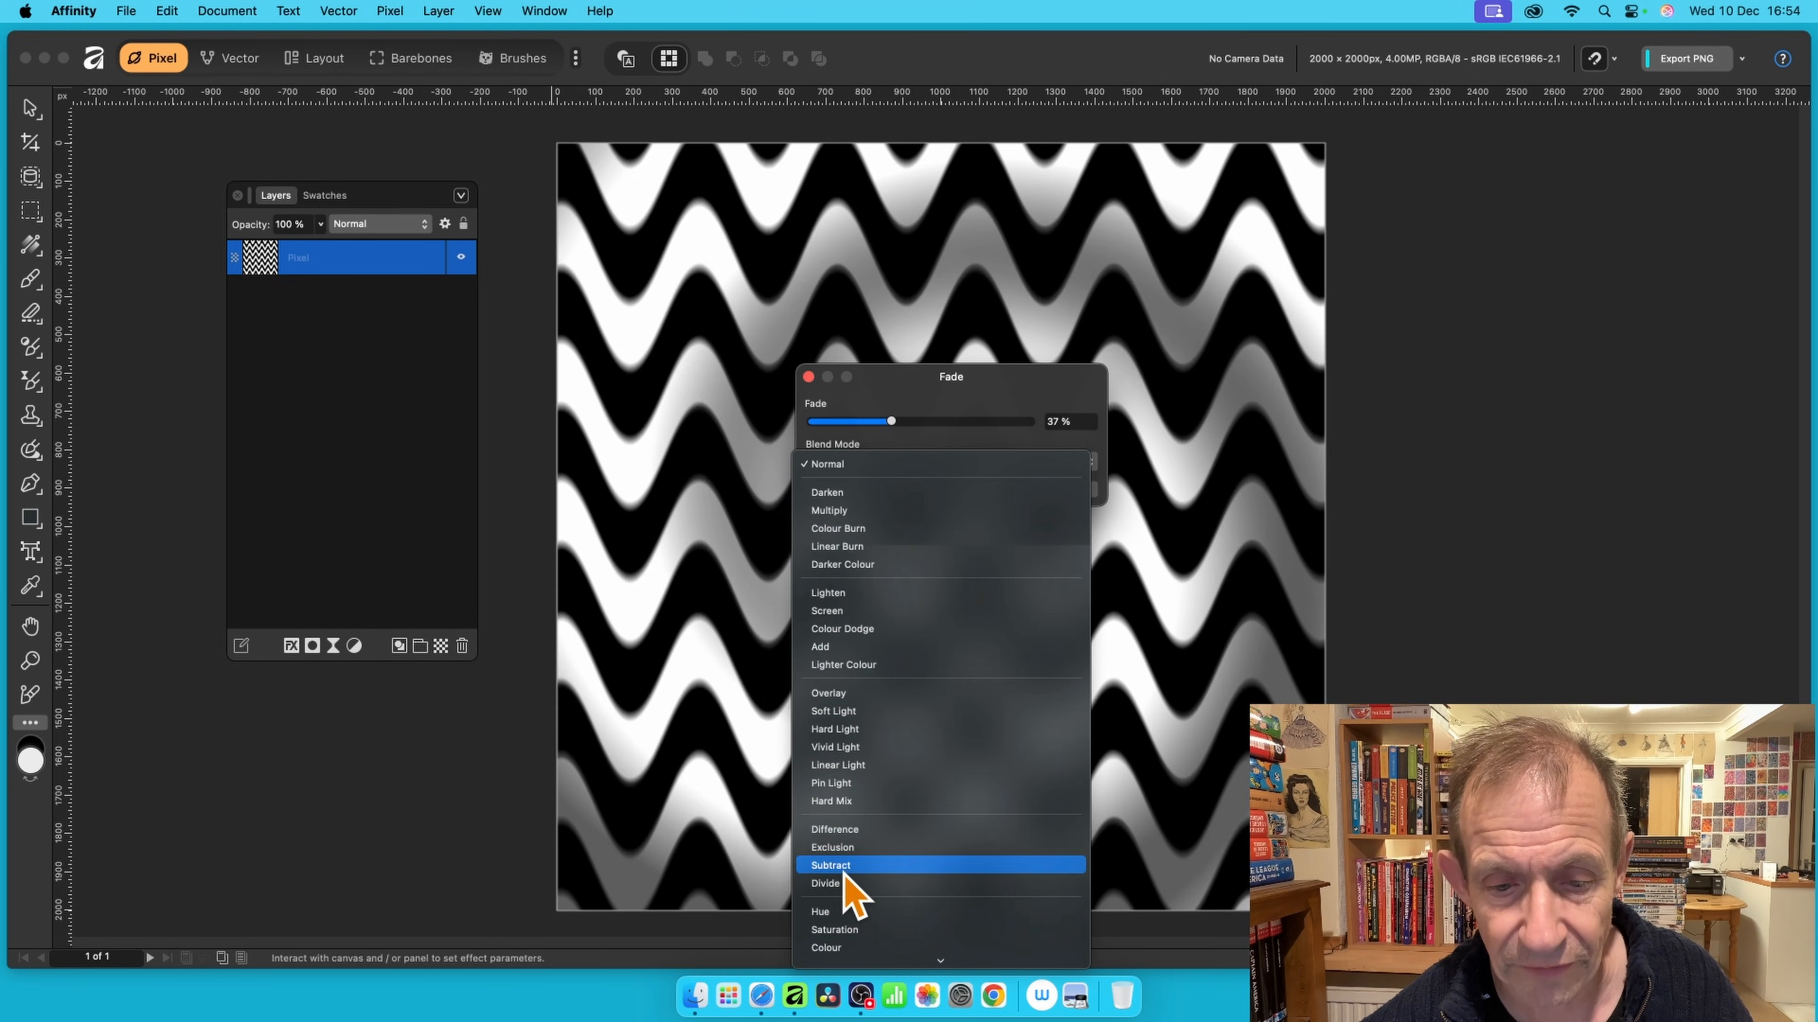
{"action": "left_click", "coordinate": [858, 829]}
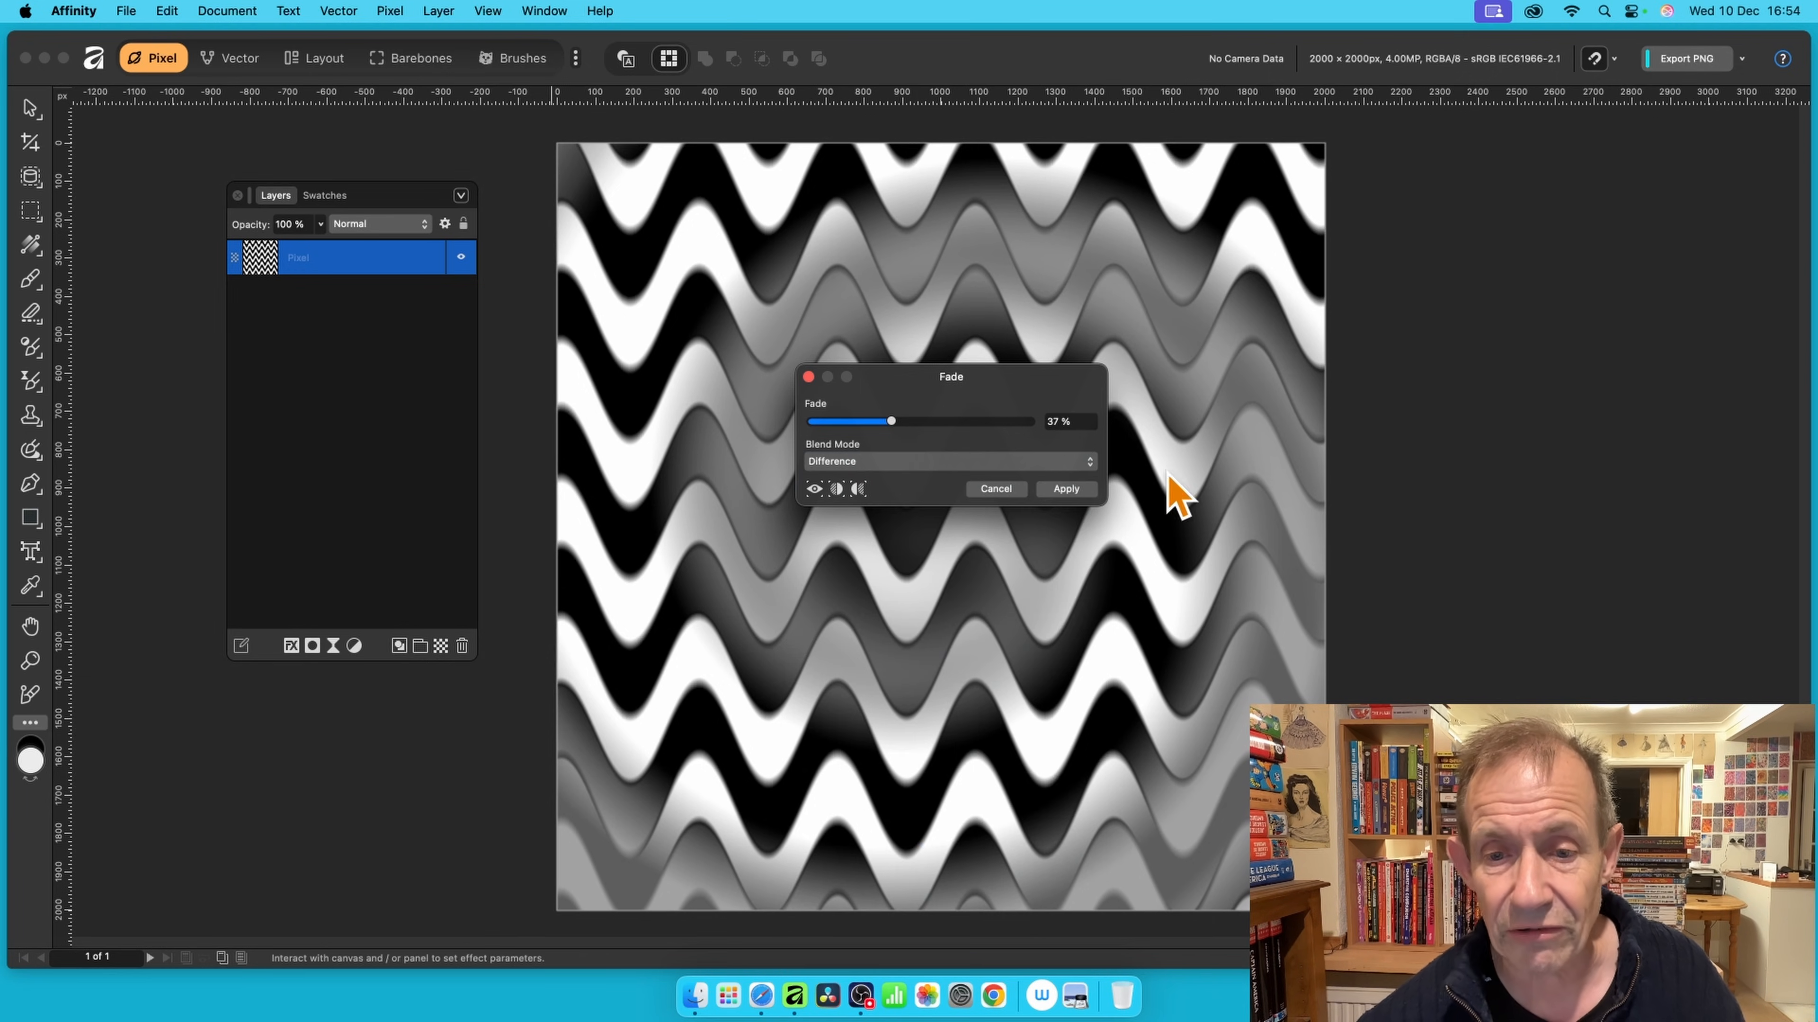
{"action": "left_click", "coordinate": [1075, 489]}
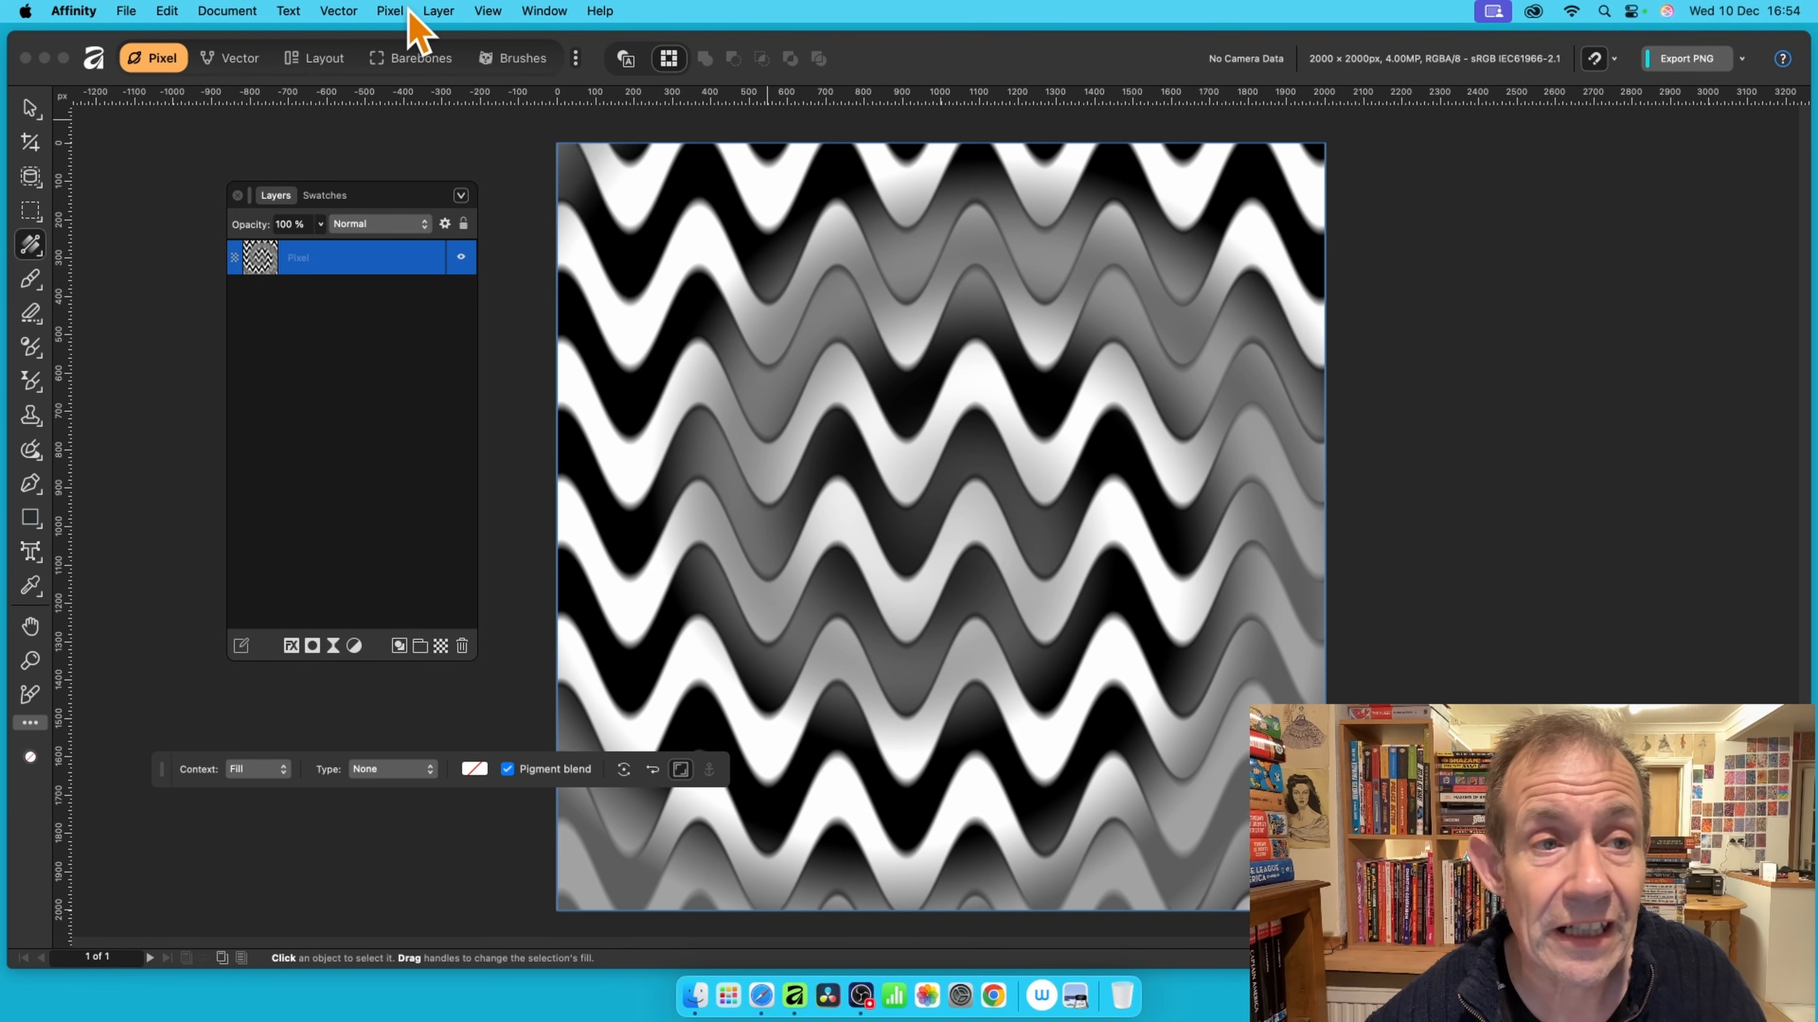
- Open the Procedural Texture filter on the blended wave layer and try the Overlapped sine waves preset
{"action": "left_click", "coordinate": [390, 11]}
{"action": "mouse_move", "coordinate": [395, 40]}
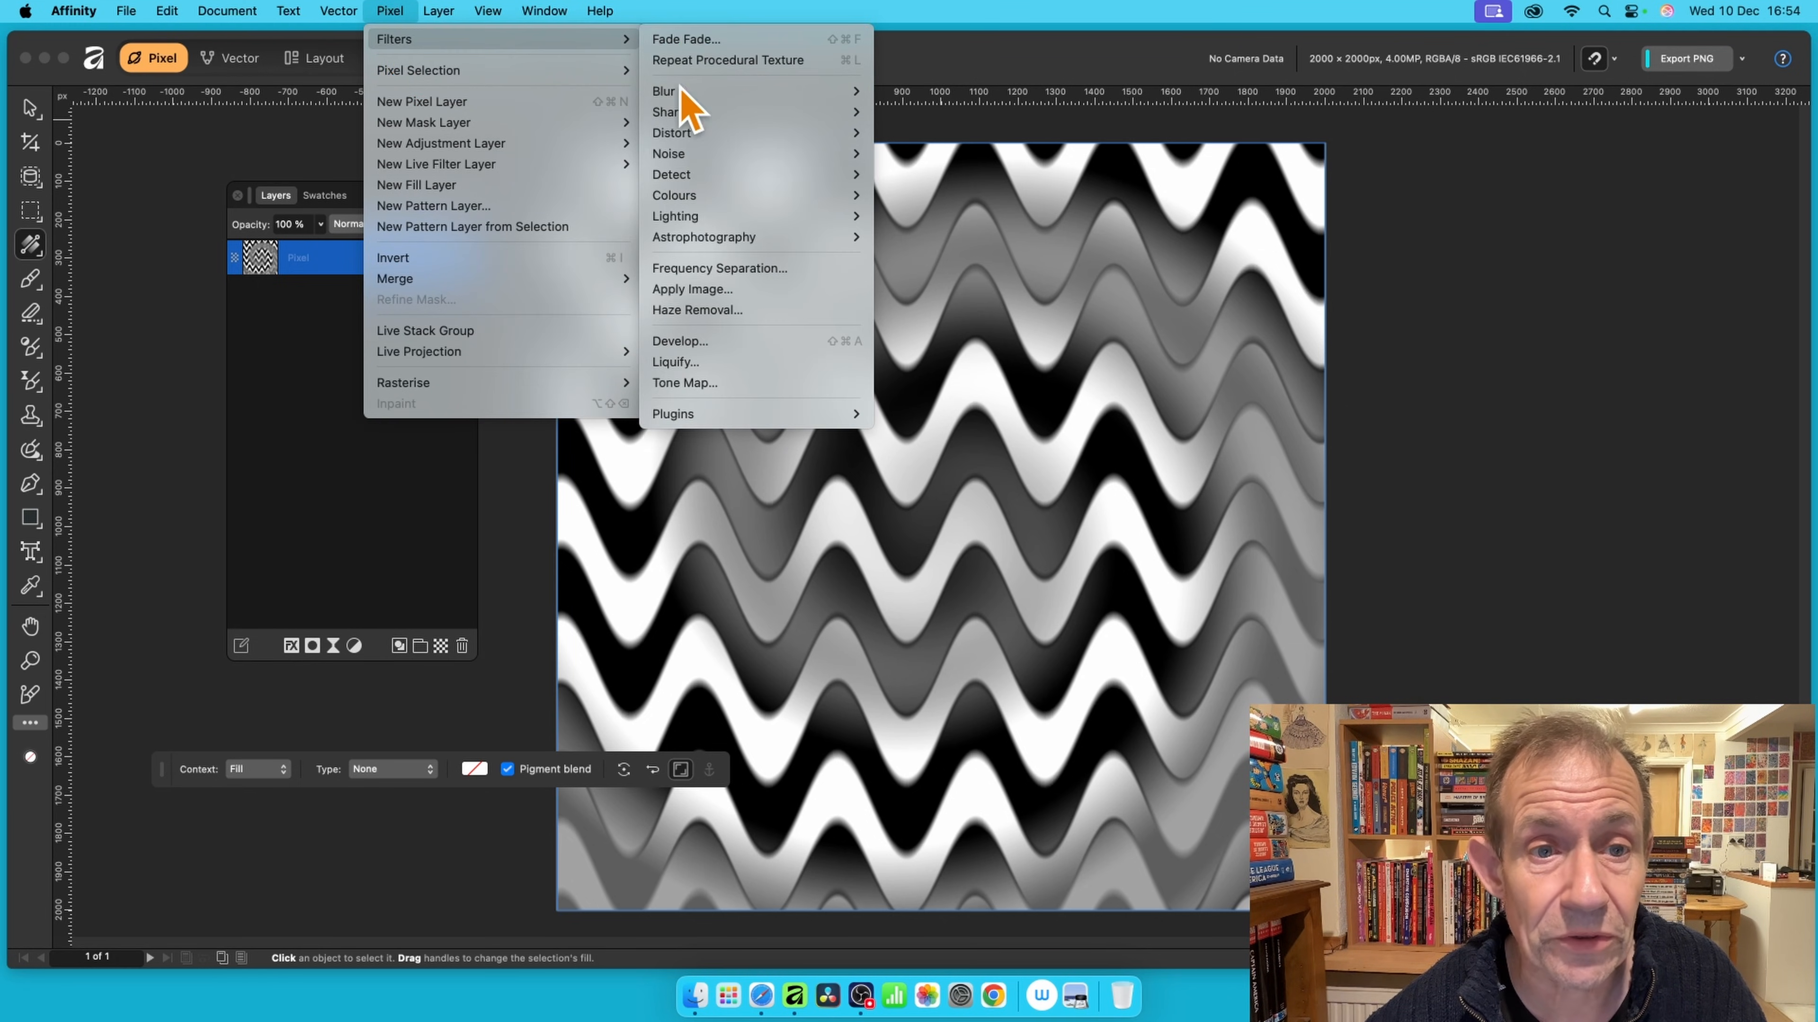
{"action": "mouse_move", "coordinate": [709, 197]}
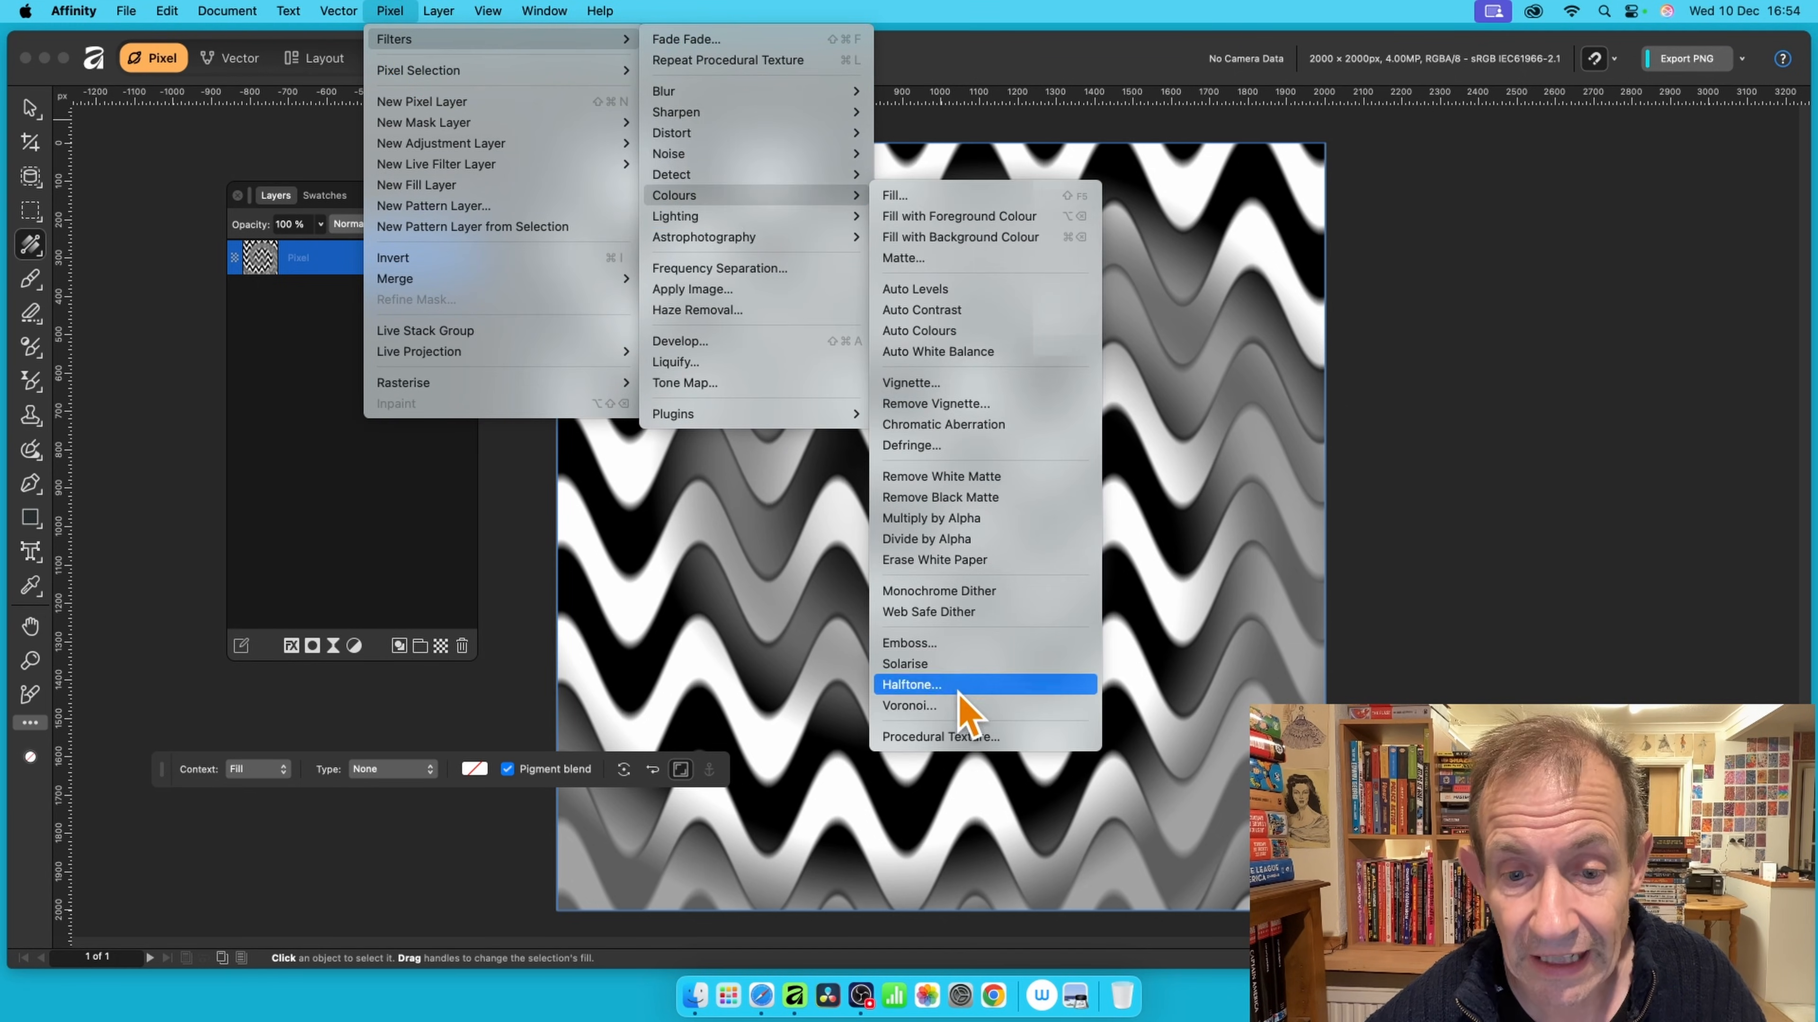
{"action": "left_click", "coordinate": [991, 737]}
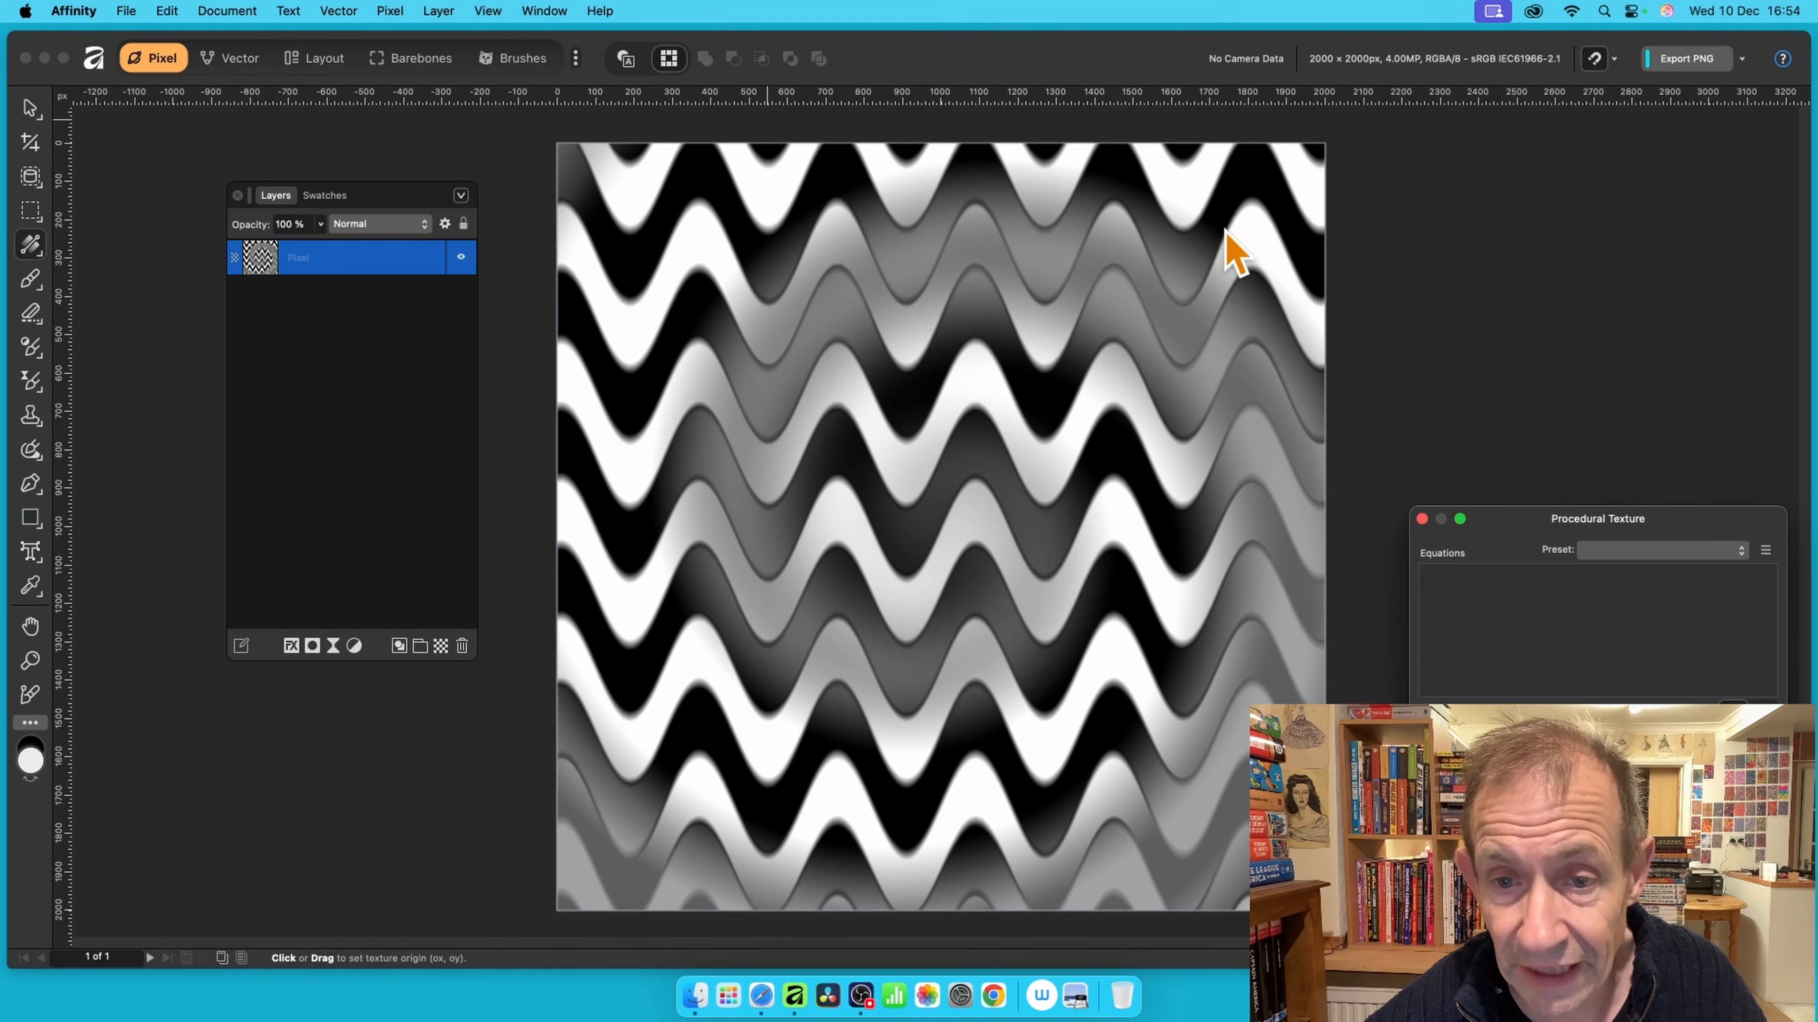
{"action": "left_click_drag", "start_coordinate": [1525, 529], "coordinate": [839, 298]}
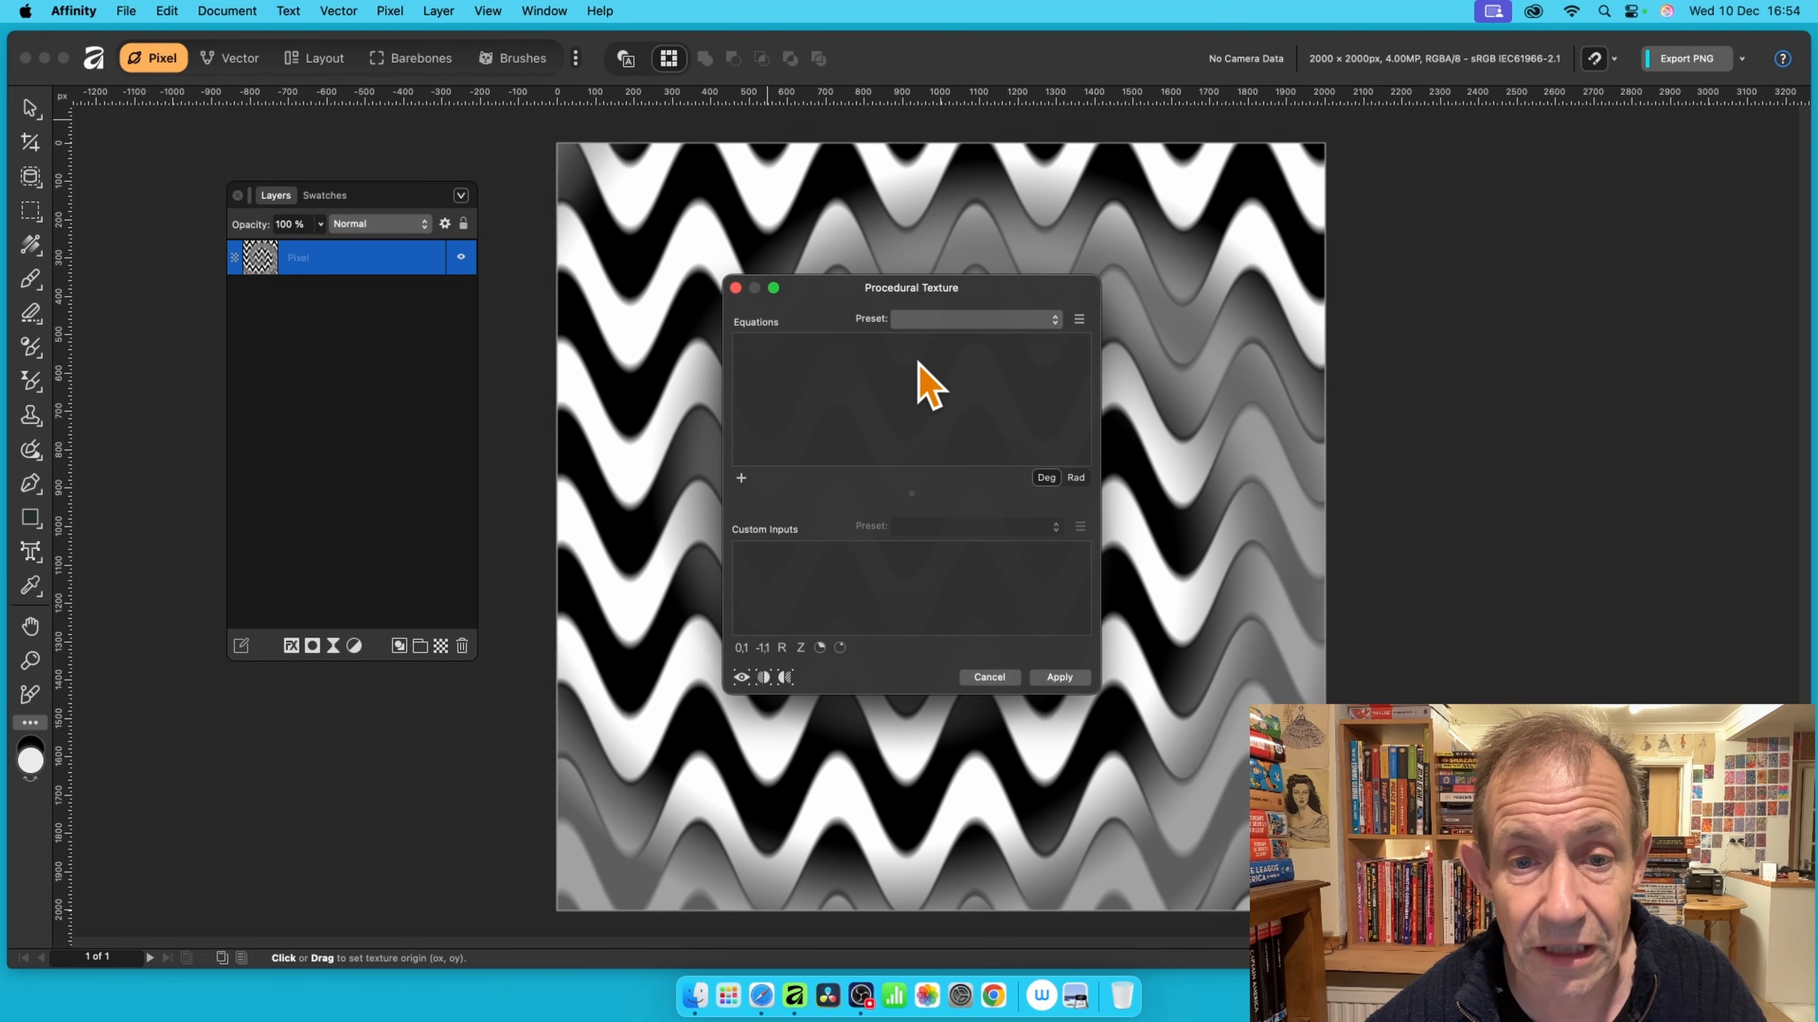
{"action": "left_click", "coordinate": [902, 323]}
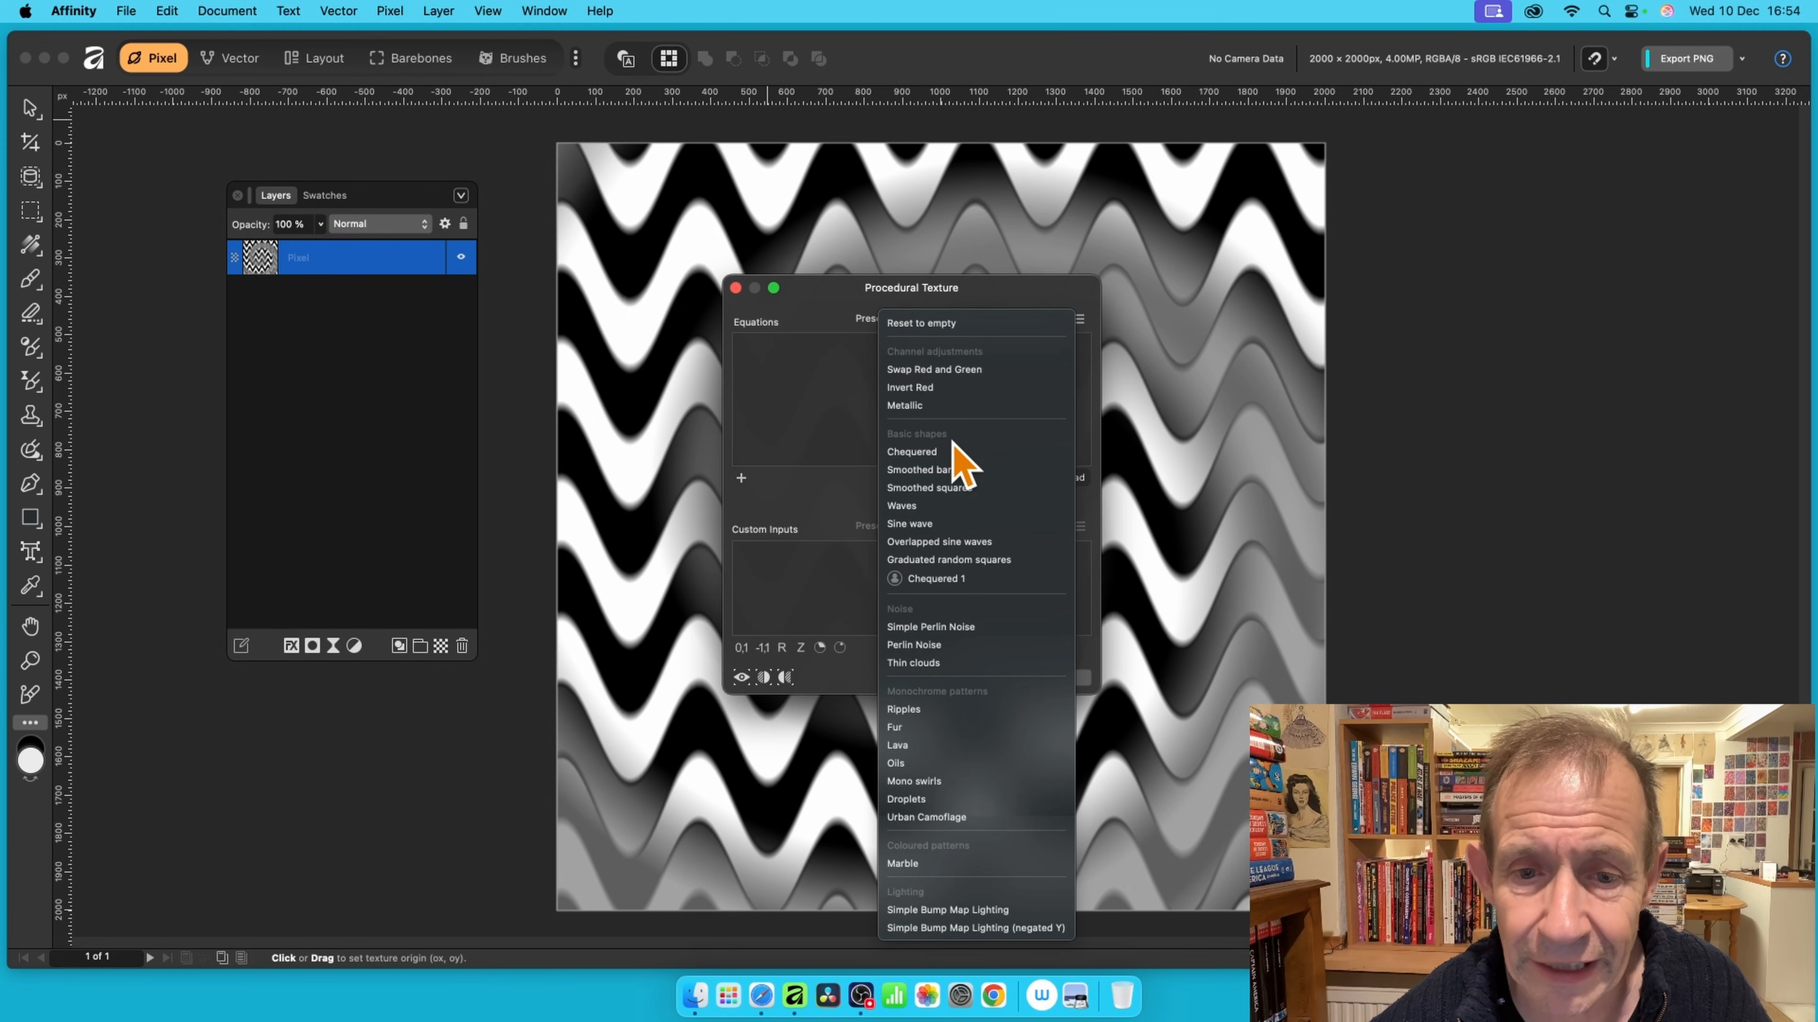
{"action": "left_click", "coordinate": [966, 546]}
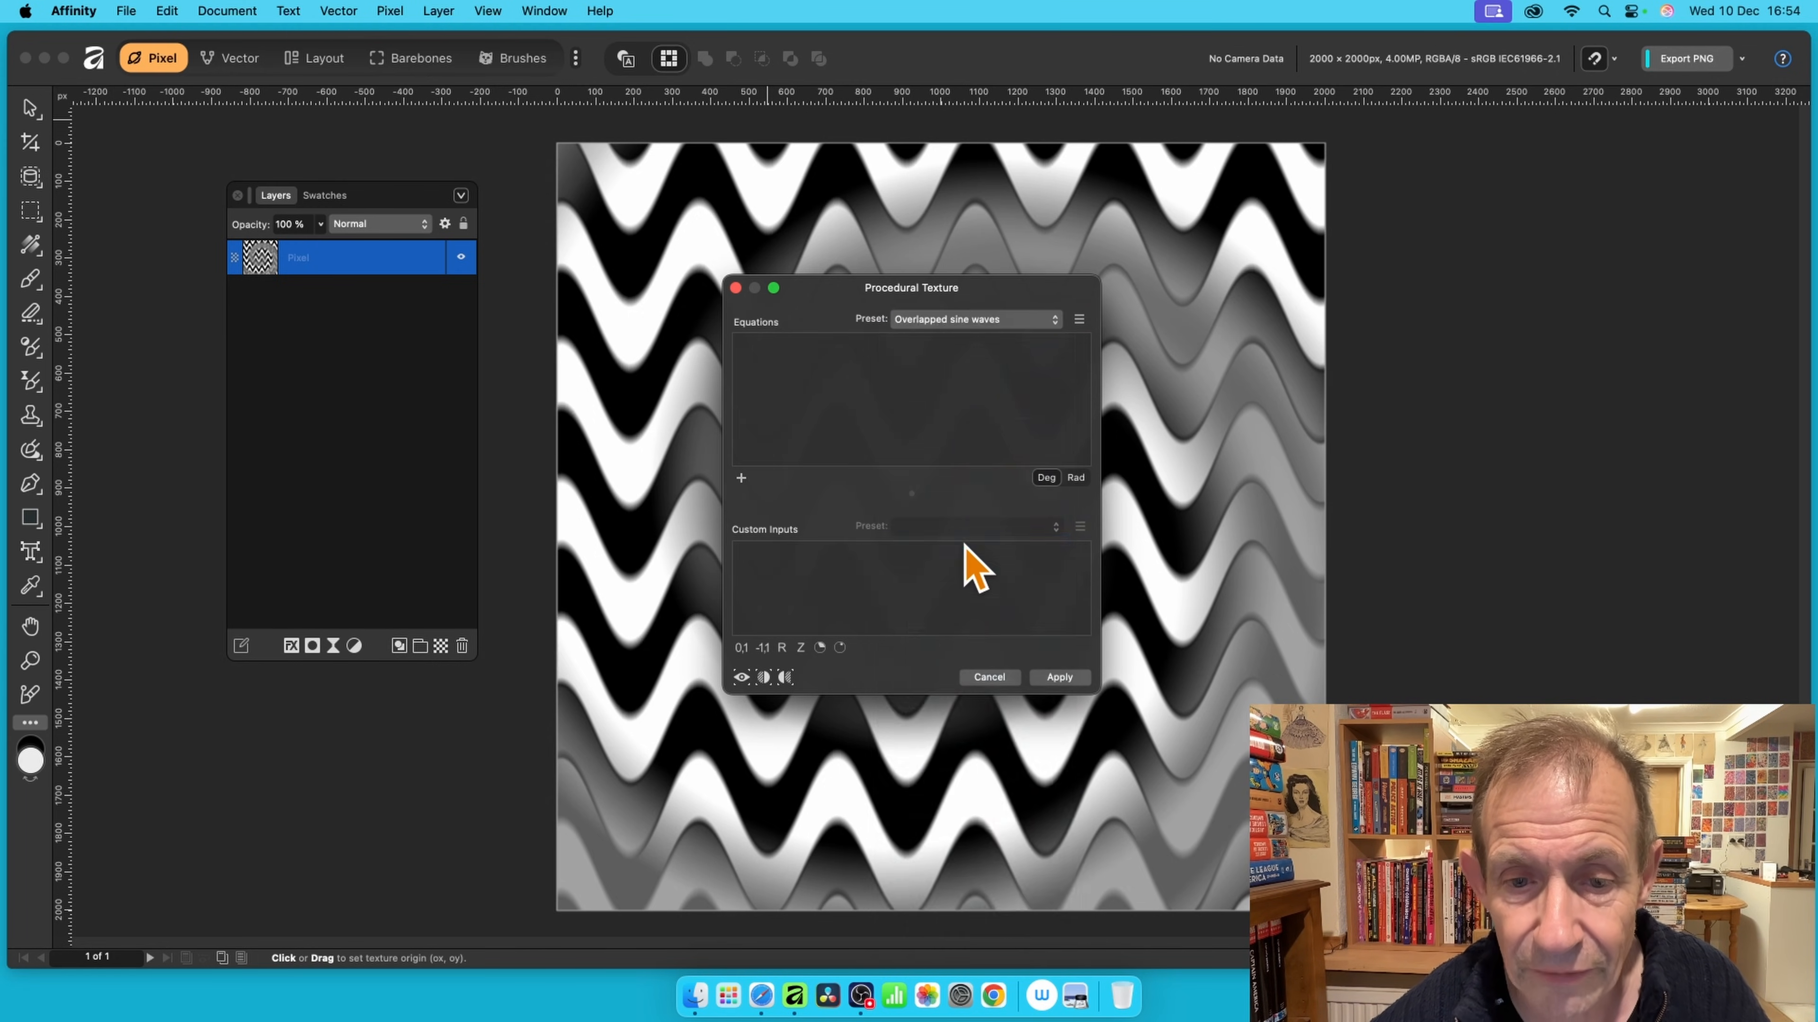
- Try the Sine wave preset, then switch to Waves and raise its Wave input nearly to the maximum
{"action": "left_click", "coordinate": [974, 322]}
{"action": "left_click", "coordinate": [975, 302]}
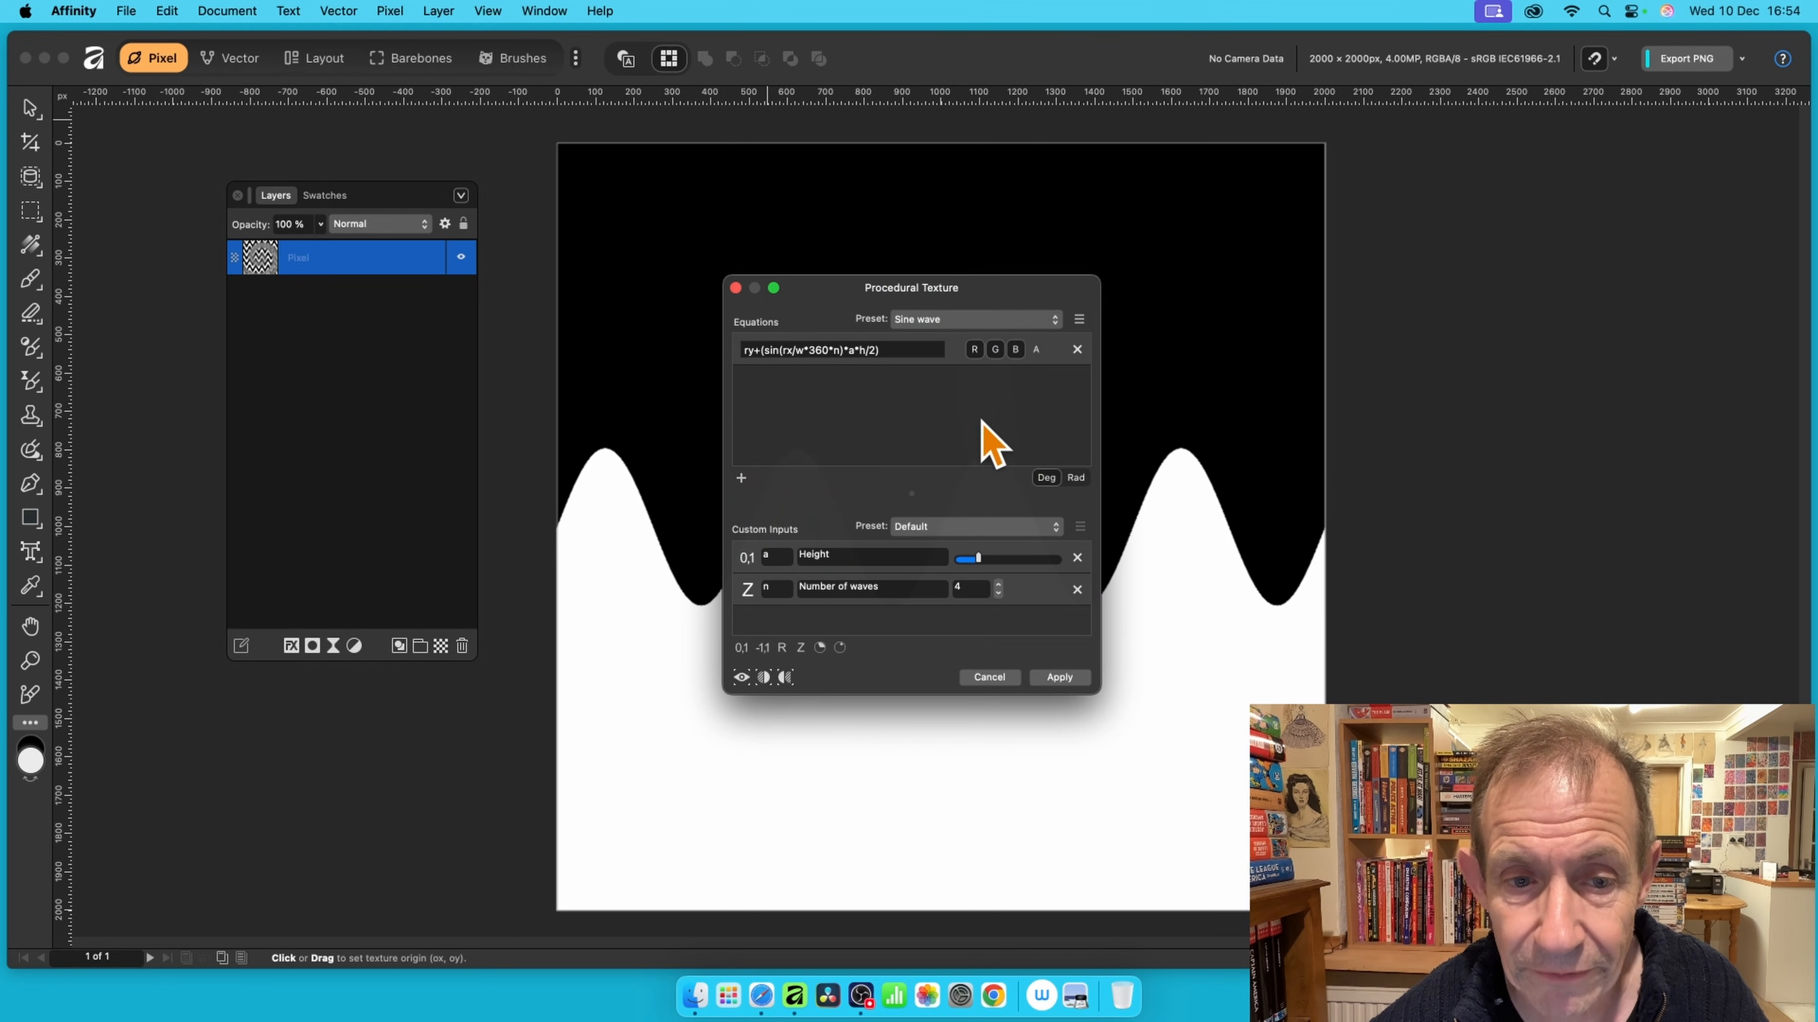
{"action": "left_click", "coordinate": [974, 324]}
{"action": "left_click", "coordinate": [974, 324]}
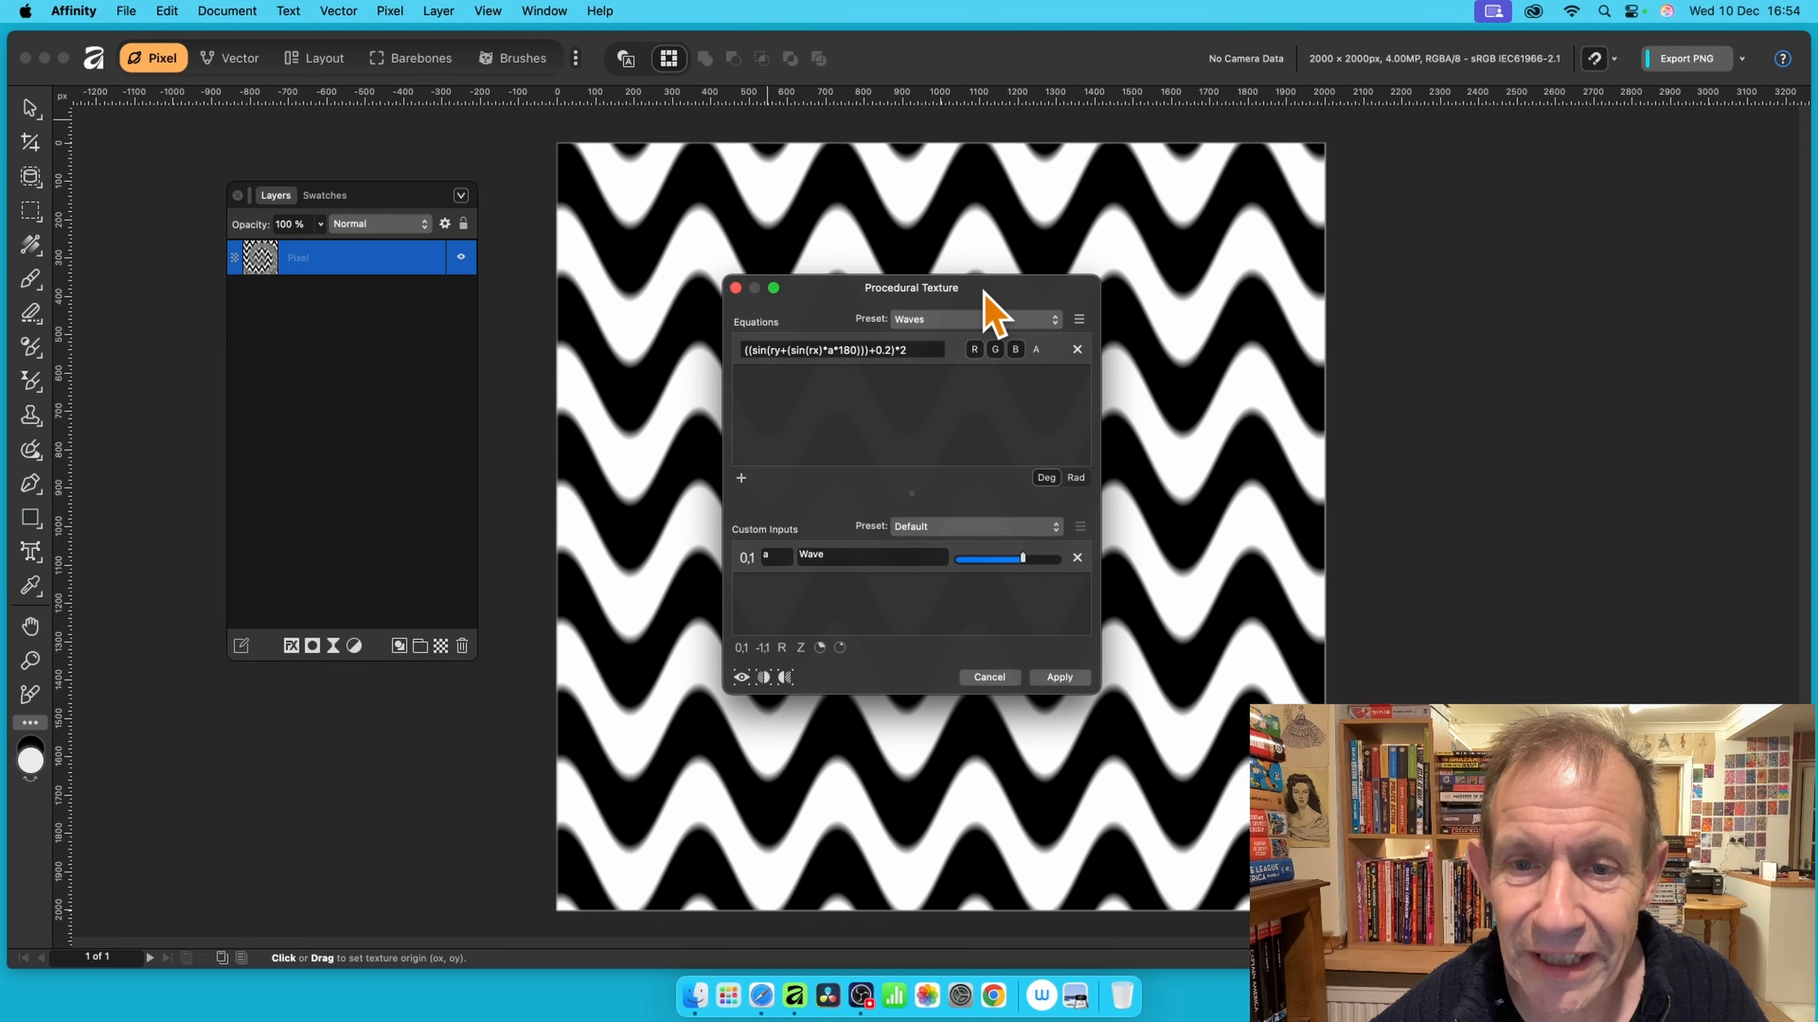
{"action": "left_click_drag", "start_coordinate": [986, 292], "coordinate": [1208, 179]}
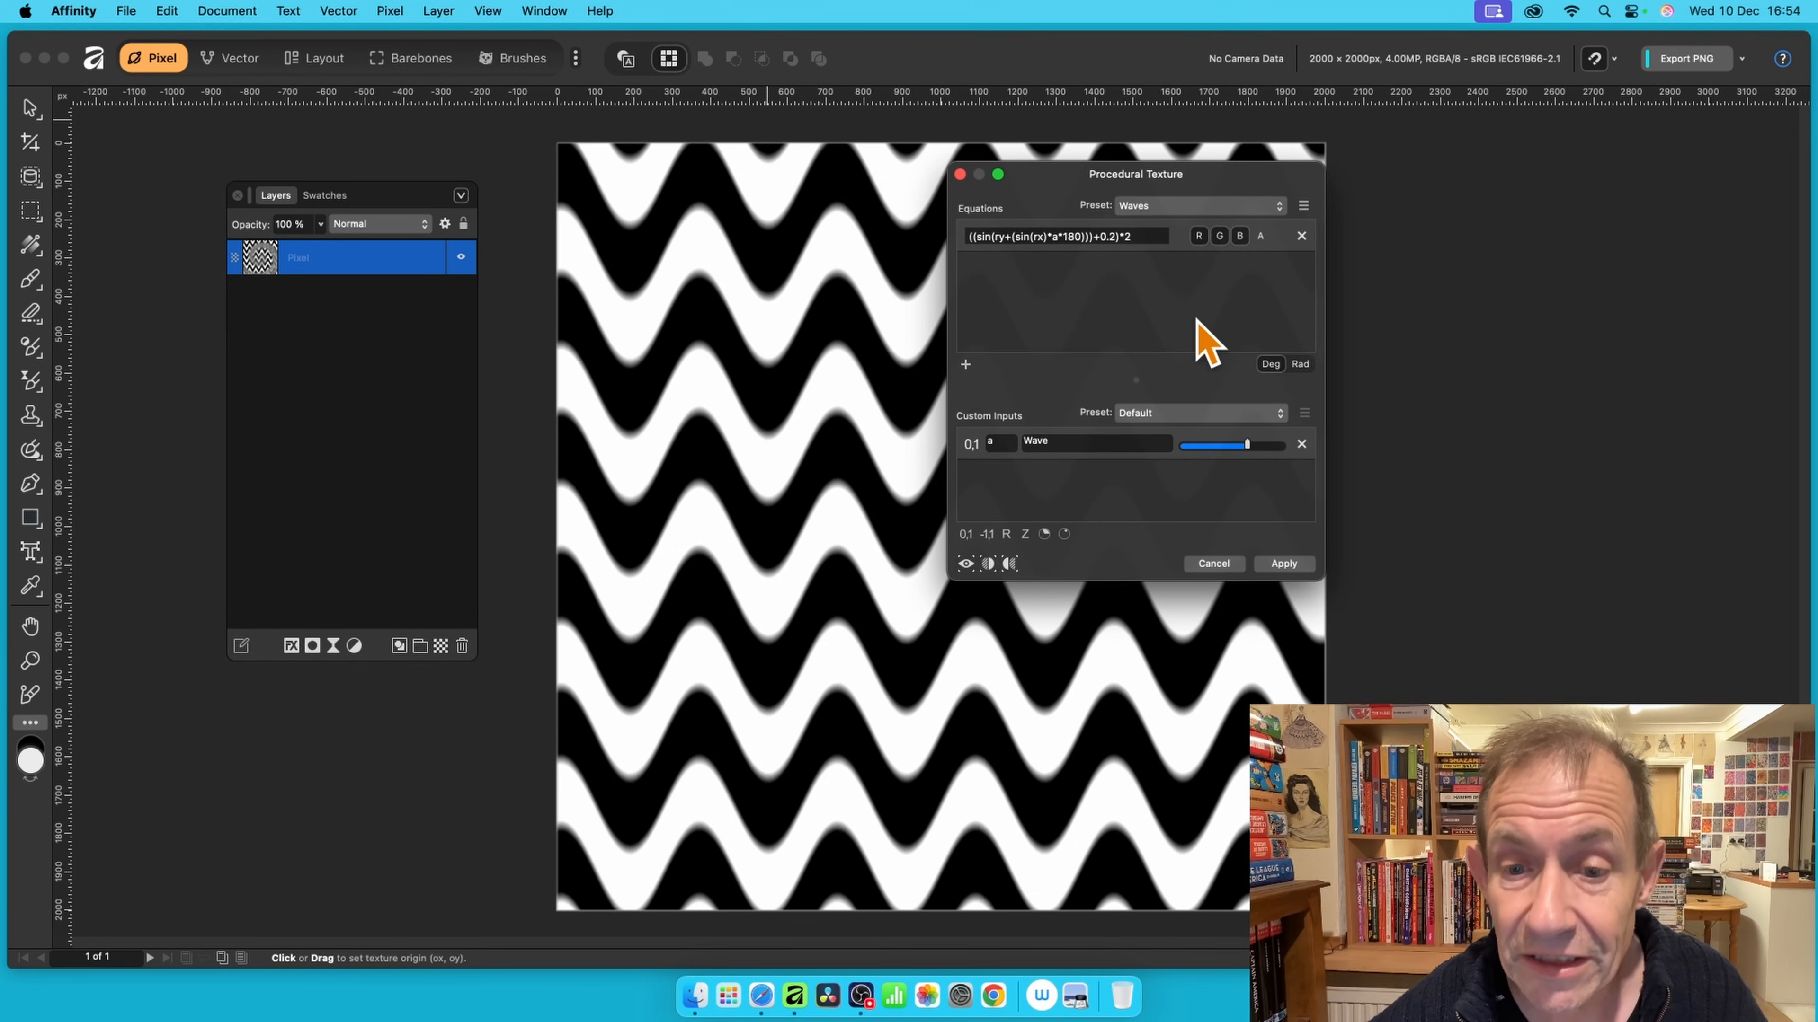
{"action": "left_click_drag", "start_coordinate": [1249, 449], "coordinate": [1280, 460]}
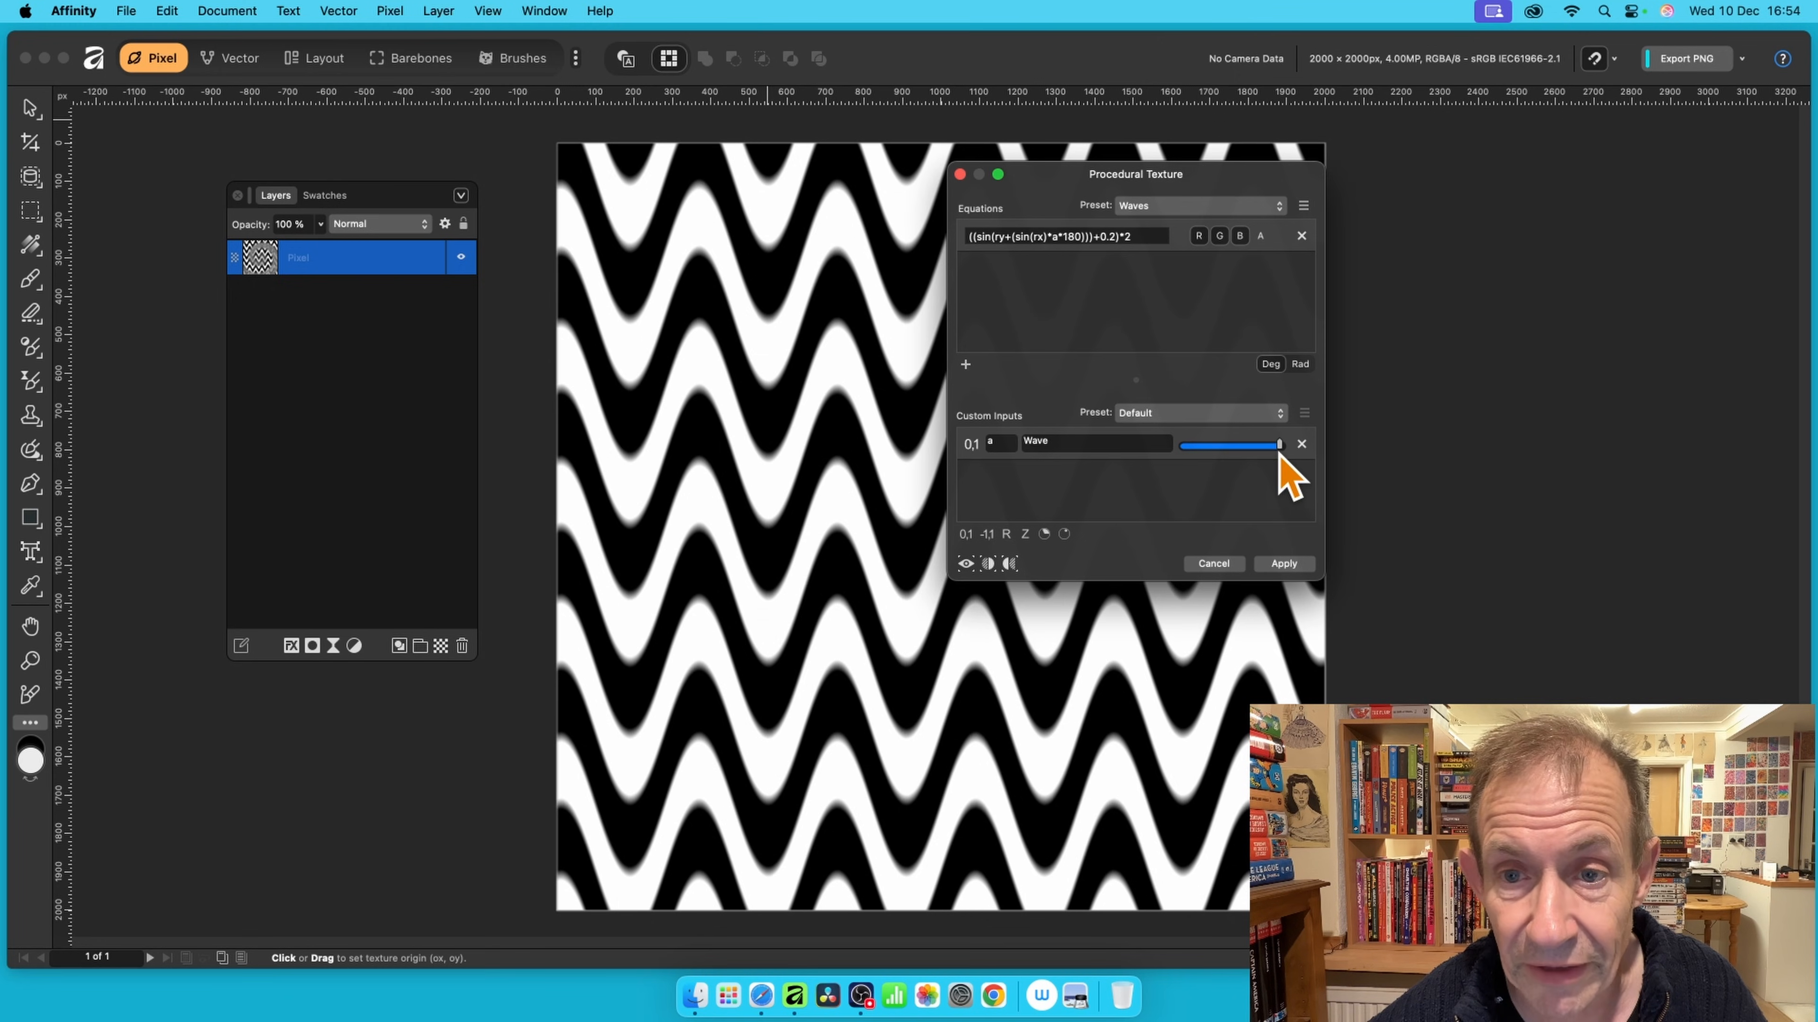
- Multiply rx by 5 inside the inner sine of the Waves equation
{"action": "left_click", "coordinate": [1045, 236]}
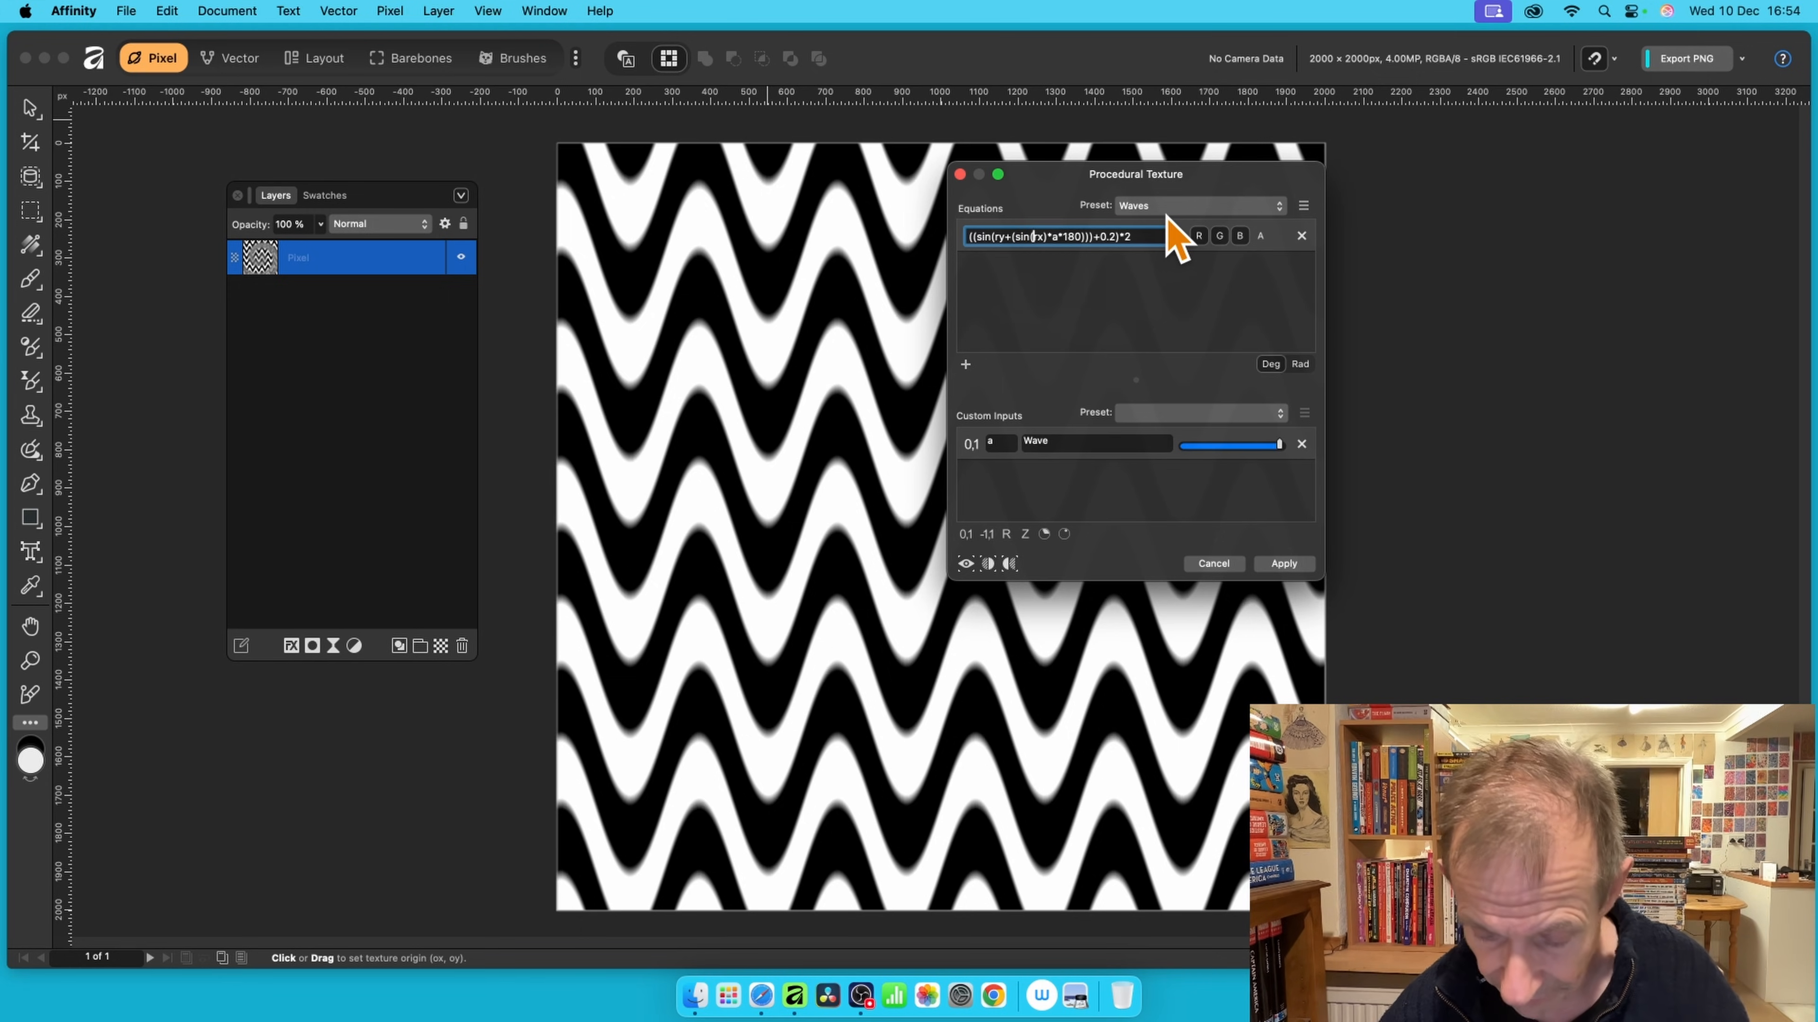
{"action": "type", "text": "5*"}
{"action": "key", "text": "Return"}
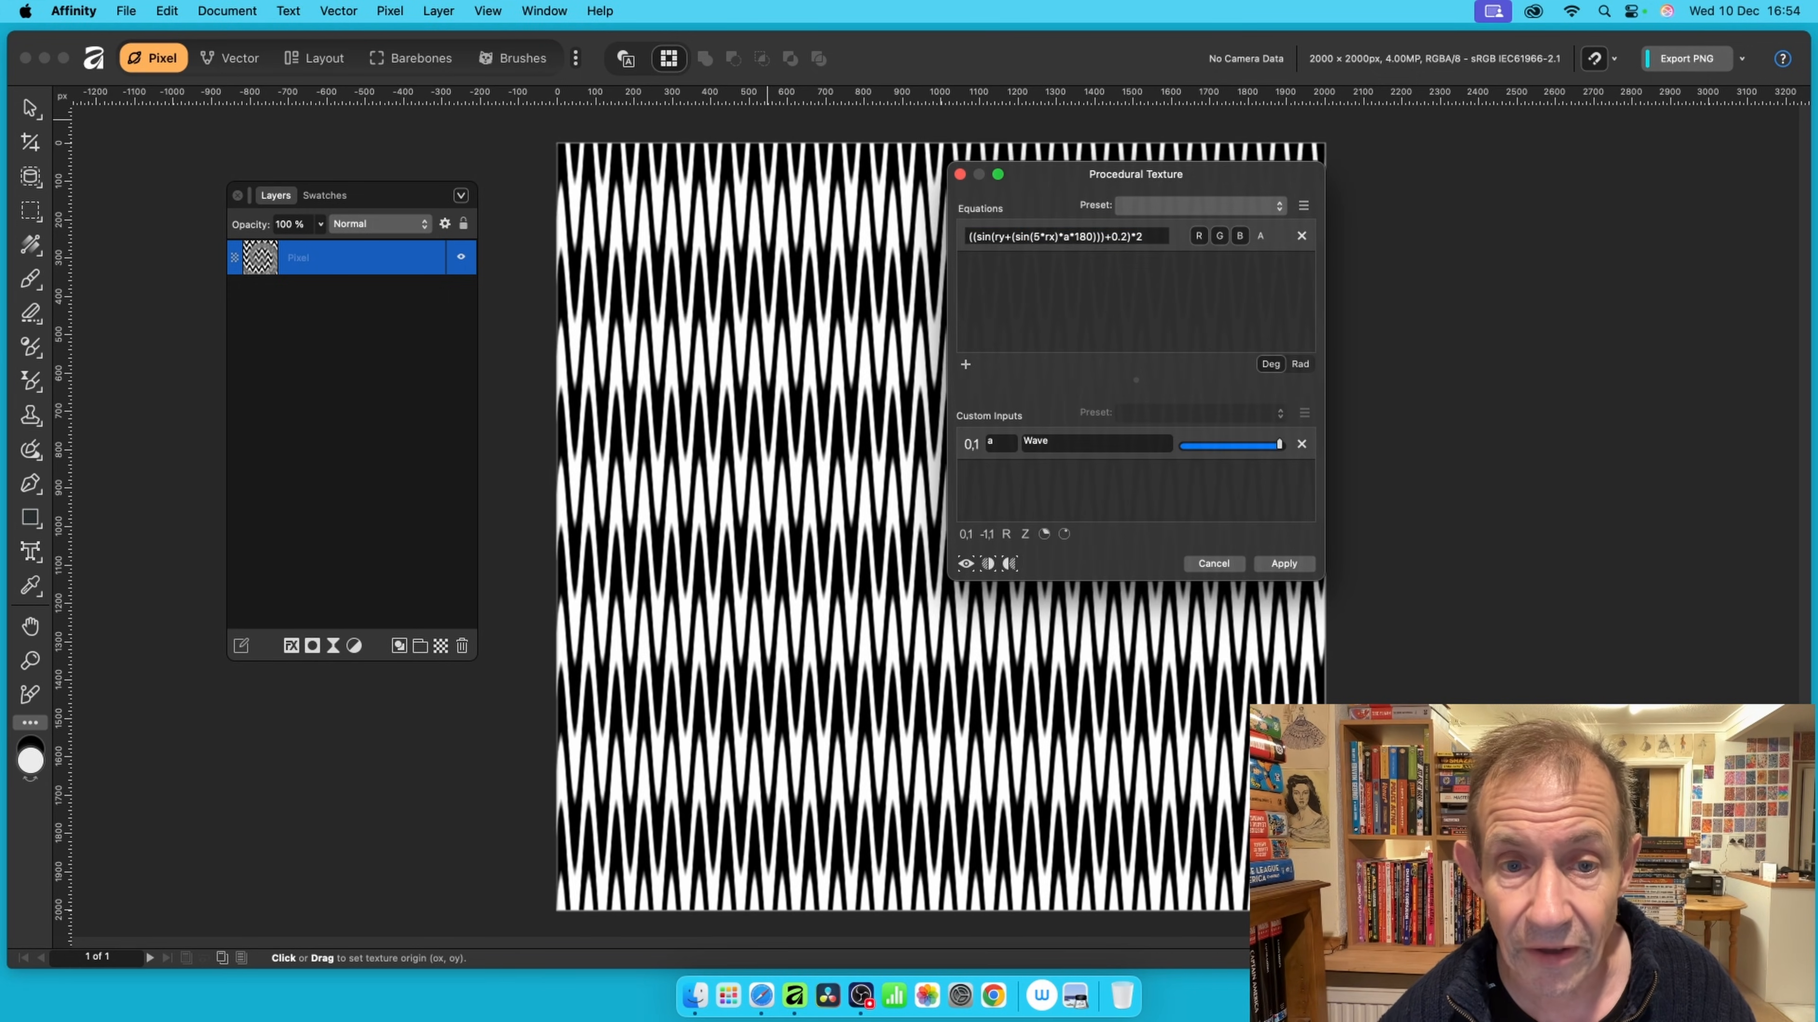
- Change the rx multiplier in the equation to 0.2 to stretch the waves horizontally
{"action": "left_click", "coordinate": [1037, 236]}
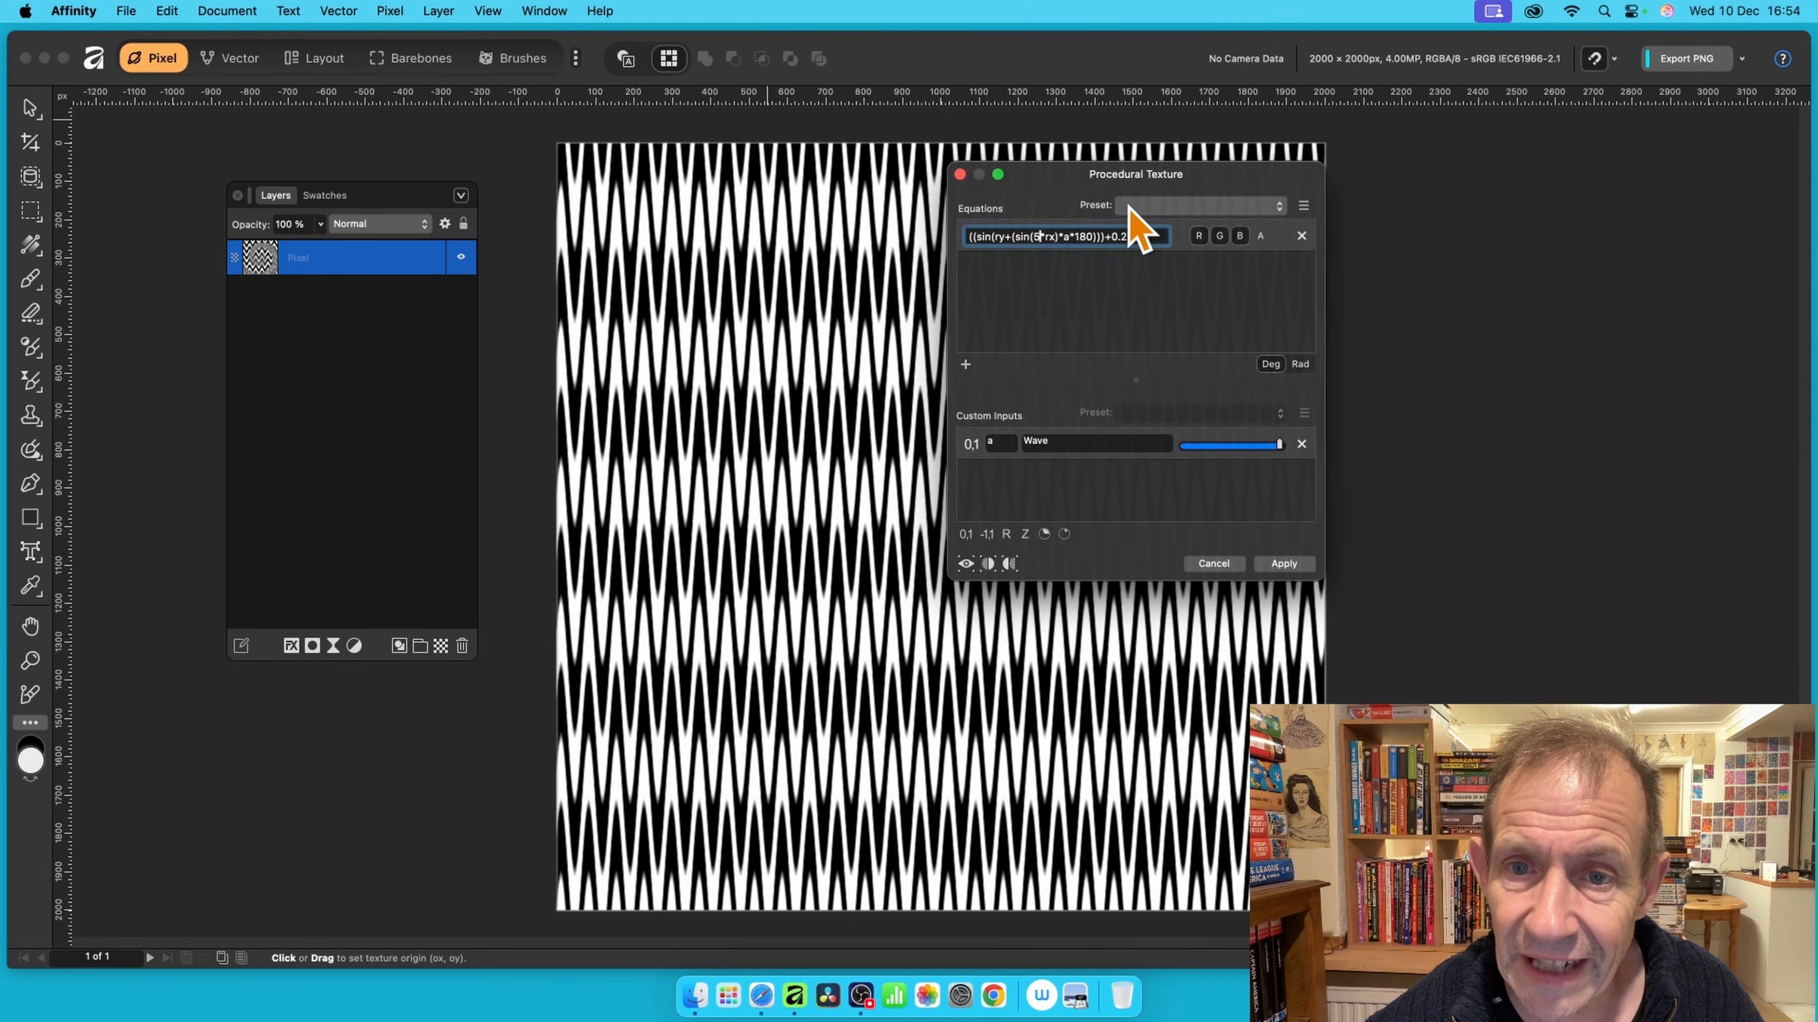
{"action": "key", "text": "BackSpace"}
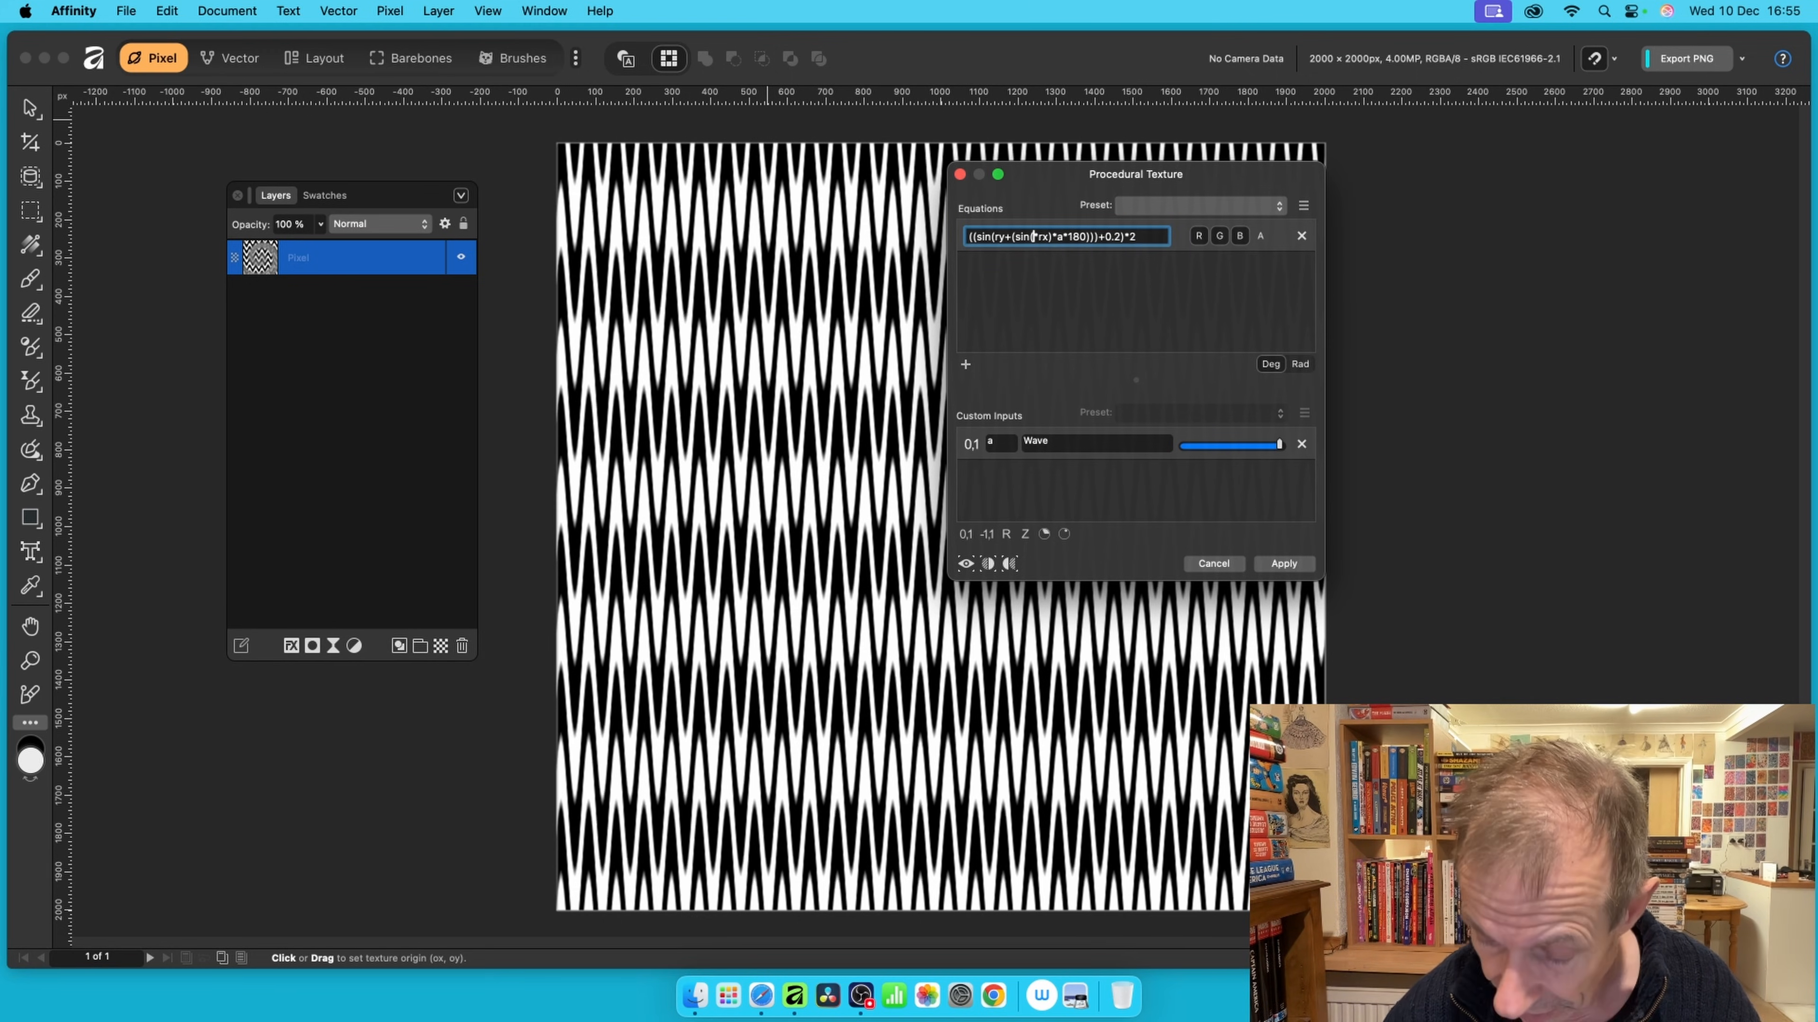
{"action": "type", "text": "0.2"}
{"action": "key", "text": "Return"}
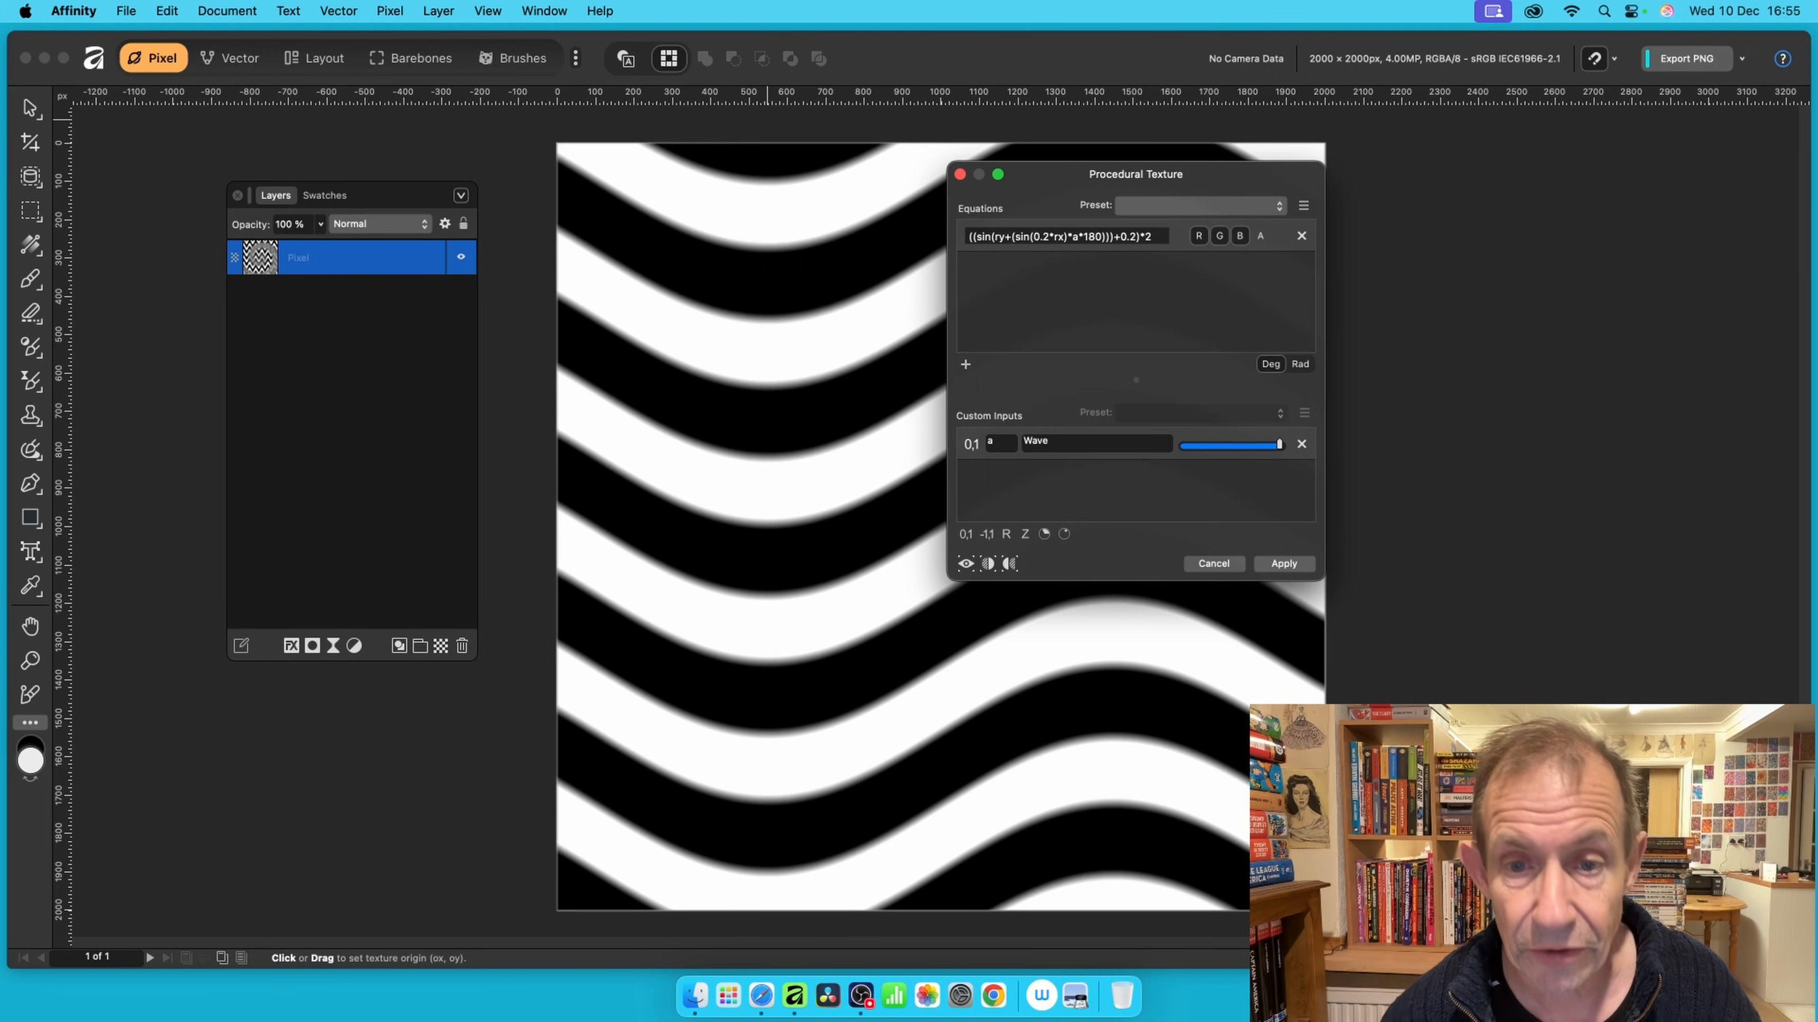
- Set the constant added after the outer sine in the equation to 0.1
{"action": "left_click_drag", "start_coordinate": [1039, 179], "coordinate": [1057, 155]}
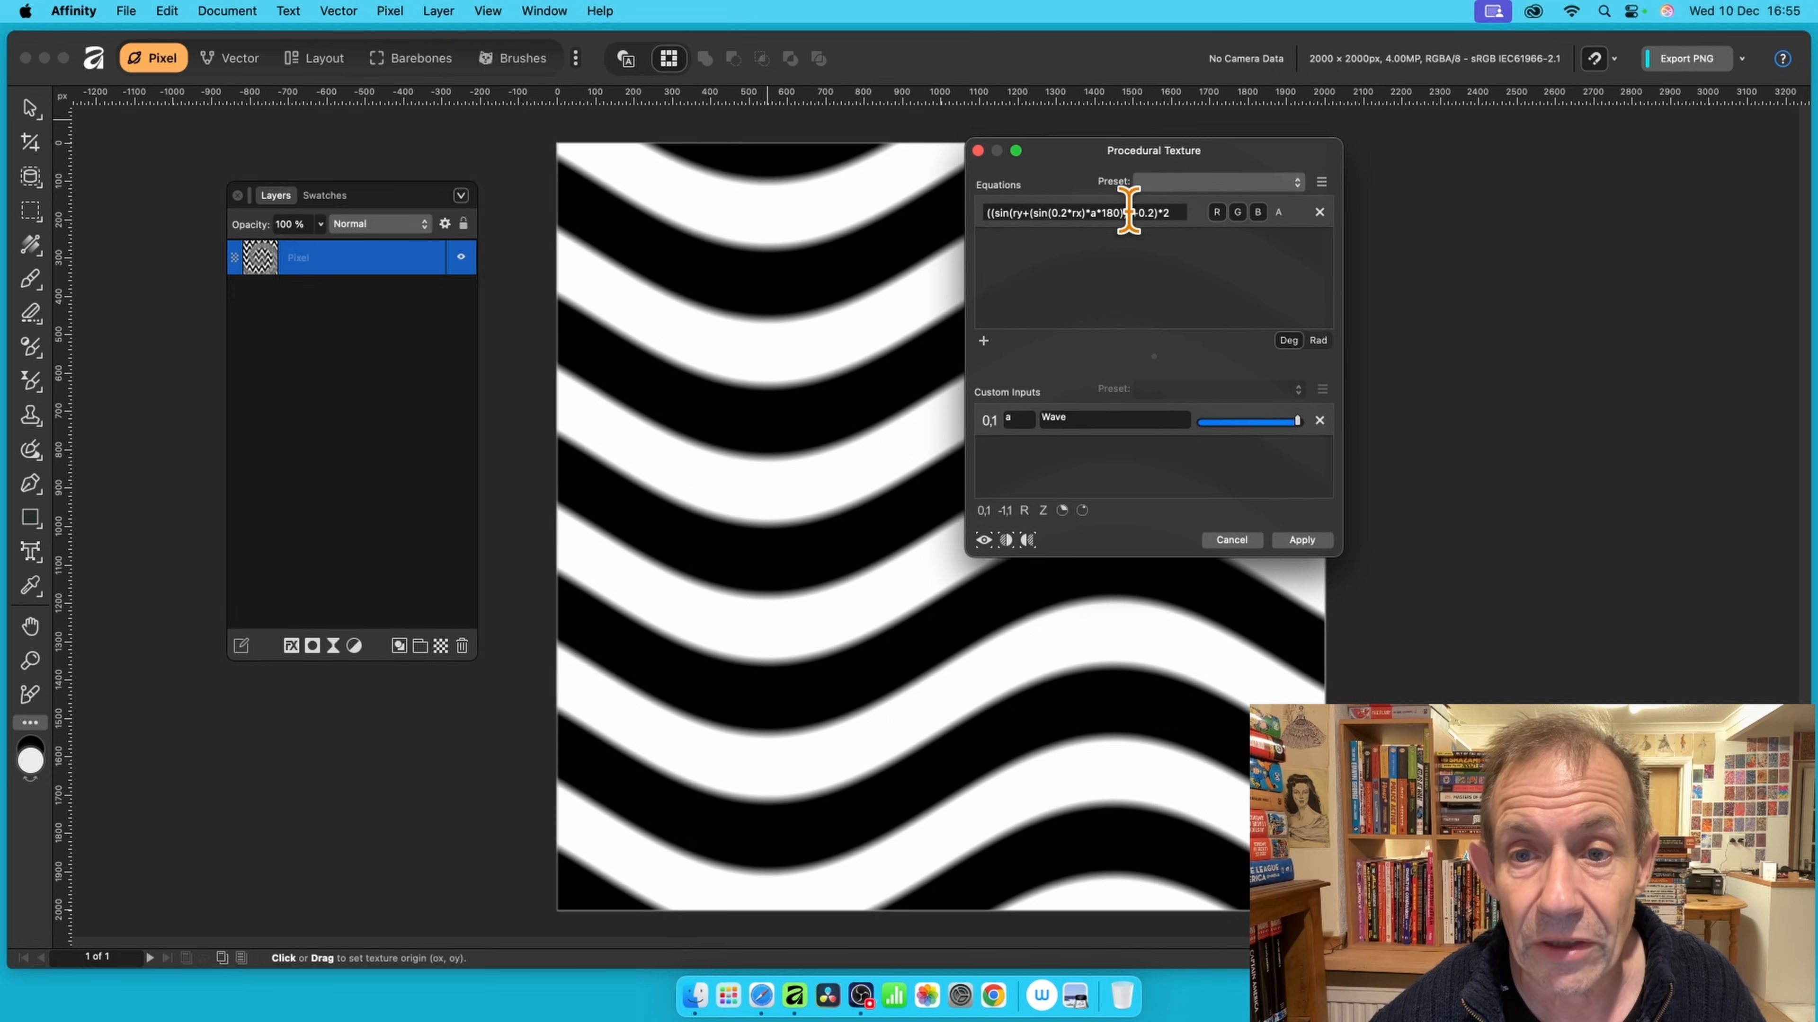
{"action": "left_click", "coordinate": [1149, 213]}
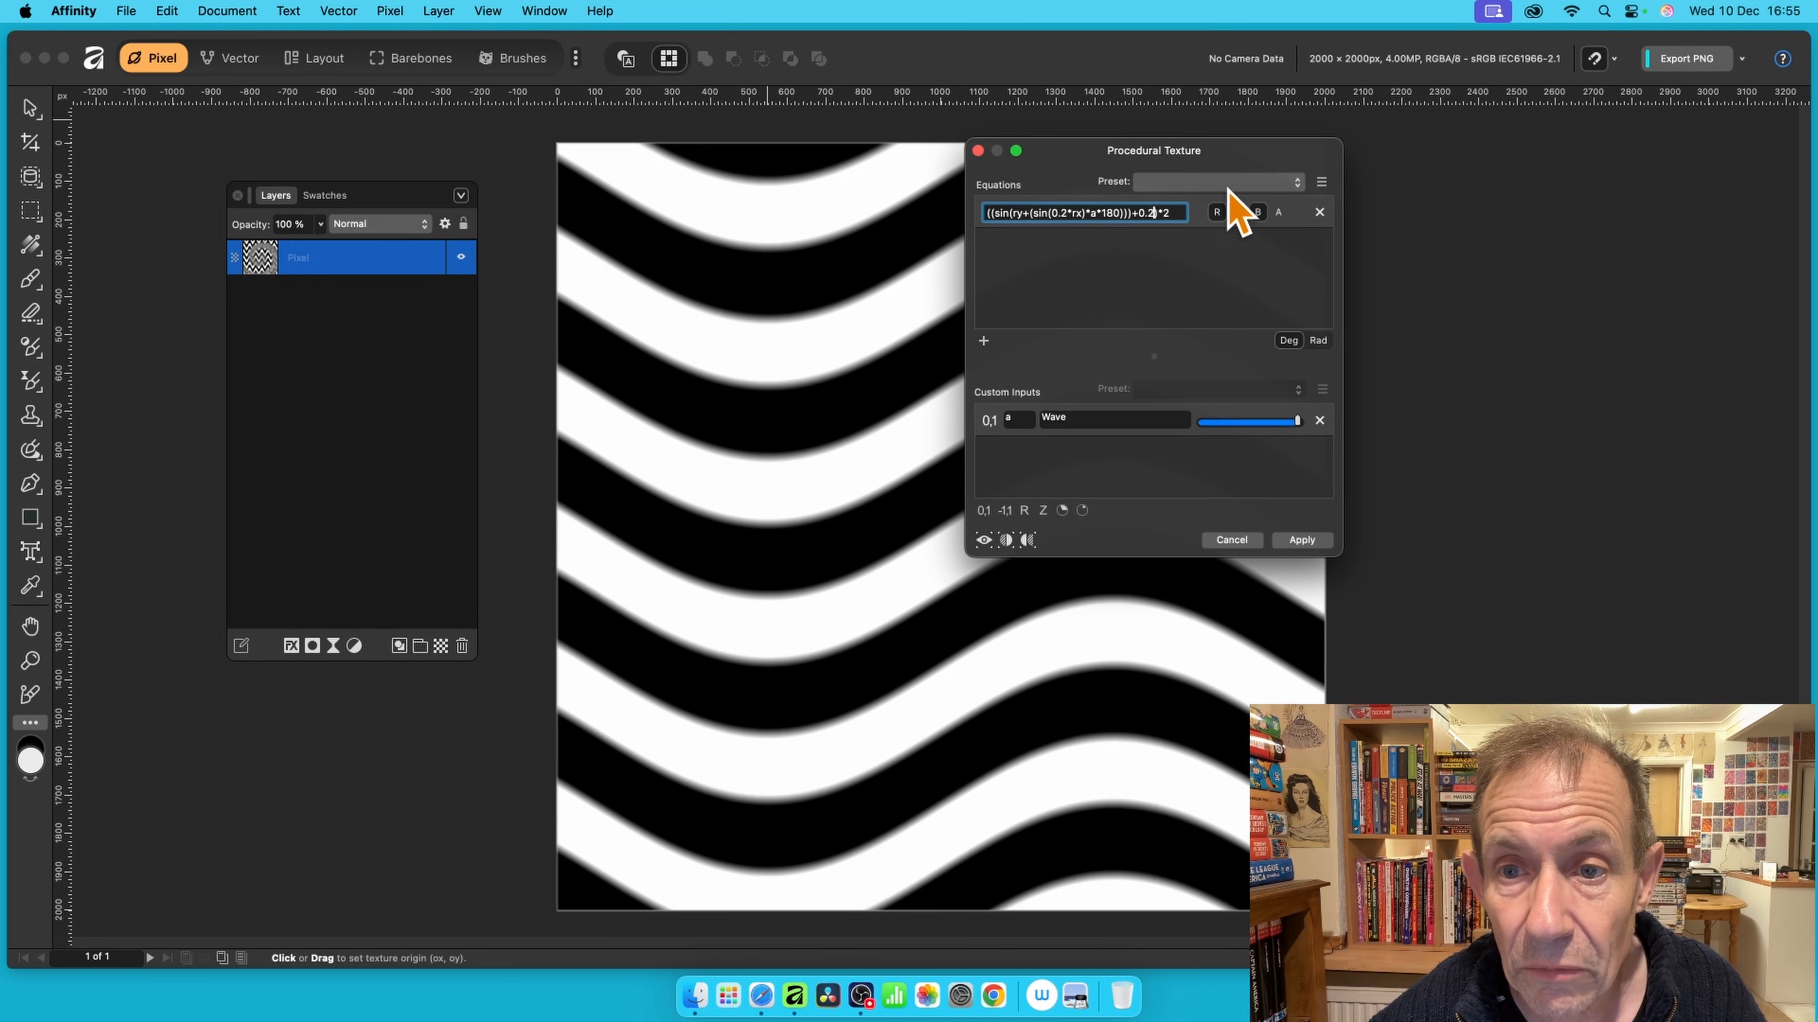
{"action": "key", "text": "Return"}
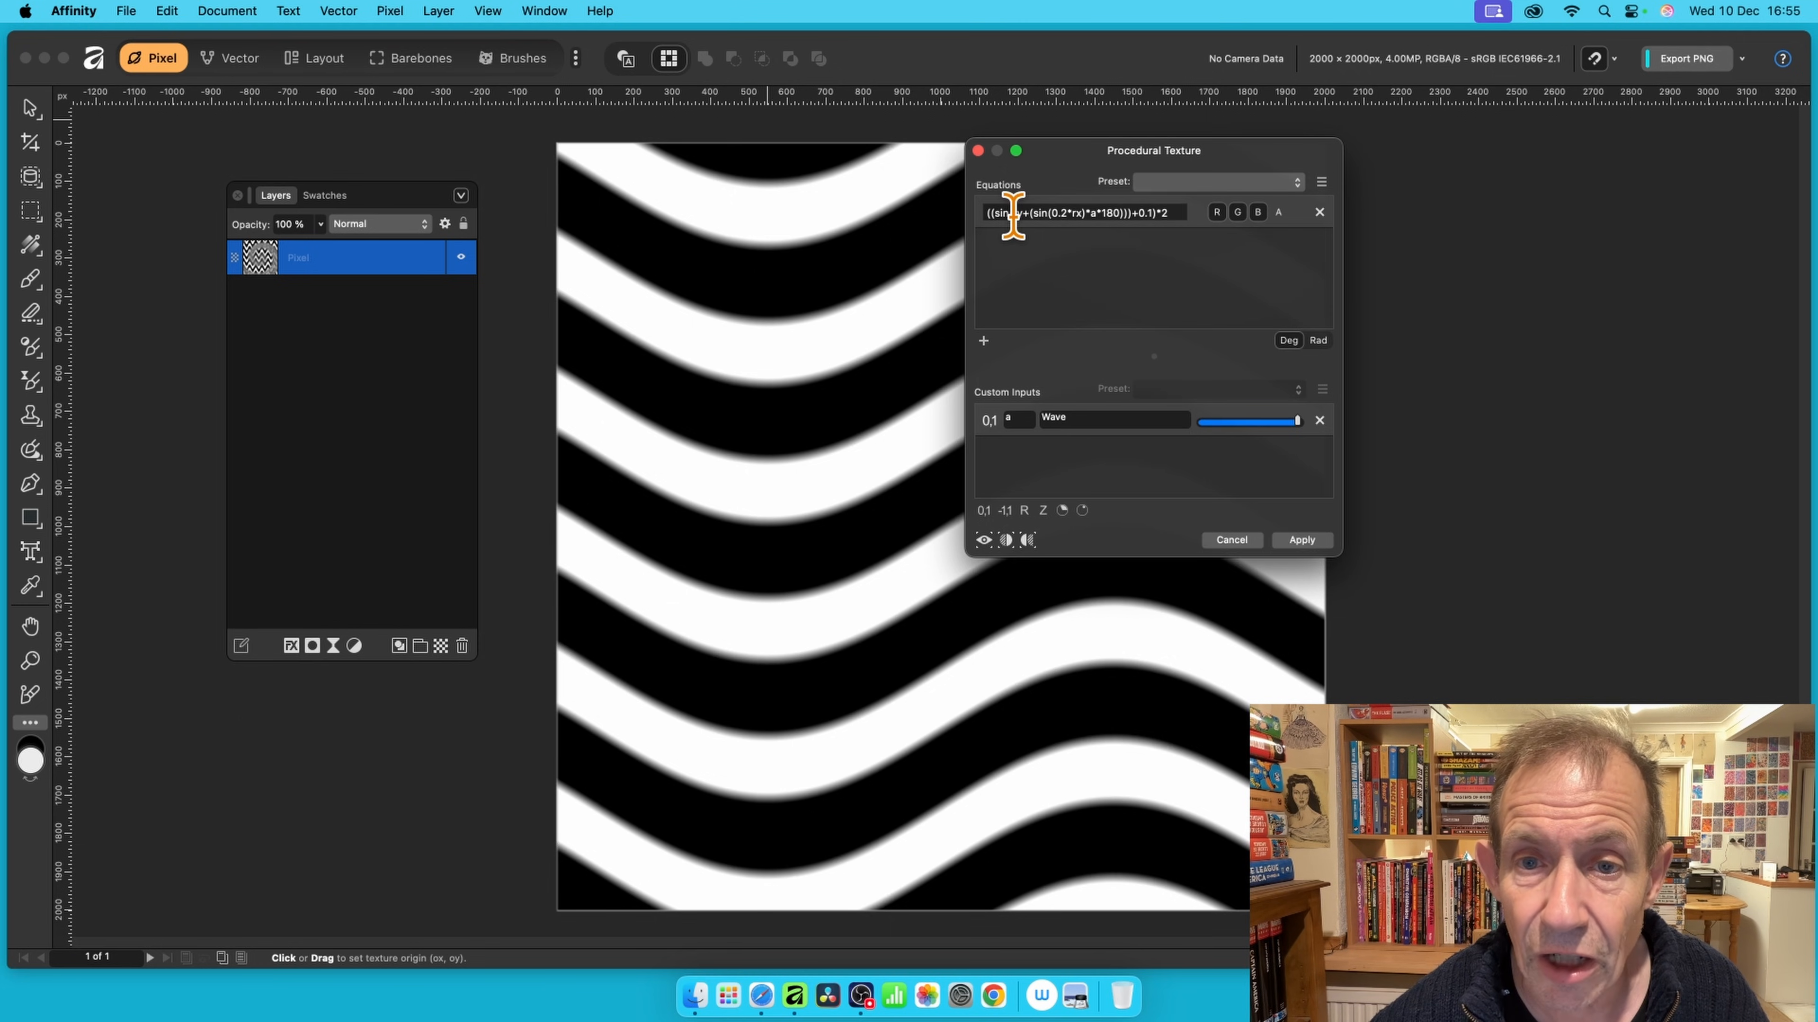
- Multiply ry by 2 in the outer sine of the equation to pack the stripes closer together
{"action": "left_click", "coordinate": [1012, 213]}
{"action": "type", "text": "2"}
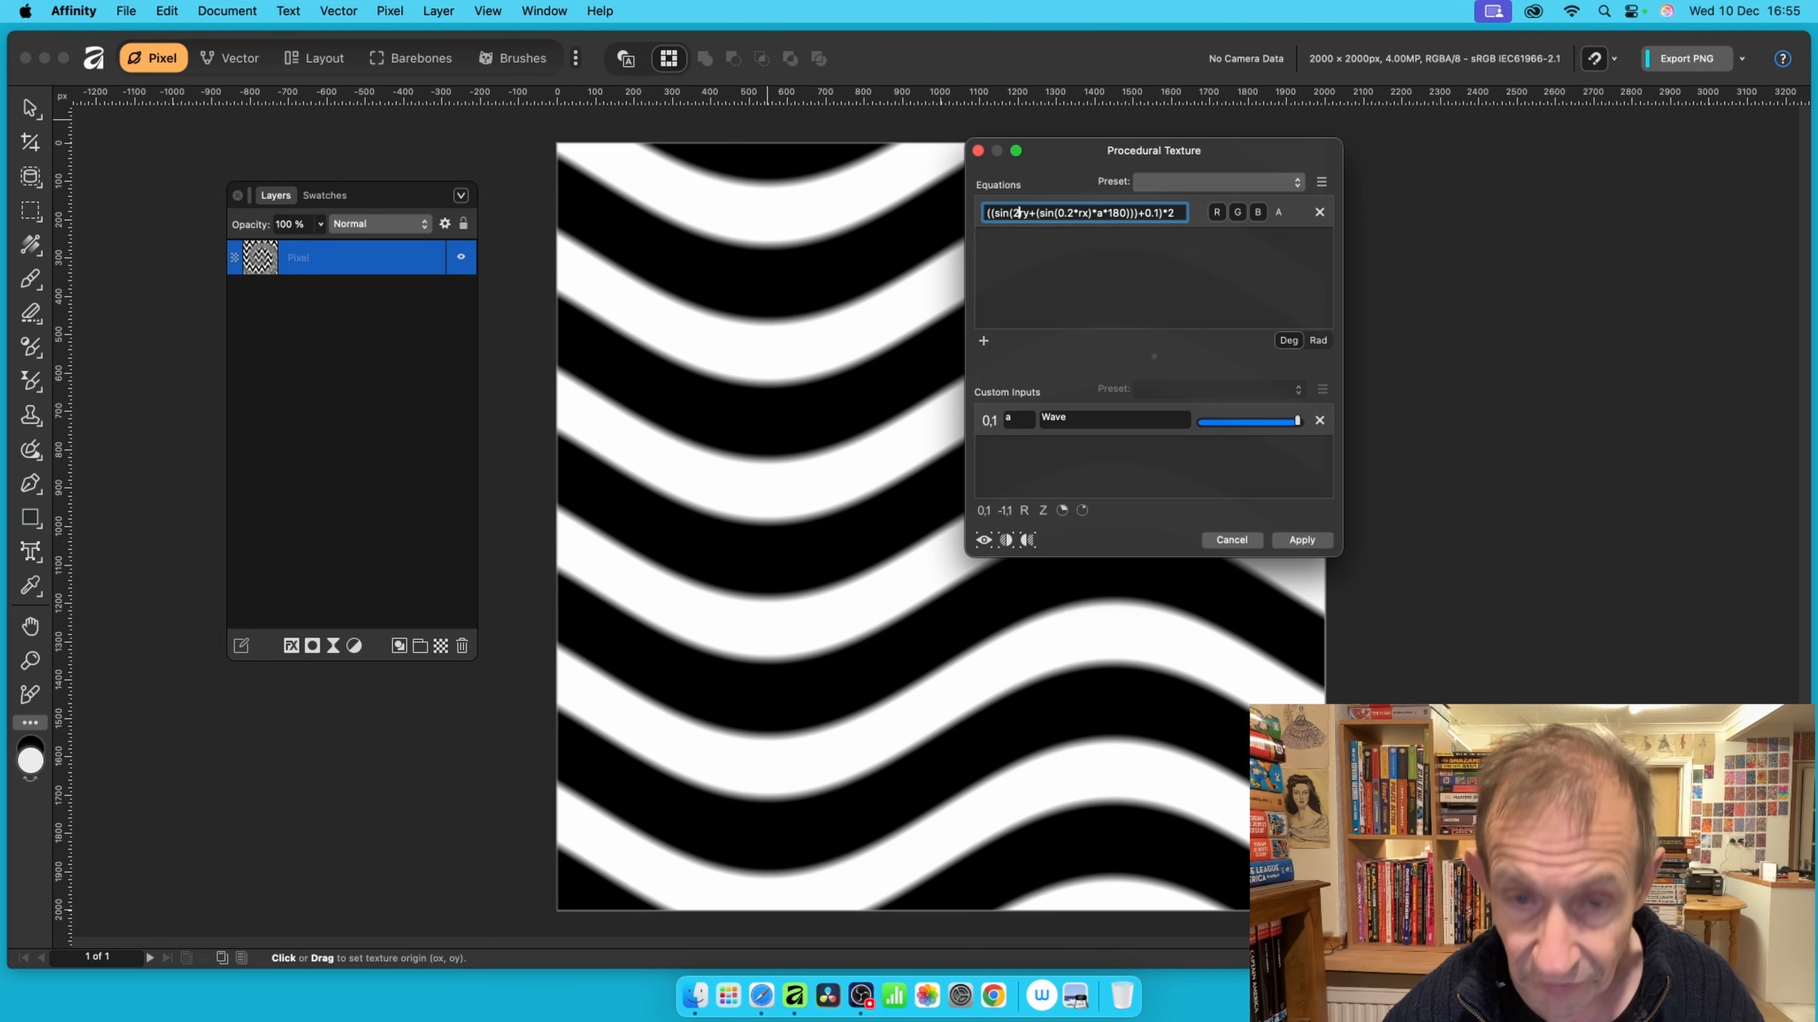
{"action": "type", "text": "*"}
{"action": "key", "text": "Return"}
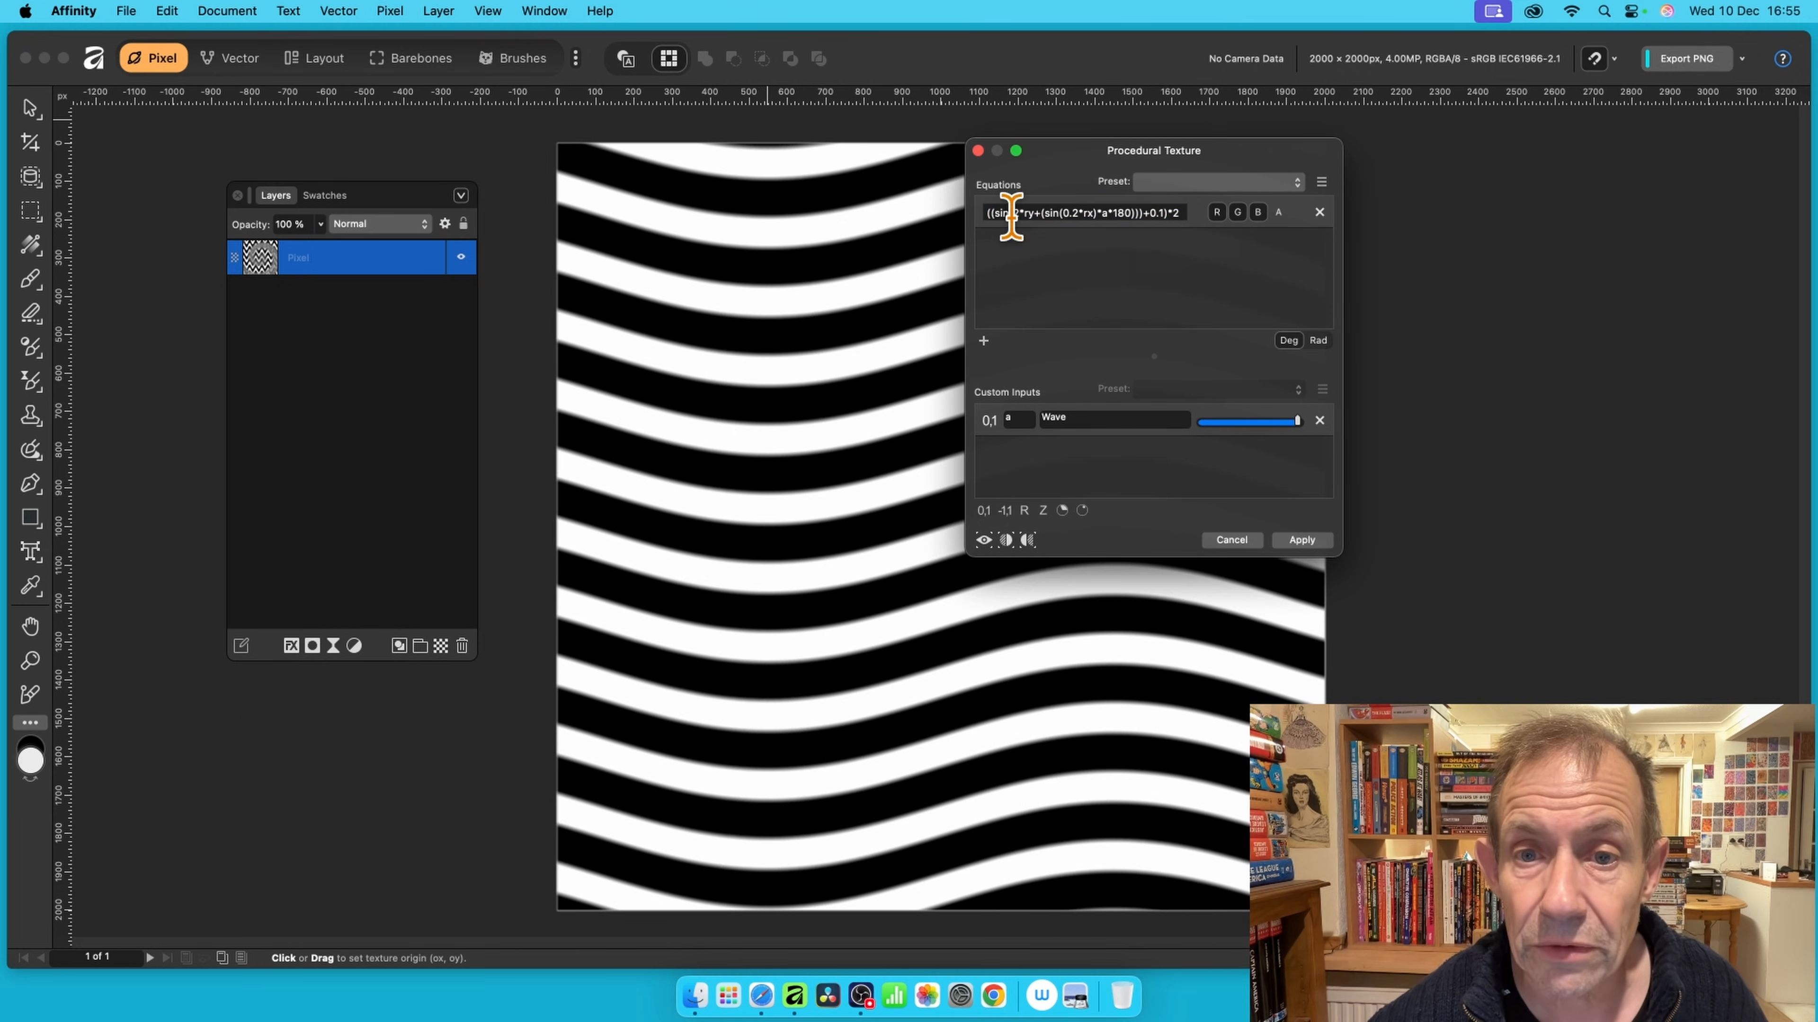
- Change the ry multiplier to 3 and apply the procedural texture
{"action": "left_click", "coordinate": [1018, 212]}
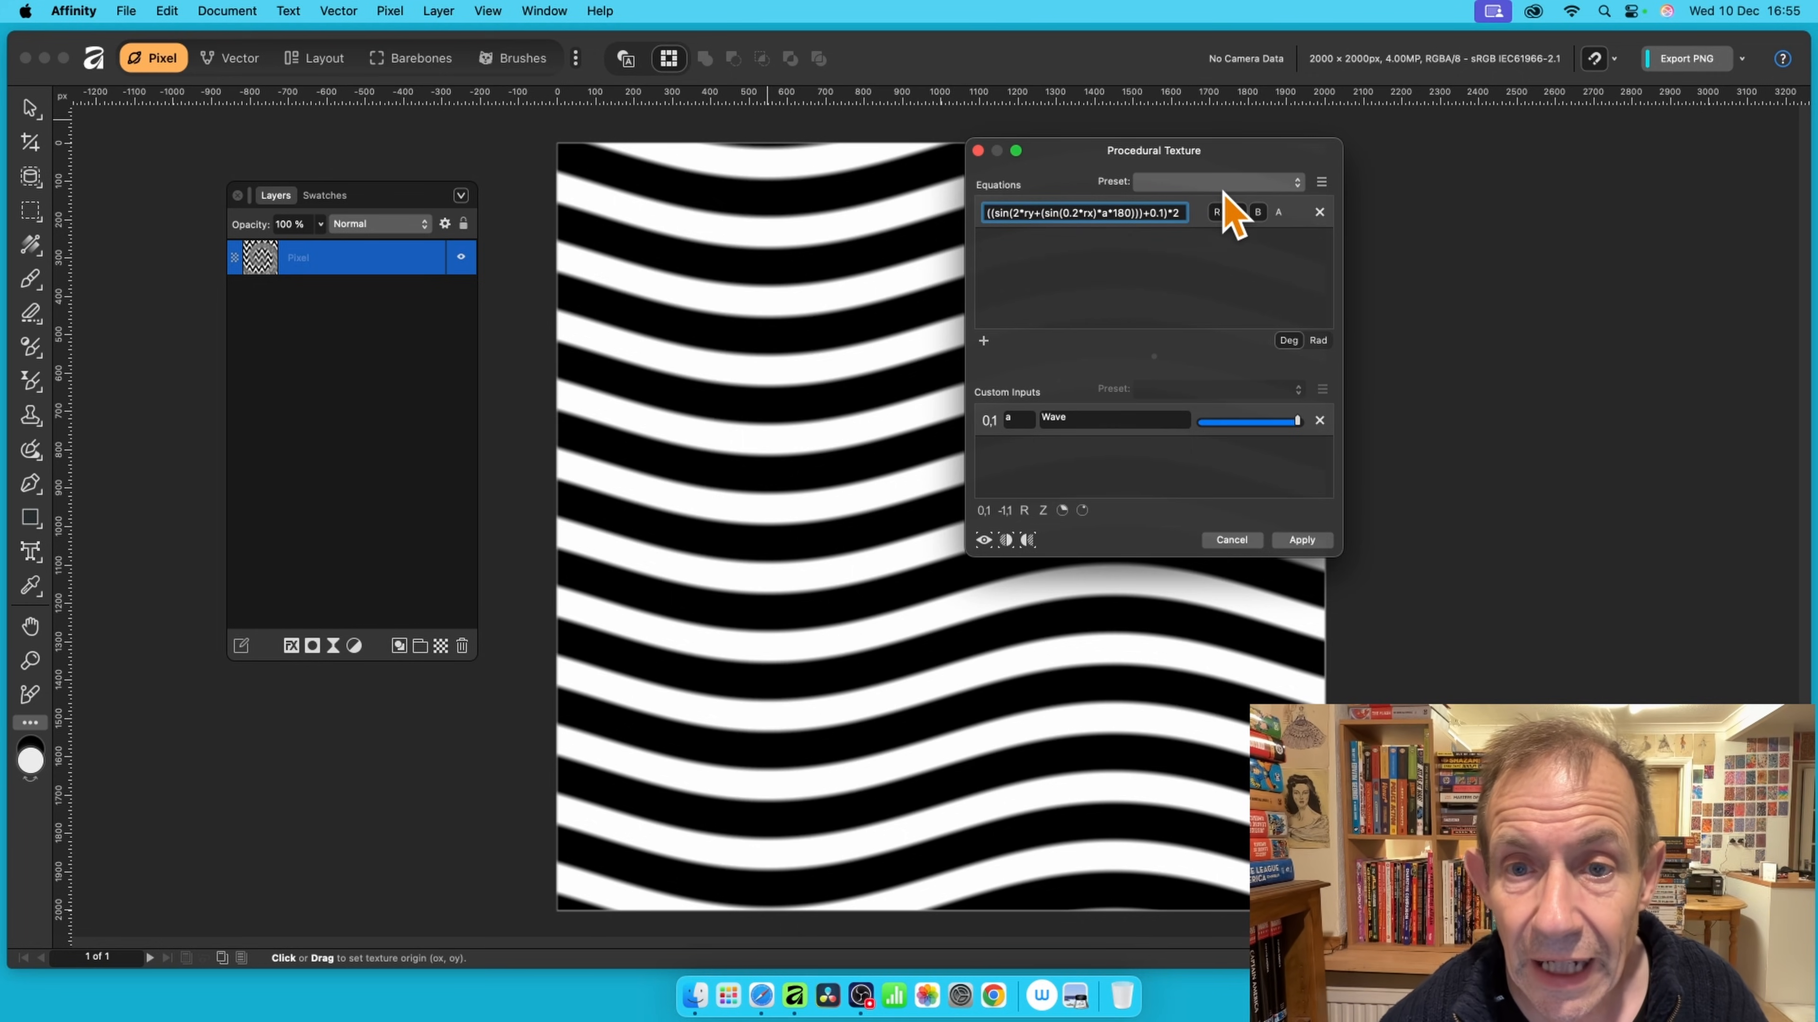
{"action": "key", "text": "BackSpace"}
{"action": "key", "text": "BackSpace"}
{"action": "type", "text": "3"}
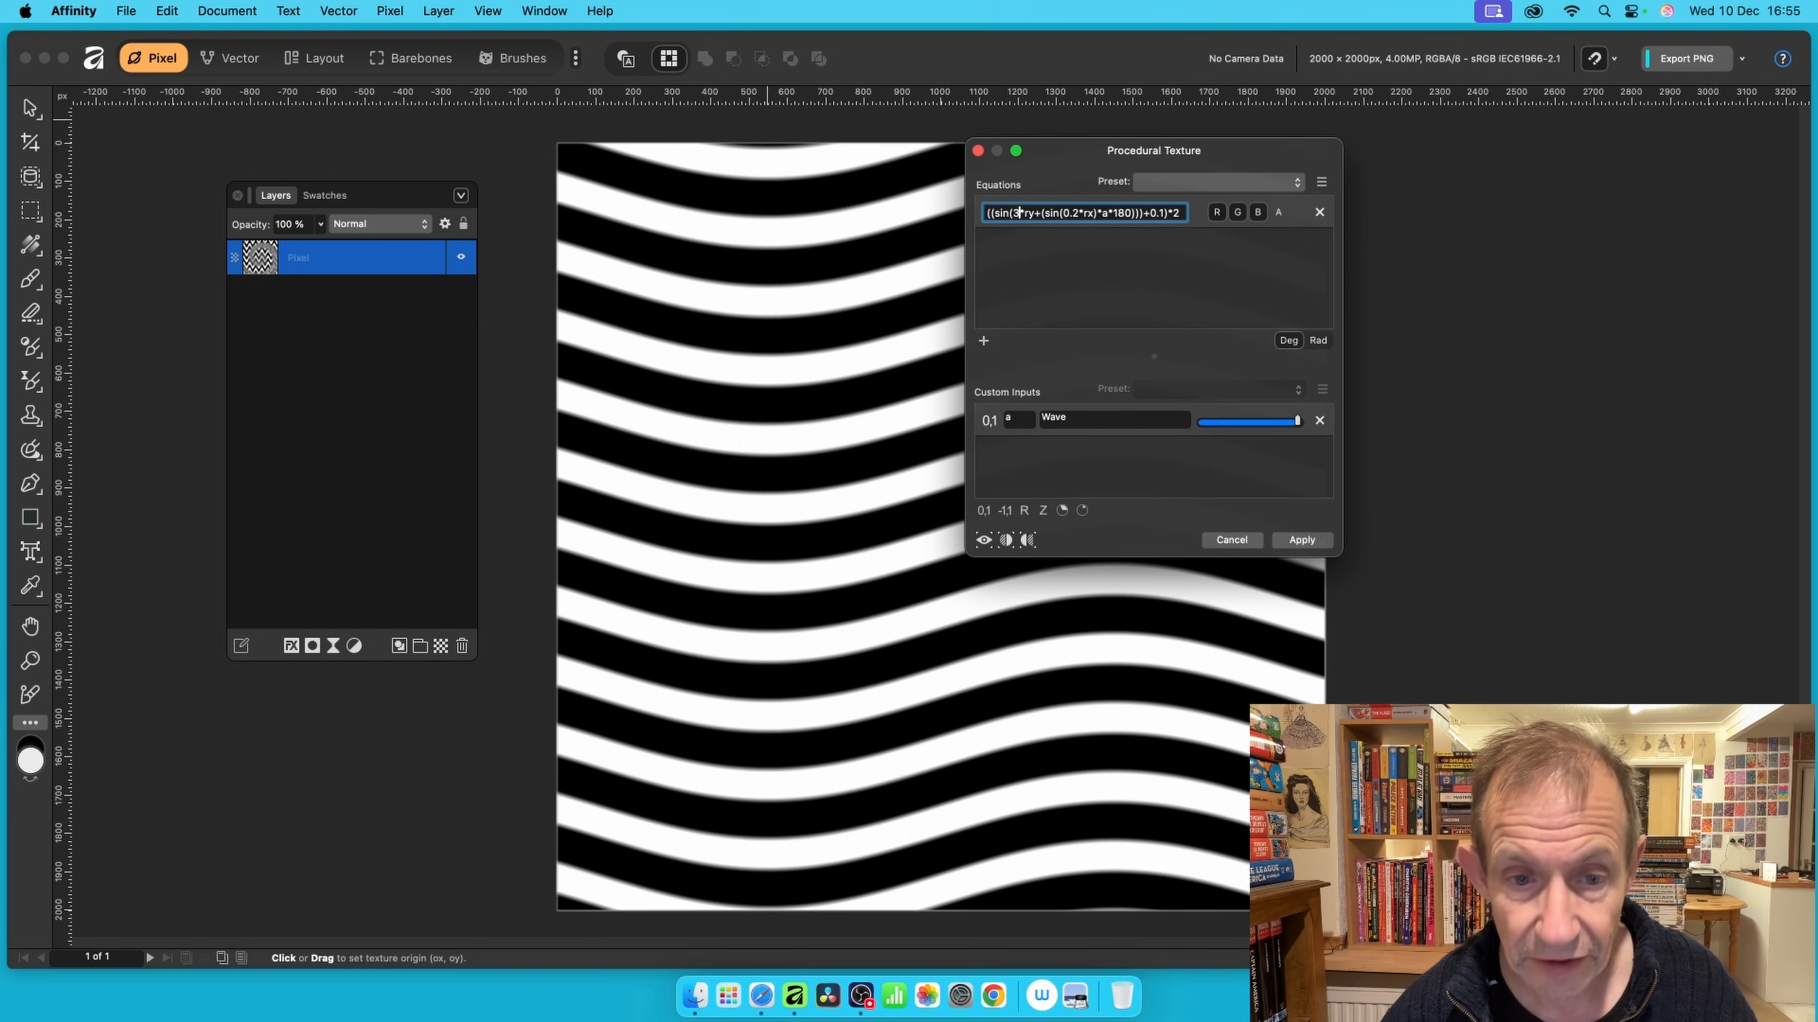
{"action": "key", "text": "Return"}
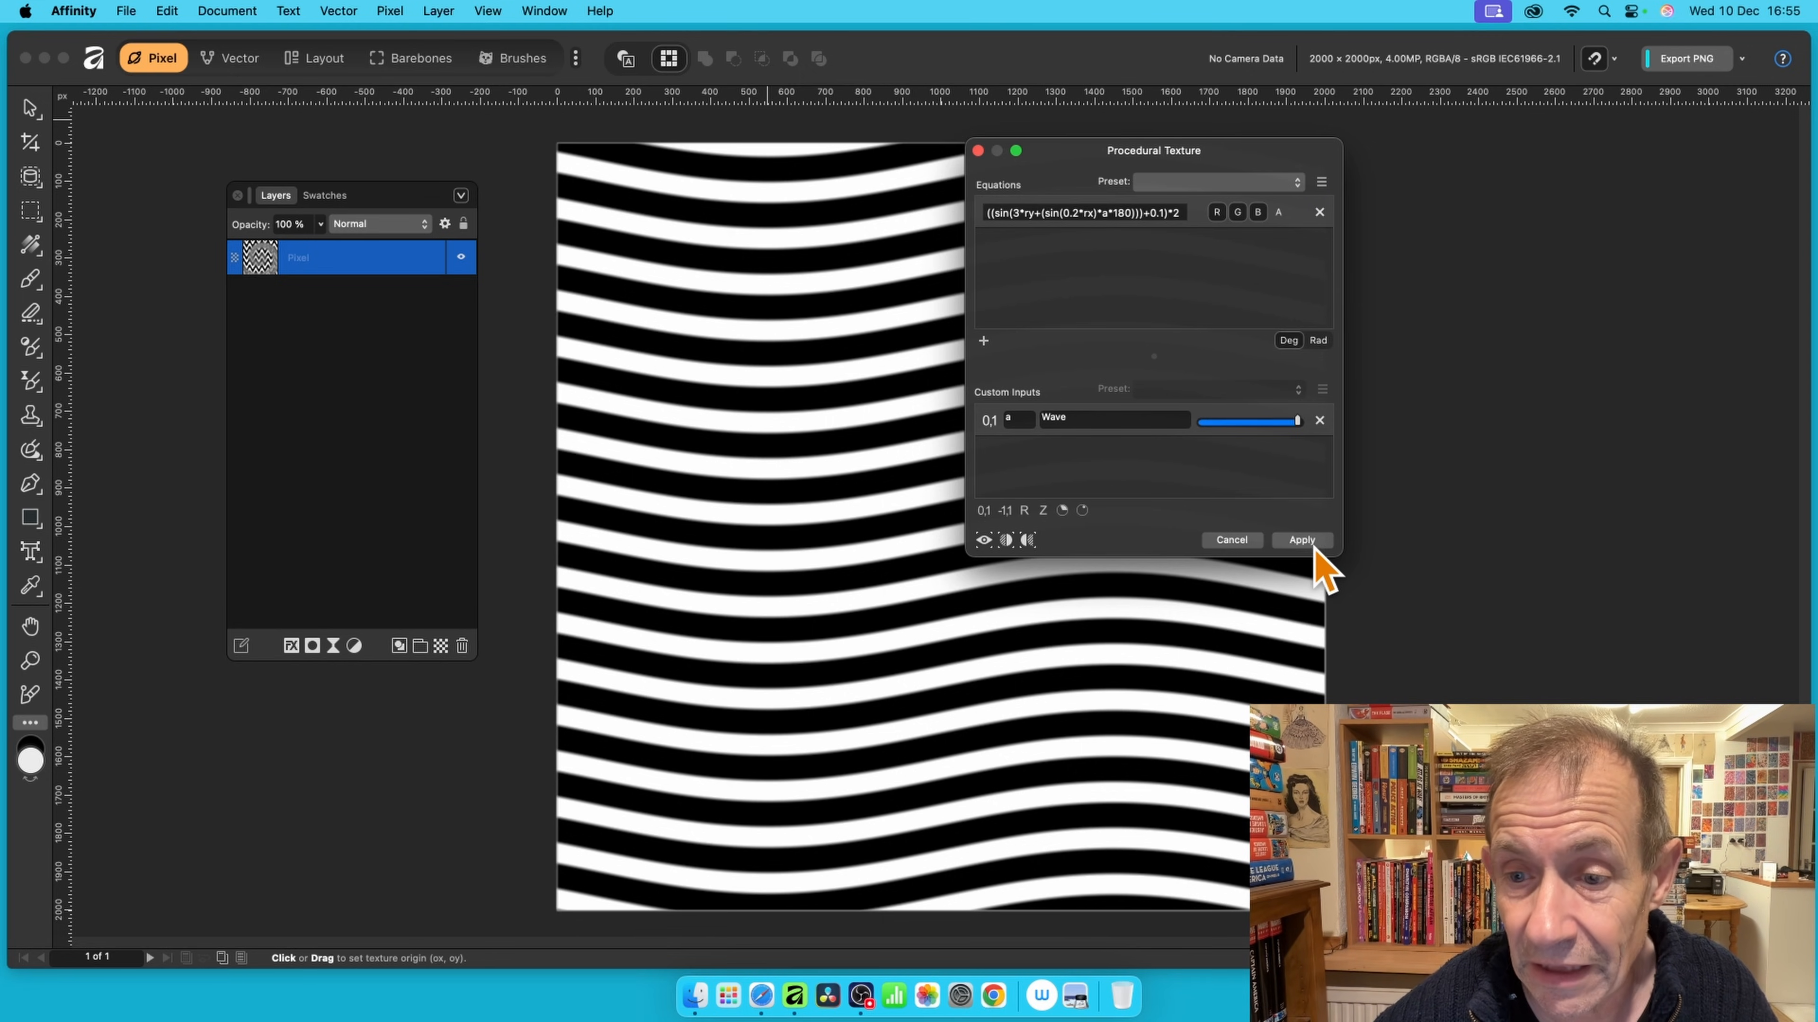
{"action": "left_click", "coordinate": [1303, 542]}
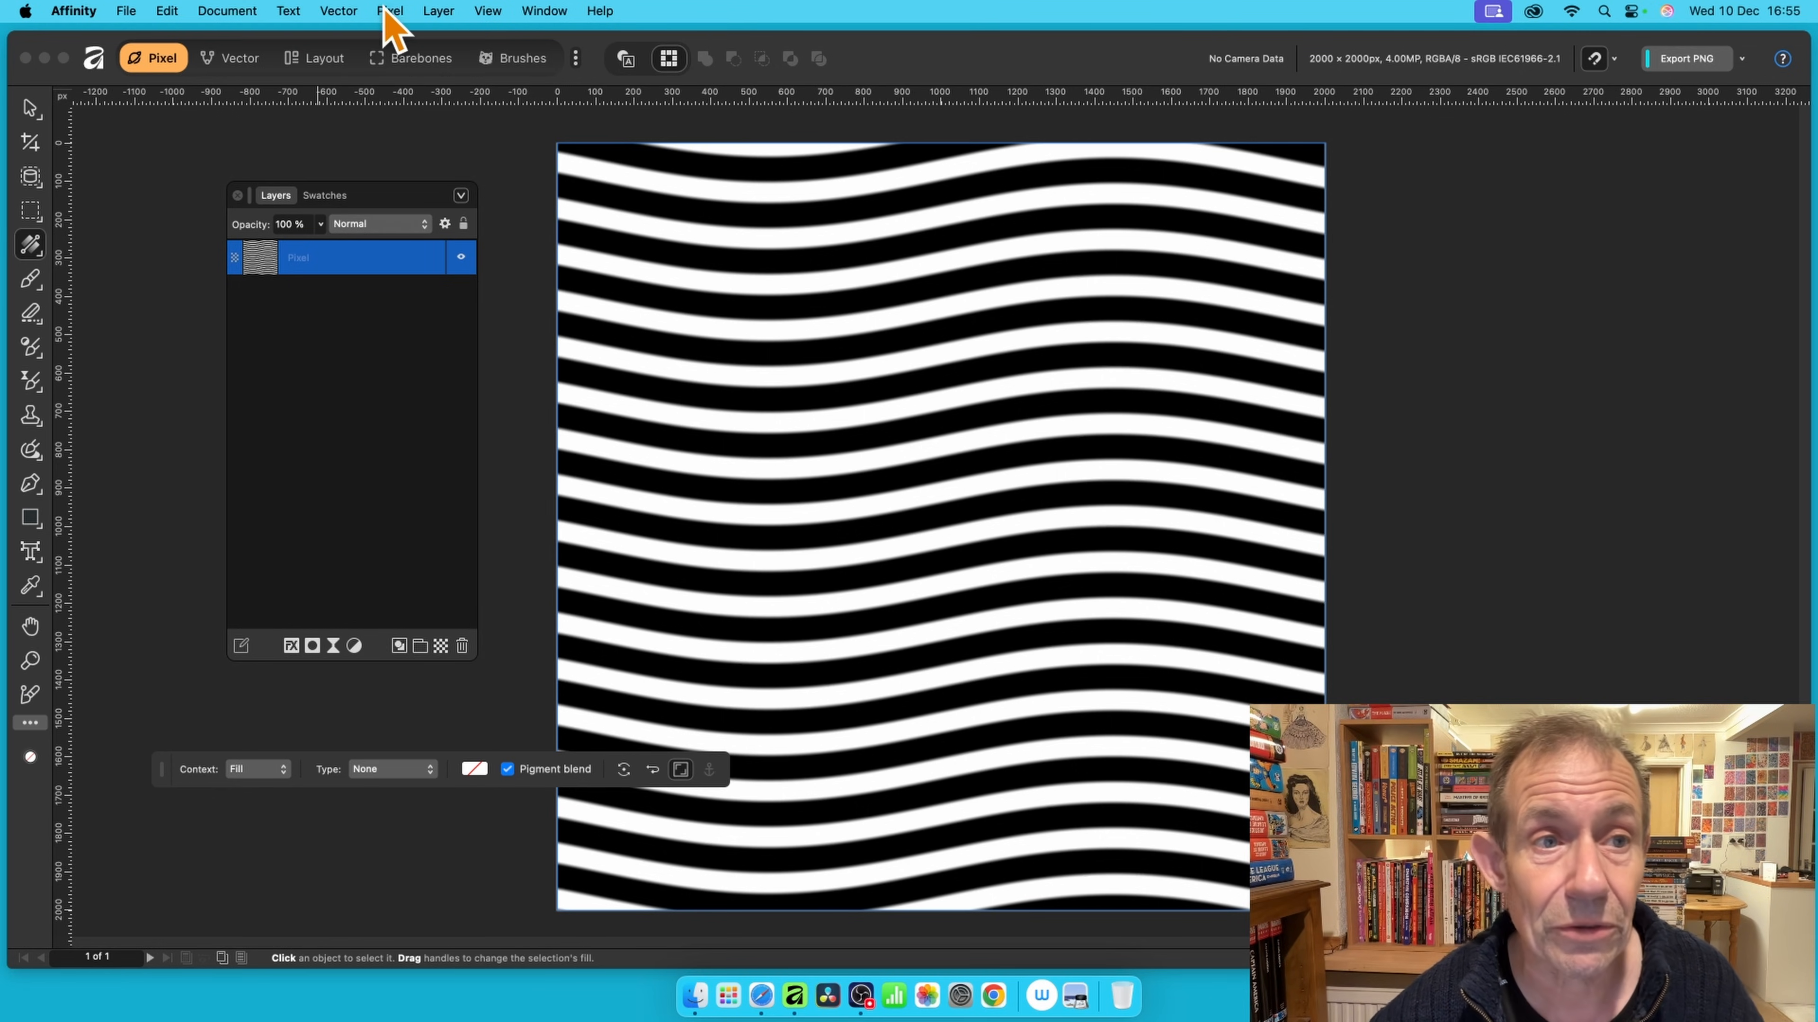
- Fade the applied Procedural Texture to 57 % with the Screen blend mode
{"action": "left_click", "coordinate": [399, 16]}
{"action": "mouse_move", "coordinate": [465, 42]}
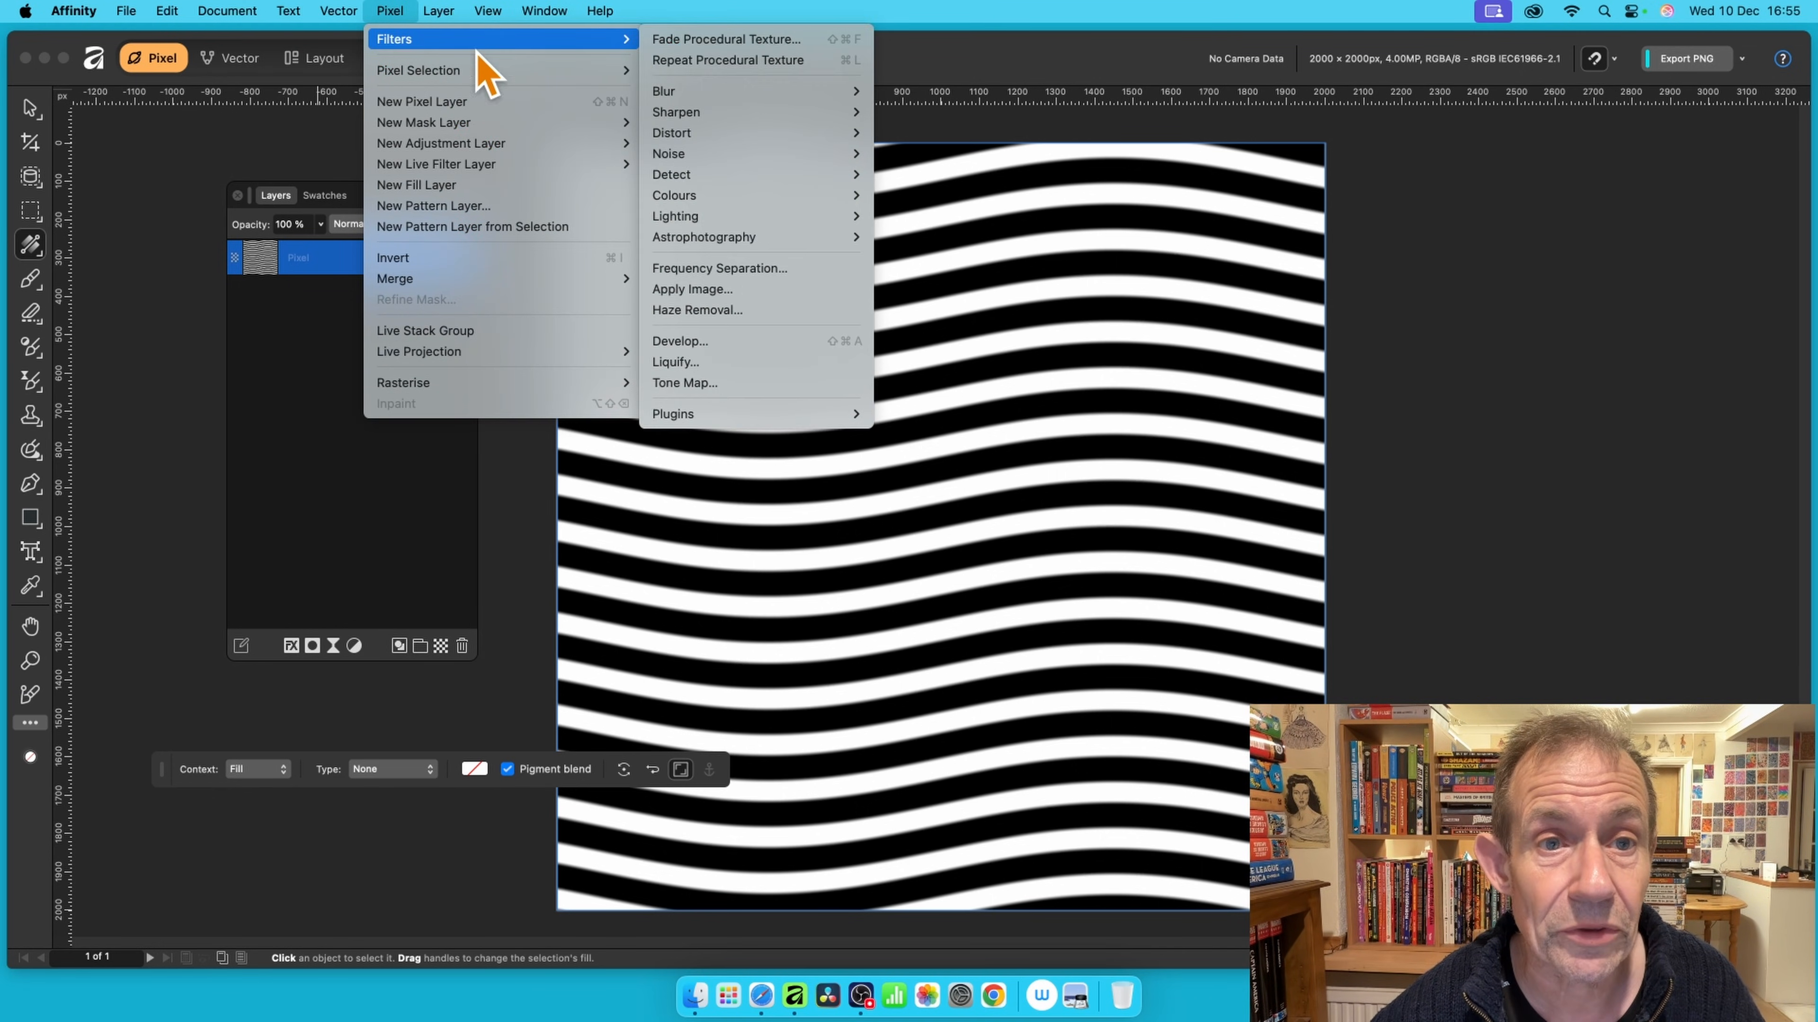
{"action": "left_click", "coordinate": [776, 45]}
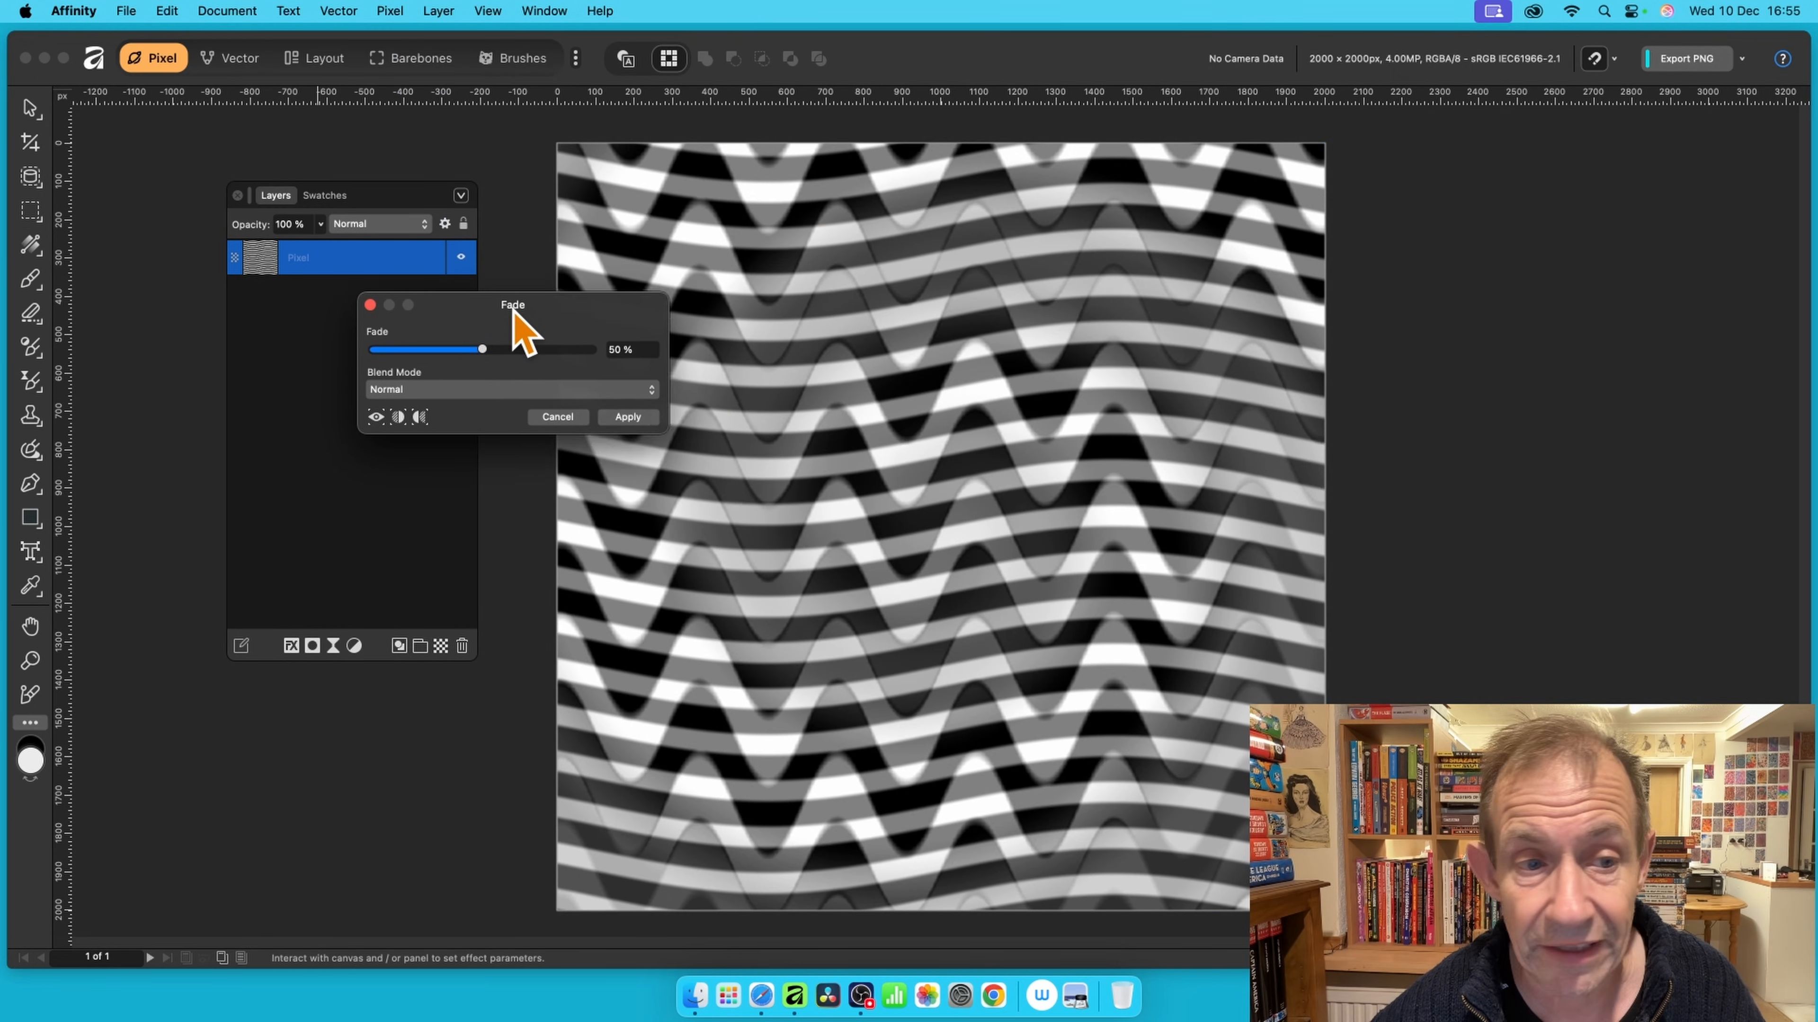
{"action": "mouse_move", "coordinate": [480, 346]}
{"action": "left_mouse_down"}
{"action": "mouse_move", "coordinate": [434, 346]}
{"action": "mouse_move", "coordinate": [540, 354]}
{"action": "mouse_move", "coordinate": [494, 349]}
{"action": "left_mouse_up"}
{"action": "left_click", "coordinate": [468, 385]}
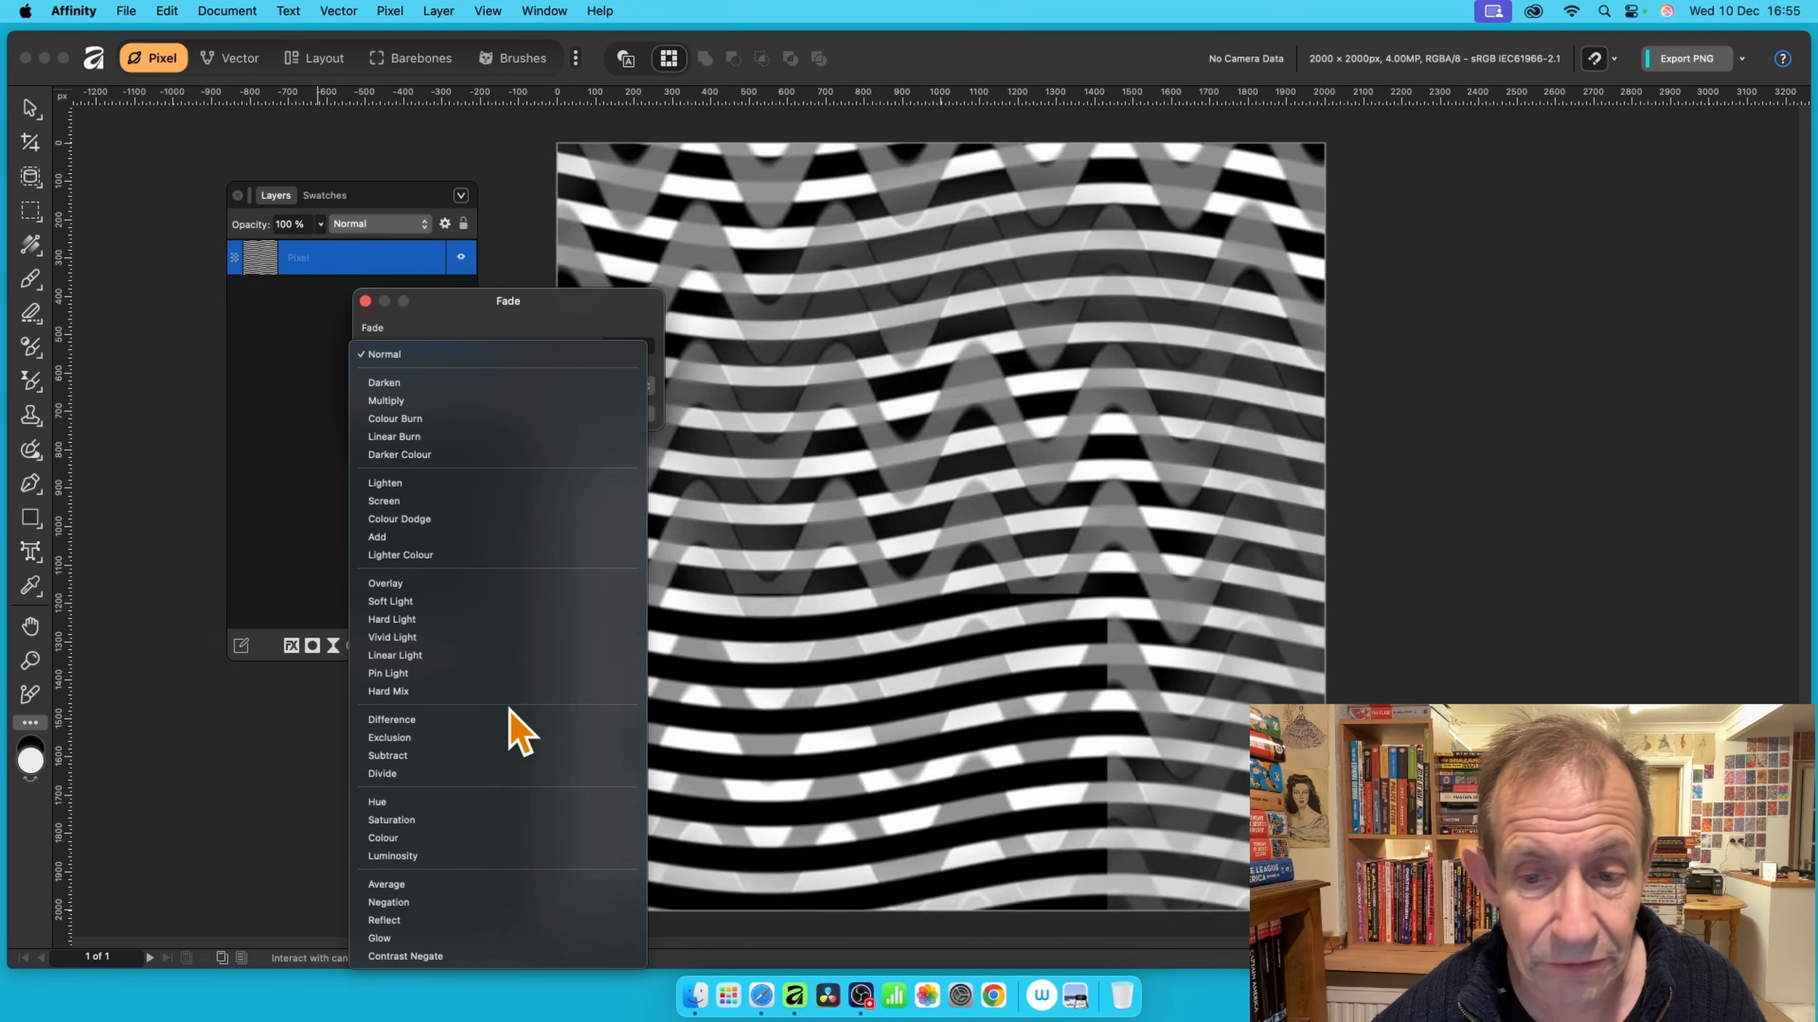
{"action": "left_click", "coordinate": [537, 502]}
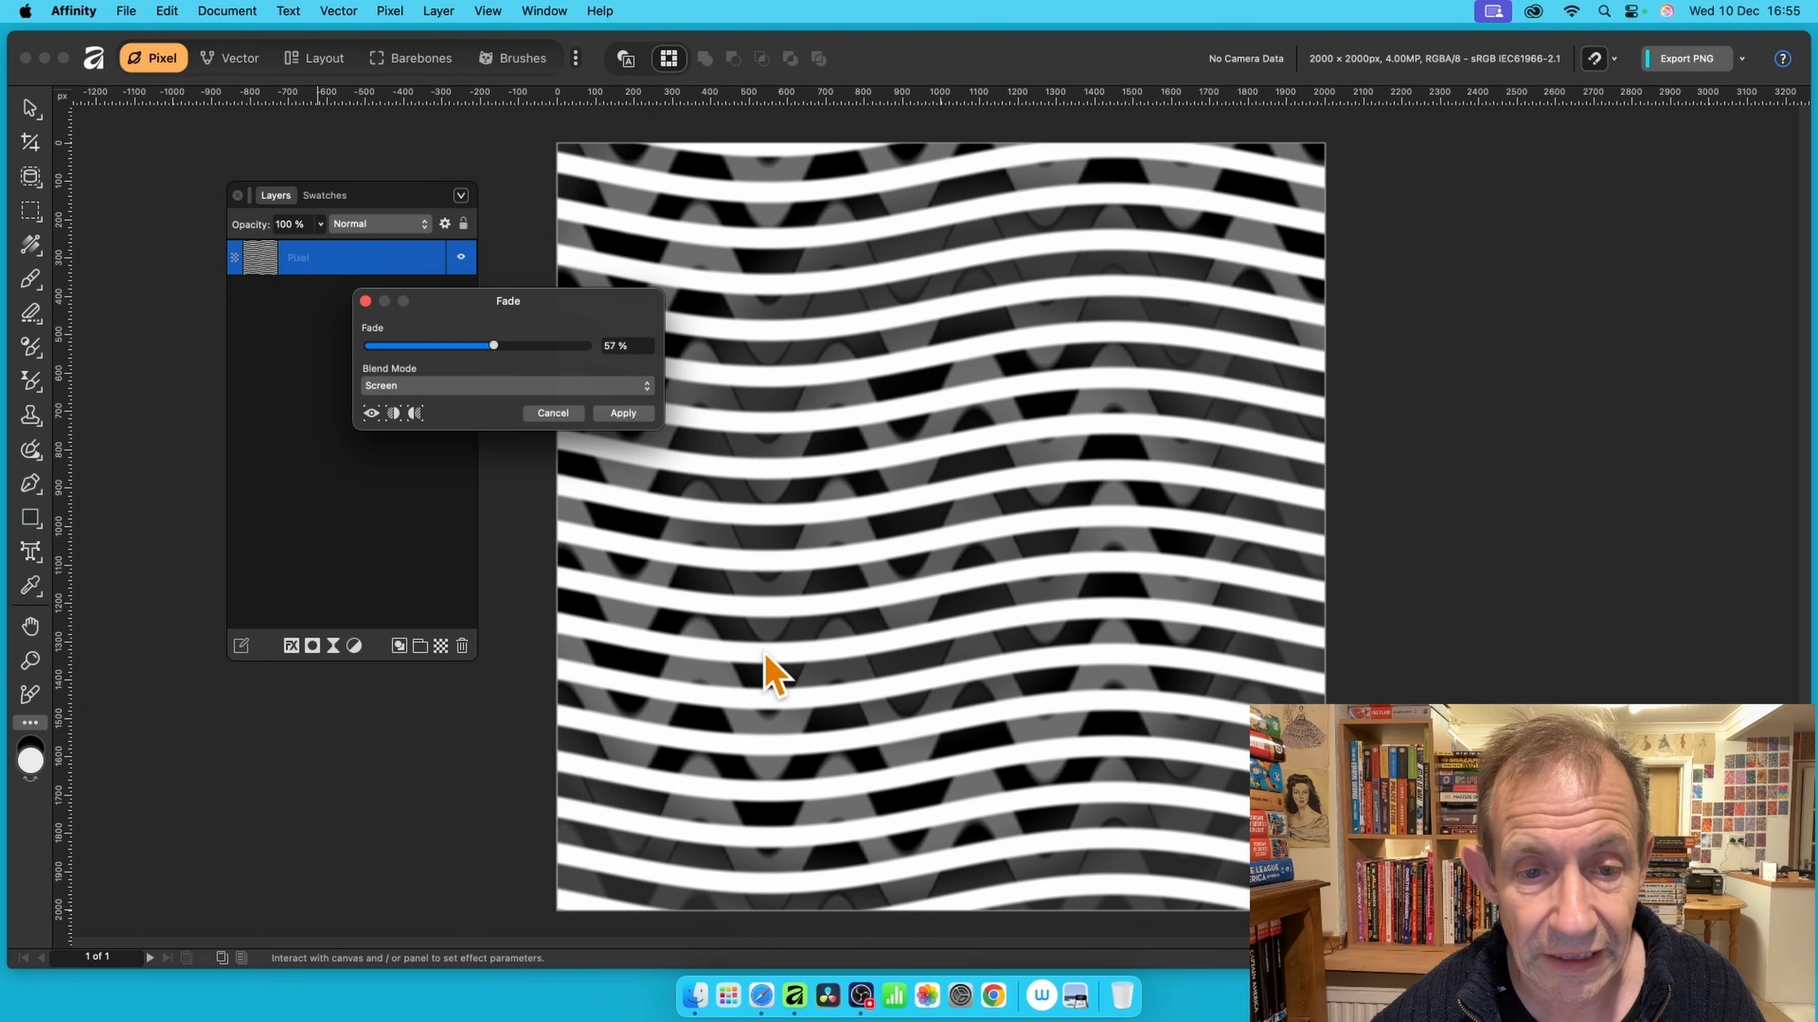
{"action": "left_click", "coordinate": [629, 414]}
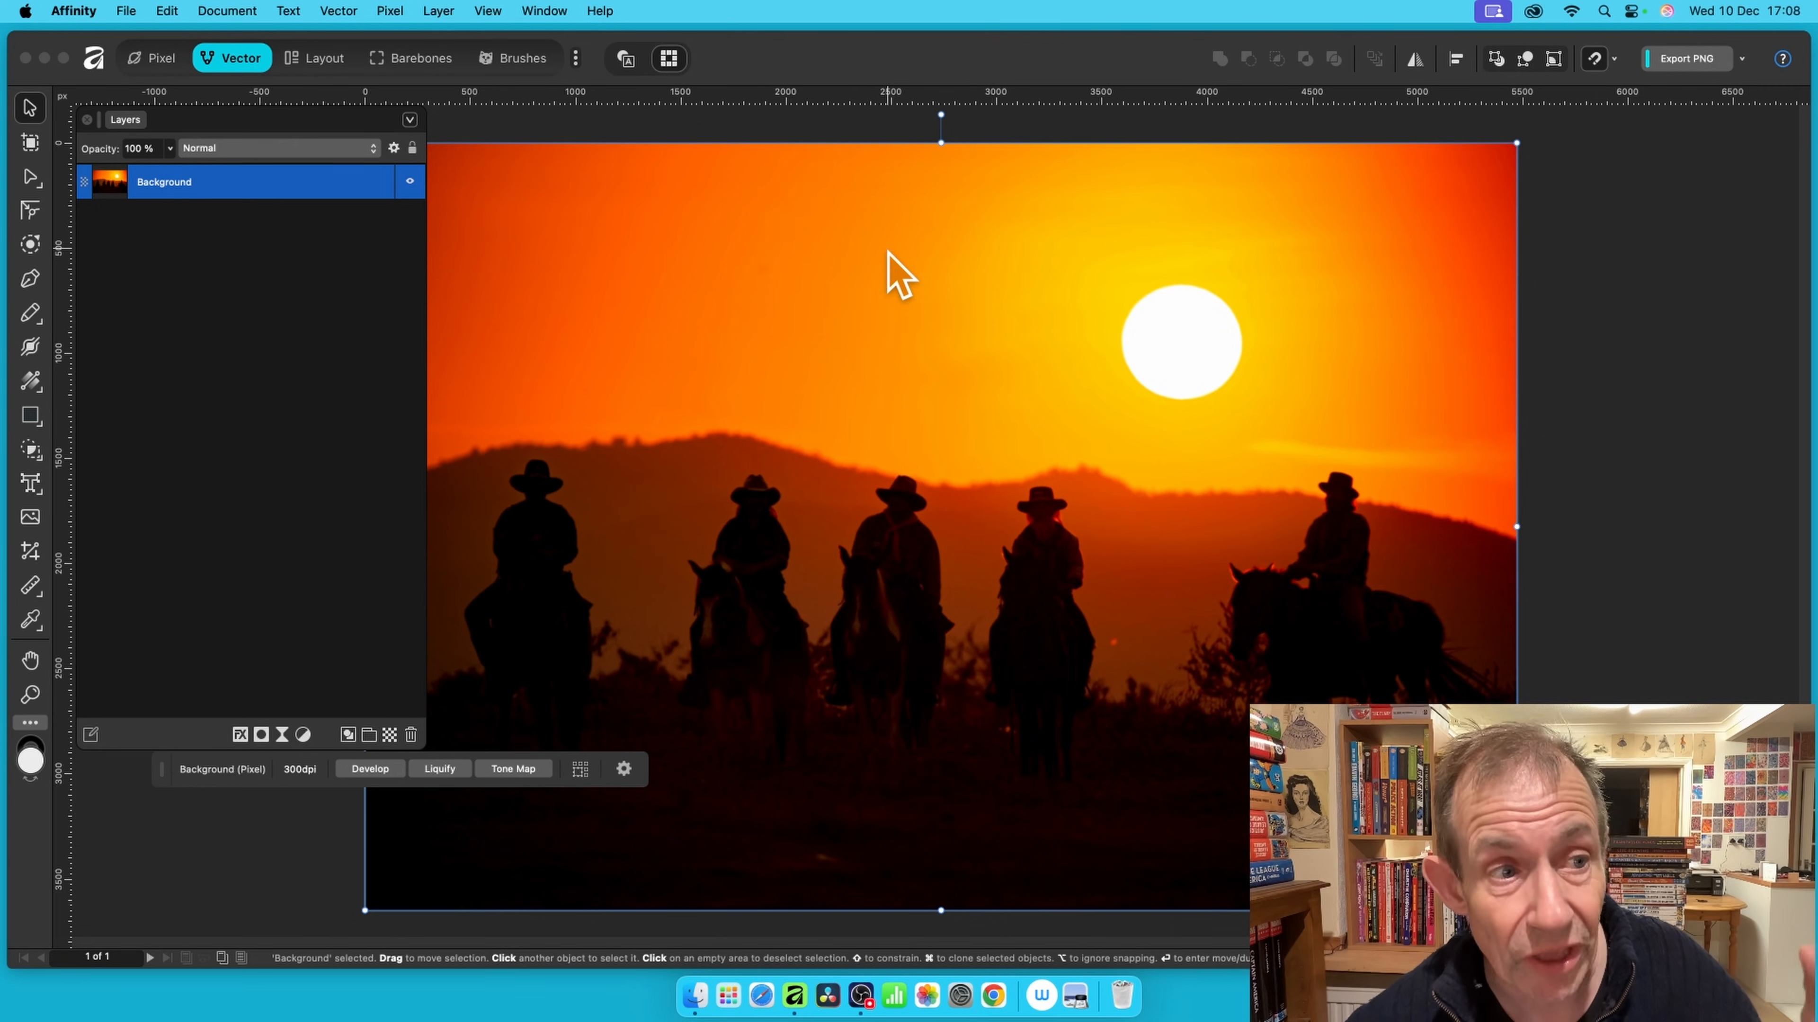
- Open the Procedural Texture filter on the Background layer of the cowboy sunset photo
{"action": "left_click", "coordinate": [390, 11]}
{"action": "mouse_move", "coordinate": [394, 40]}
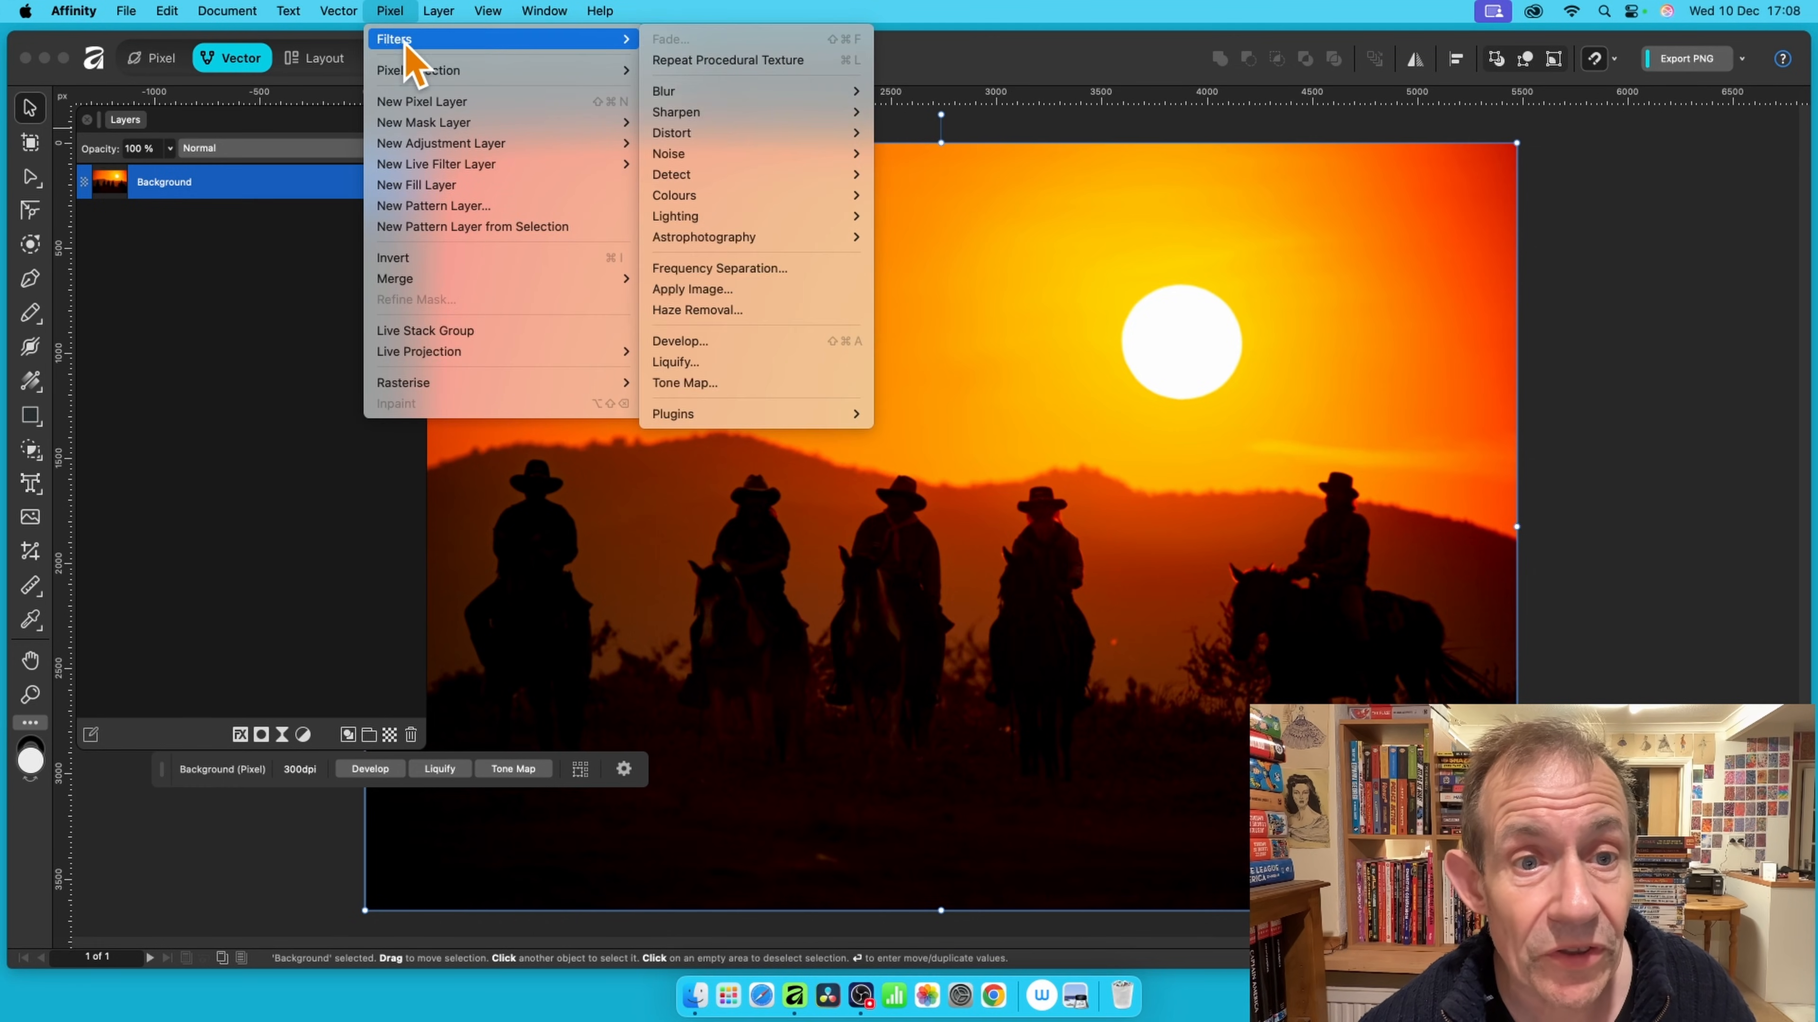
{"action": "mouse_move", "coordinate": [726, 202]}
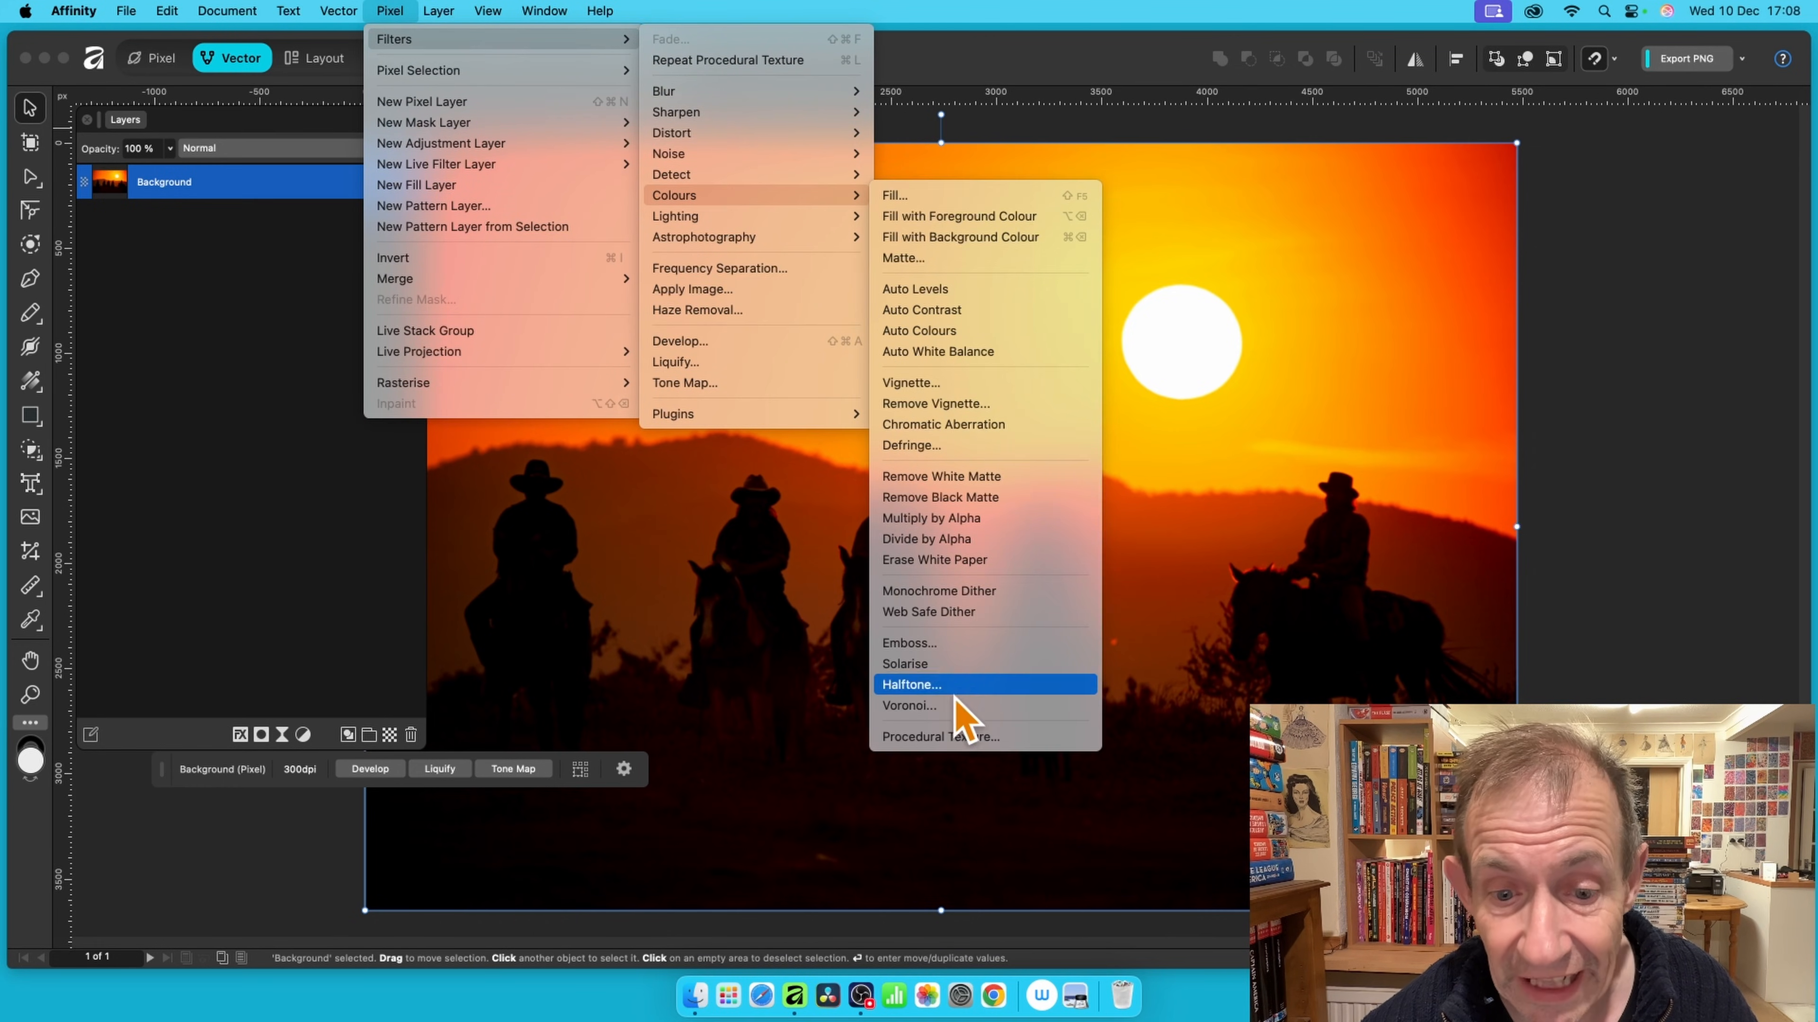
{"action": "left_click", "coordinate": [944, 737]}
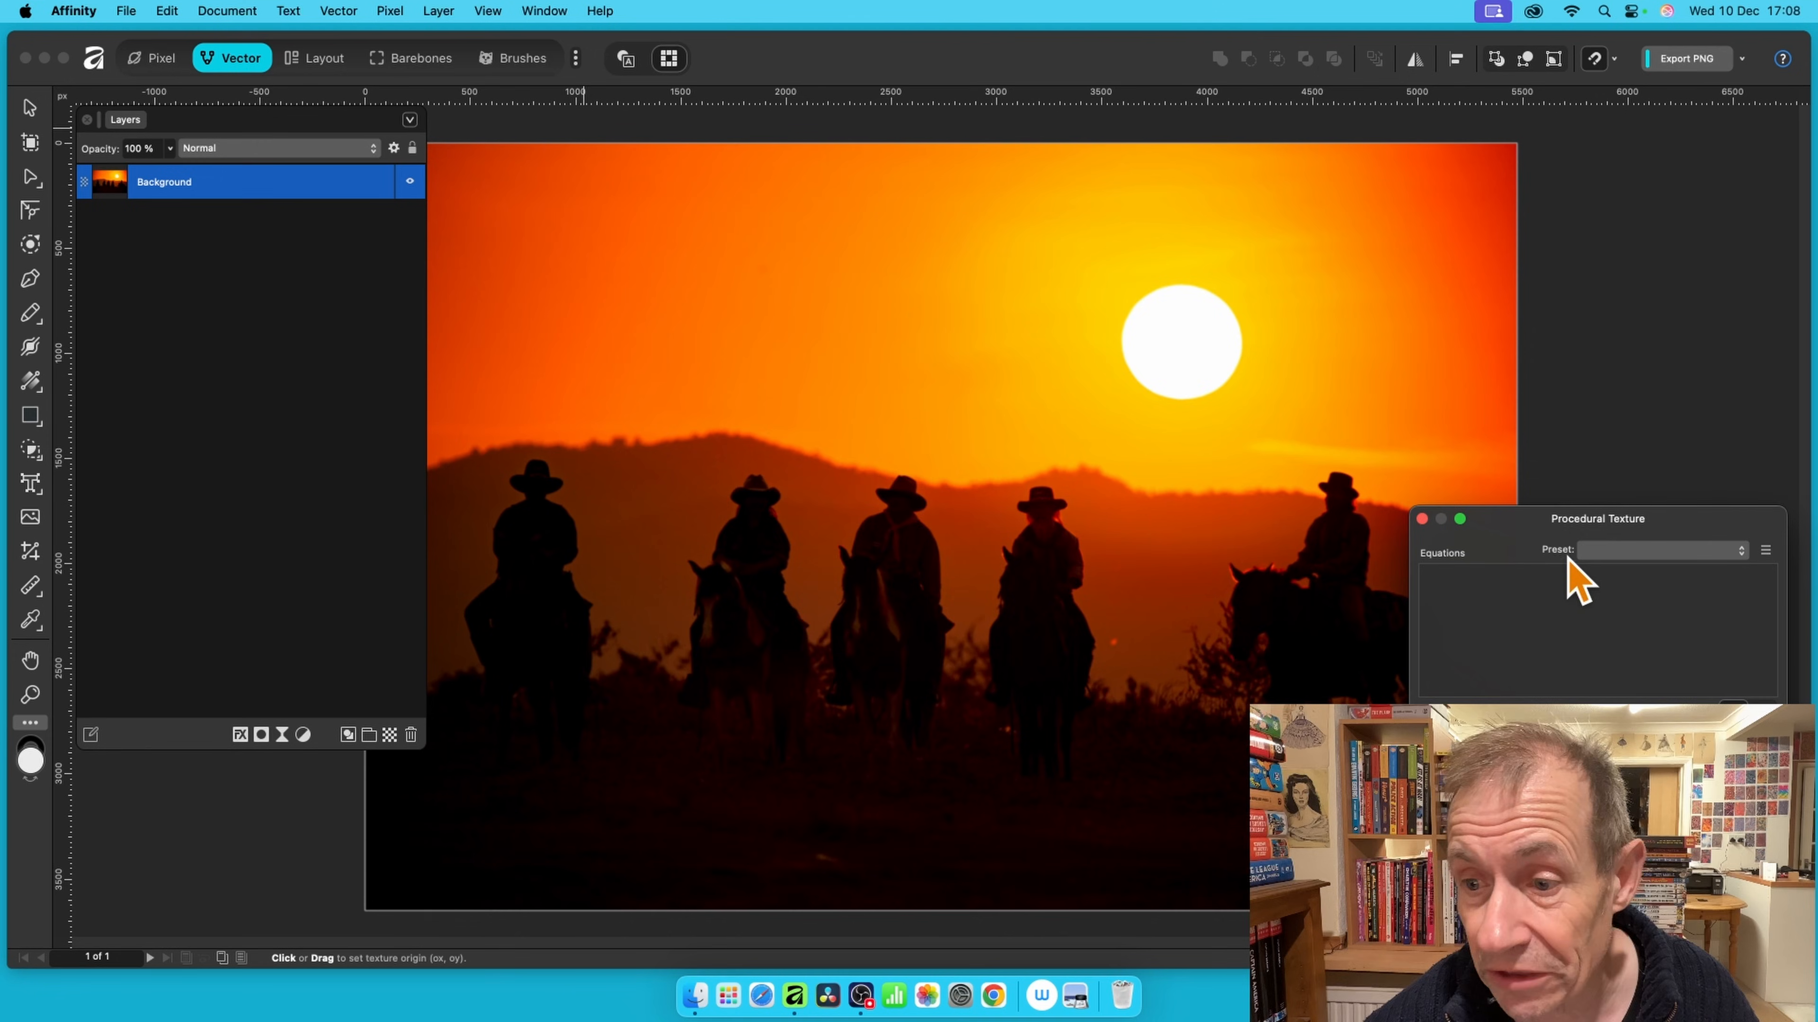
{"action": "left_click_drag", "start_coordinate": [1572, 521], "coordinate": [723, 215]}
- Load the Waves preset and limit its equation to the red channel by disabling blue and green
{"action": "left_click", "coordinate": [780, 235]}
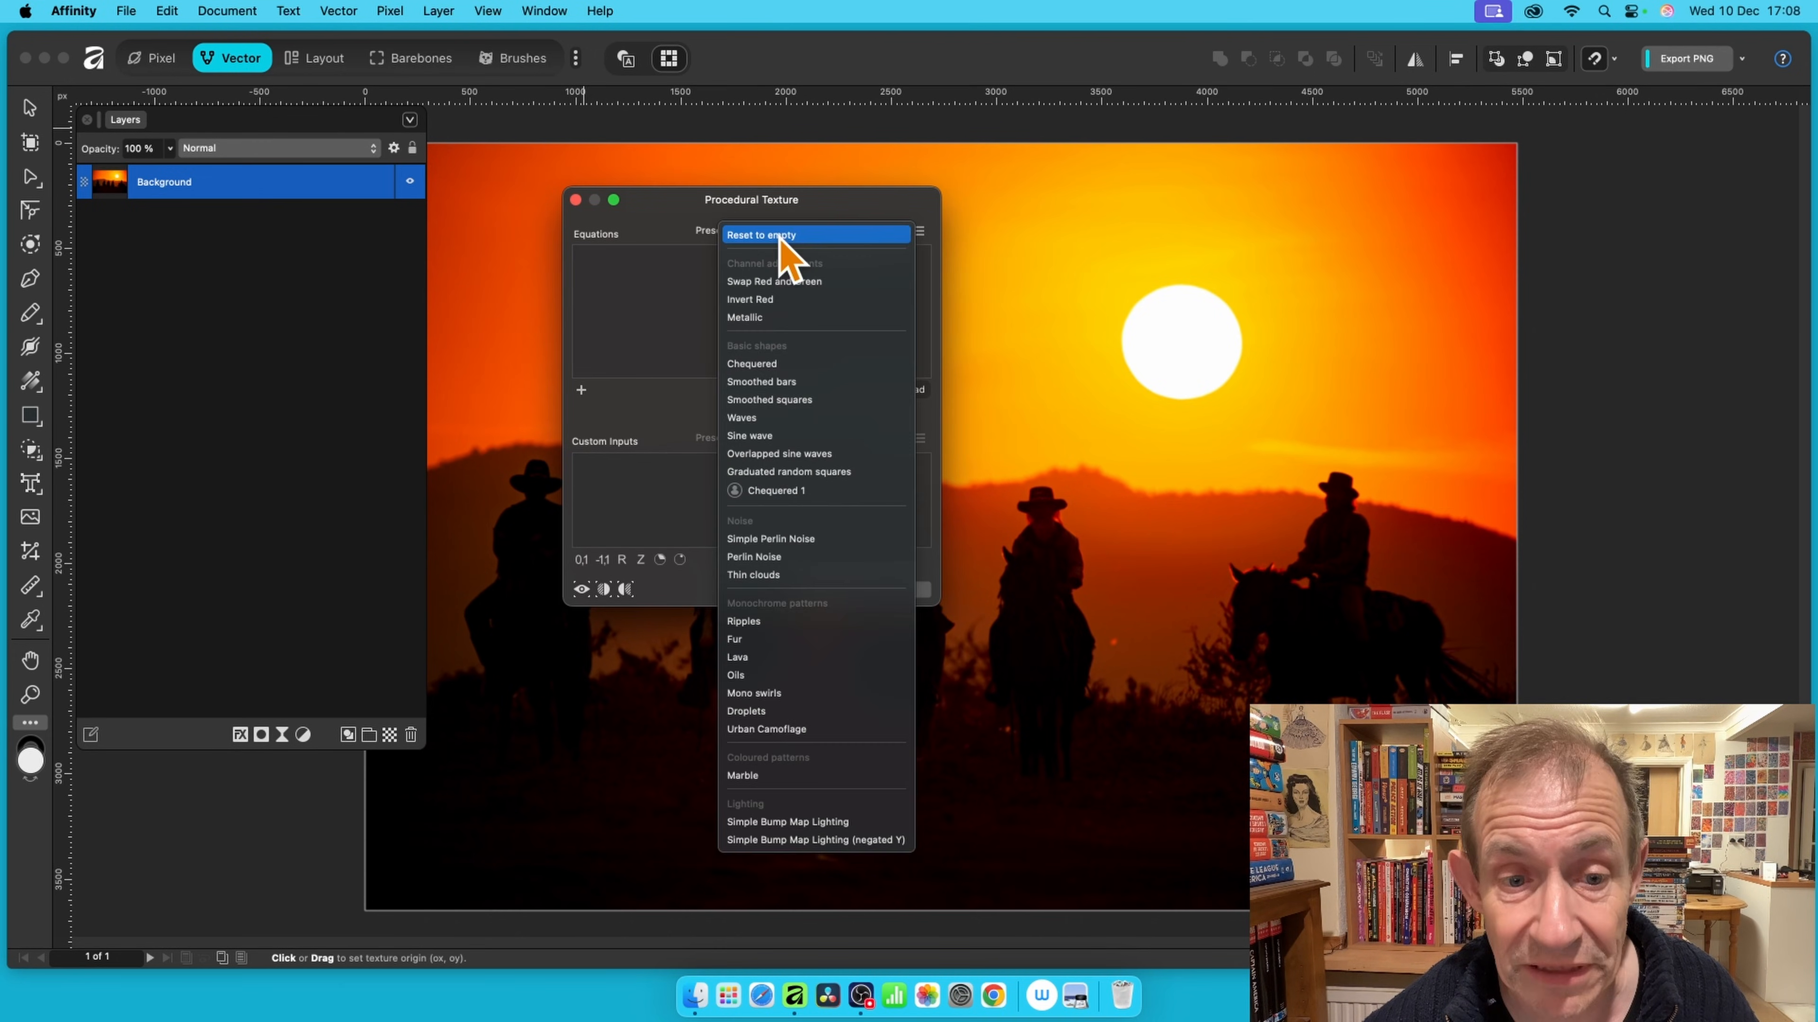
{"action": "left_click", "coordinate": [780, 418]}
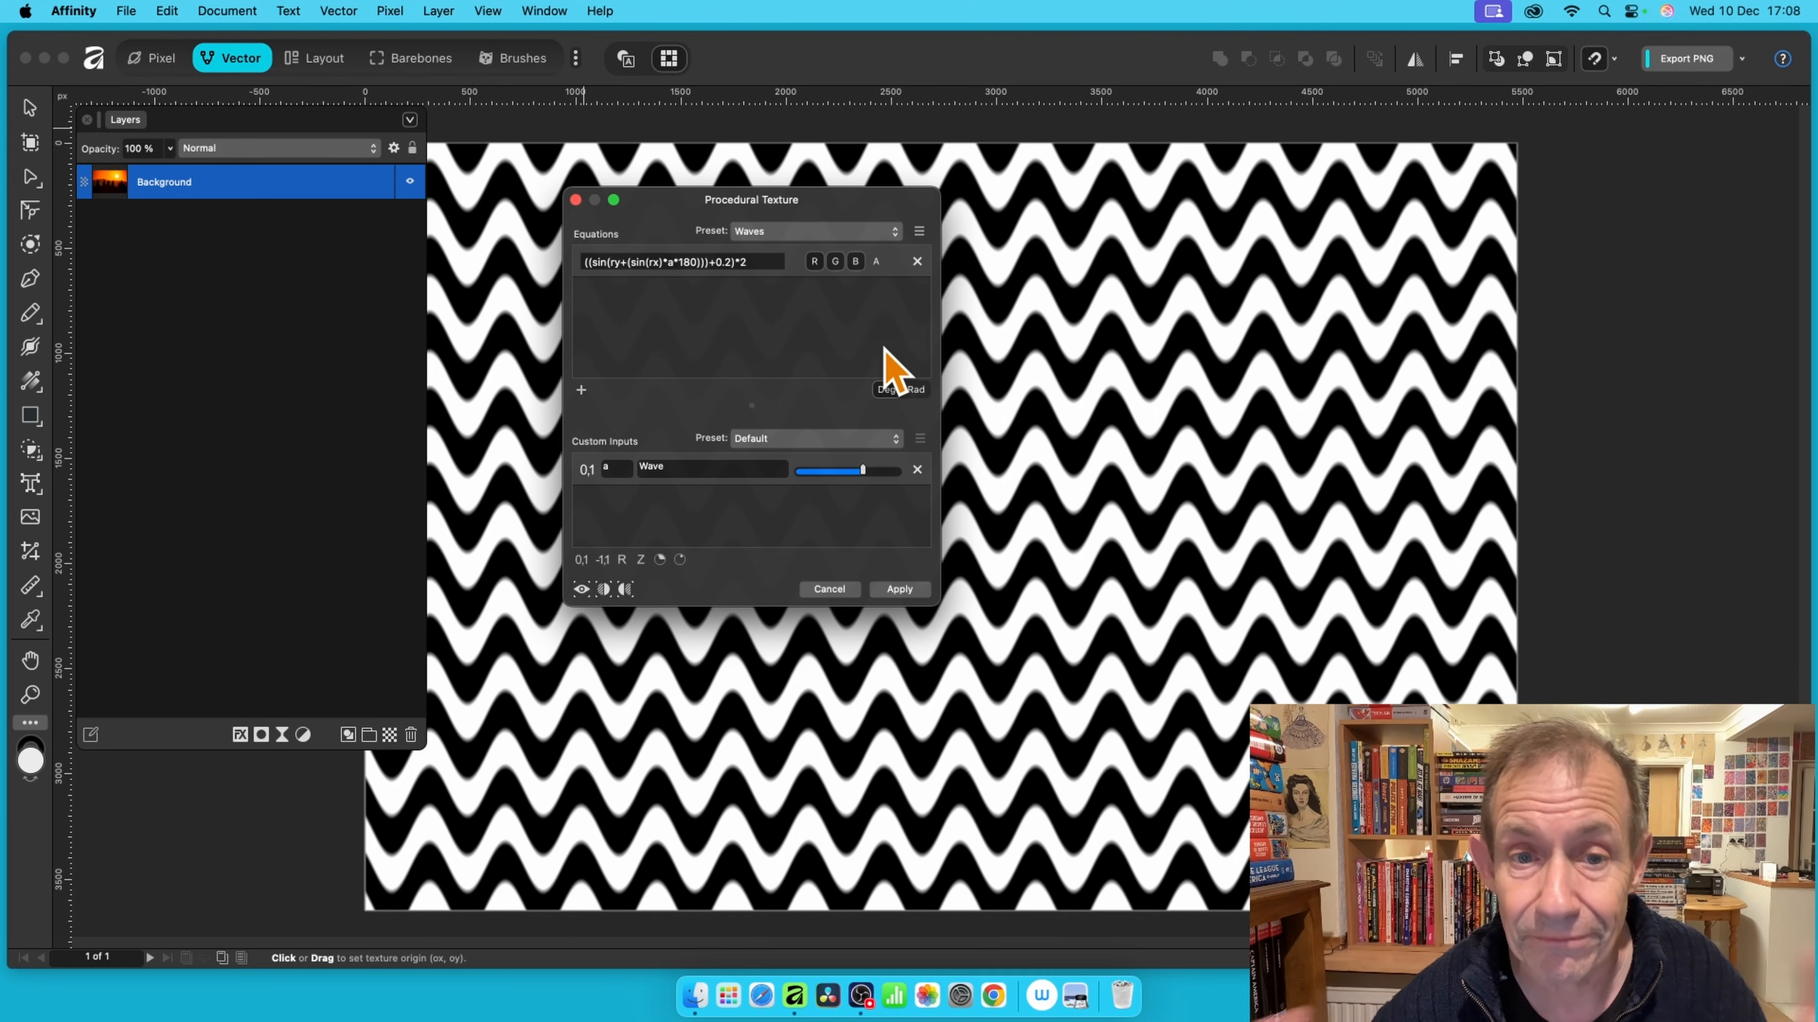
{"action": "left_click", "coordinate": [856, 261]}
{"action": "left_click", "coordinate": [835, 261]}
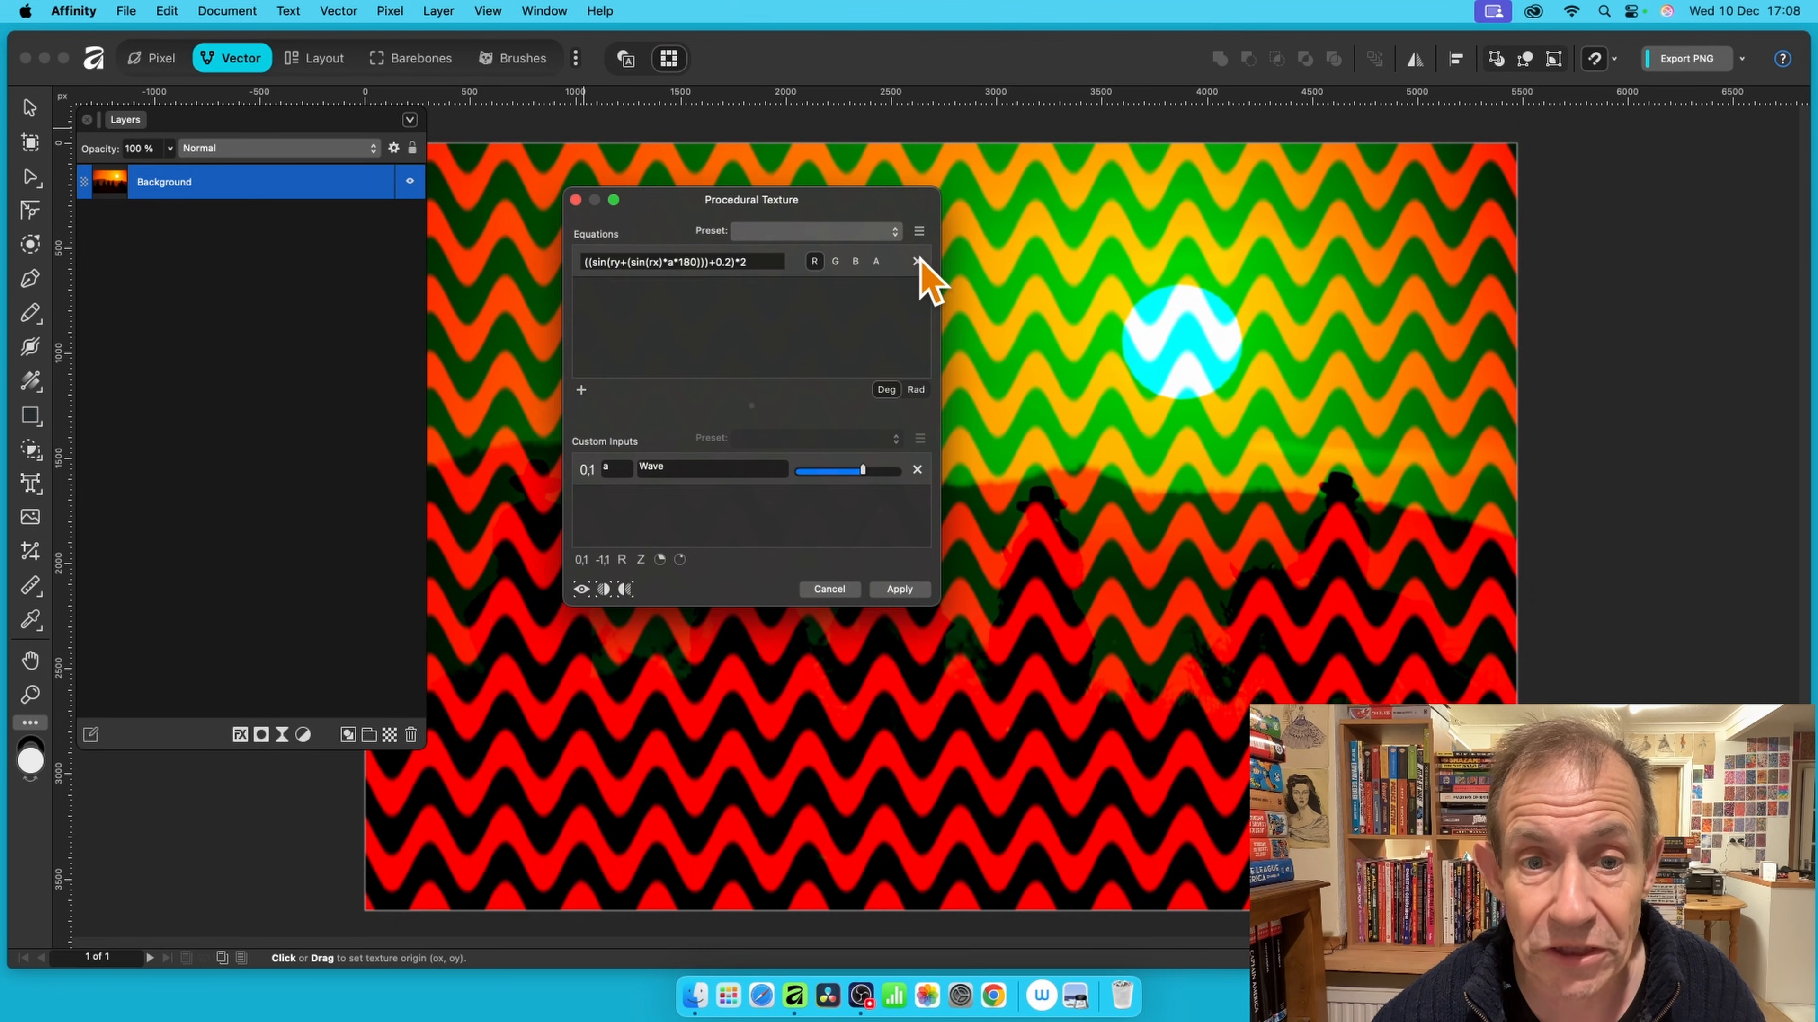
- Enable the green and blue channels for the Waves equation alongside red, and apply the procedural texture
{"action": "mouse_move", "coordinate": [783, 219]}
{"action": "left_mouse_down"}
{"action": "mouse_move", "coordinate": [1406, 266]}
{"action": "mouse_move", "coordinate": [1012, 281]}
{"action": "mouse_move", "coordinate": [958, 240]}
{"action": "mouse_move", "coordinate": [791, 209]}
{"action": "left_mouse_up"}
{"action": "left_click", "coordinate": [1008, 290]}
{"action": "left_click", "coordinate": [1028, 291]}
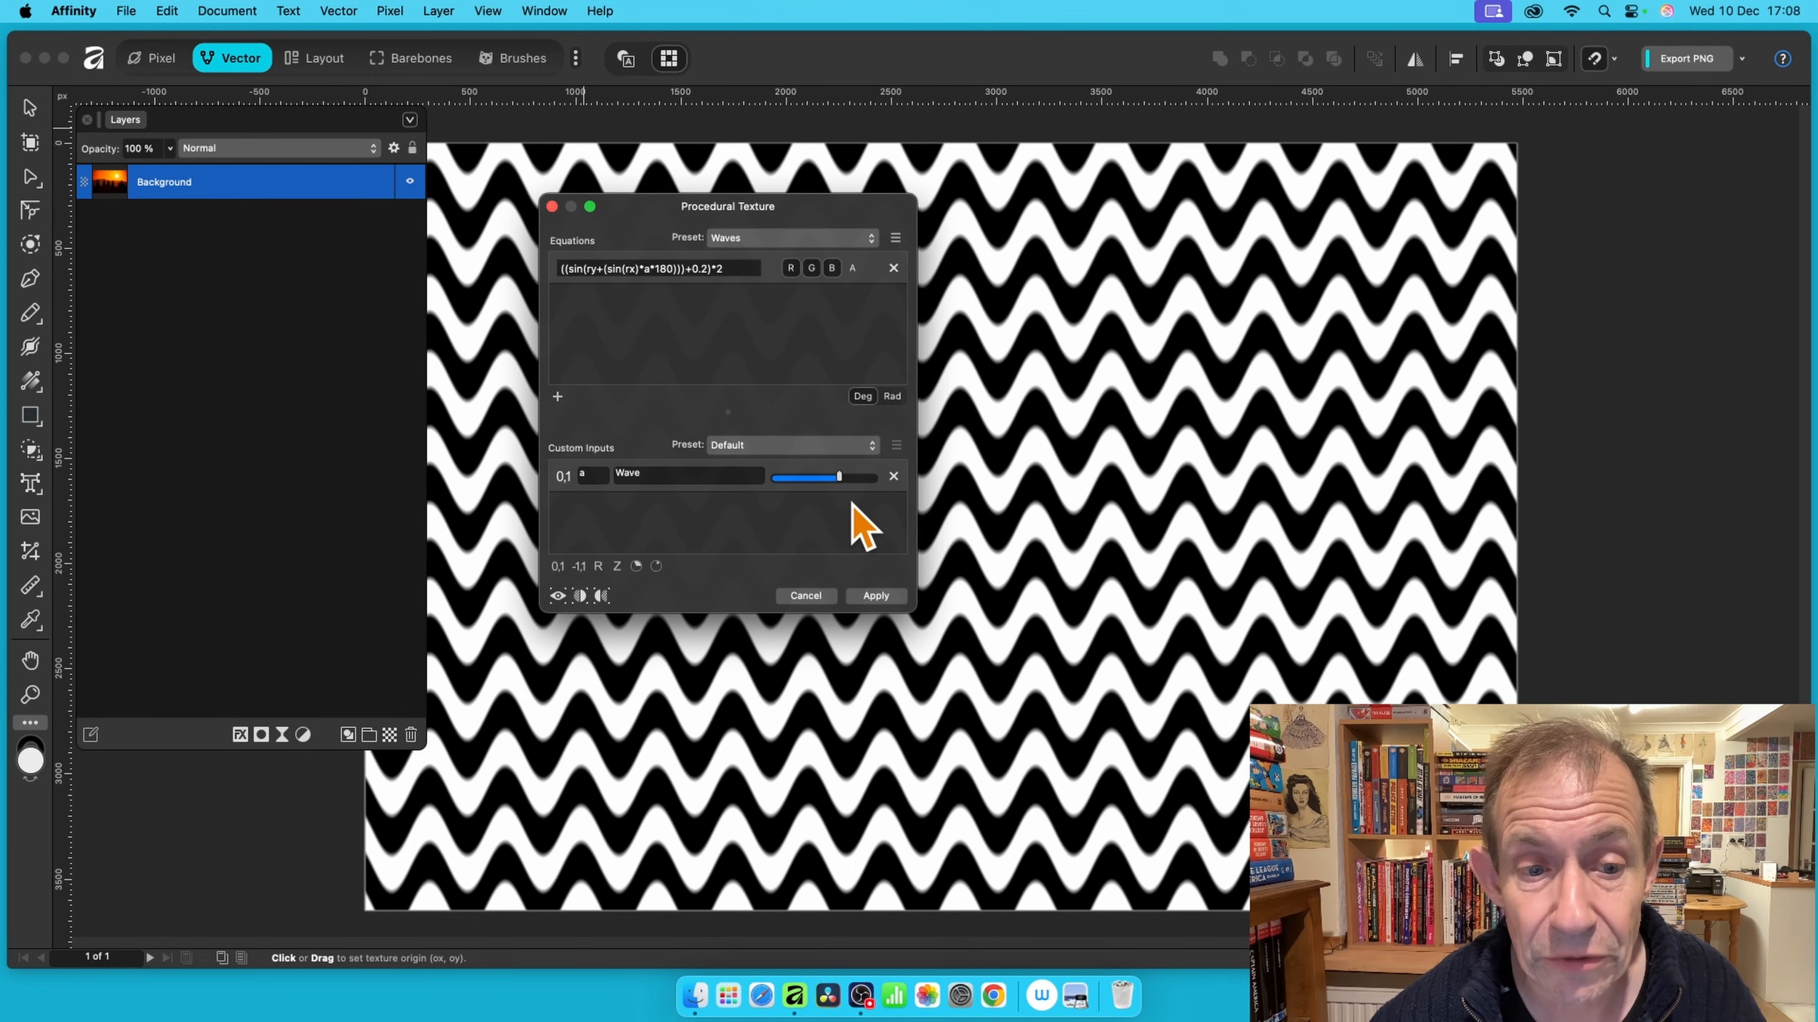
{"action": "left_click", "coordinate": [874, 595]}
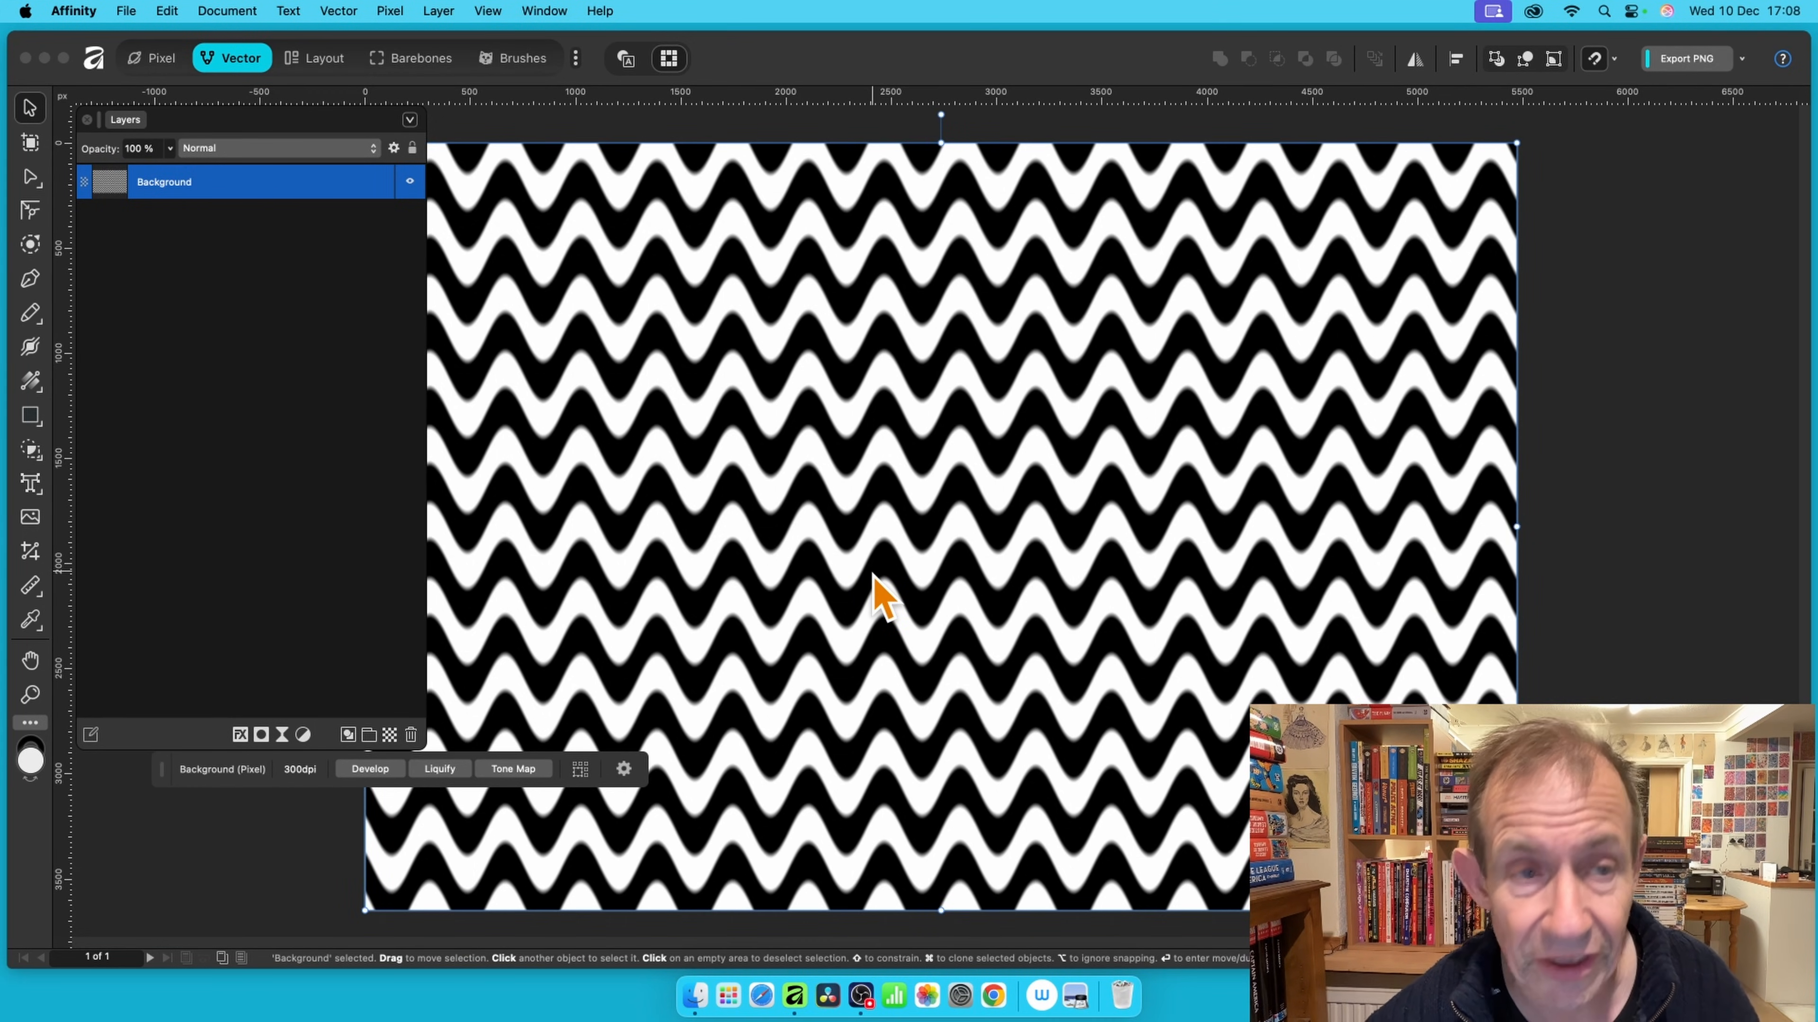
- Try fading the applied Procedural Texture to 16 % with the Darken blend mode, and undo both the fade and the texture
{"action": "left_click", "coordinate": [386, 11]}
{"action": "mouse_move", "coordinate": [392, 41]}
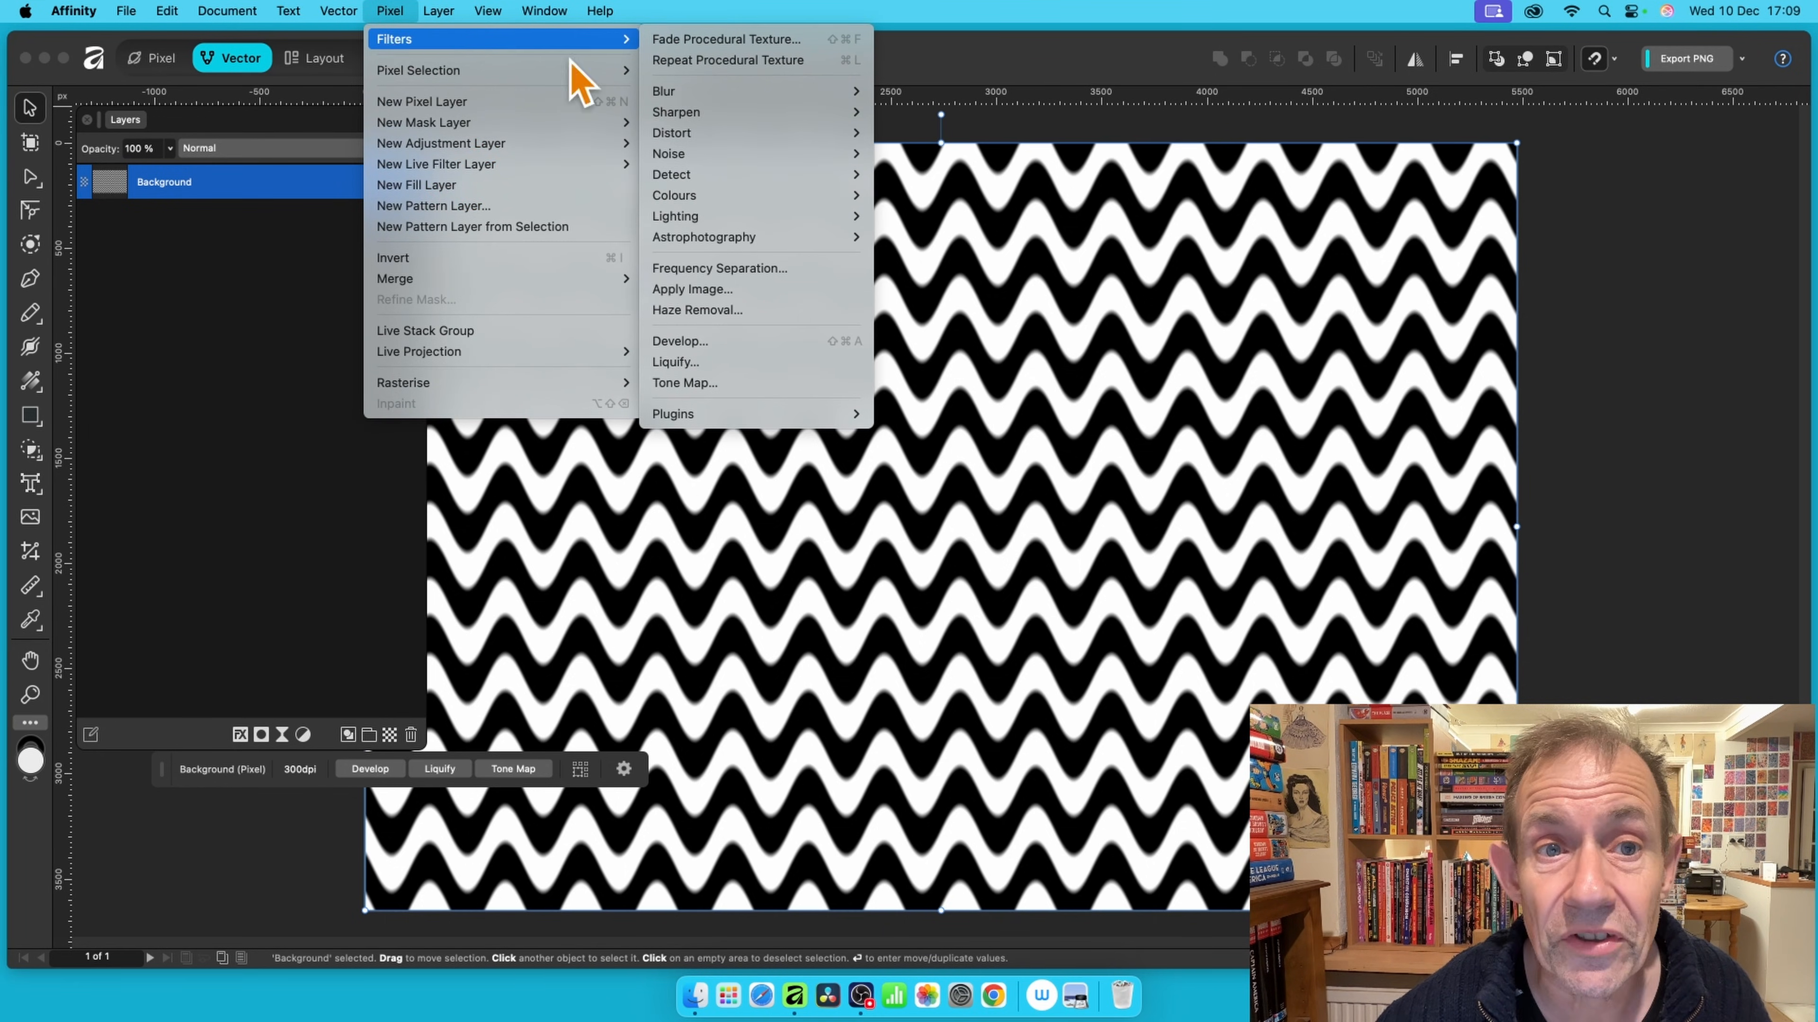
{"action": "left_click", "coordinate": [780, 43]}
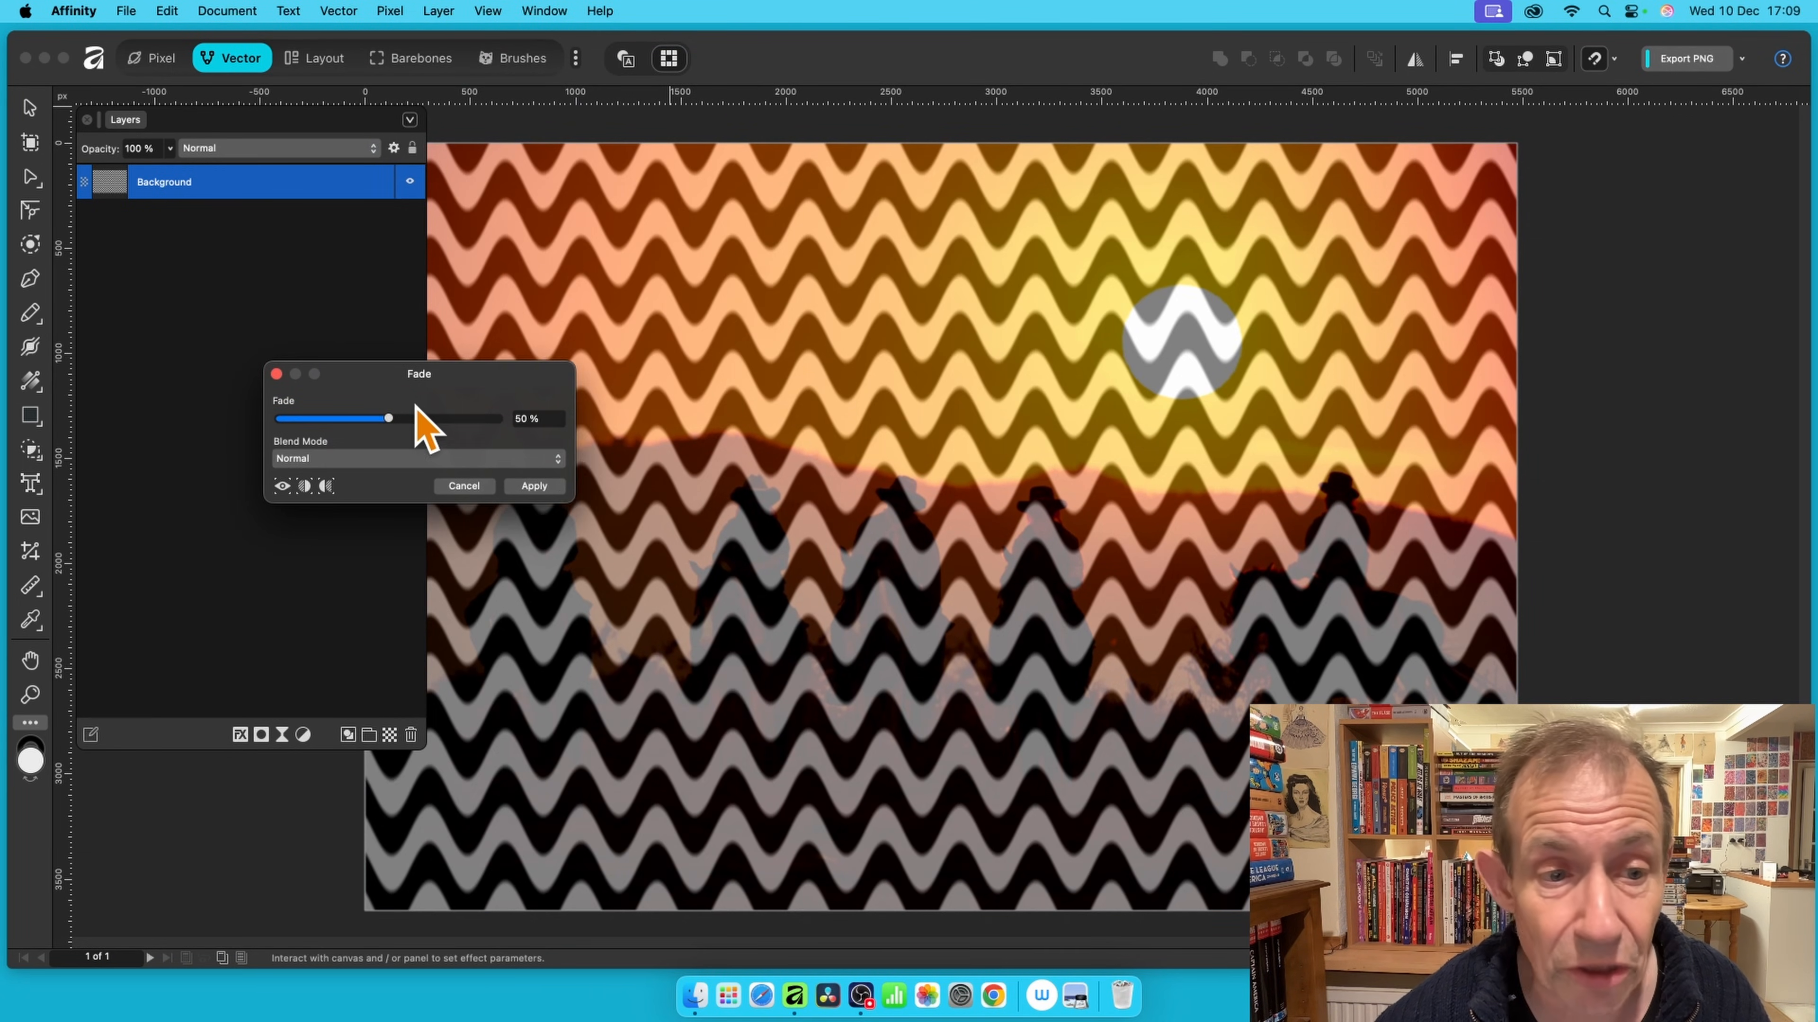
{"action": "left_click_drag", "start_coordinate": [368, 418], "coordinate": [316, 419]}
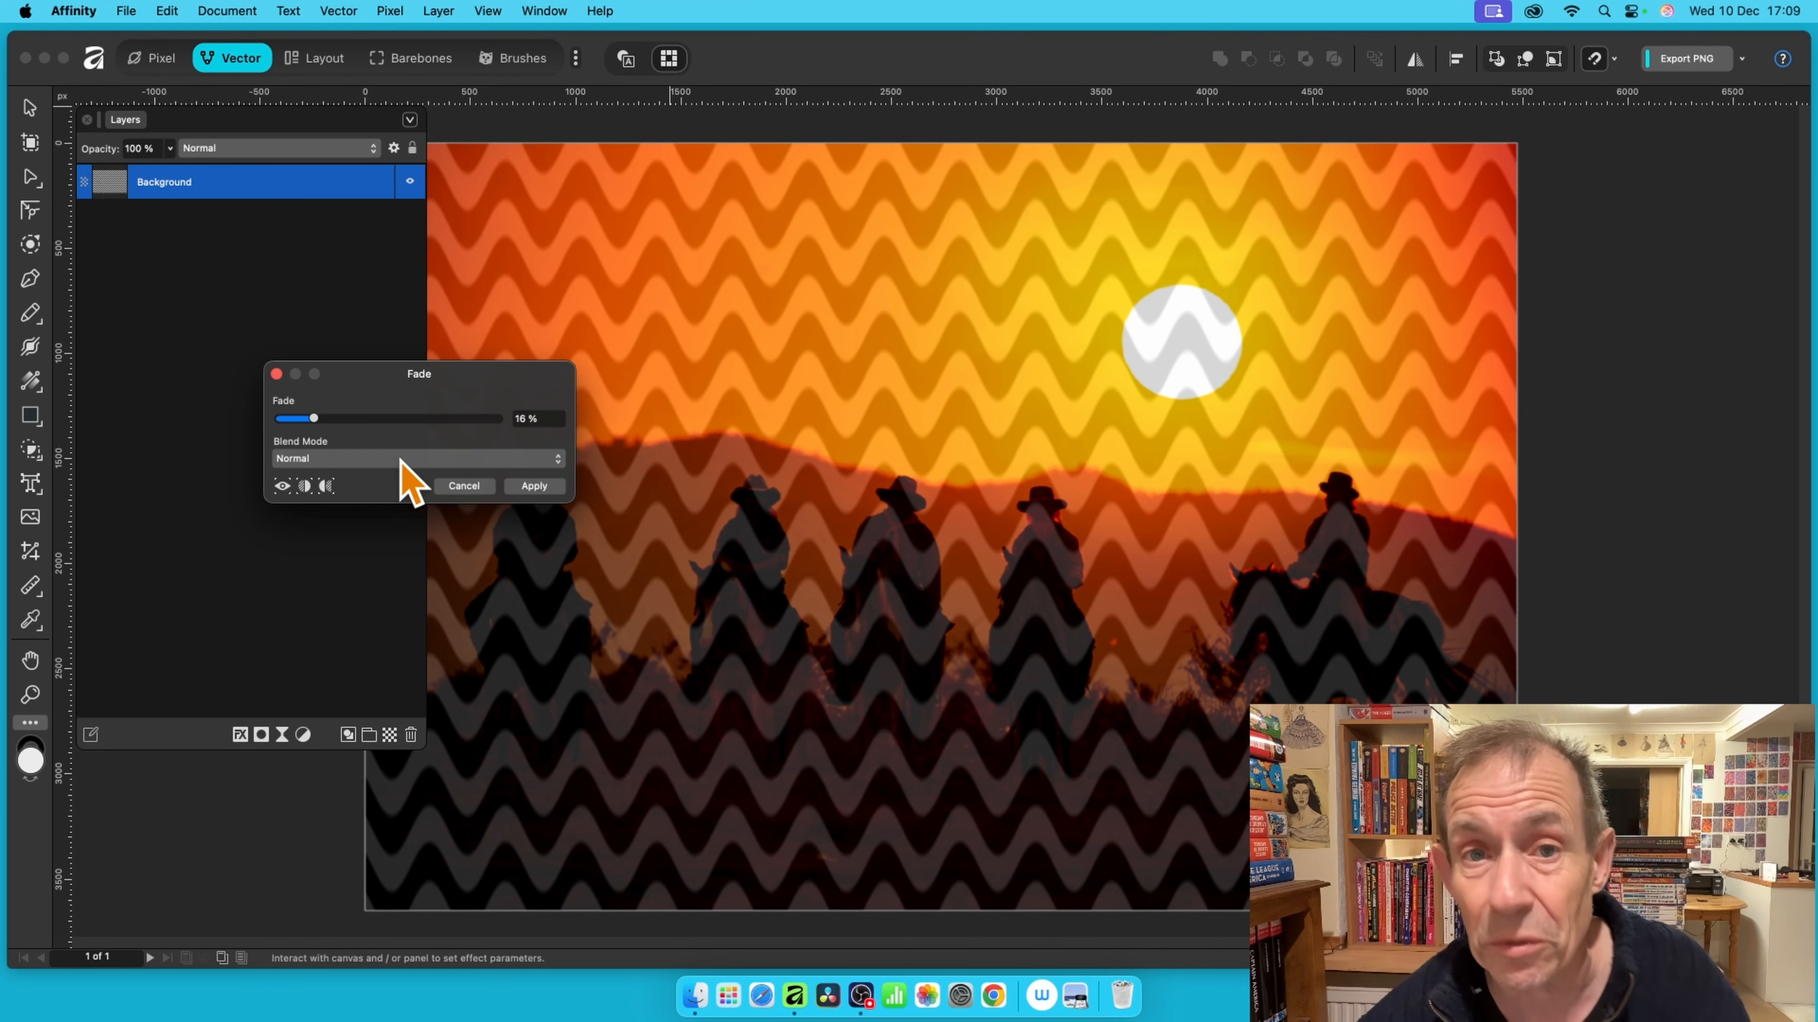
{"action": "left_click", "coordinate": [362, 460]}
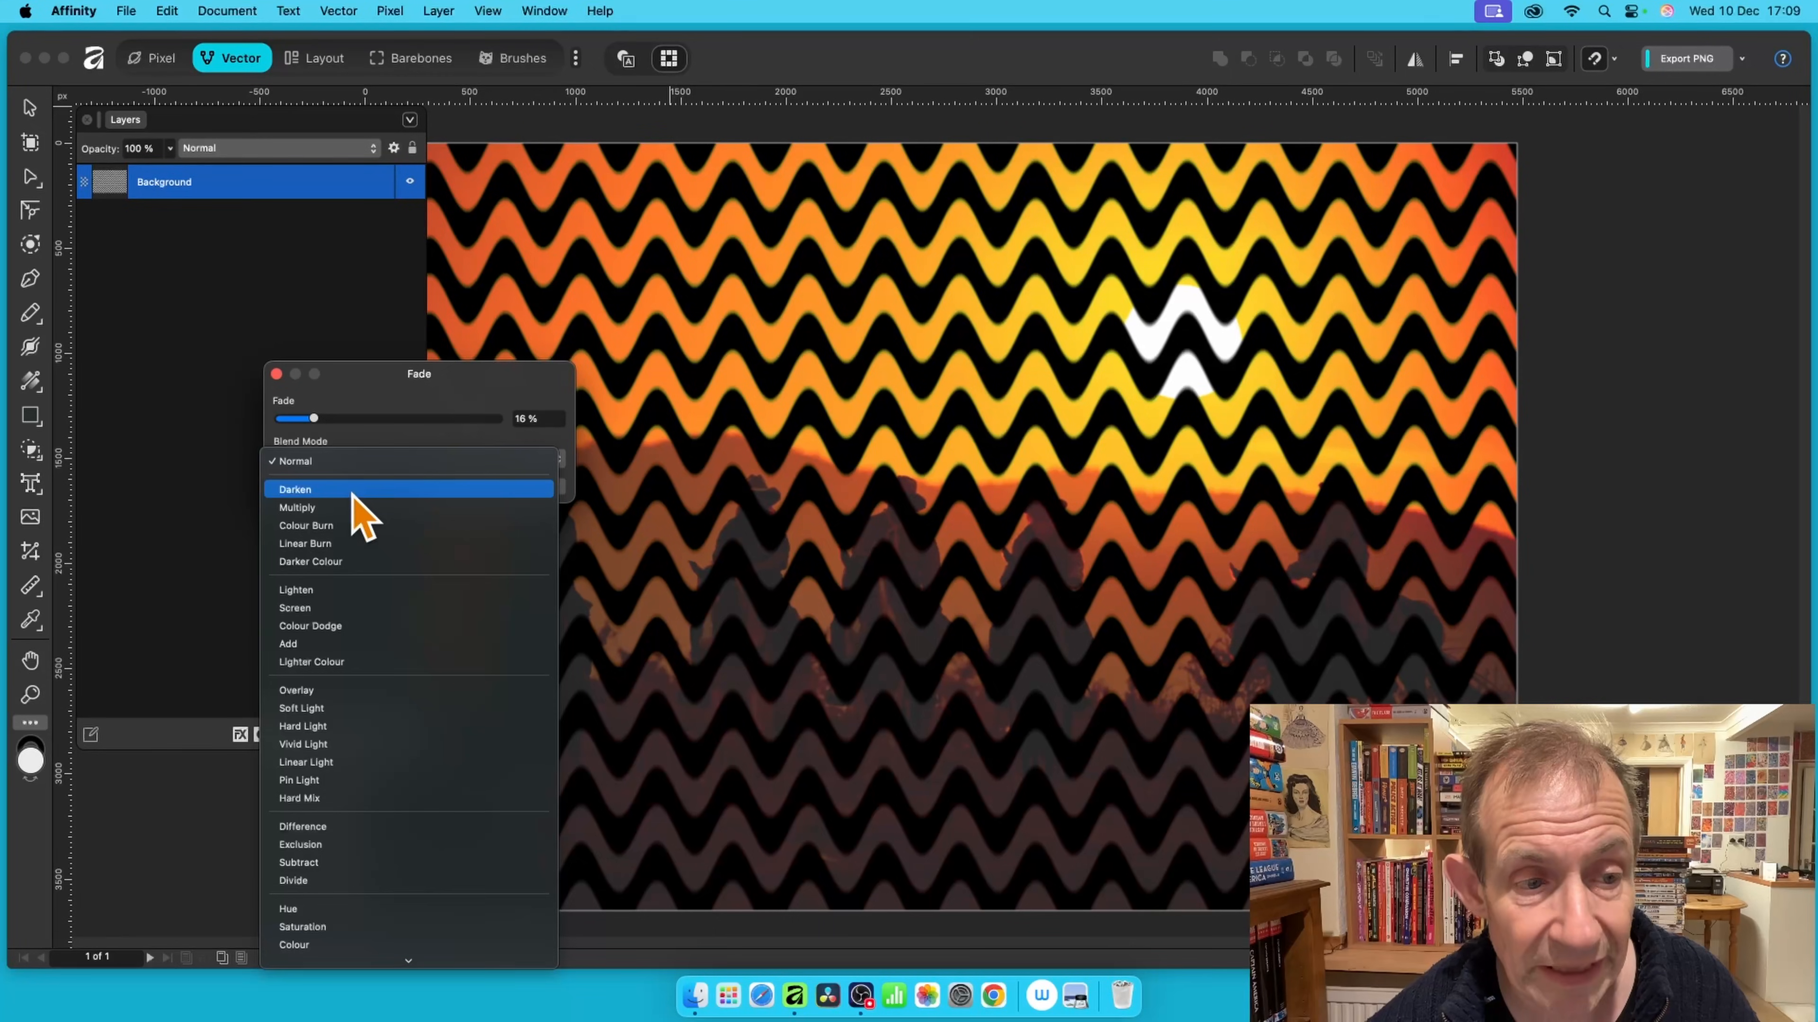
{"action": "left_click", "coordinate": [358, 490]}
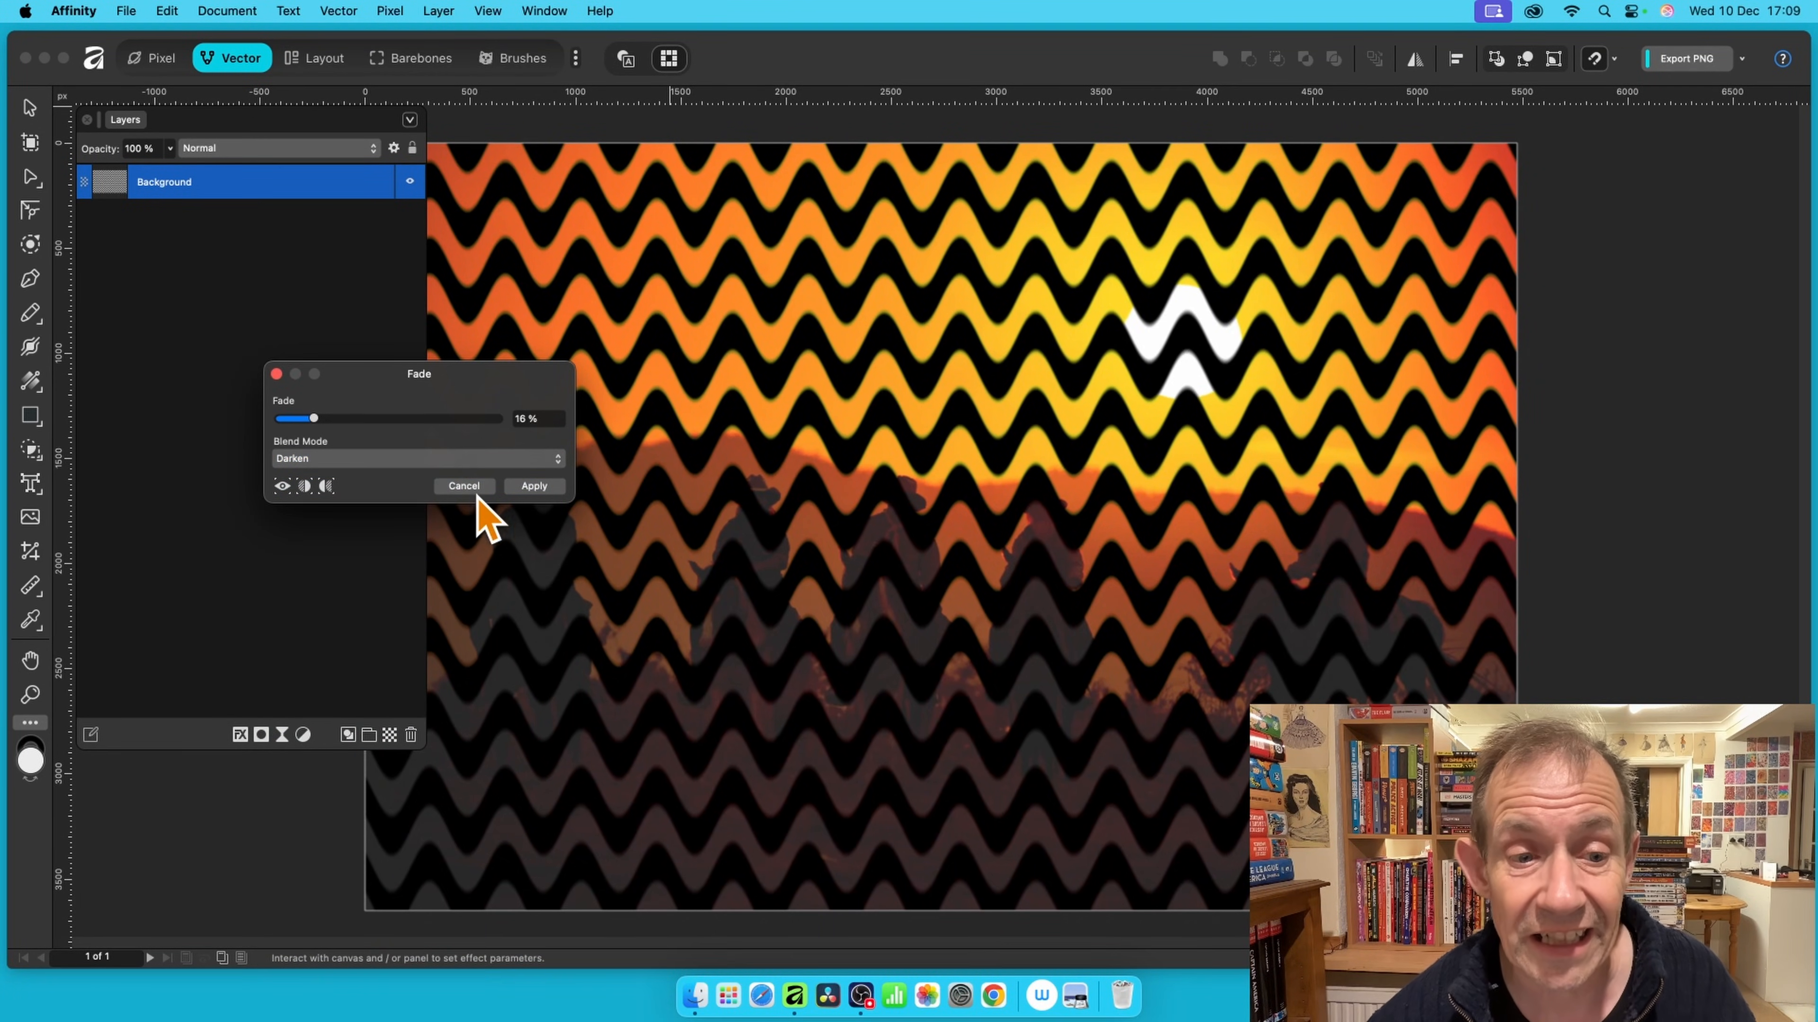
{"action": "left_click", "coordinate": [554, 490]}
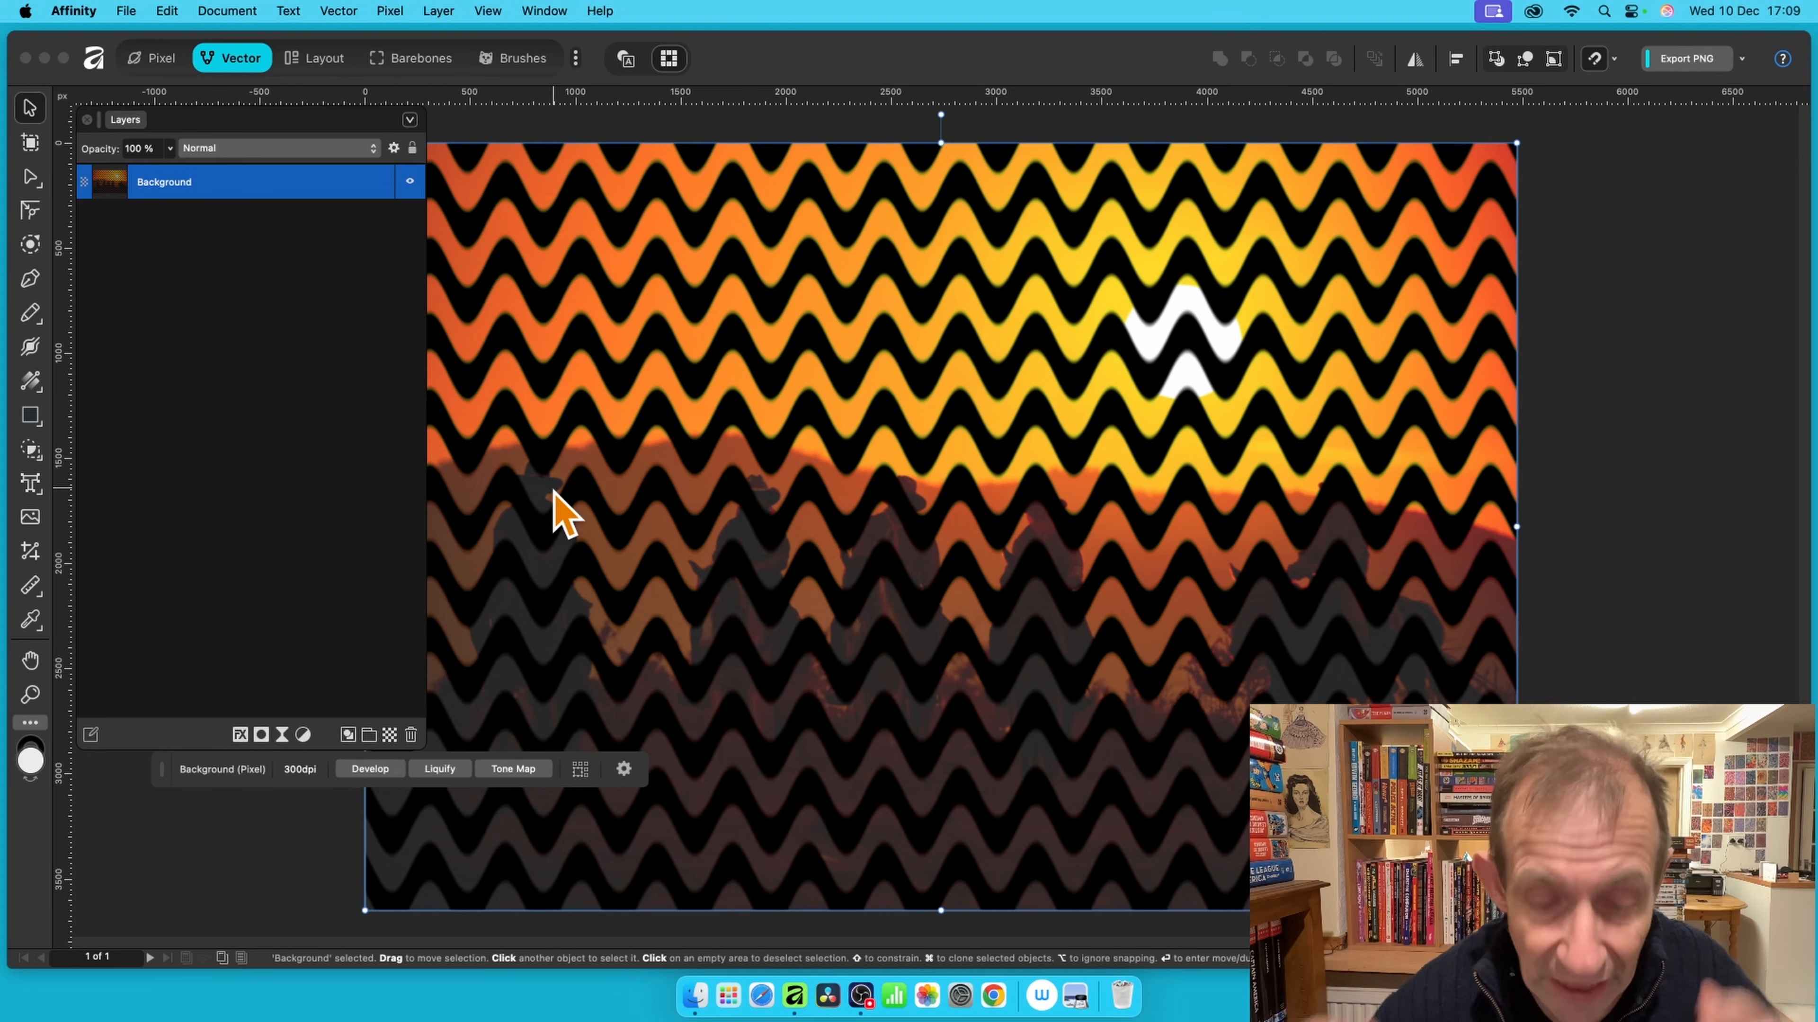
{"action": "key", "text": "super+z"}
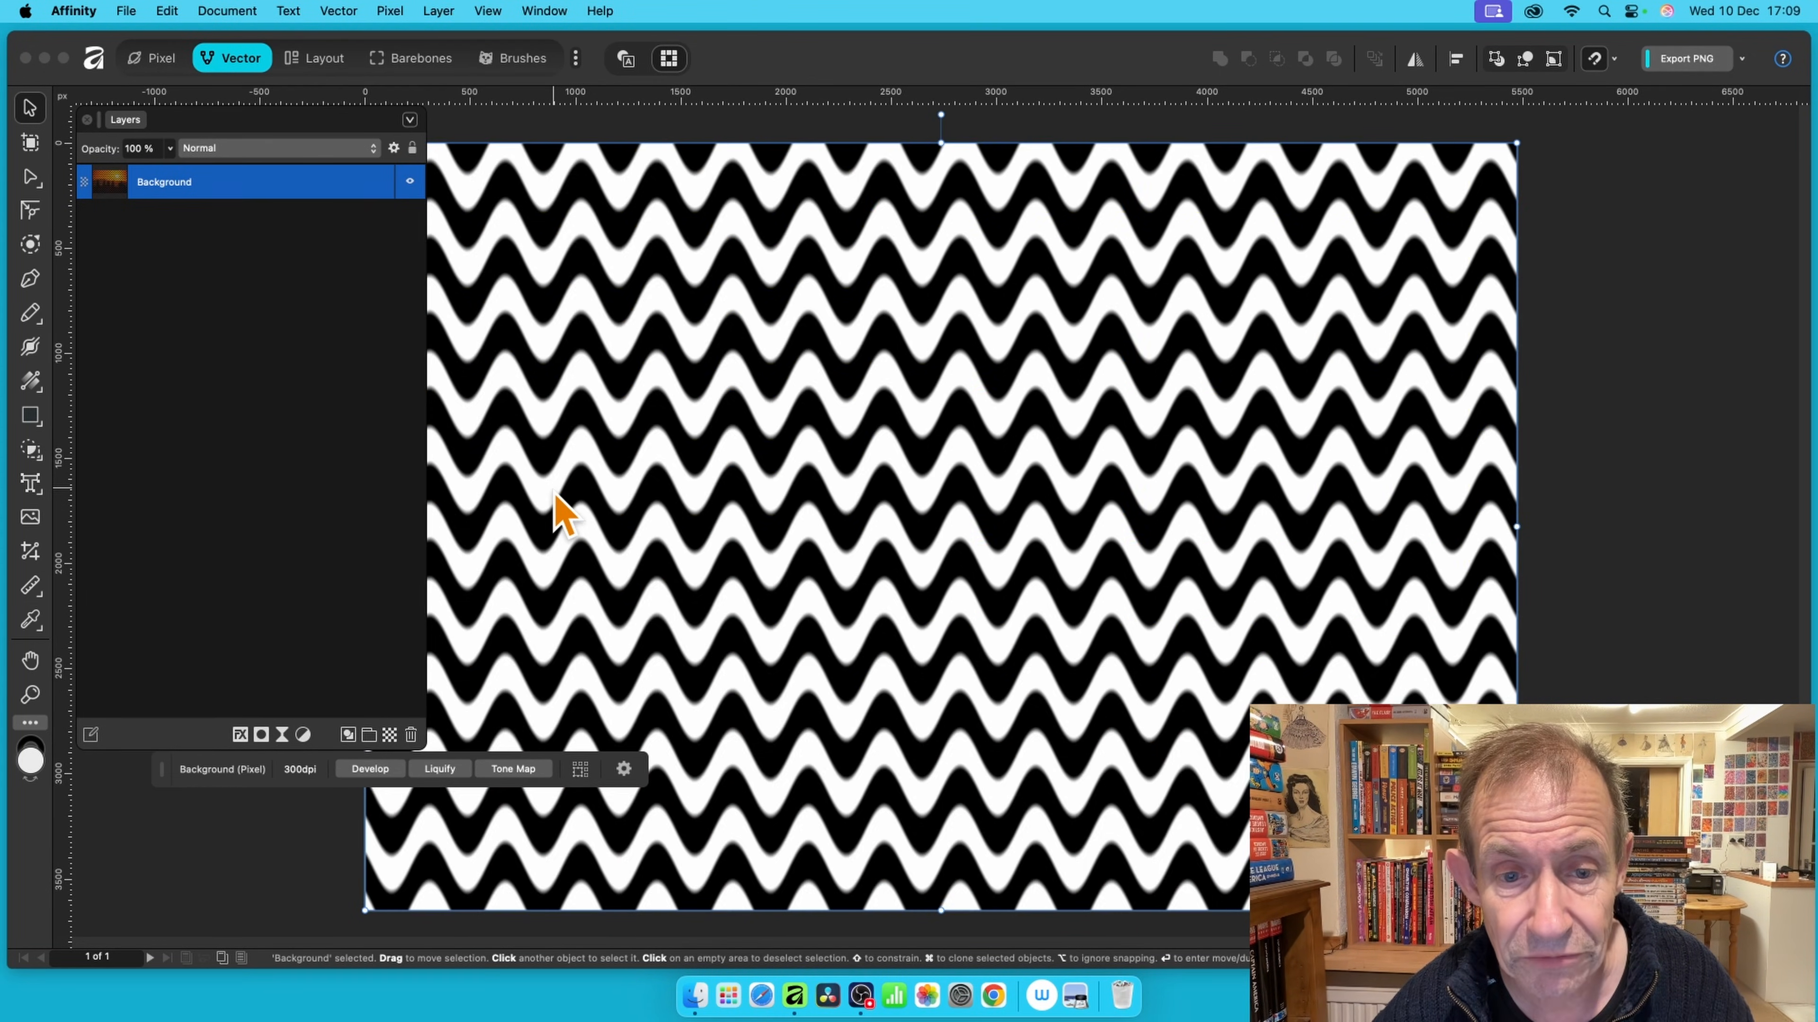
{"action": "key", "text": "super+z"}
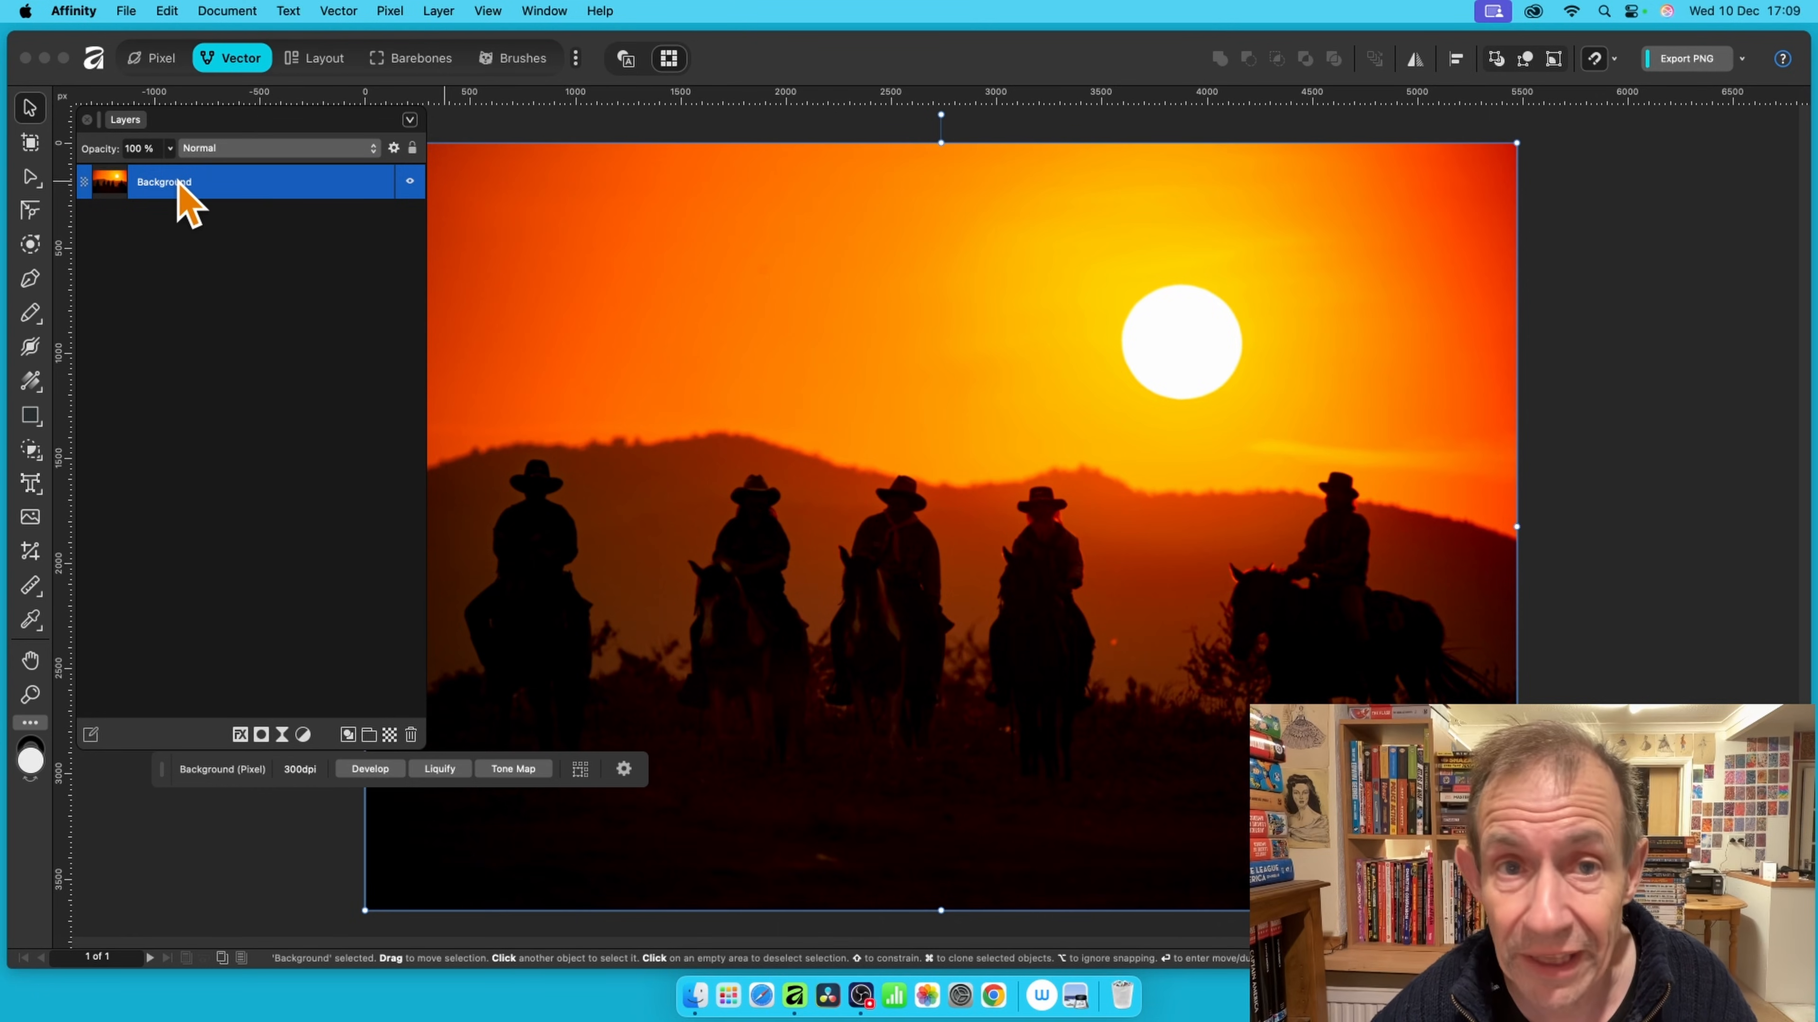
- Duplicate the Background layer and open the Procedural Texture filter on the upper copy
{"action": "right_click", "coordinate": [188, 201]}
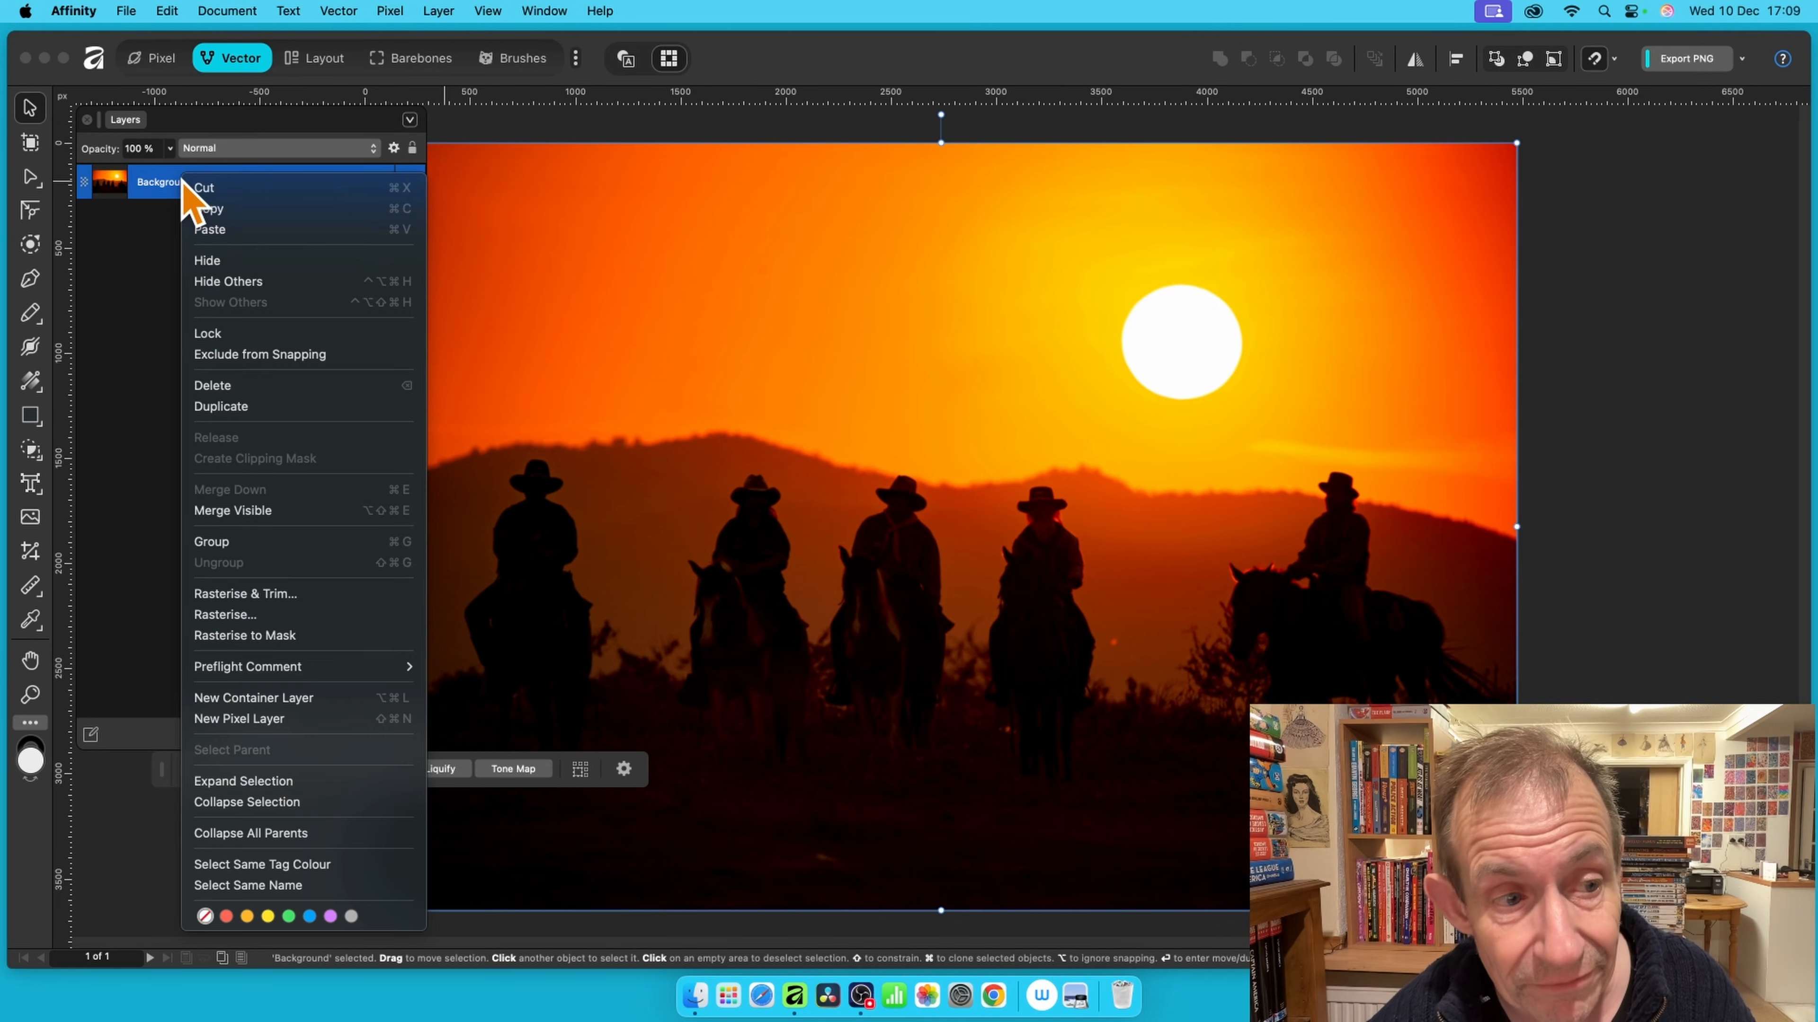
{"action": "left_click", "coordinate": [240, 406]}
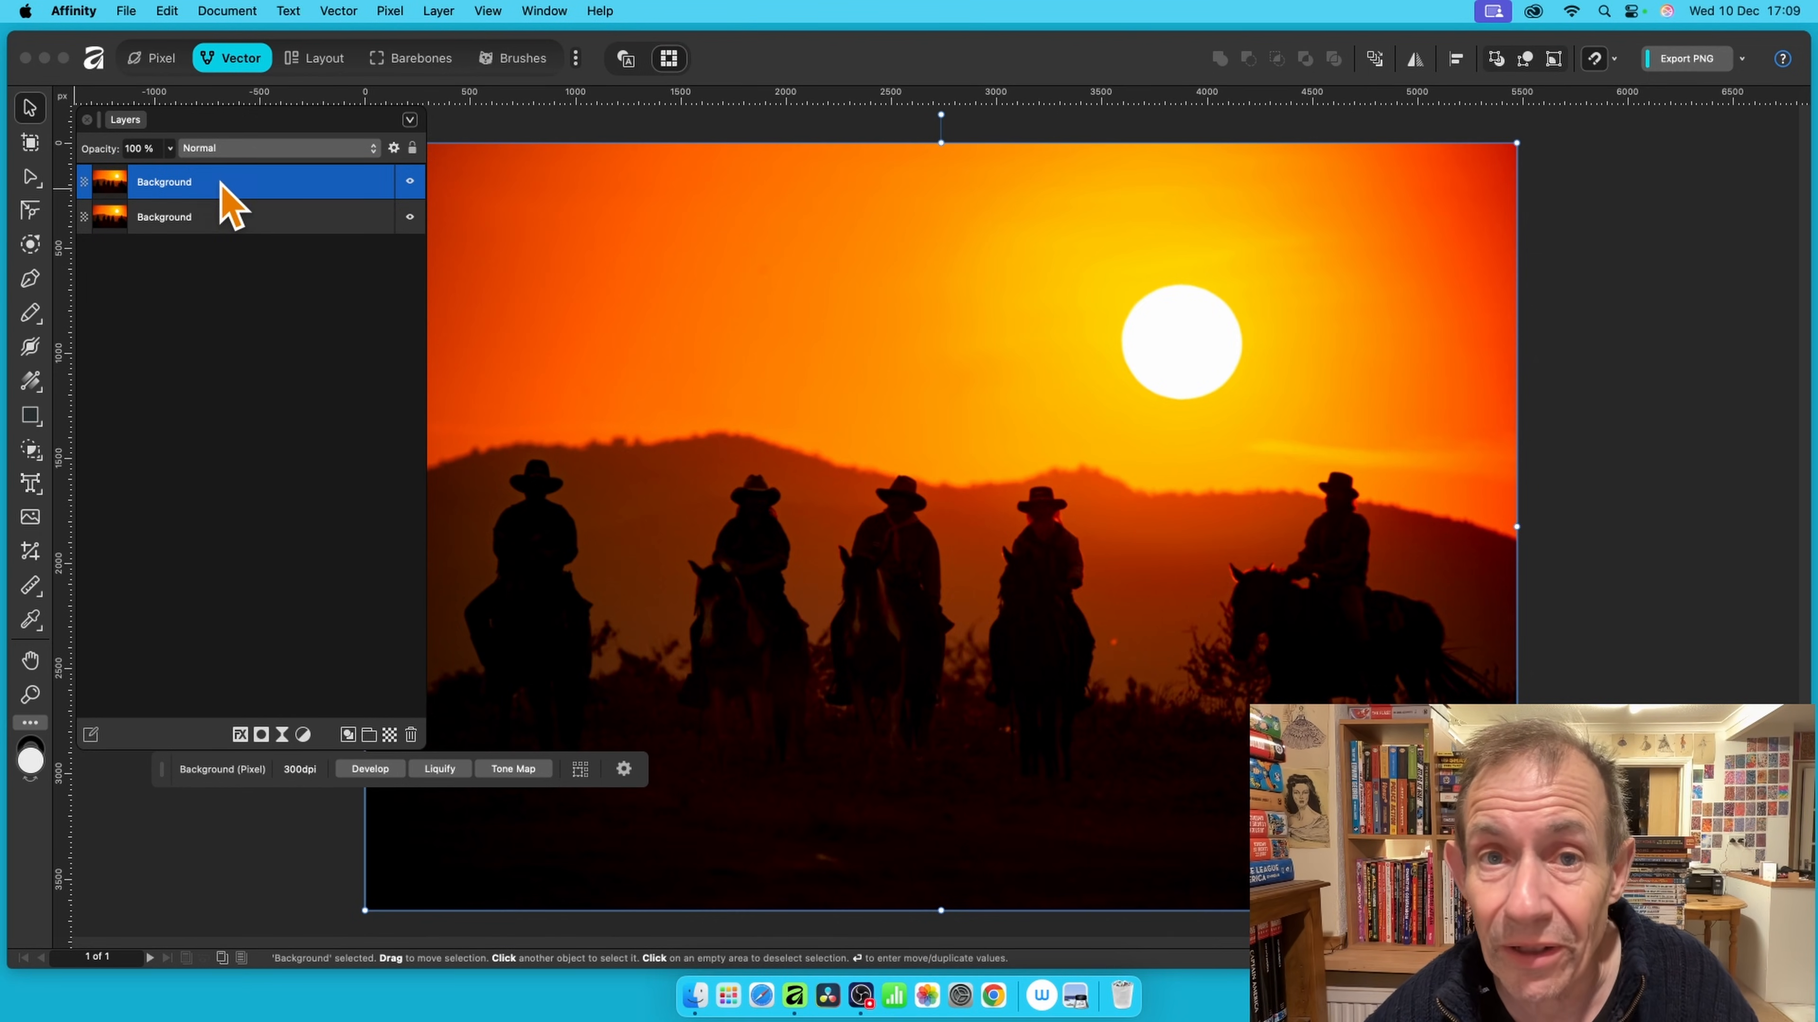
{"action": "left_click", "coordinate": [389, 10]}
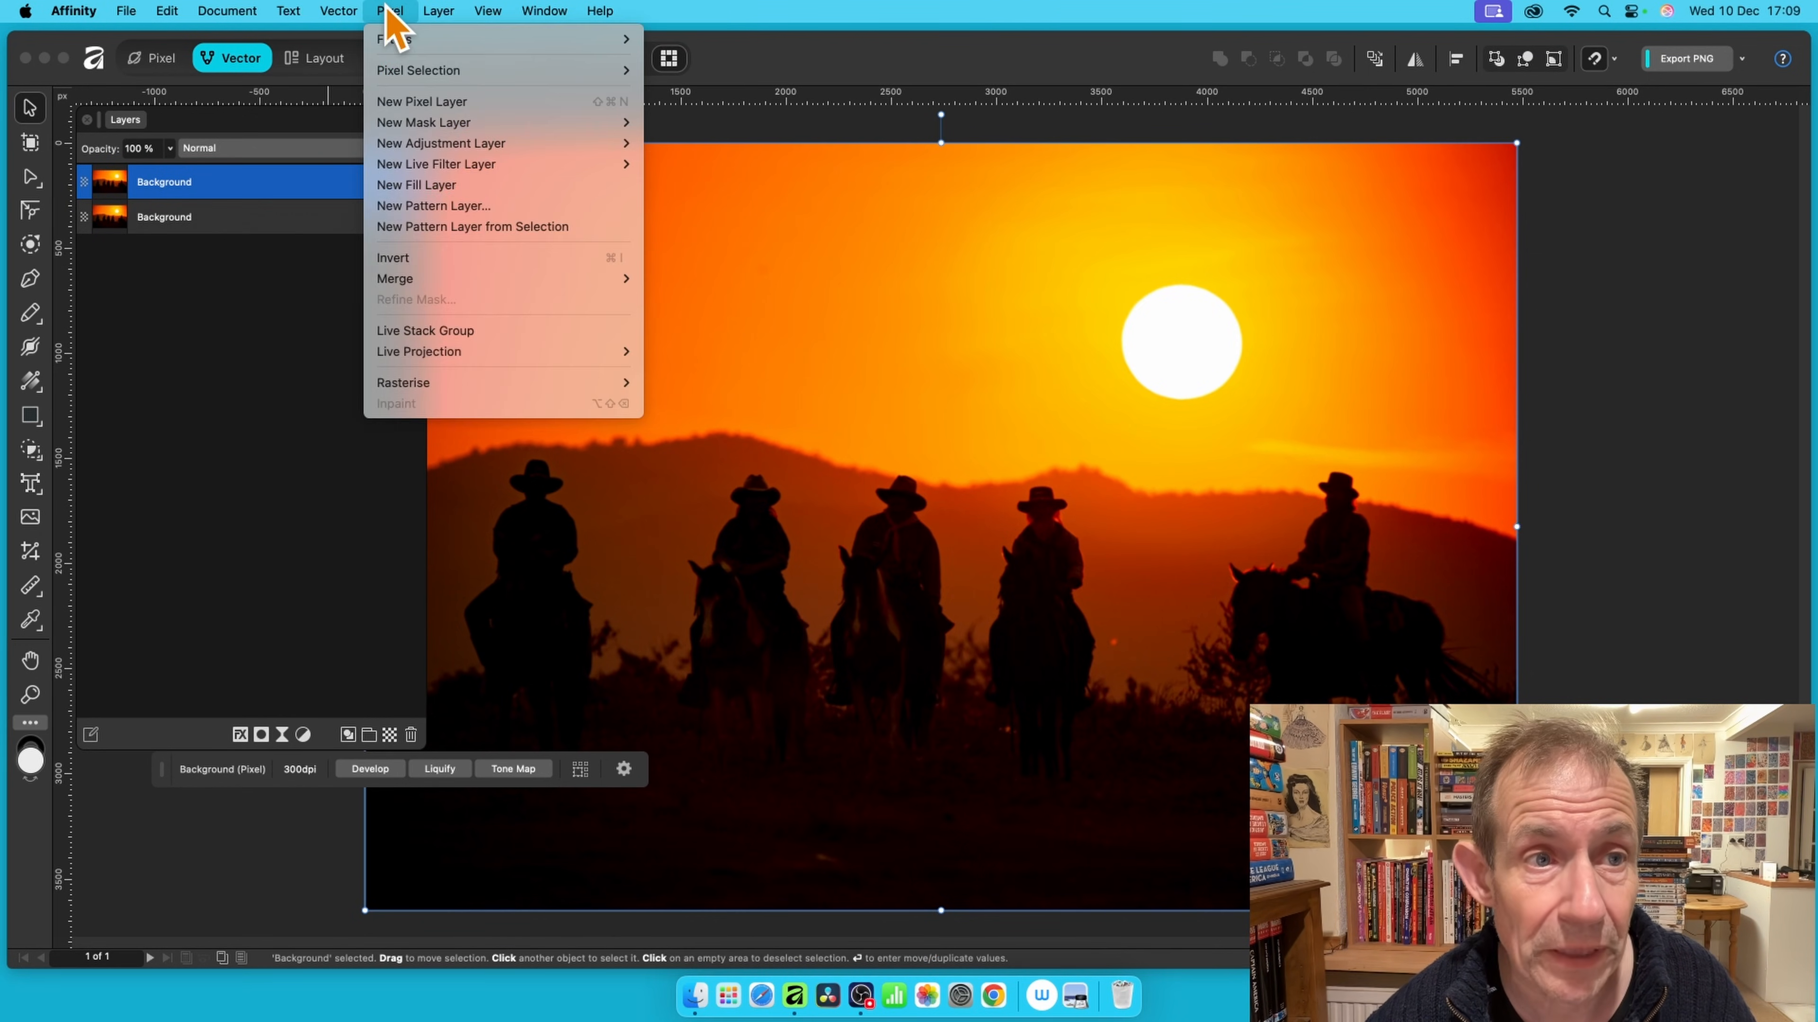
{"action": "mouse_move", "coordinate": [387, 45]}
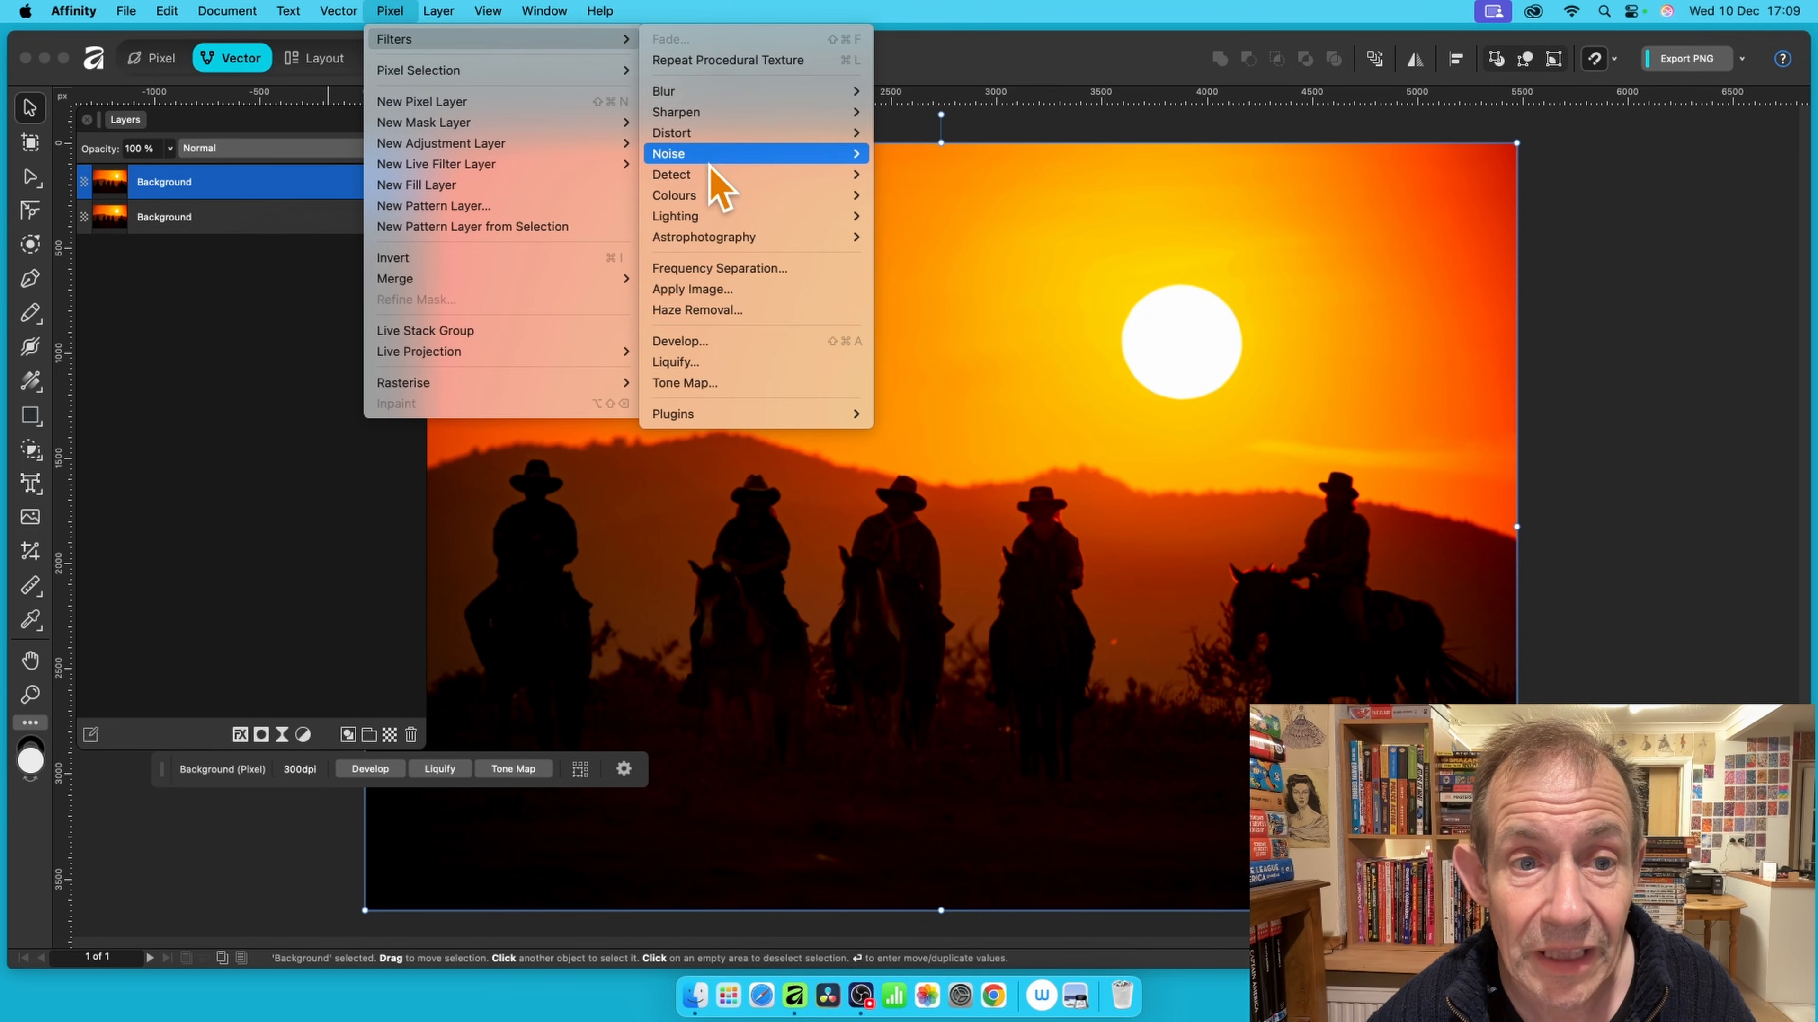
{"action": "mouse_move", "coordinate": [714, 193]}
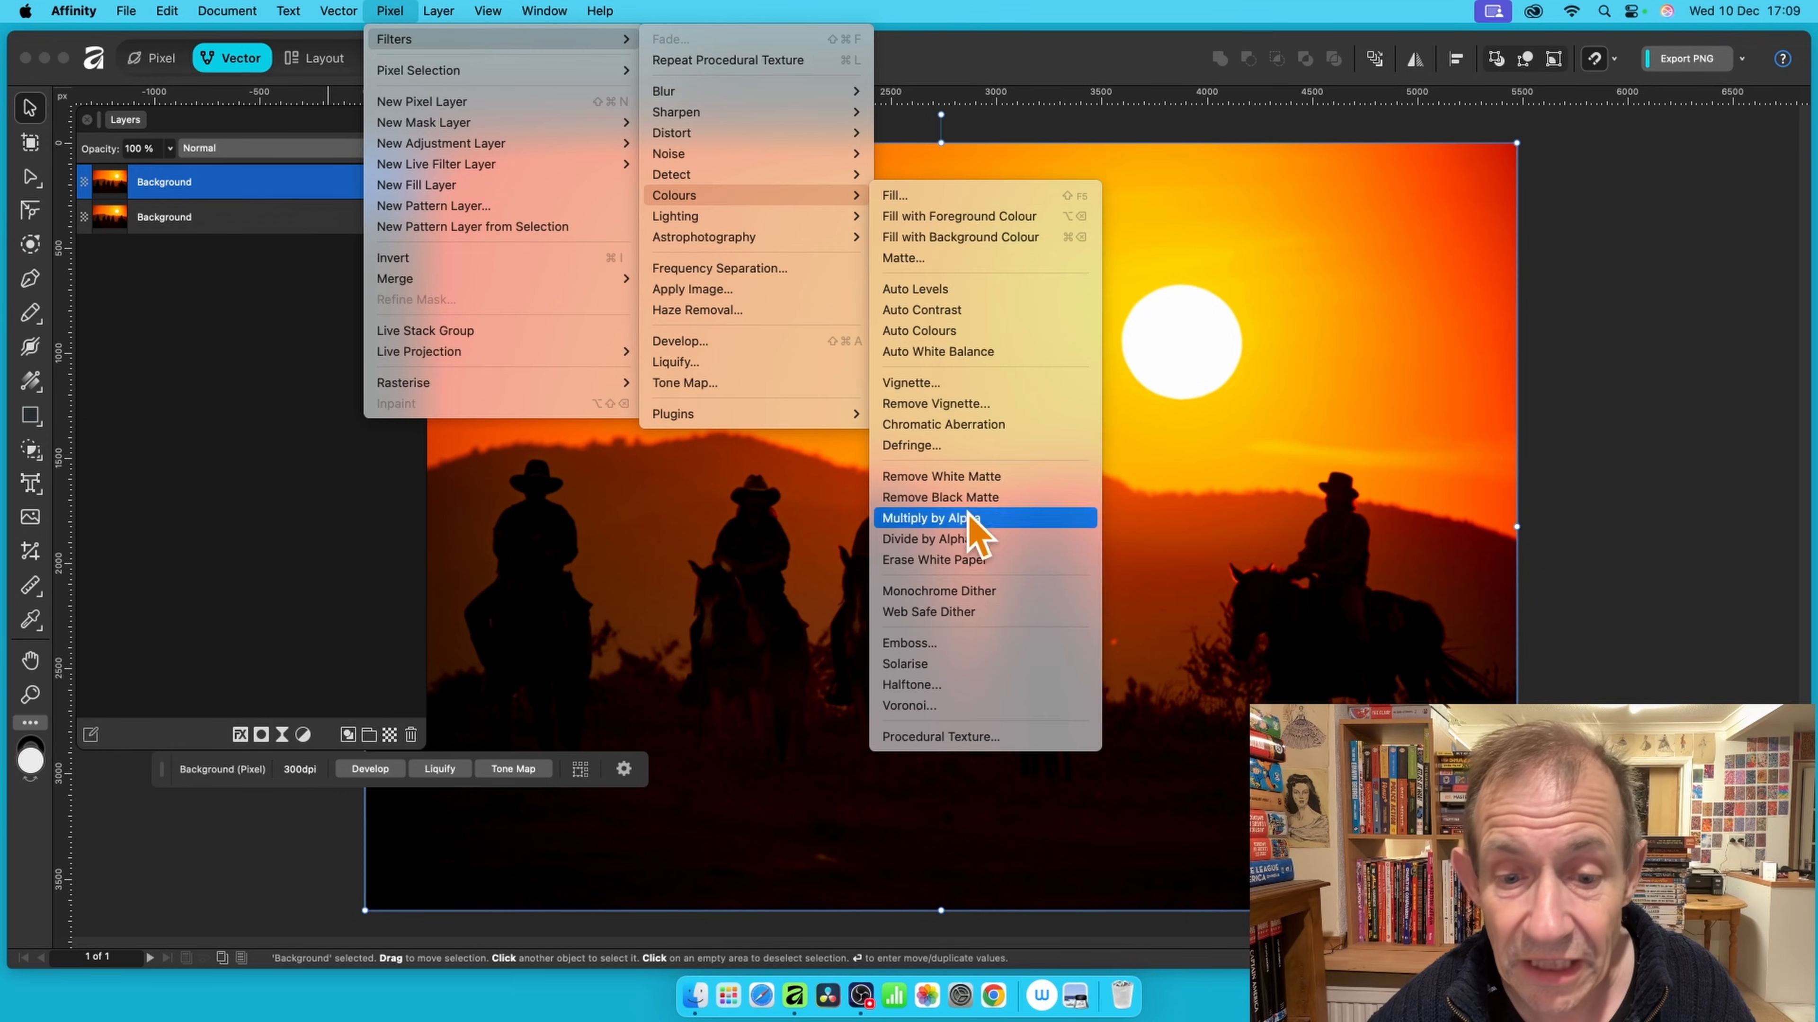
{"action": "left_click", "coordinate": [948, 741]}
{"action": "left_click_drag", "start_coordinate": [1553, 540], "coordinate": [629, 222]}
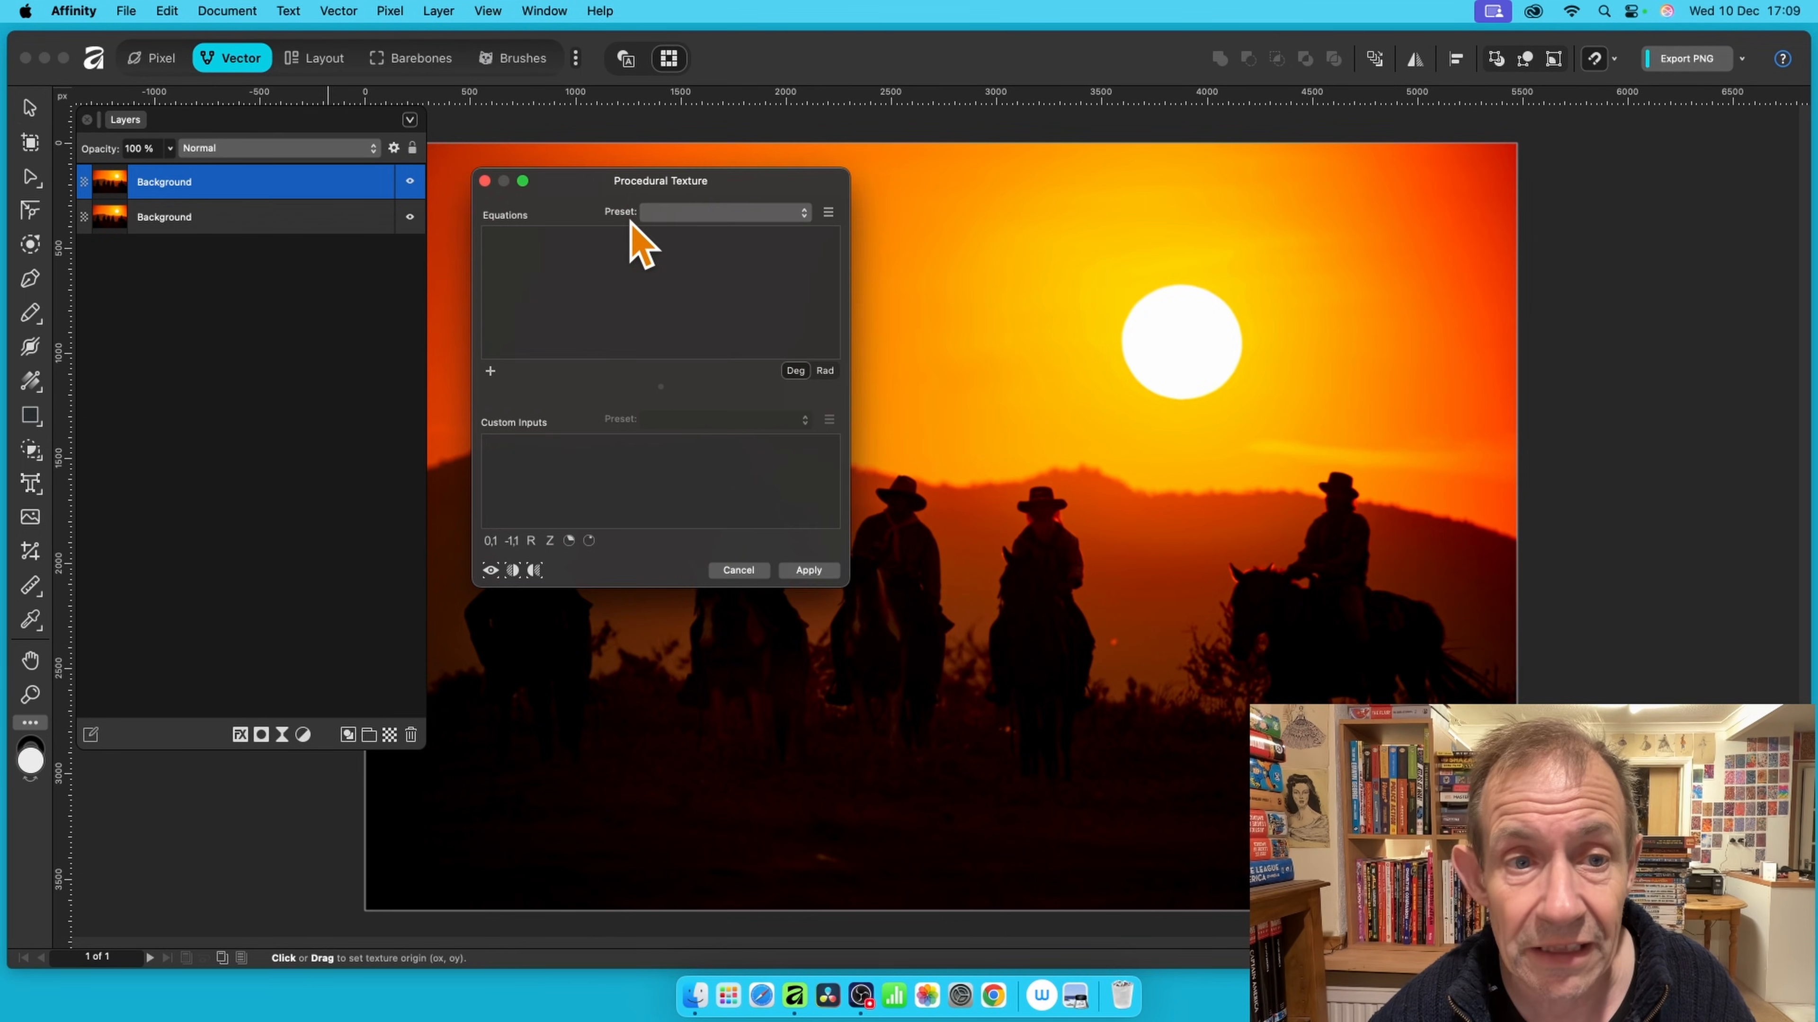
- Apply the Waves preset to the copy's alpha channel only, with red, green and blue disabled and the Wave input raised slightly
{"action": "left_click", "coordinate": [708, 212]}
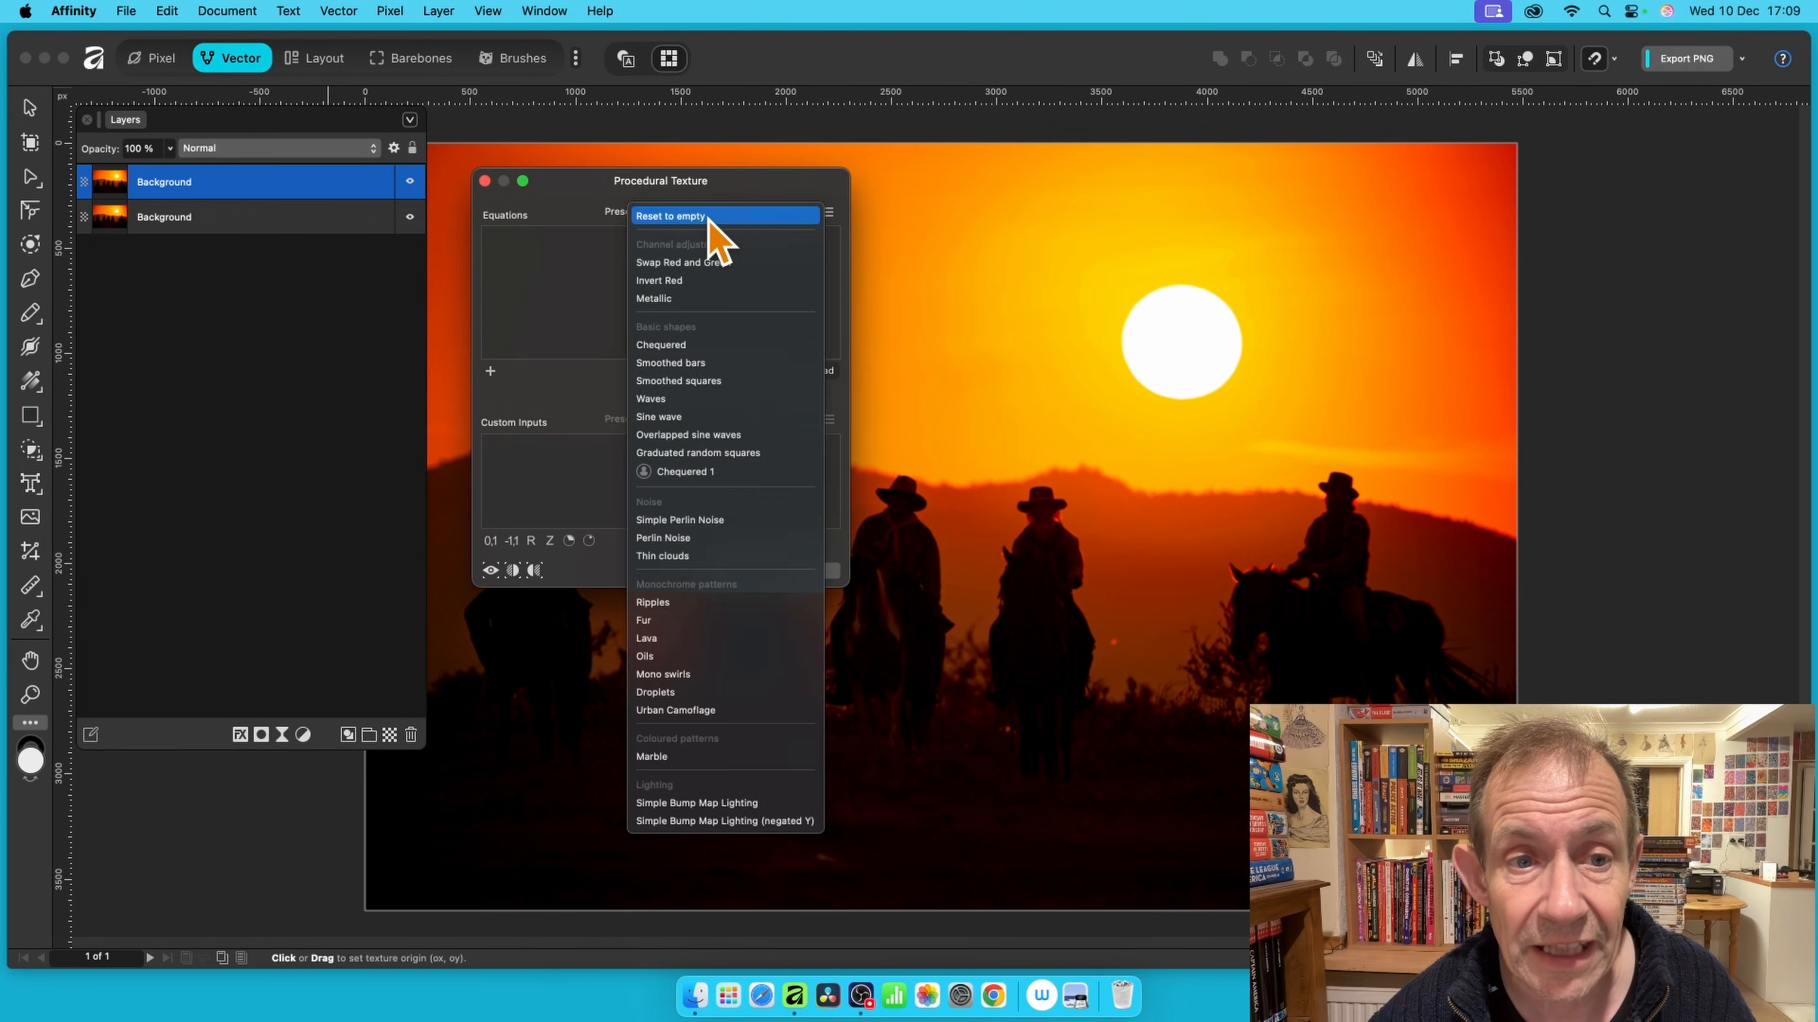
{"action": "left_click", "coordinate": [688, 401]}
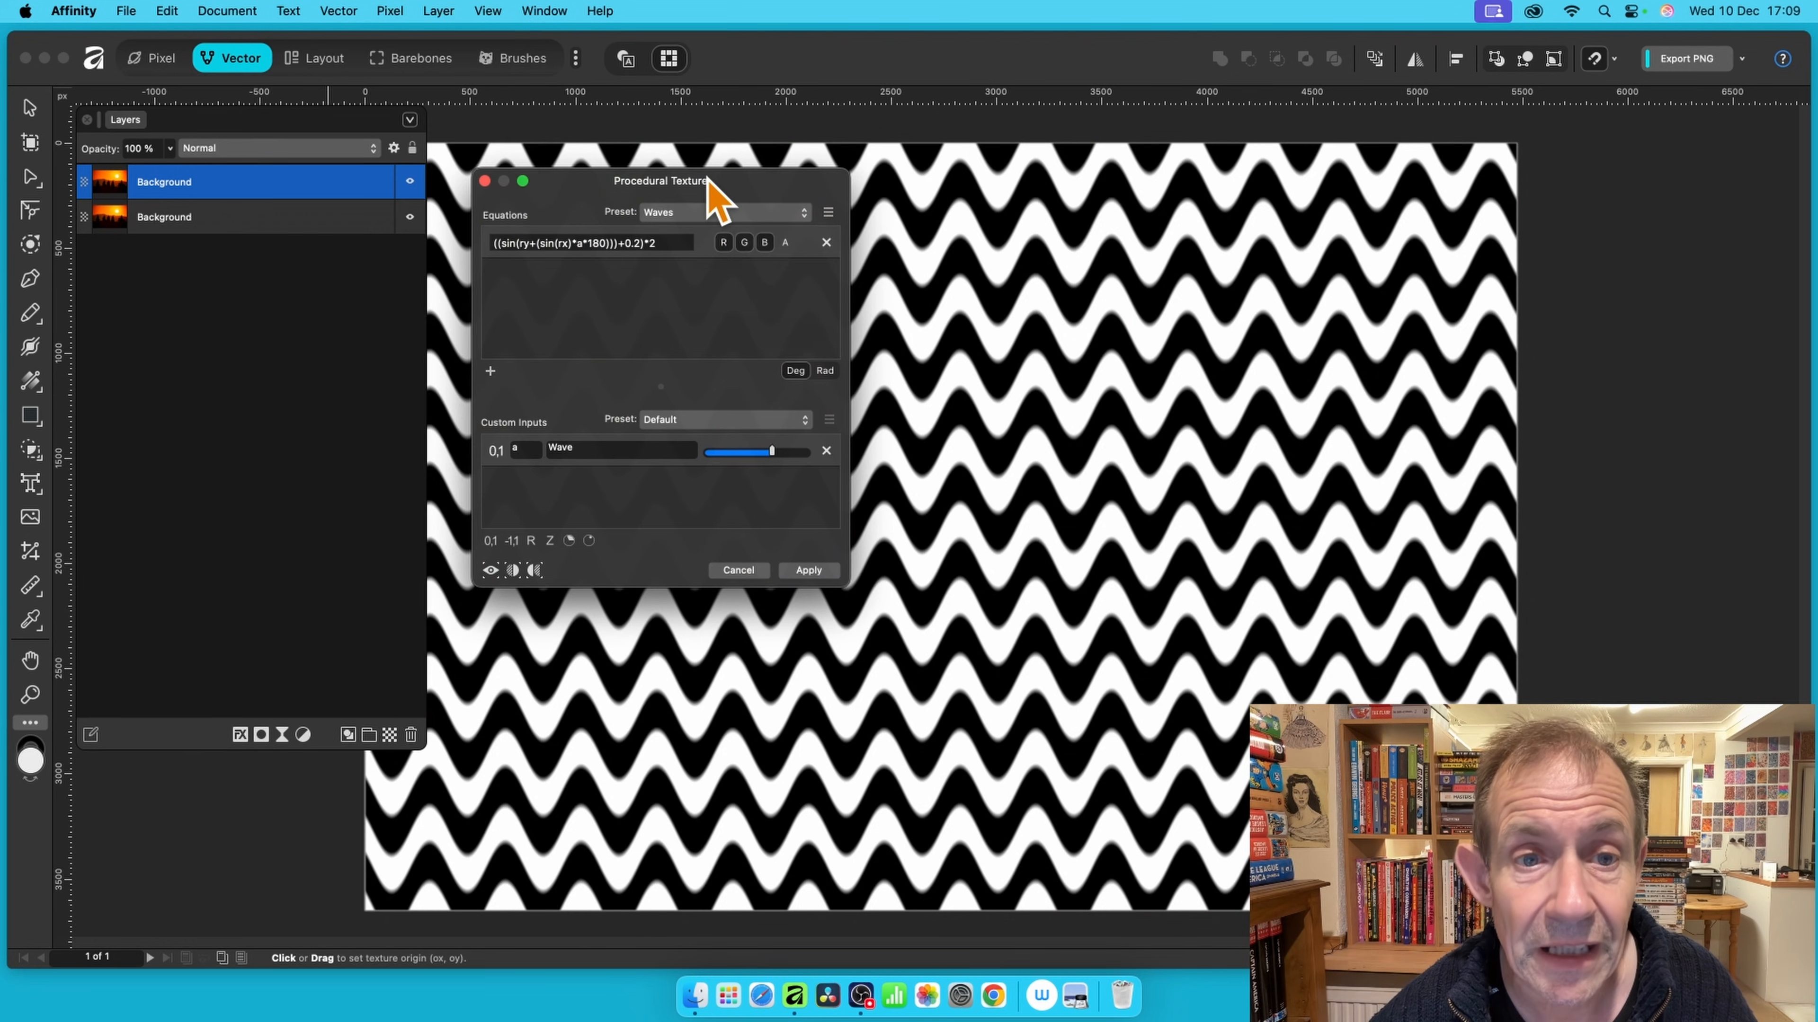
{"action": "left_click_drag", "start_coordinate": [709, 187], "coordinate": [527, 173]}
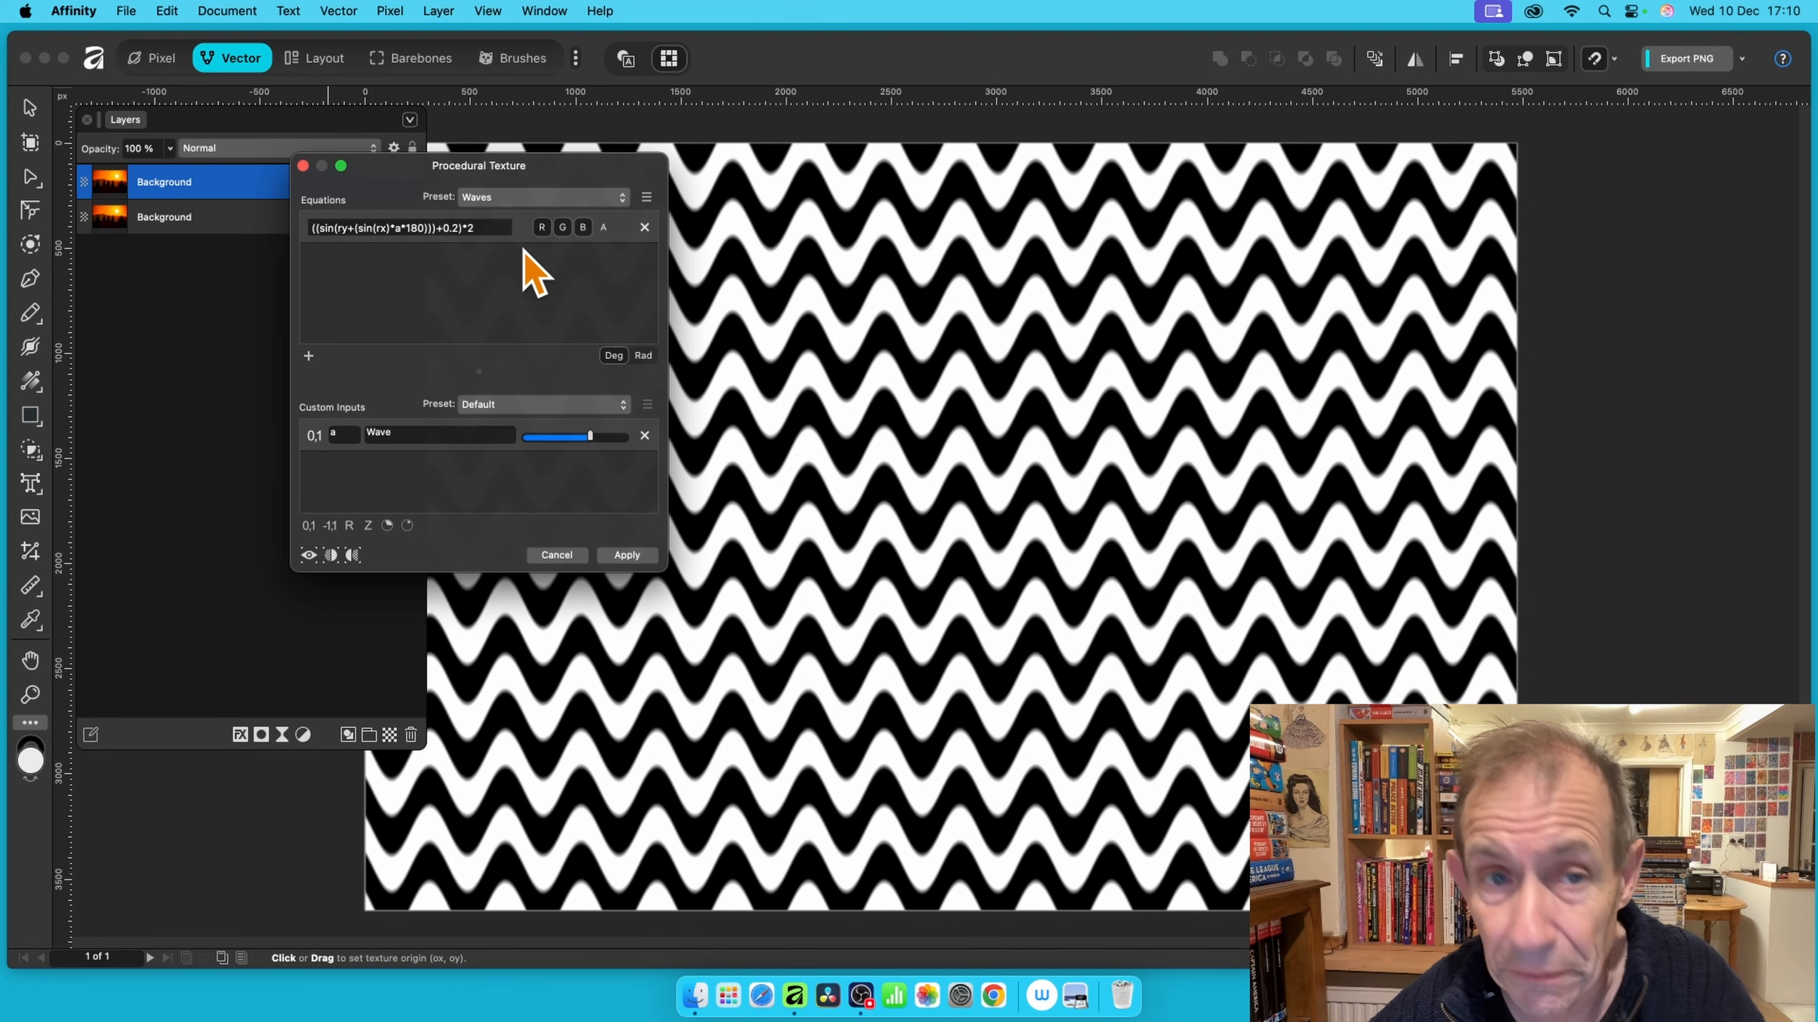
{"action": "left_click", "coordinate": [541, 228]}
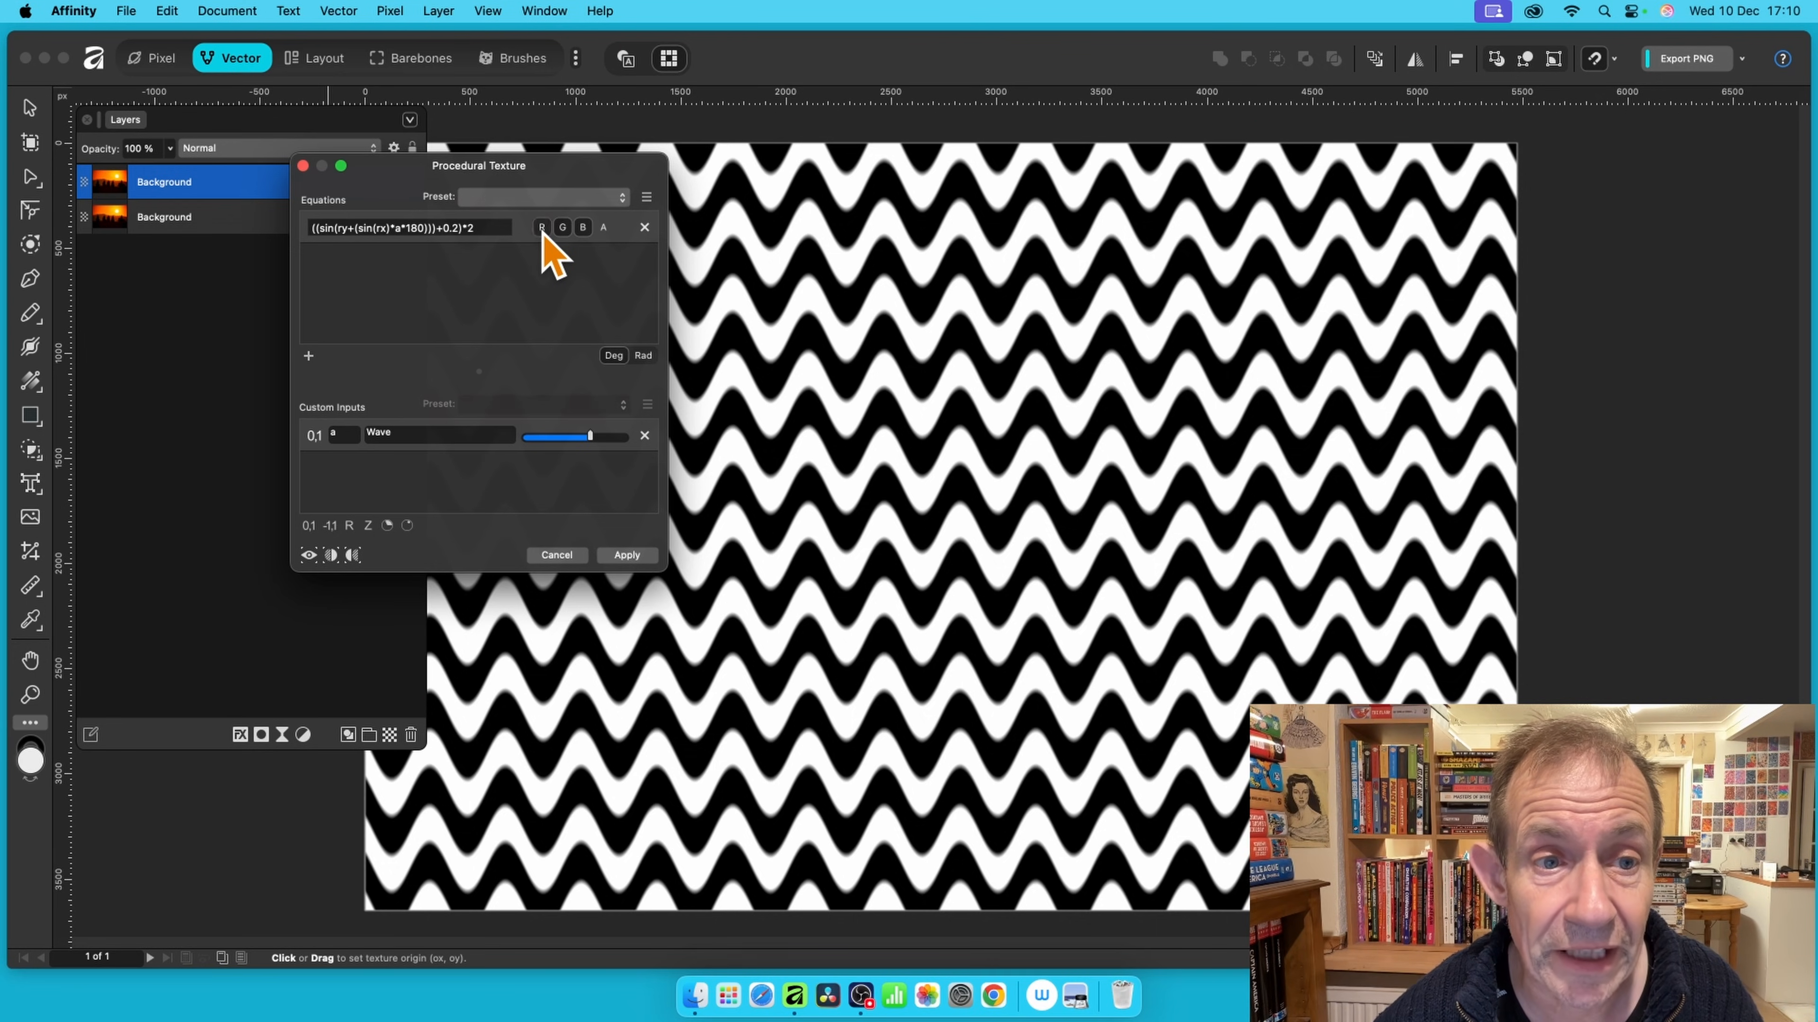
{"action": "left_click", "coordinate": [562, 228]}
{"action": "left_click", "coordinate": [583, 228]}
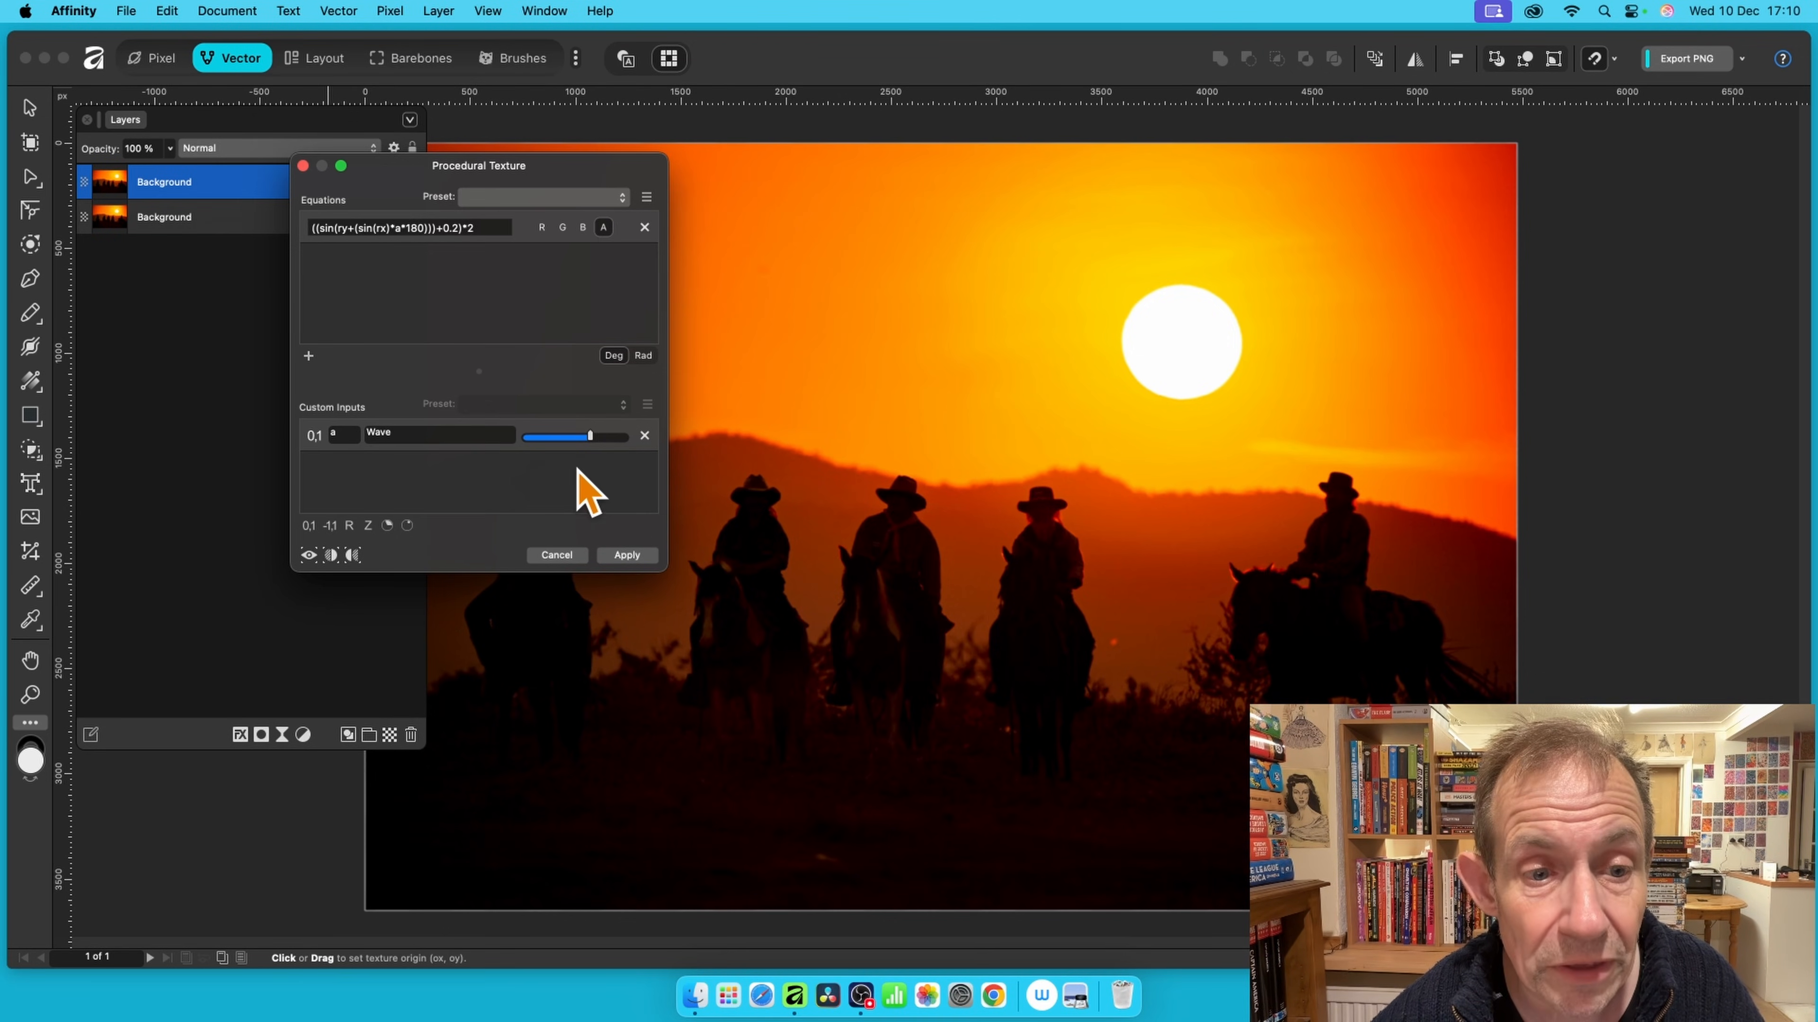
{"action": "mouse_move", "coordinate": [589, 437]}
{"action": "left_mouse_down"}
{"action": "mouse_move", "coordinate": [573, 439]}
{"action": "mouse_move", "coordinate": [607, 437]}
{"action": "left_mouse_up"}
{"action": "left_click", "coordinate": [642, 560]}
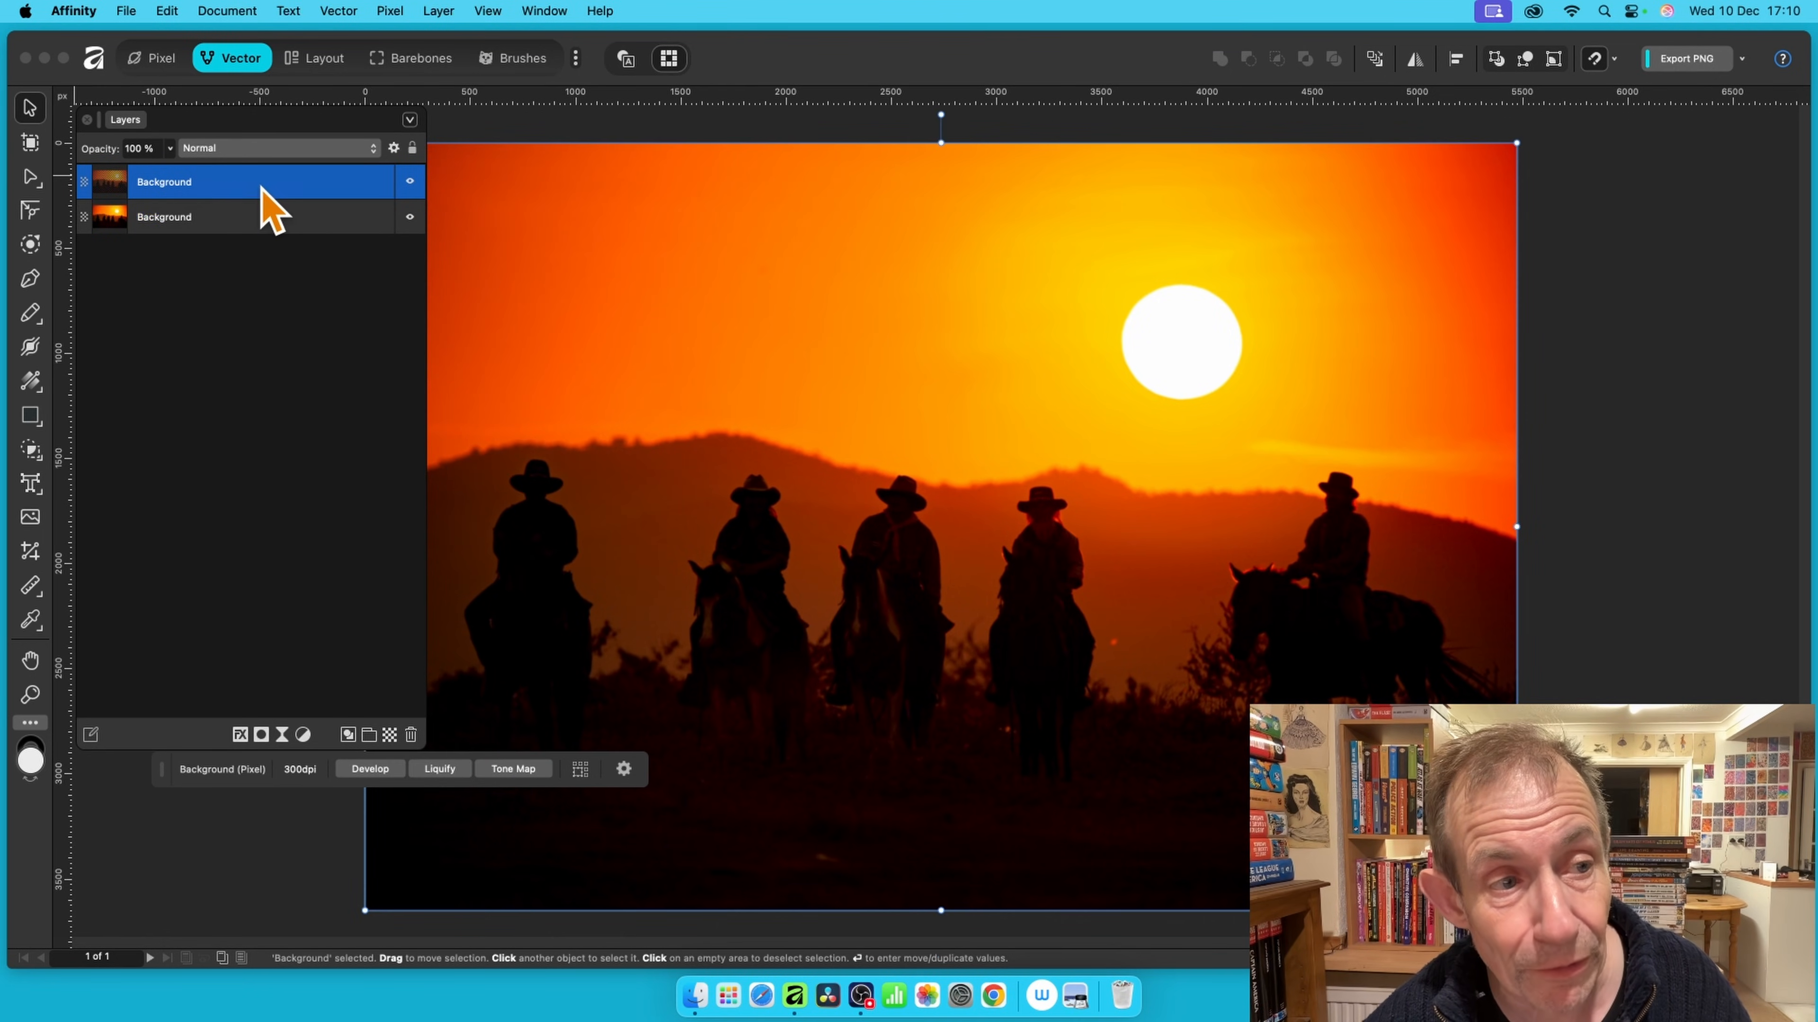
- Add a 3D layer effect with a 35 px radius to the upper Background layer
{"action": "left_click", "coordinate": [240, 735]}
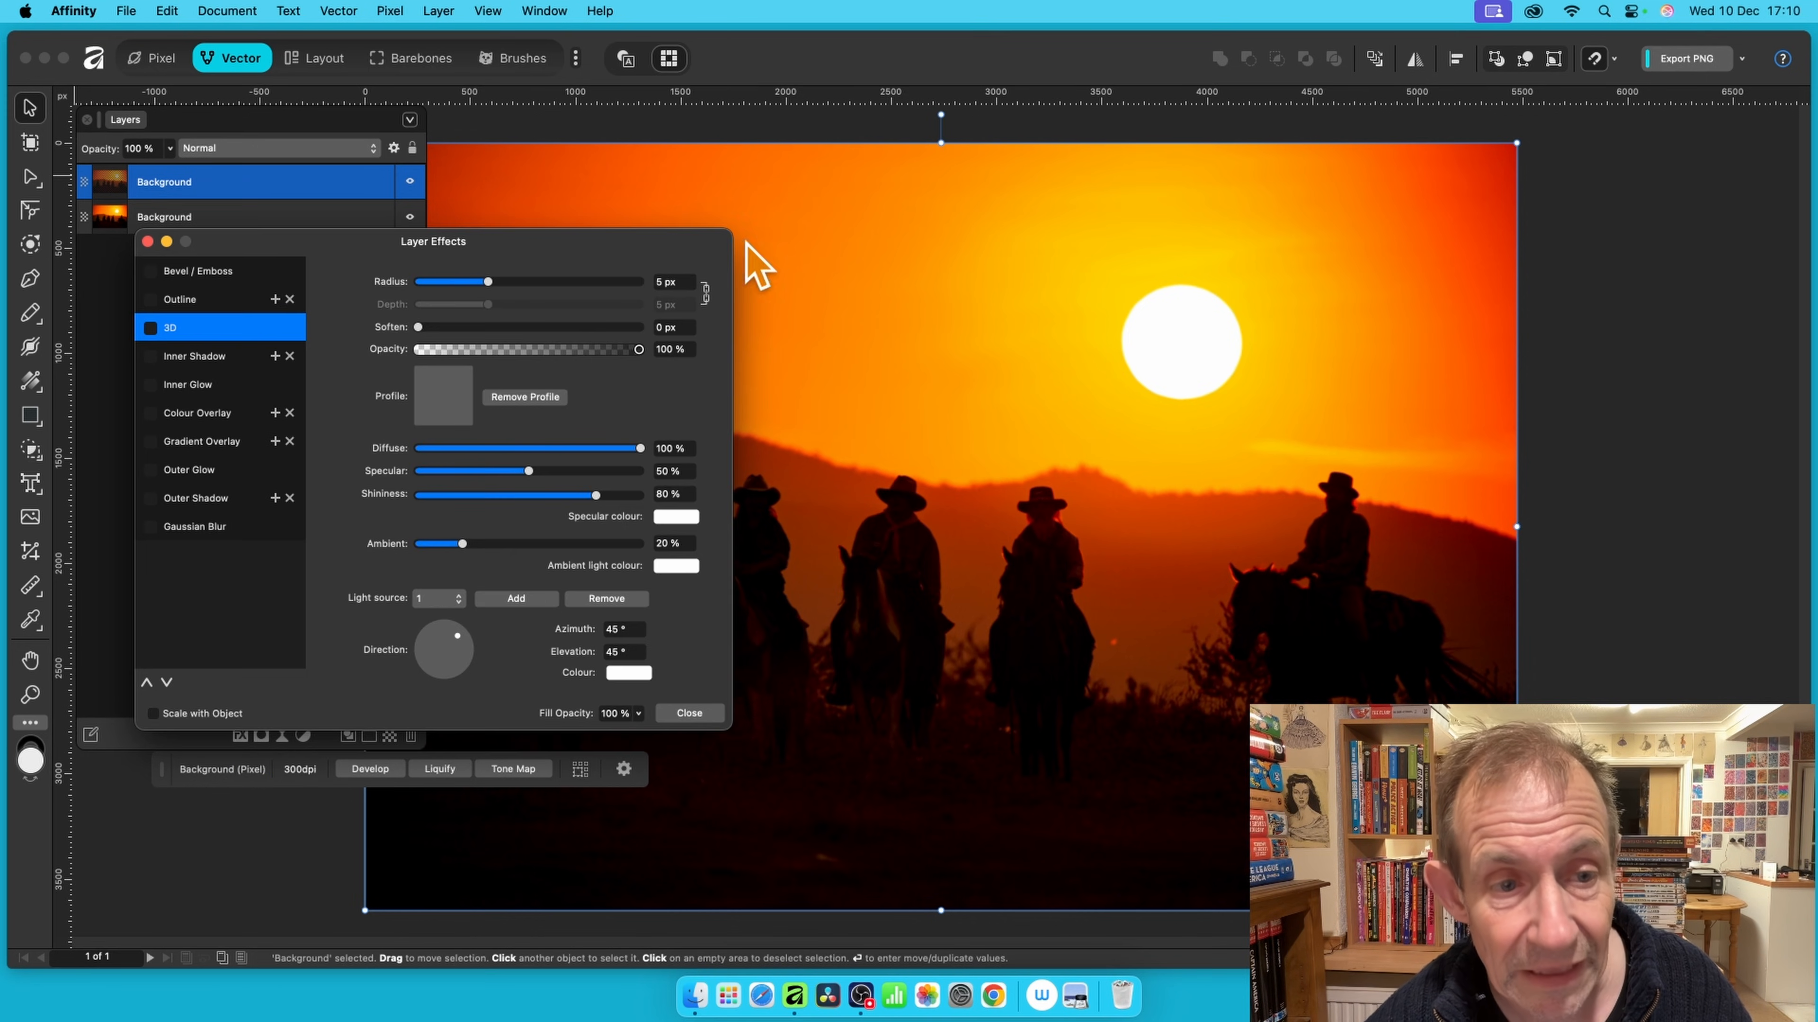
{"action": "left_click", "coordinate": [150, 328]}
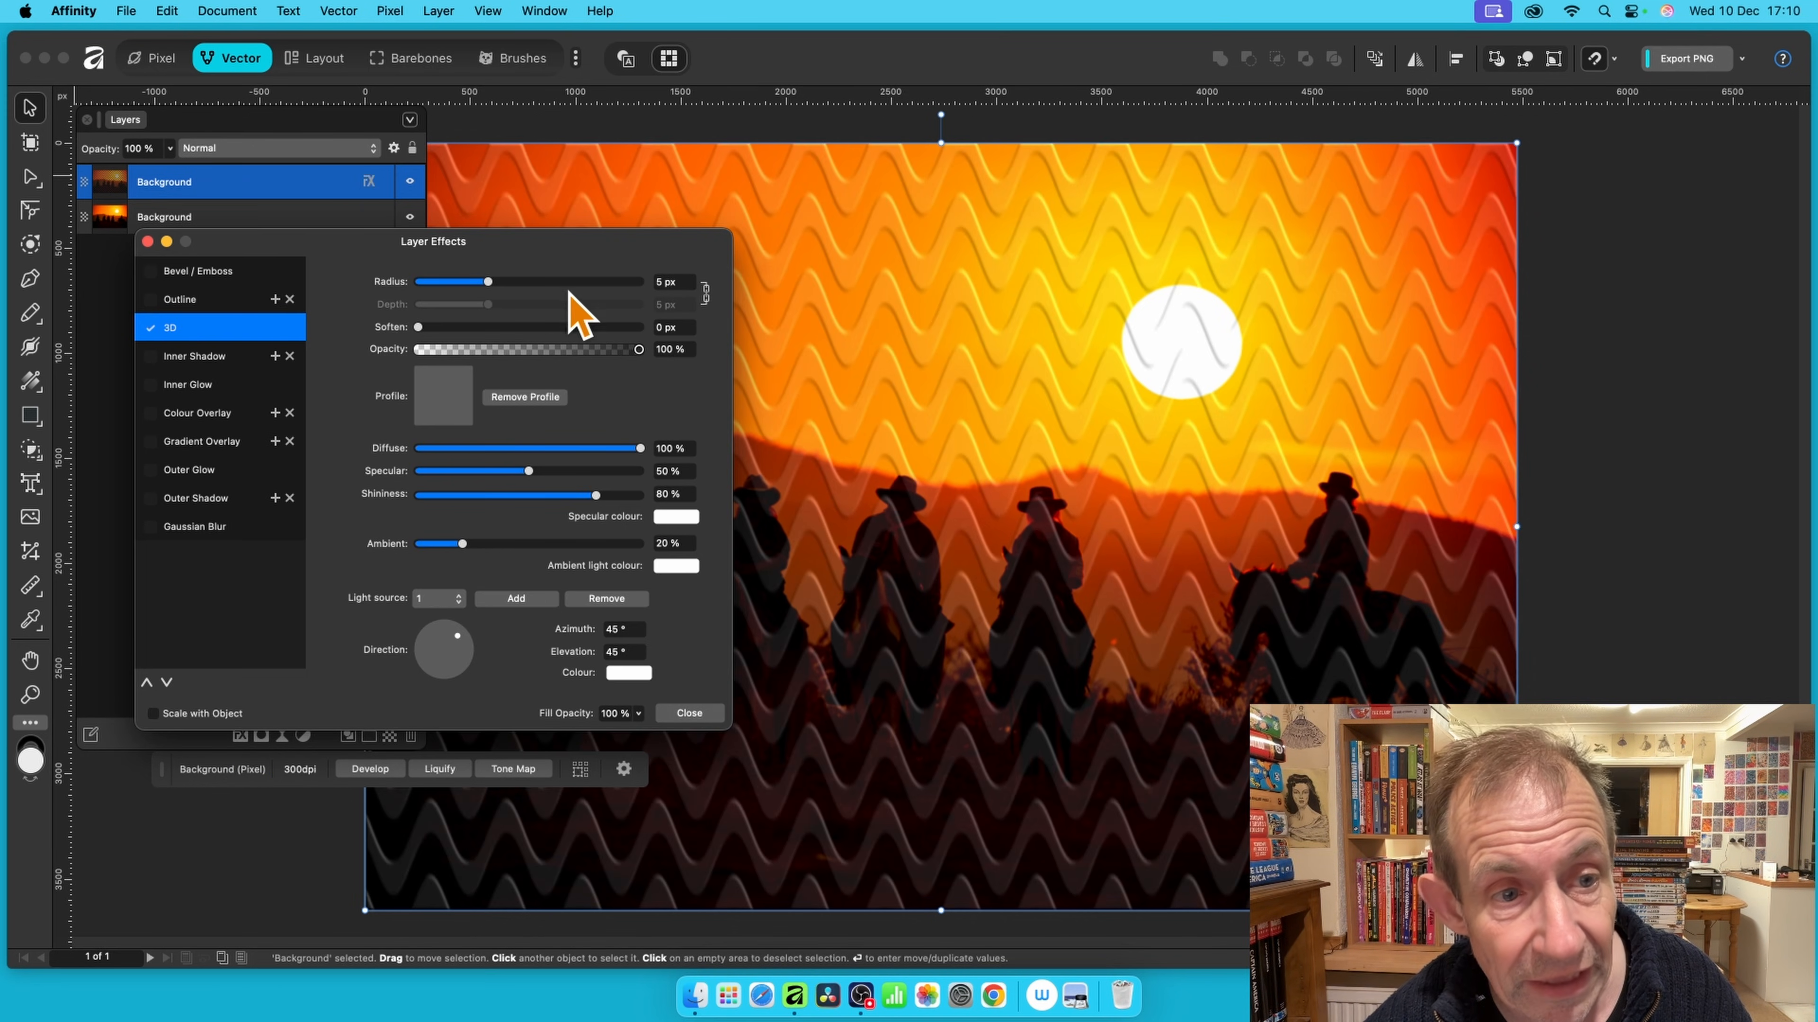
{"action": "left_click_drag", "start_coordinate": [499, 287], "coordinate": [580, 285]}
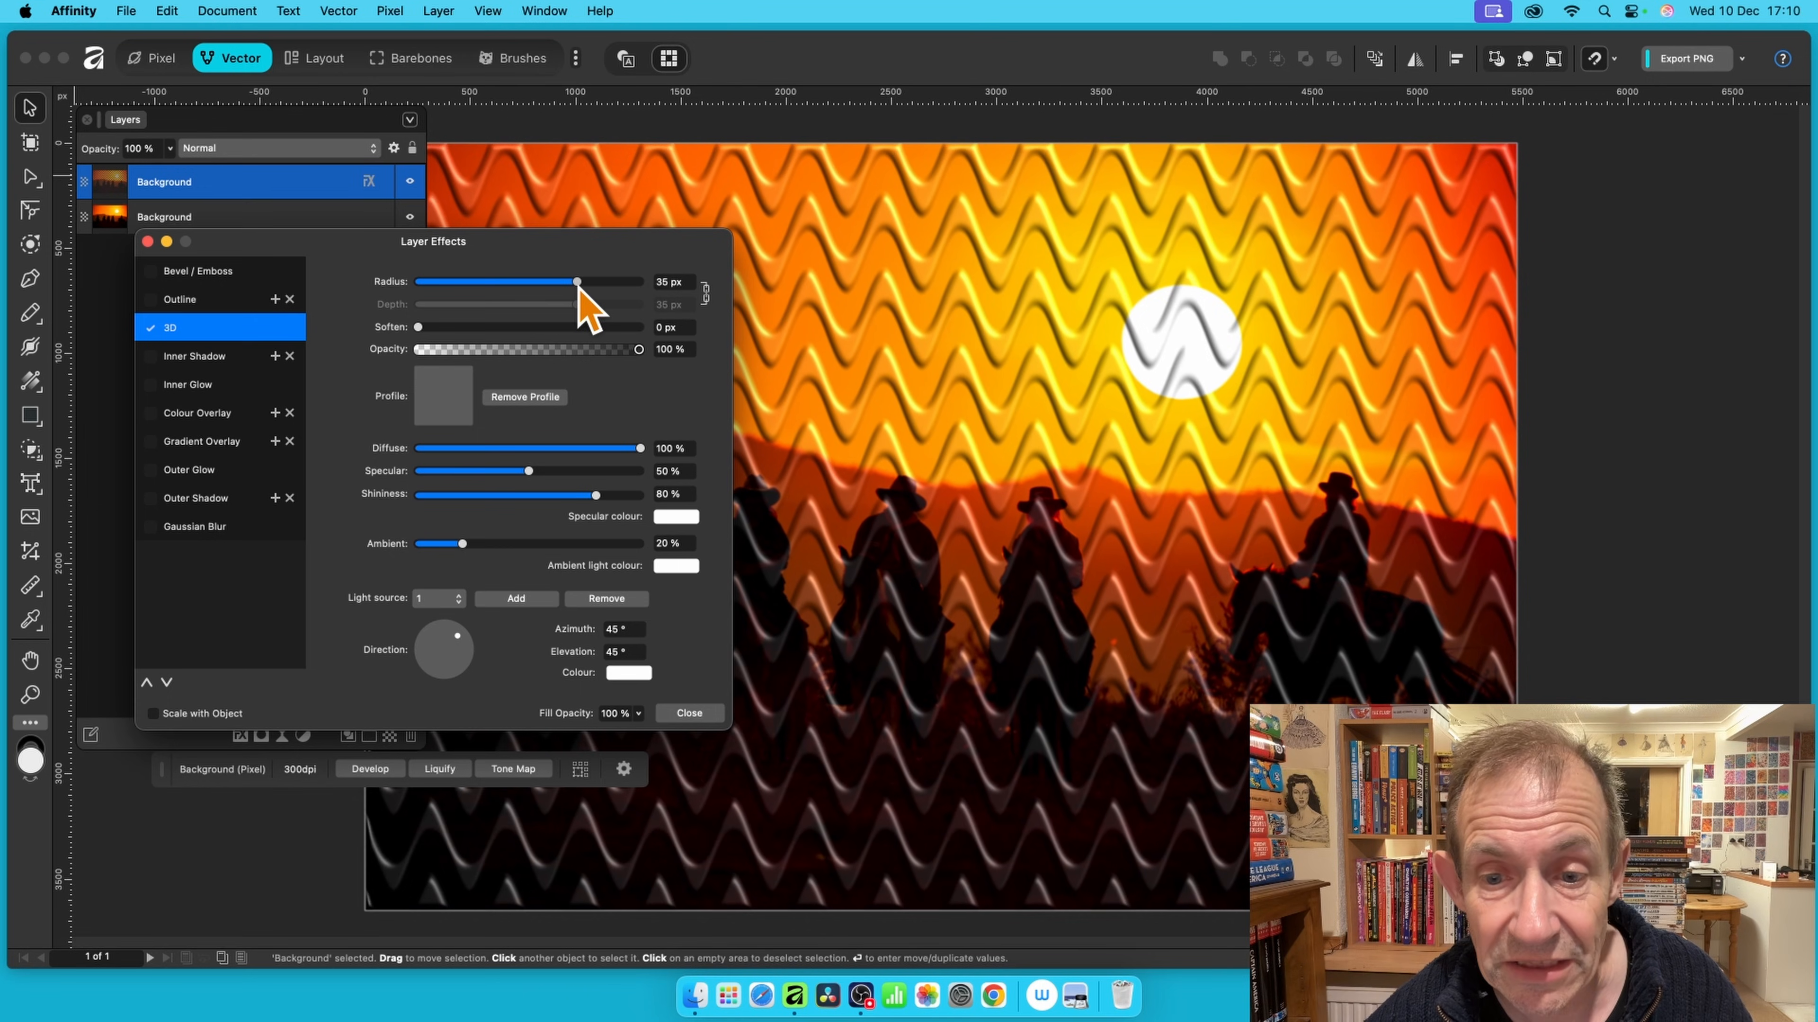
{"action": "left_click", "coordinate": [690, 713]}
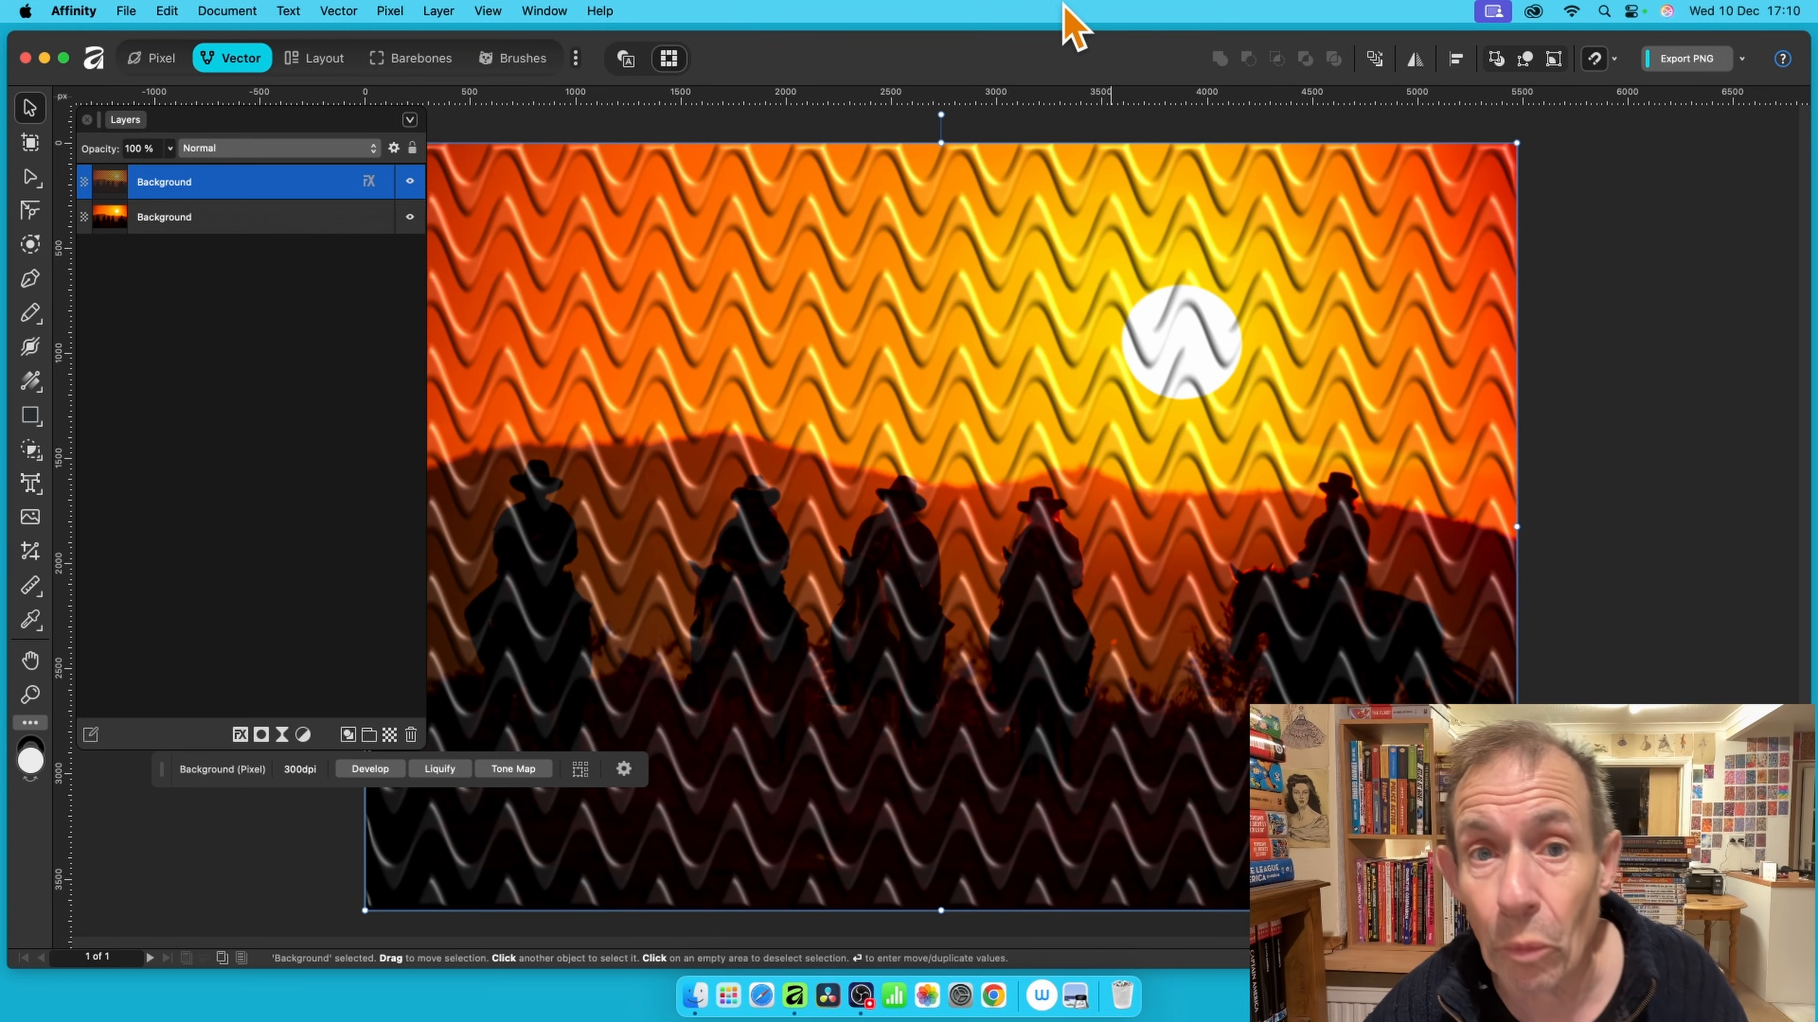
- Hide the lower Background layer to examine the embossed wave layer alone, and show it again
{"action": "left_click", "coordinate": [192, 218]}
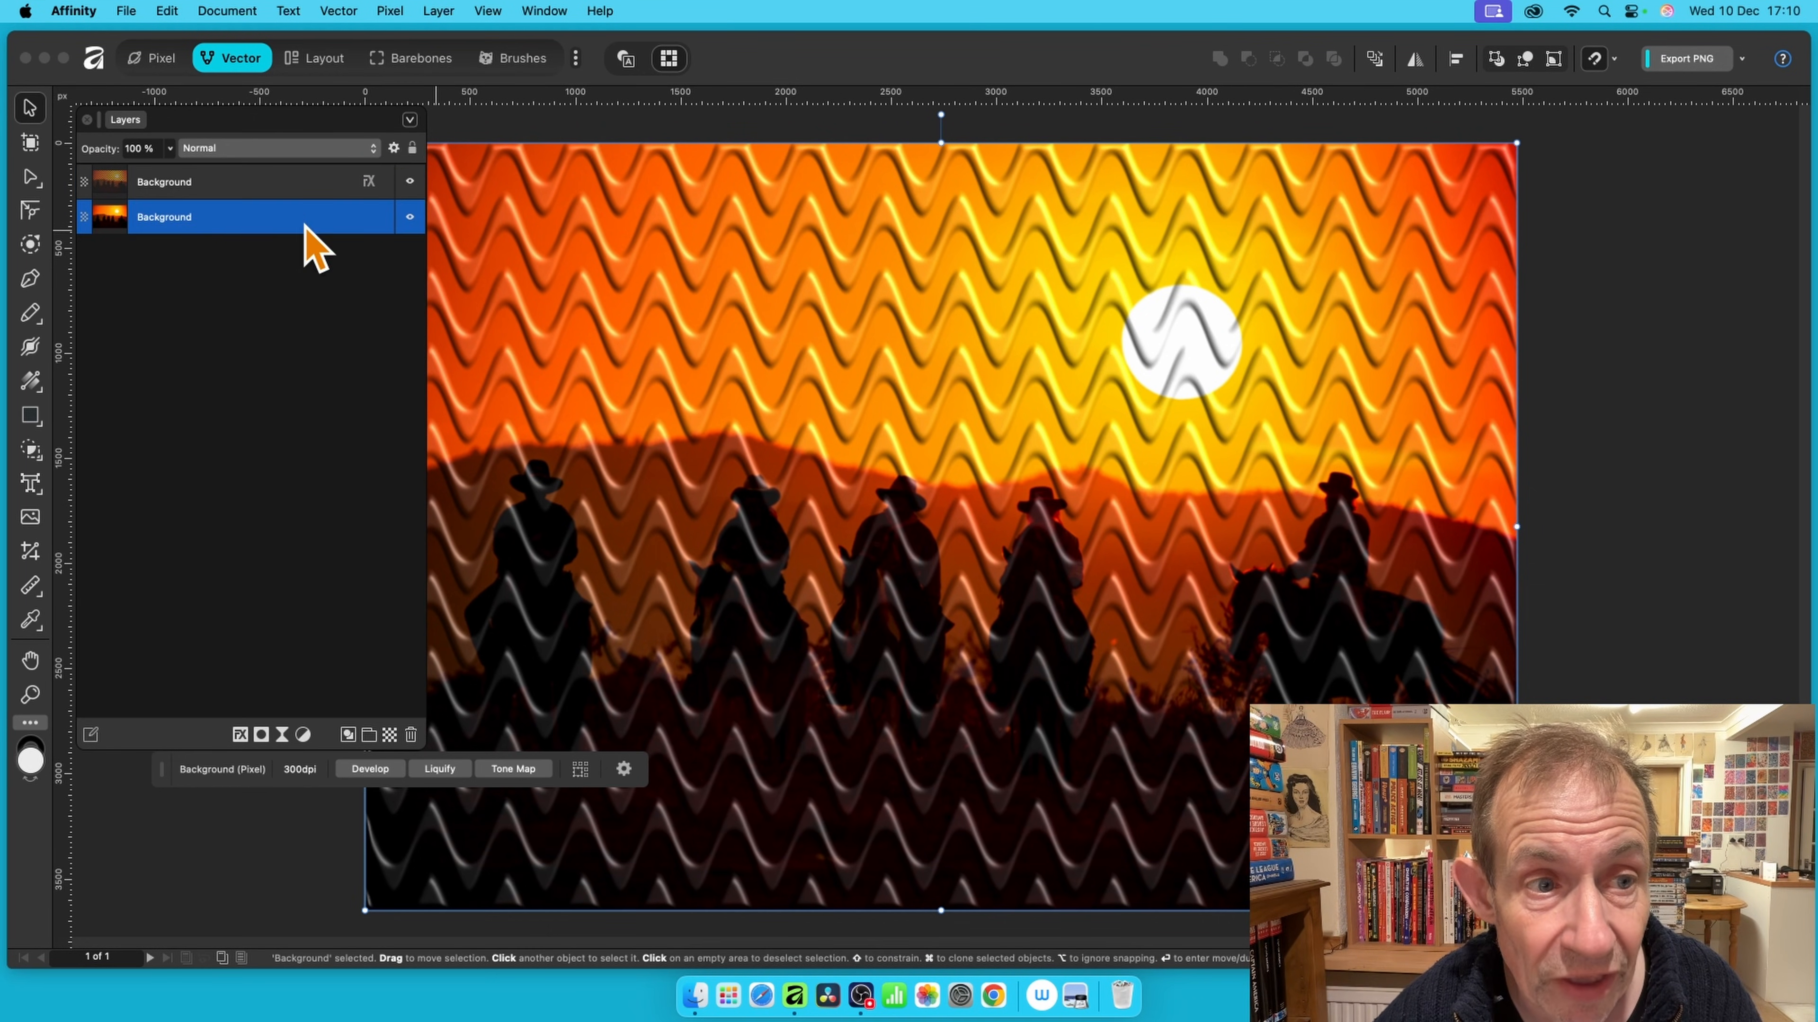
{"action": "left_click", "coordinate": [411, 218]}
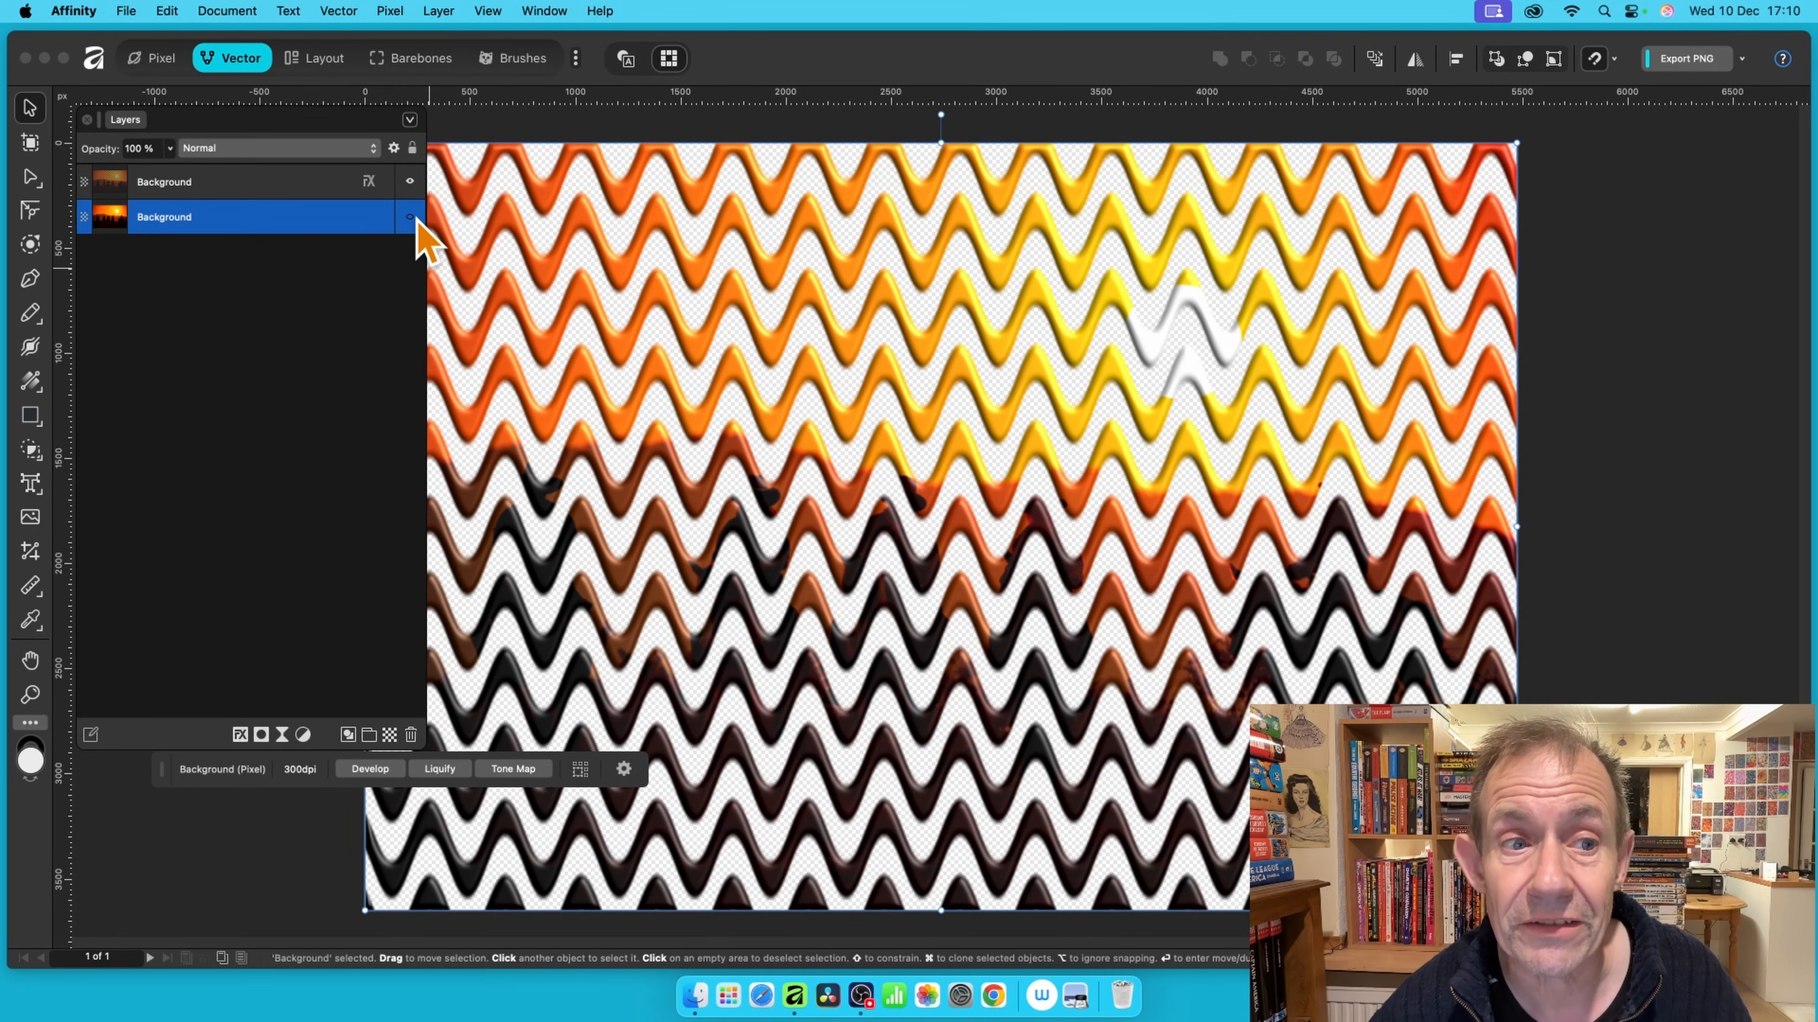
{"action": "left_click", "coordinate": [410, 217]}
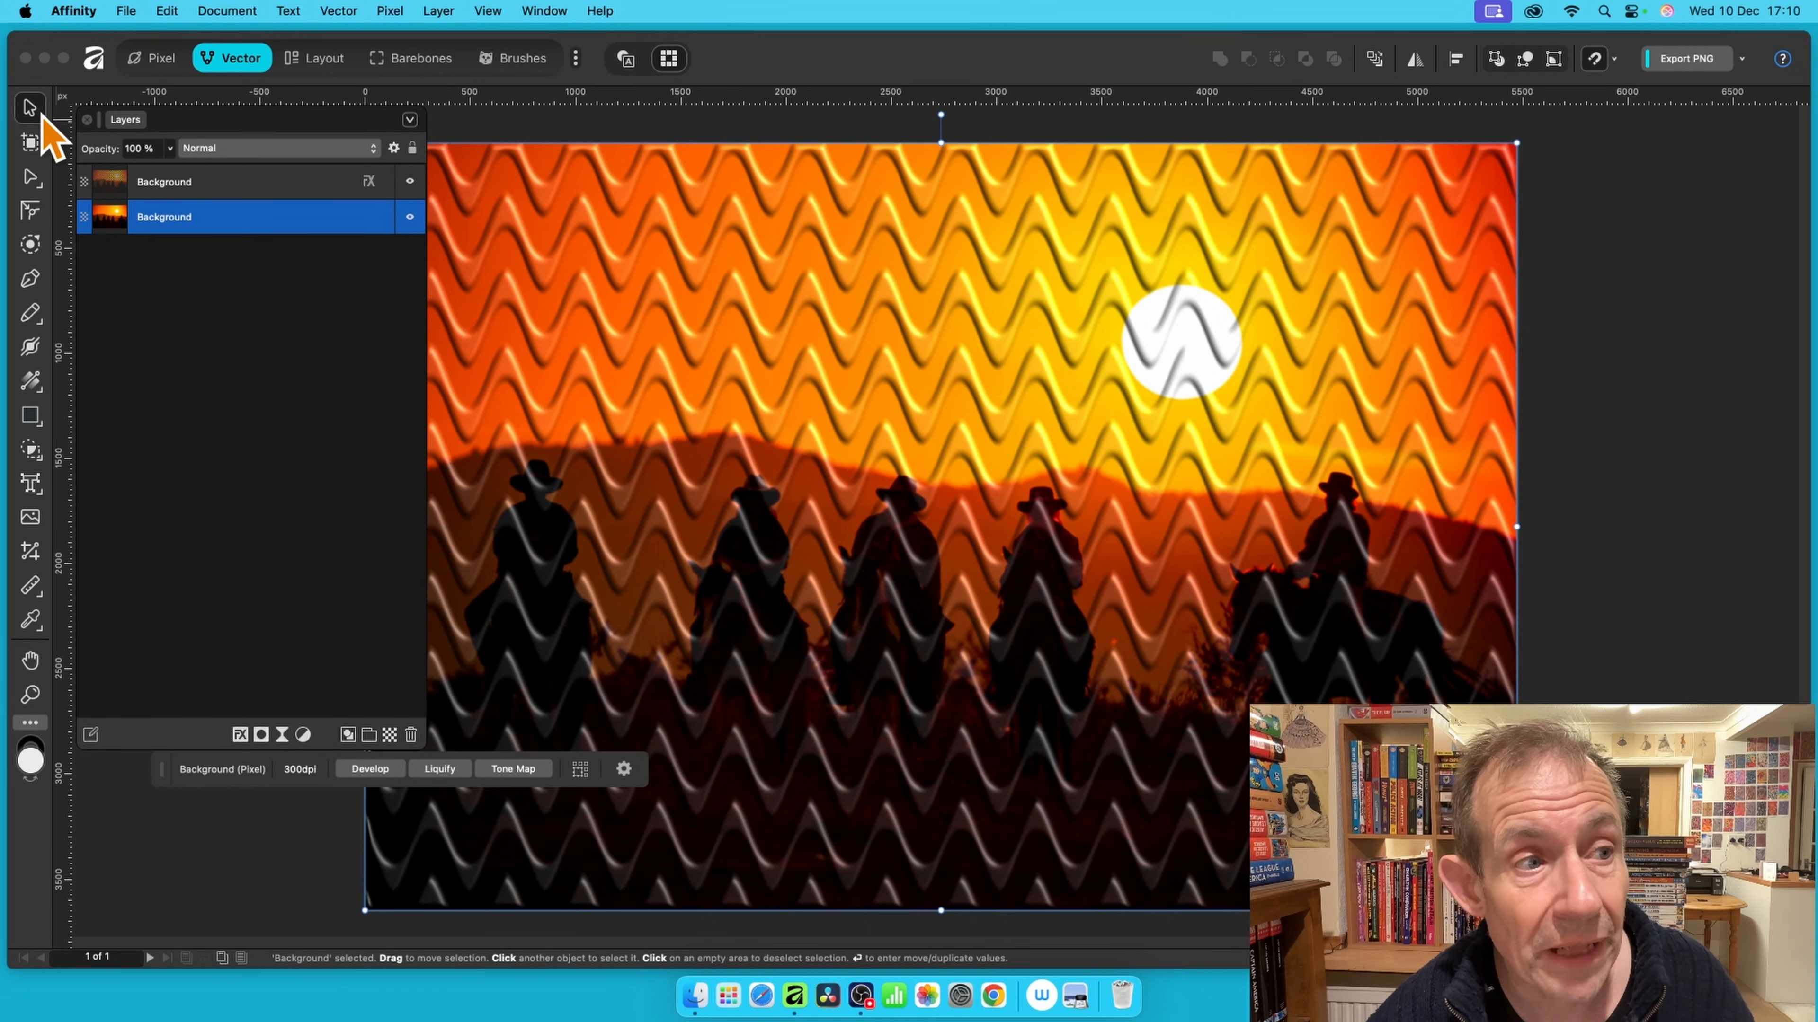
- Shift and slightly enlarge the embossed wave layer, and place two offset copies of it to interweave the waves
{"action": "left_click", "coordinate": [254, 185]}
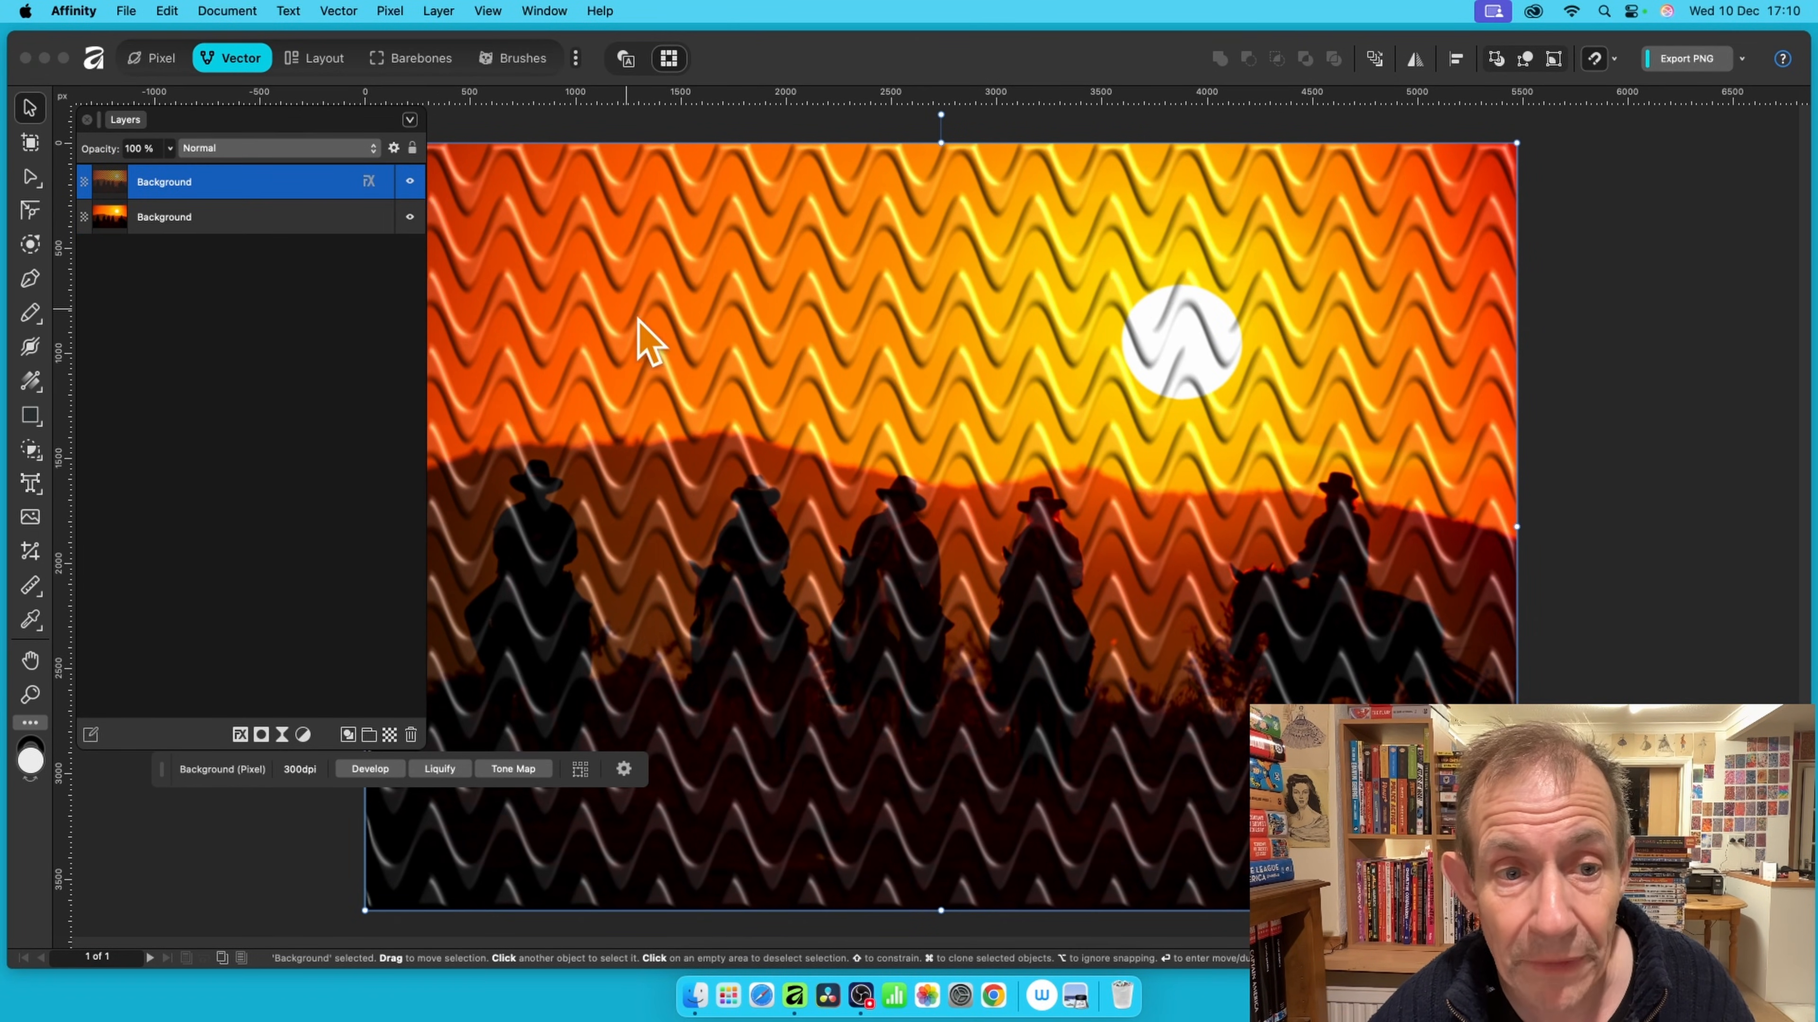
{"action": "left_click_drag", "start_coordinate": [661, 317], "coordinate": [620, 282]}
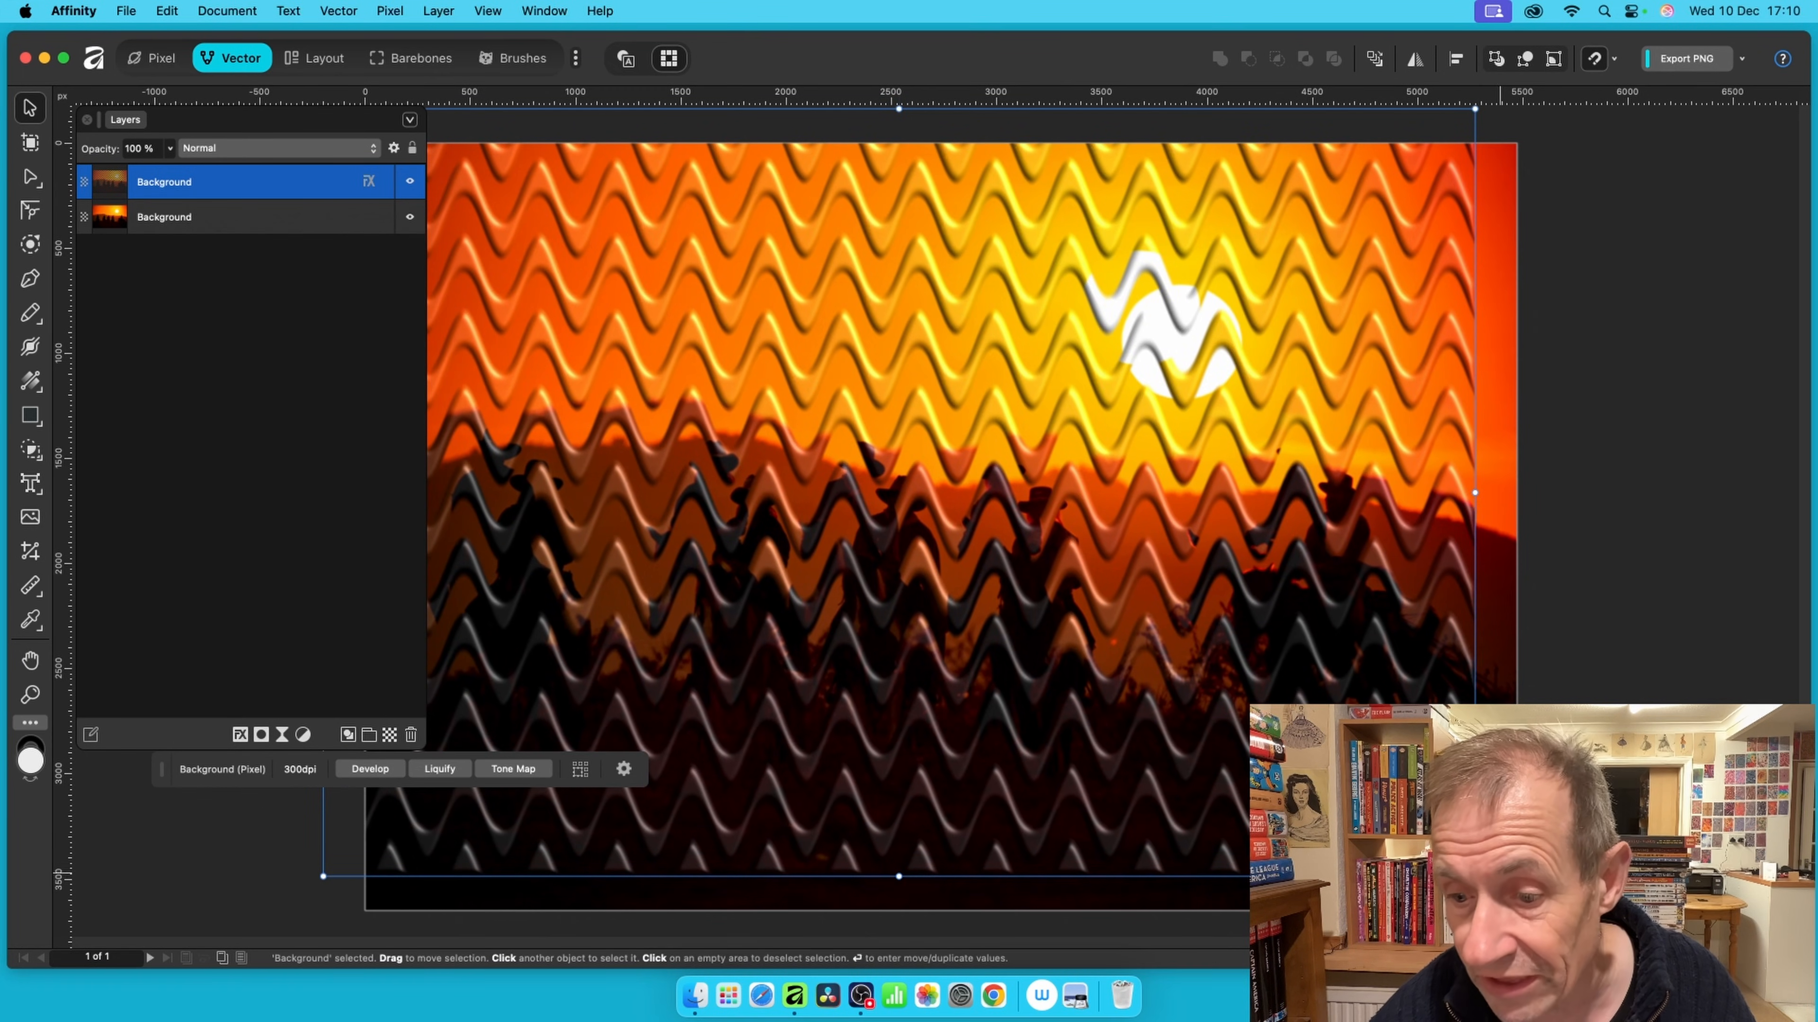
{"action": "left_click_drag", "start_coordinate": [1475, 876], "coordinate": [1536, 916]}
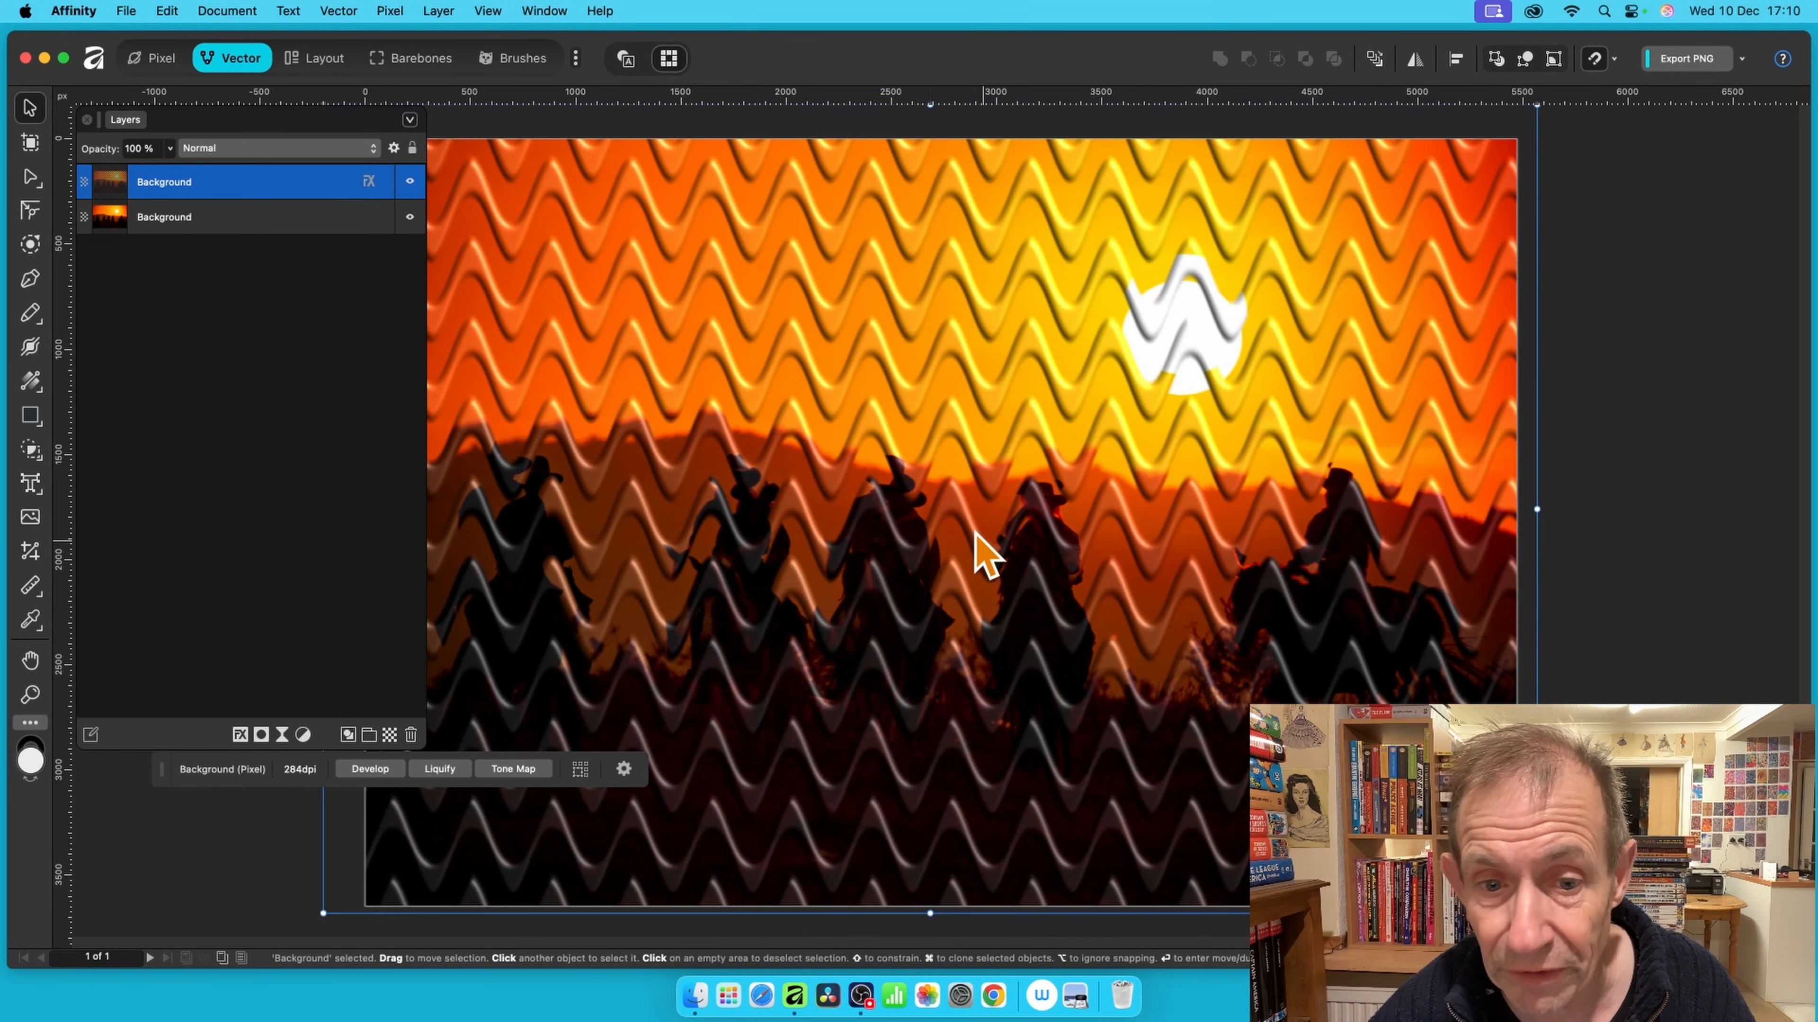
{"action": "mouse_move", "coordinate": [933, 488]}
{"action": "left_mouse_down"}
{"action": "mouse_move", "coordinate": [945, 457]}
{"action": "mouse_move", "coordinate": [916, 529]}
{"action": "mouse_move", "coordinate": [905, 428]}
{"action": "mouse_move", "coordinate": [925, 487]}
{"action": "mouse_move", "coordinate": [879, 474]}
{"action": "left_mouse_up"}
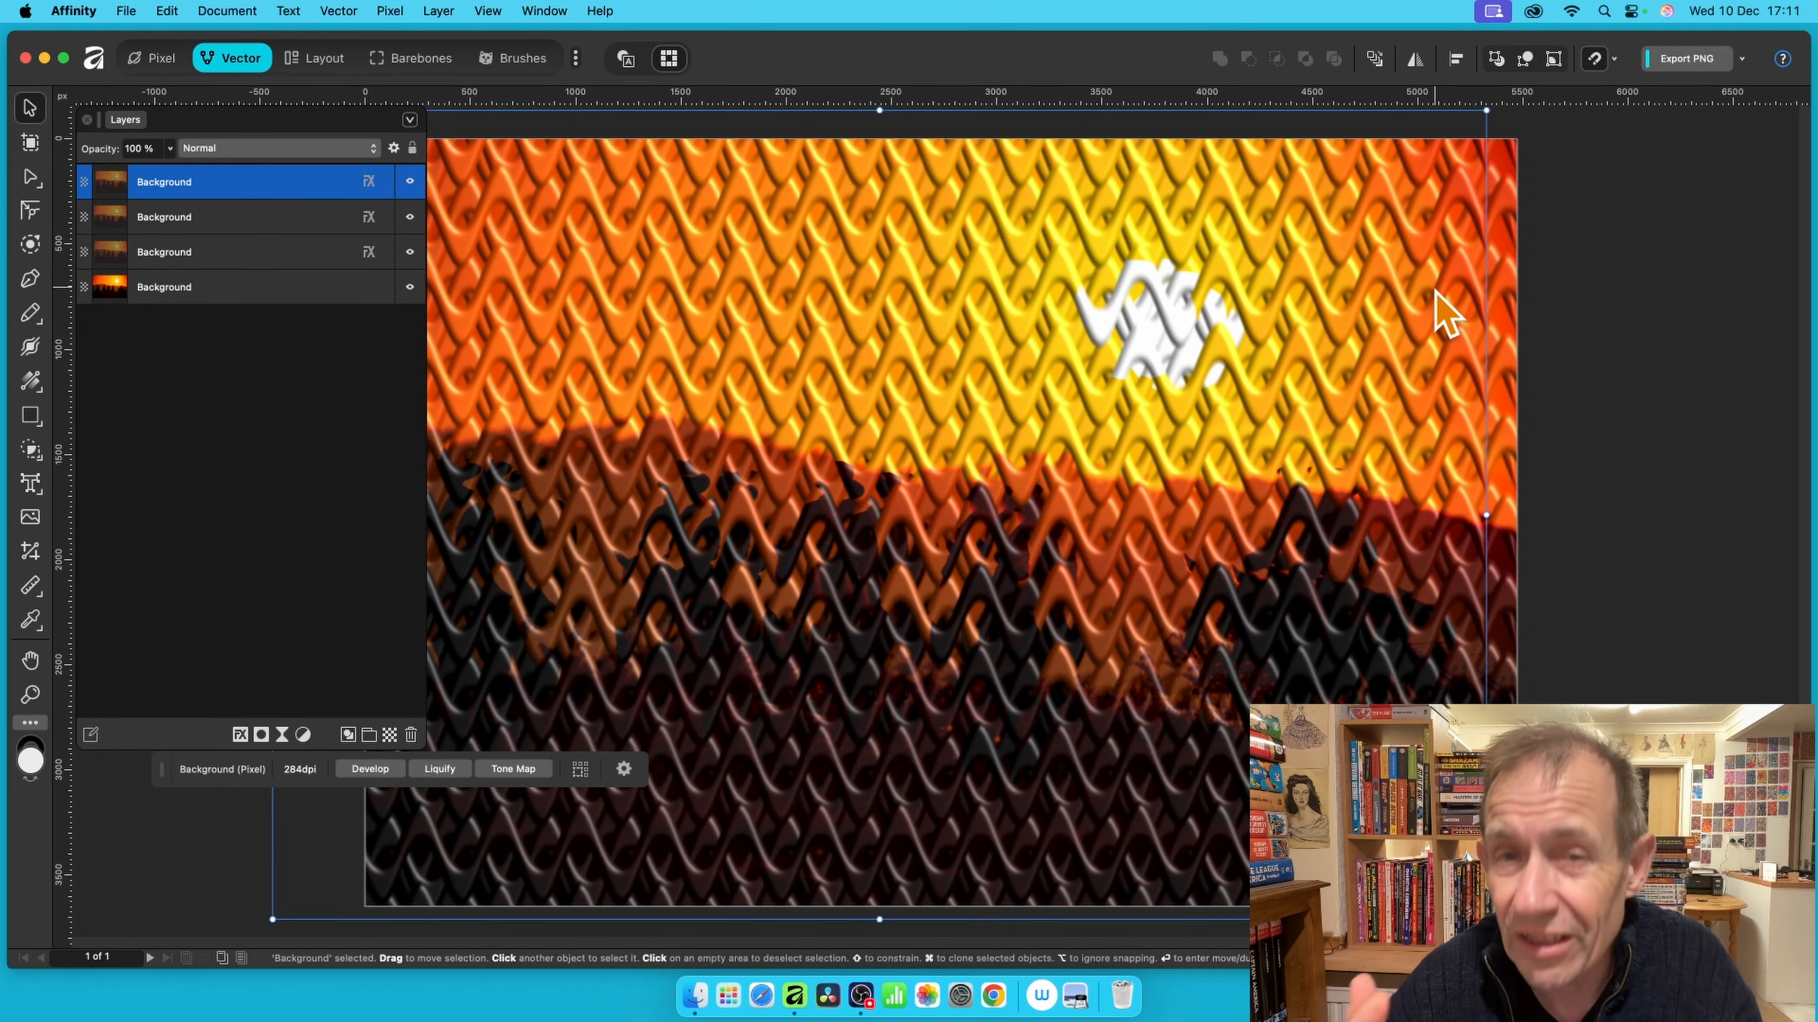